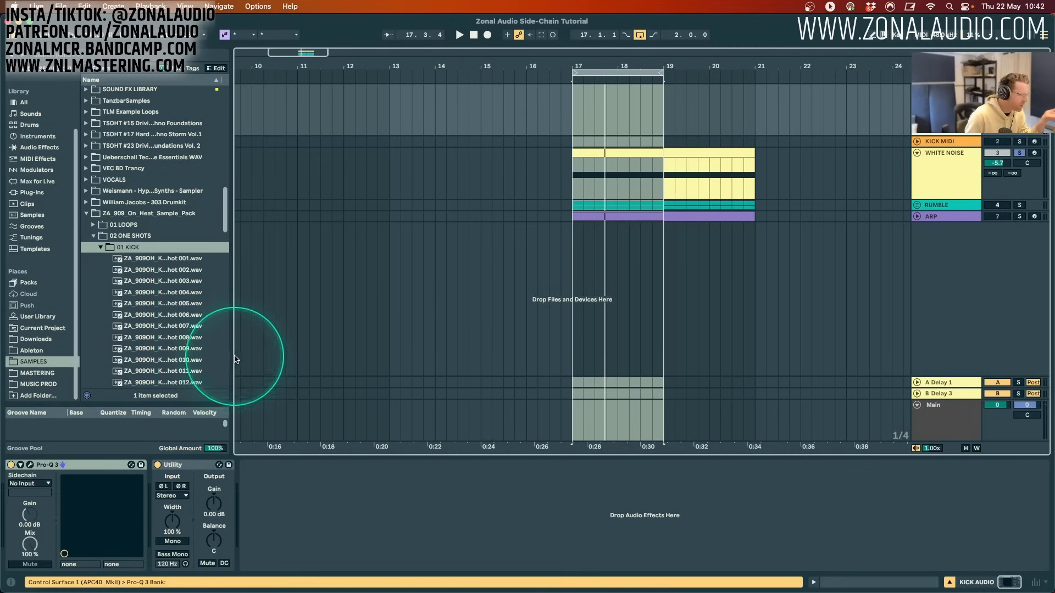
Audition kick one-shots in the 01 KICK folder and place kick one-shot 023.wav at bar 17 on the KICK AUDIO track.
scroll(212, 330, "down", 4)
scroll(190, 361, "down", 4)
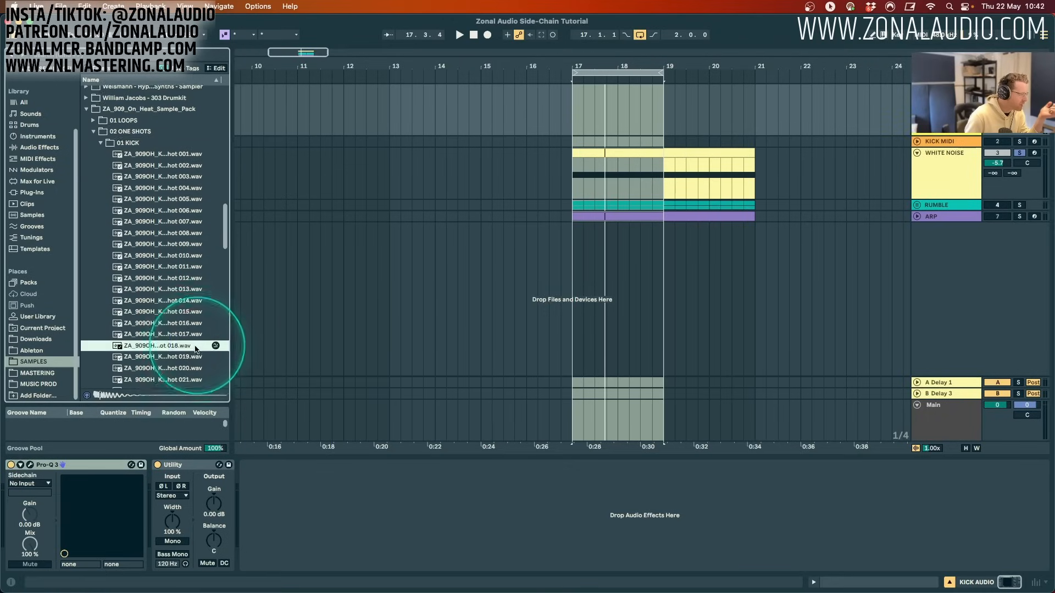
left_click(191, 369)
left_click(192, 379)
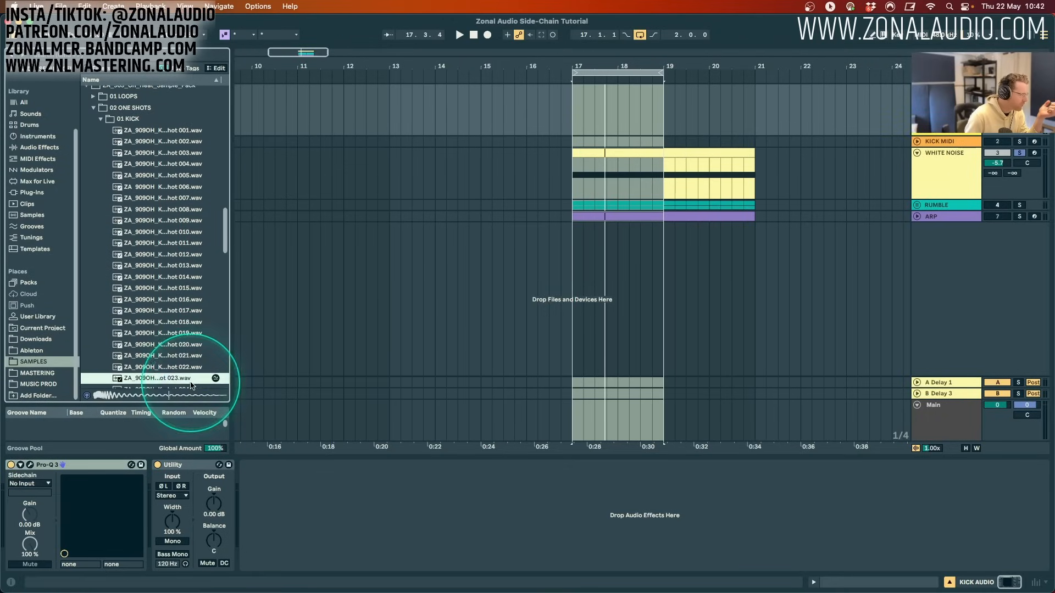
left_click_drag(157, 379, 536, 119)
Duplicate the kick clip repeatedly to put a kick on every beat of bars 17 and 18.
key("super+d")
key("super+d")
key("super+d")
key("super+d")
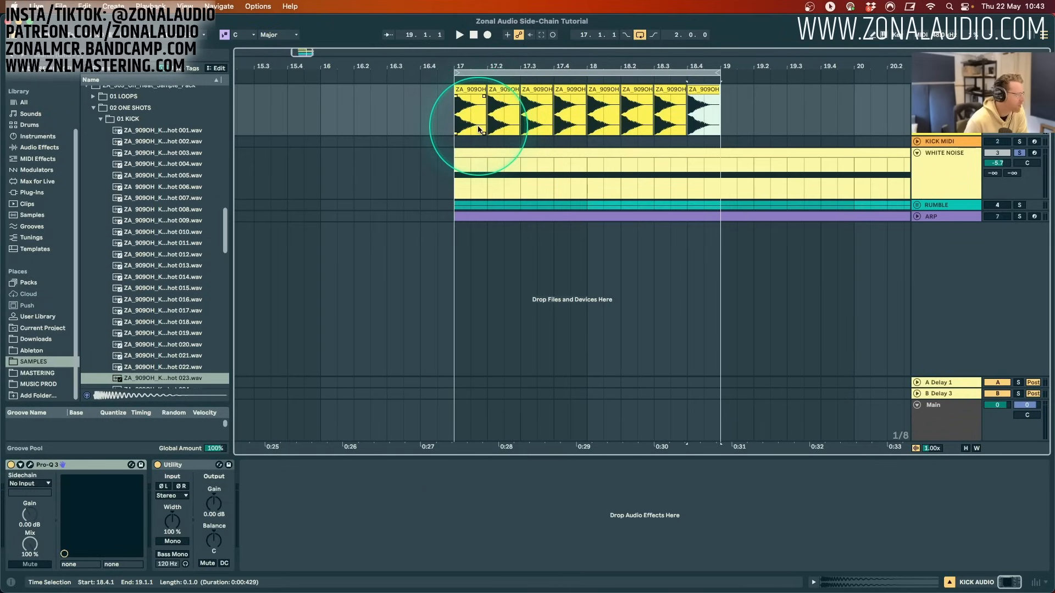
Play the loop from the first kick at bar 17 to hear the kick together with the white noise.
left_click(482, 87)
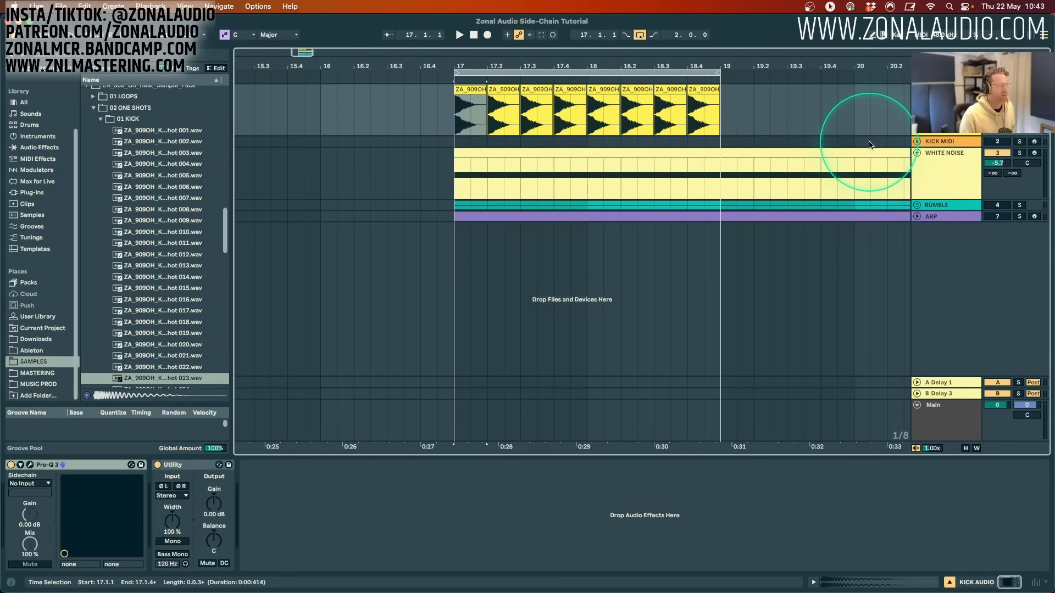
key("space")
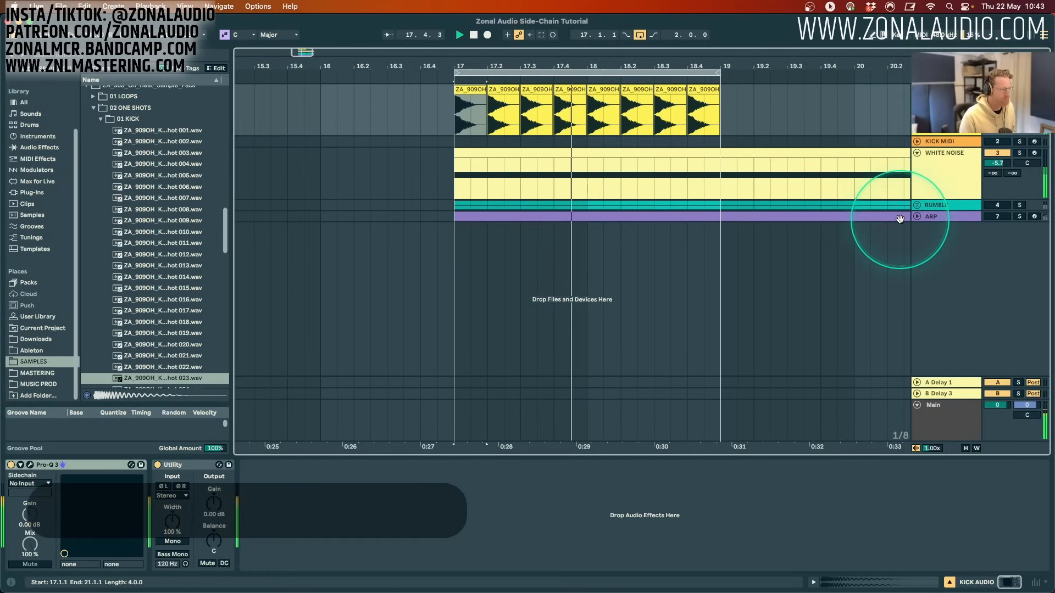
key("space")
Unfold and enable the existing sidechain Compressor on the WHITE NOISE track, and play the loop to hear its effect.
left_click(934, 173)
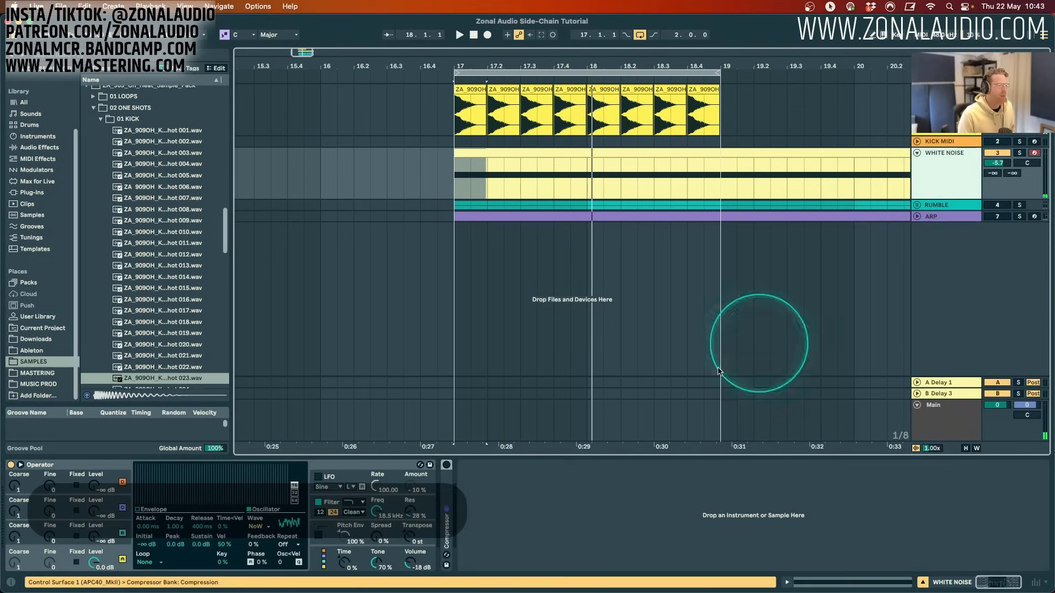
double_click(447, 483)
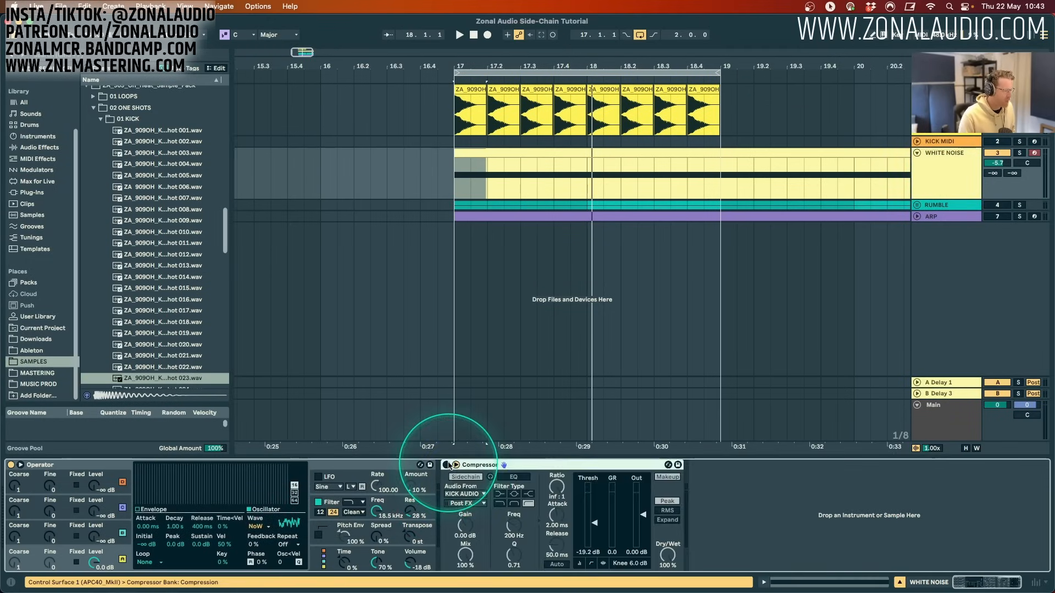
left_click(479, 477)
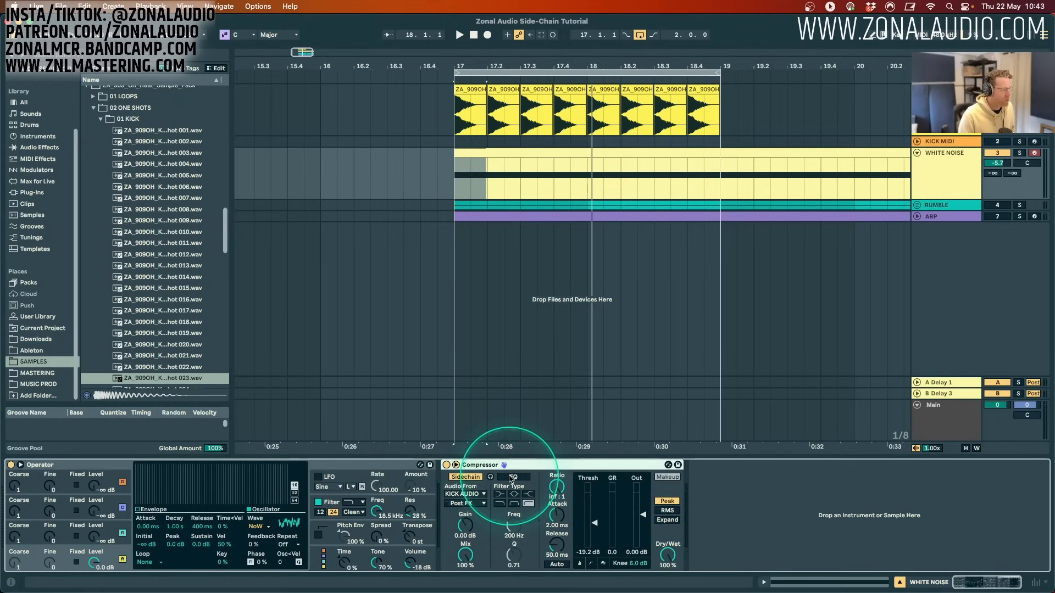
key("space")
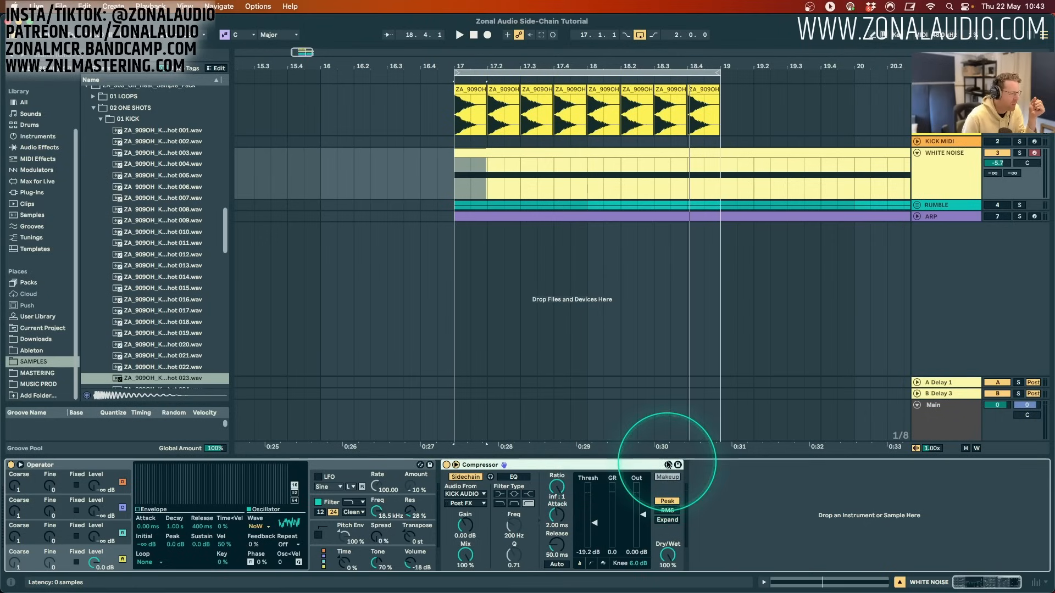
Delete the existing Compressor from the WHITE NOISE track and load the Compressor.adv preset in its place.
left_click(504, 465)
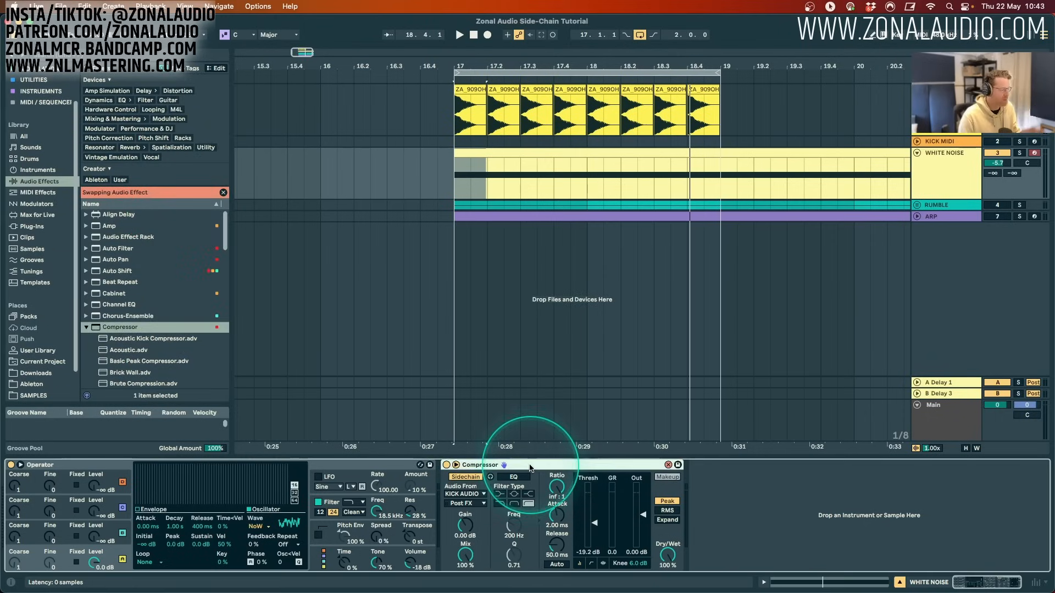
key("BackSpace")
scroll(121, 328, "down", 3)
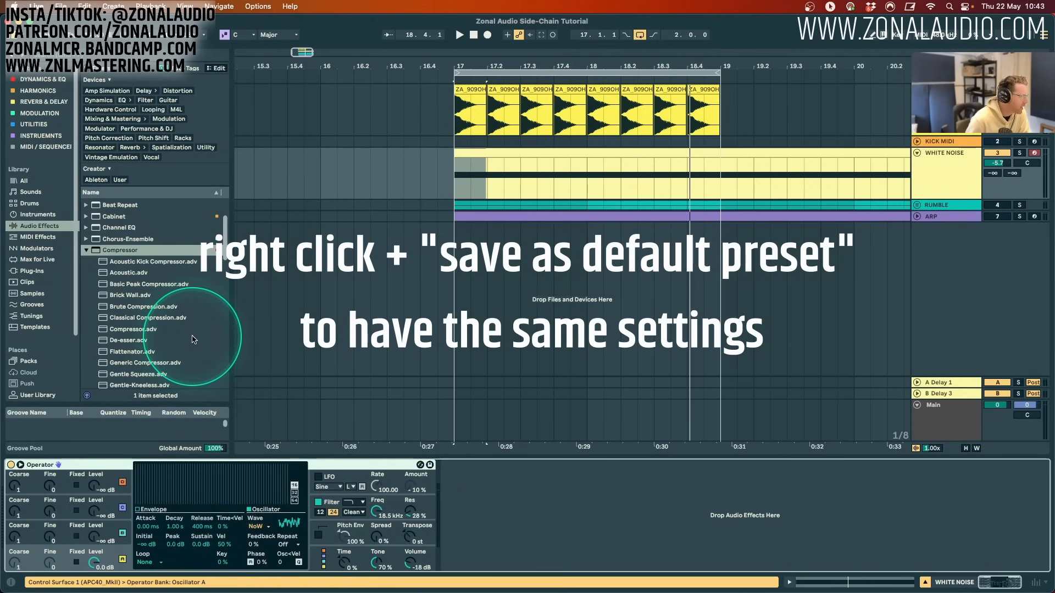
left_click_drag(122, 329, 814, 525)
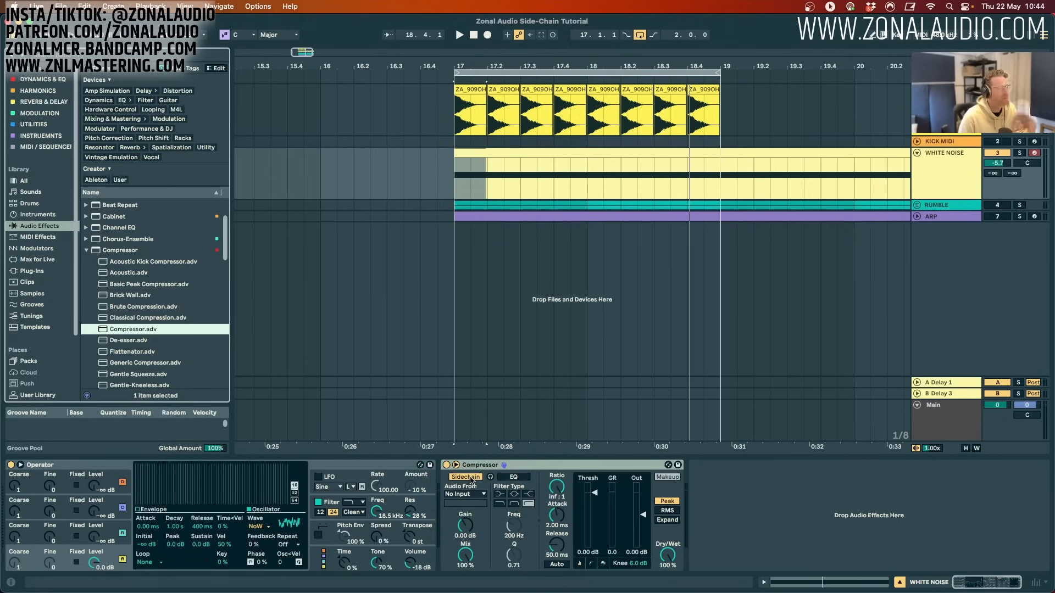
Switch the new Compressor to its activity view, and fold and unfold its sidechain section to show where the controls are.
left_click(590, 563)
left_click(582, 564)
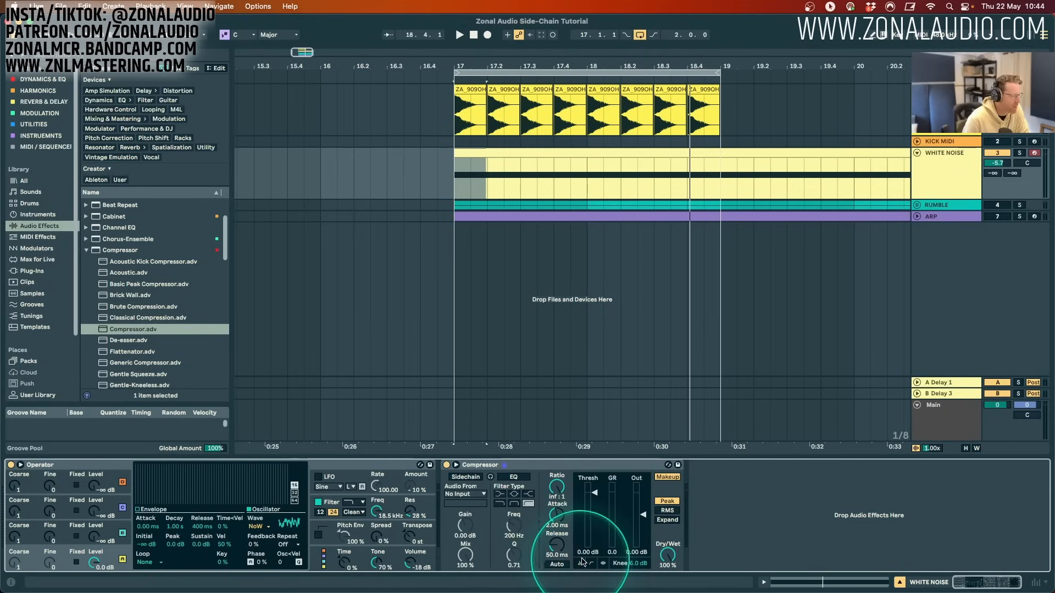
left_click(603, 563)
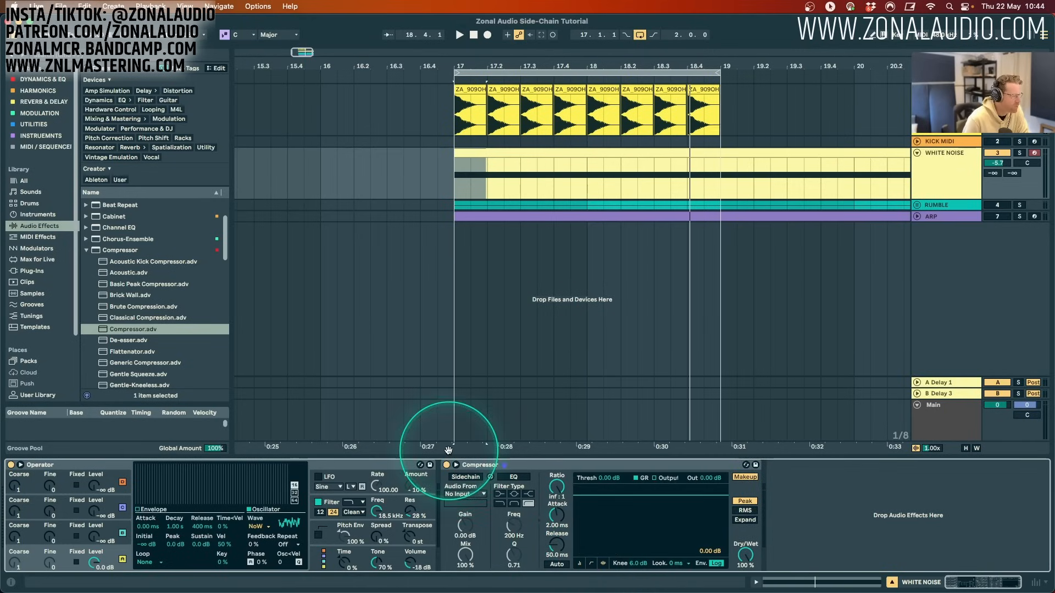
left_click(455, 465)
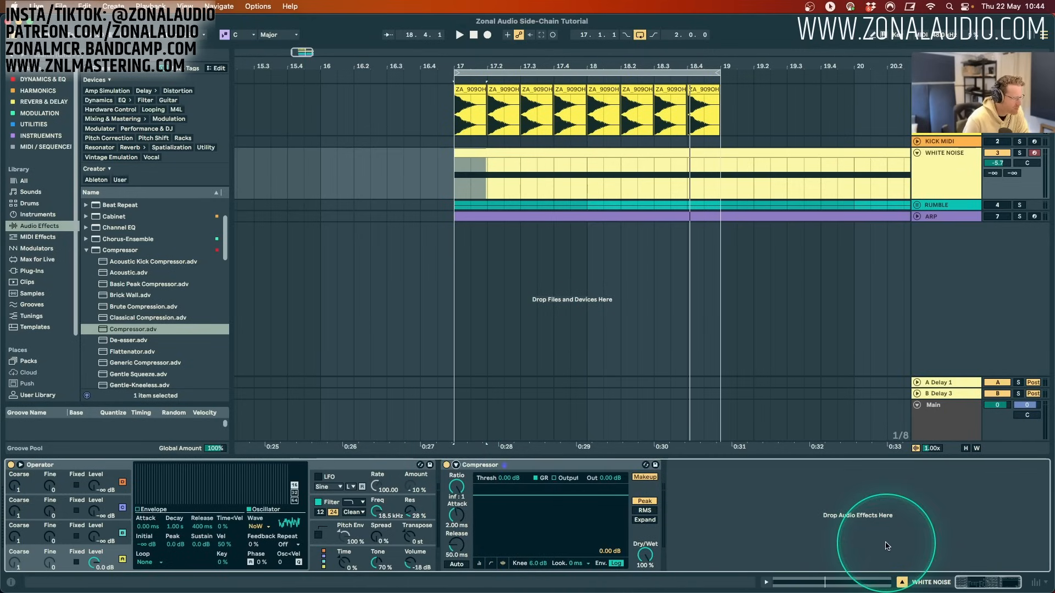
left_click(456, 465)
left_click(457, 464)
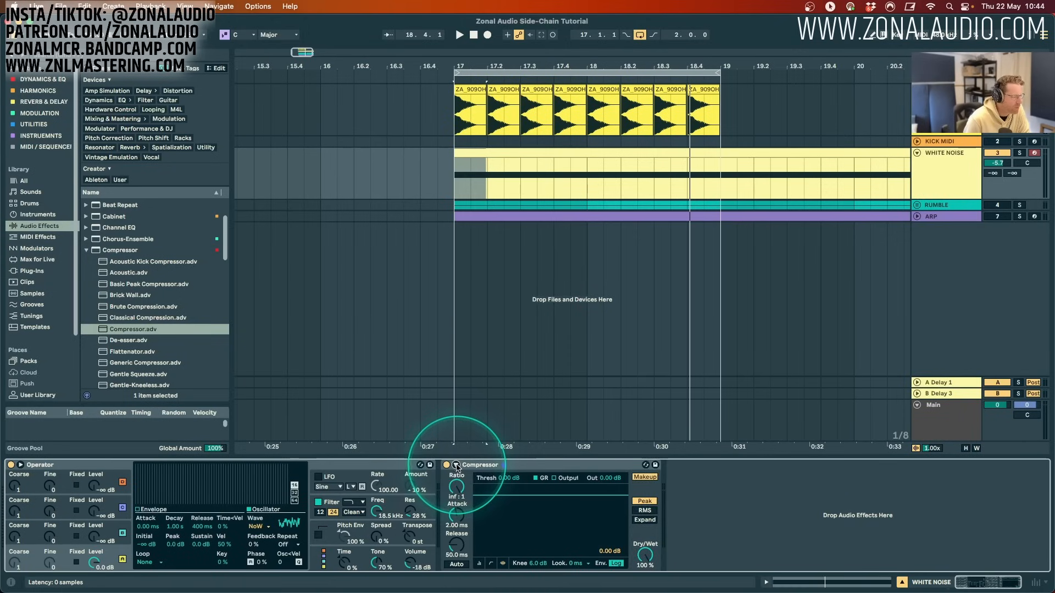
Unfold the Compressor's sidechain section, enable Sidechain, and set its audio source to KICK AUDIO.
left_click(456, 465)
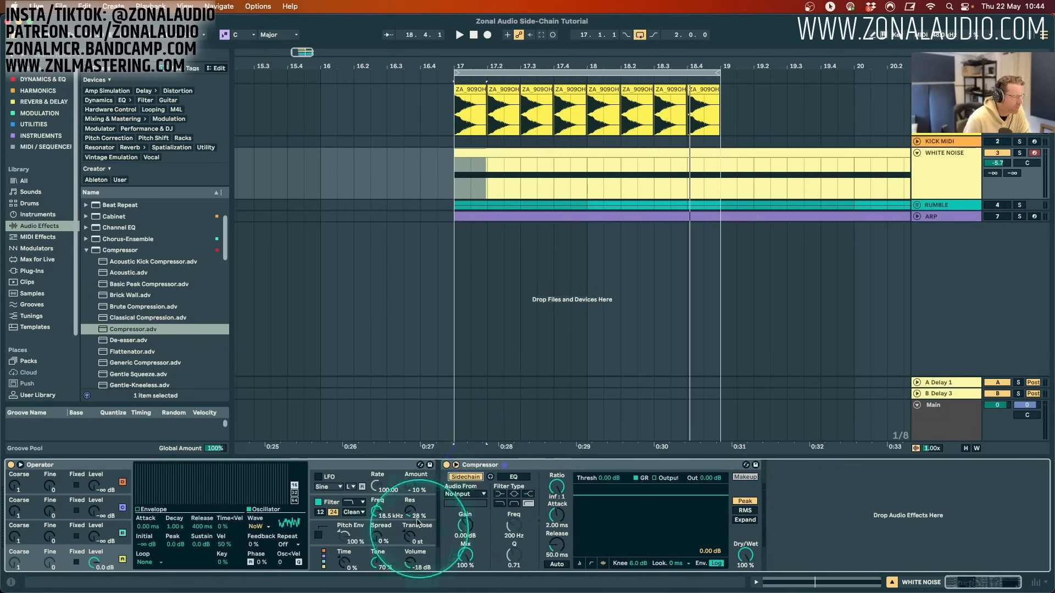
left_click(465, 494)
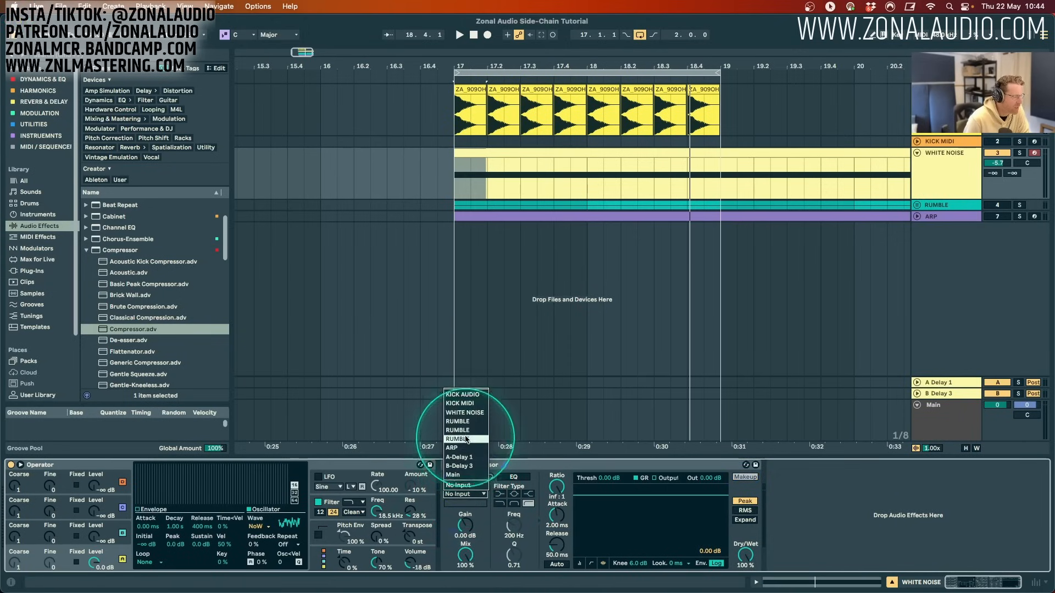
left_click(475, 395)
Lower the Compressor's threshold to -2.78 dB and play the loop to view the gain reduction.
mouse_move(625, 496)
left_mouse_down()
mouse_move(624, 540)
mouse_move(624, 500)
left_mouse_up()
key("space")
key("space")
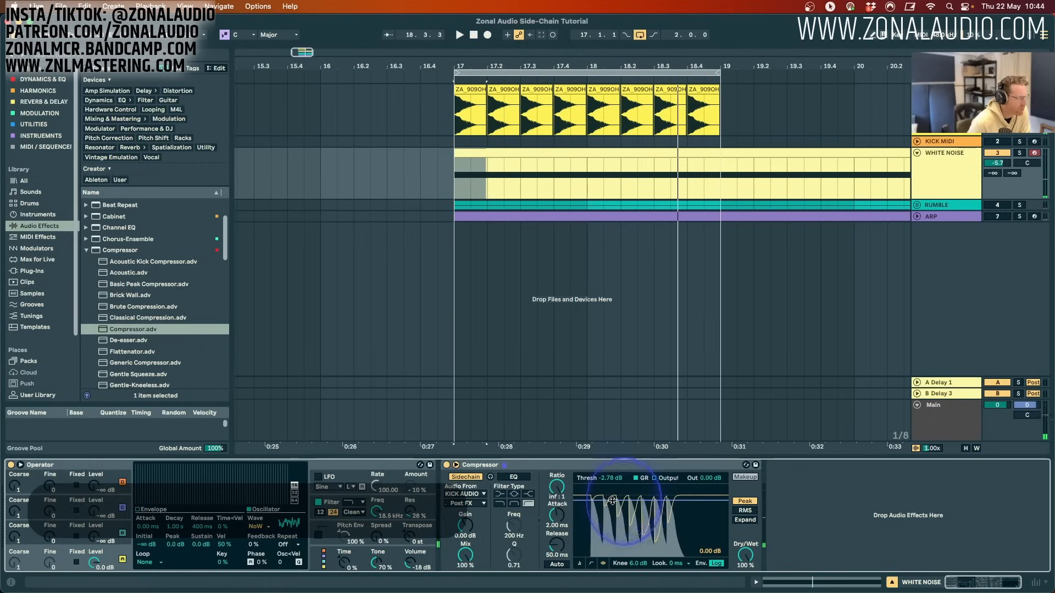
Switch the Compressor to its transfer curve view and lower the ratio to 3.94:1.
left_click(579, 563)
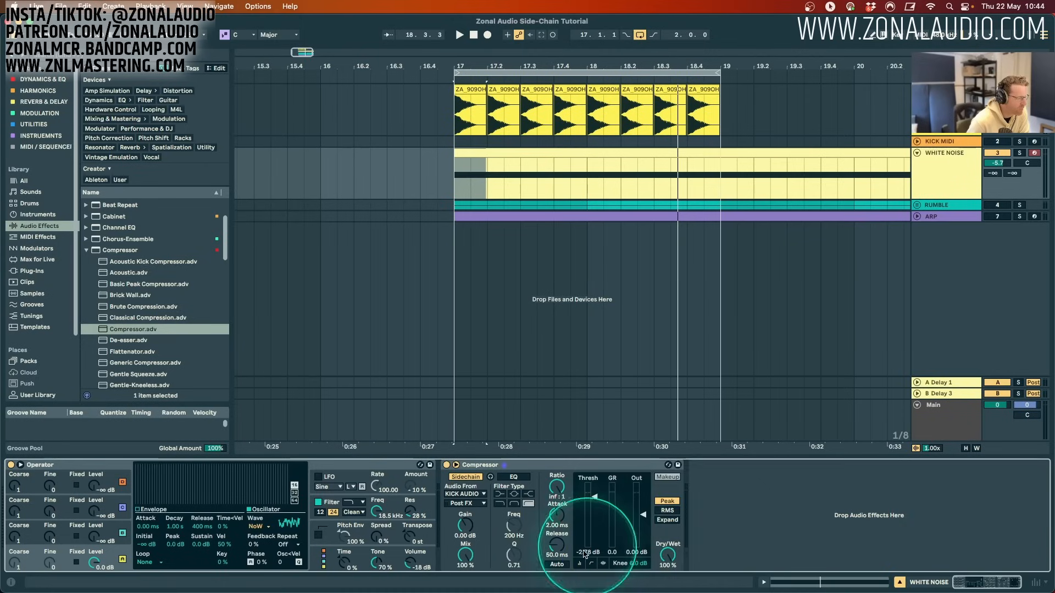
left_click(592, 564)
left_click(557, 487)
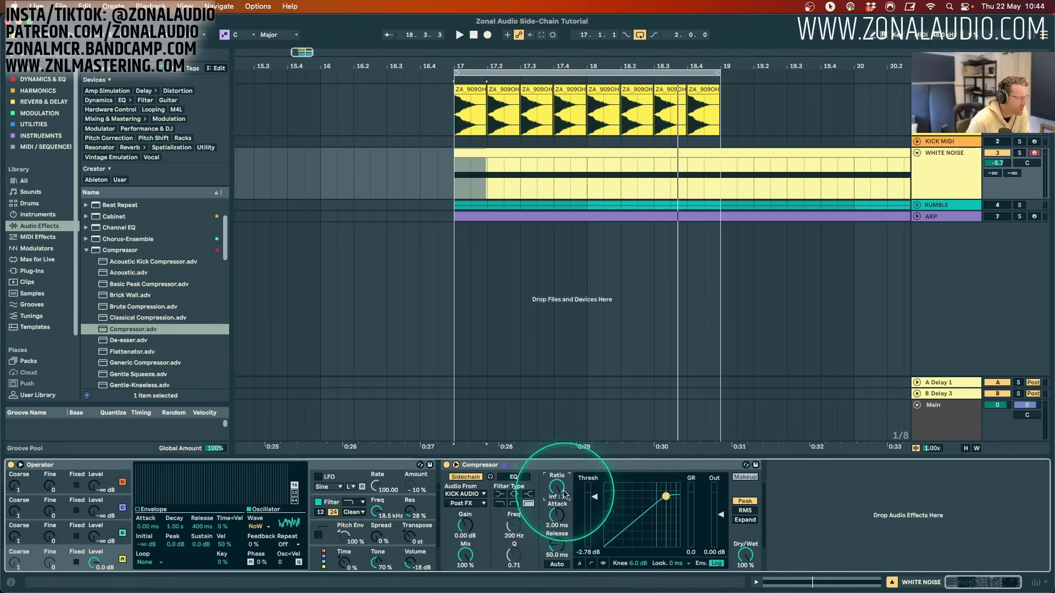
left_click_drag(565, 495, 565, 522)
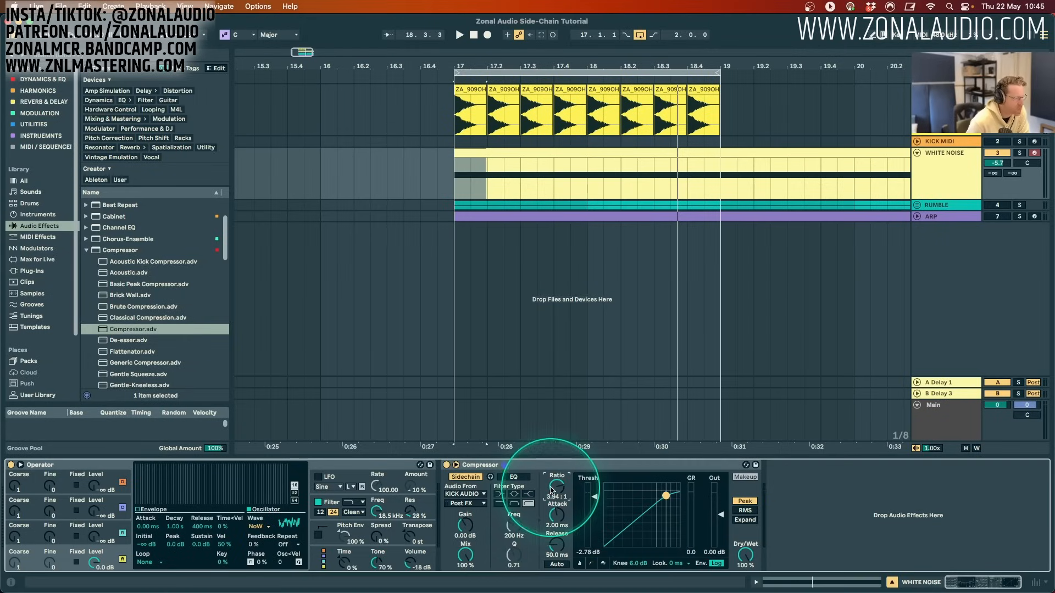
Play the loop while lowering the Compressor's threshold to -15.3 dB, and raise the ratio to inf:1.
key("space")
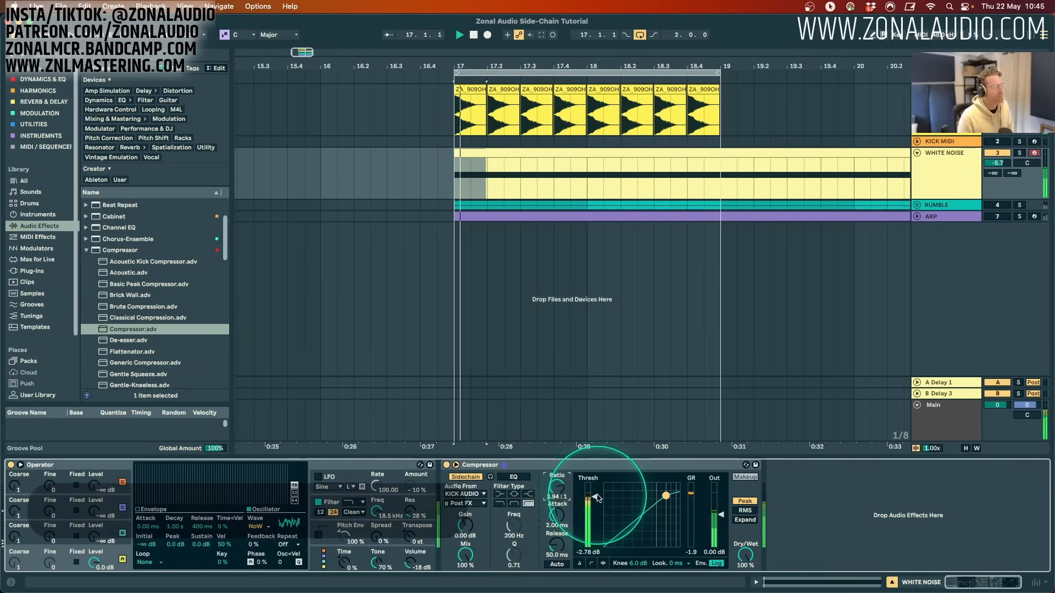
left_click_drag(595, 497, 595, 517)
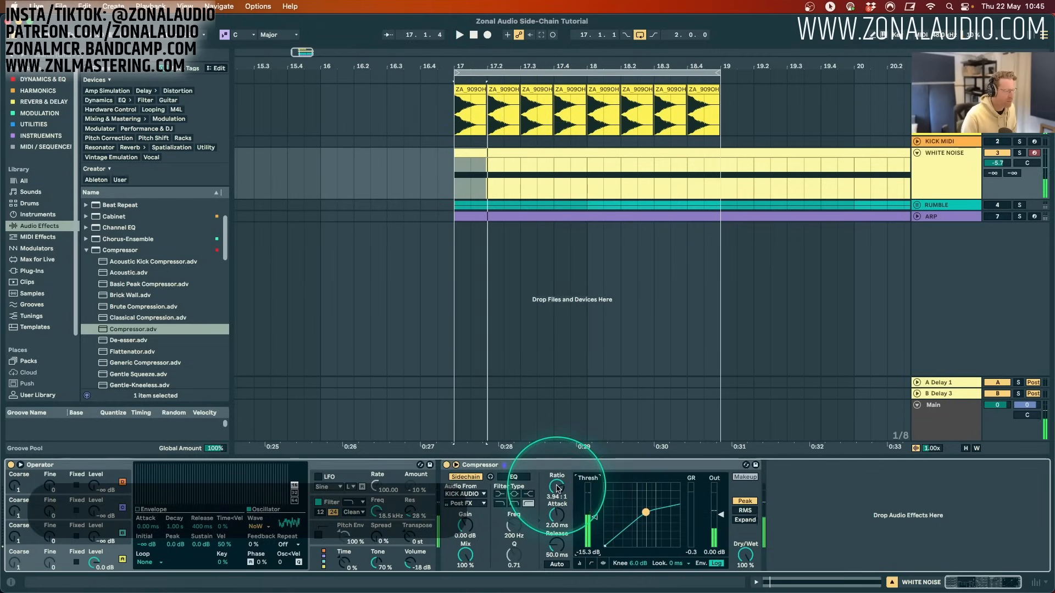
left_click_drag(558, 490, 558, 477)
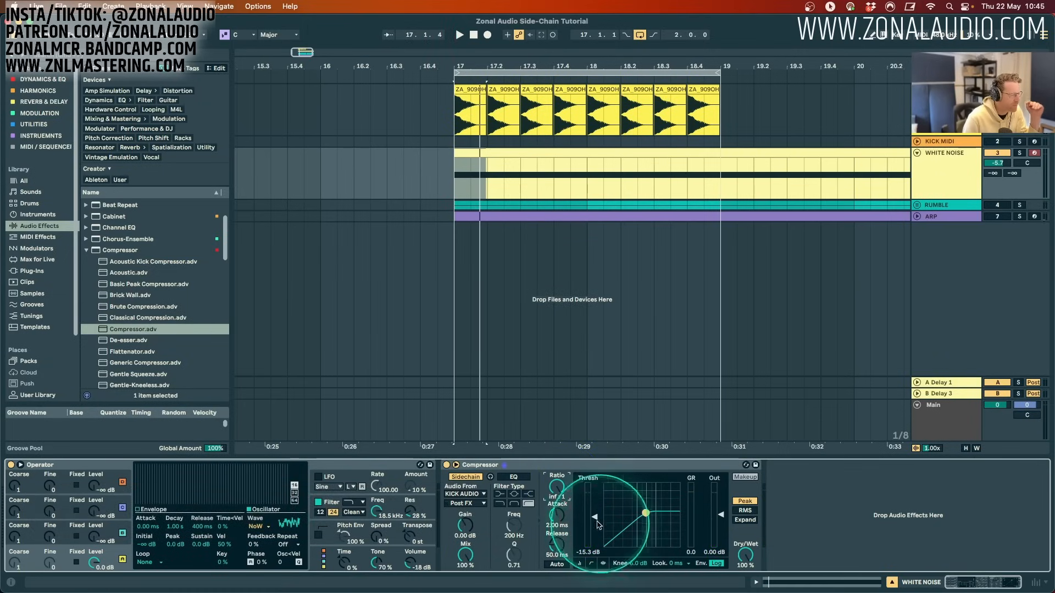
left_click_drag(565, 497, 564, 499)
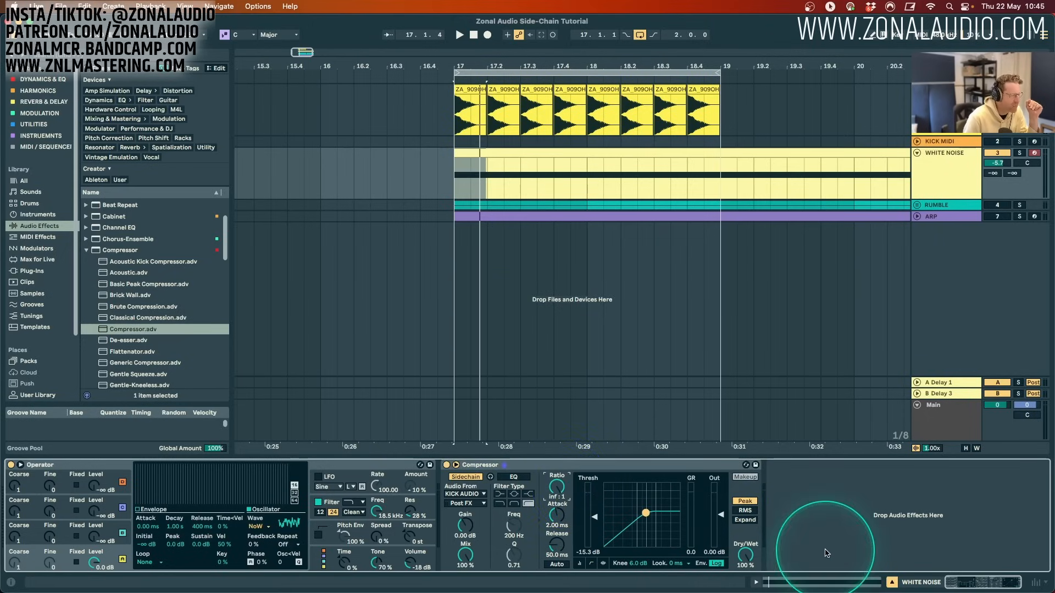
left_click_drag(747, 555, 754, 559)
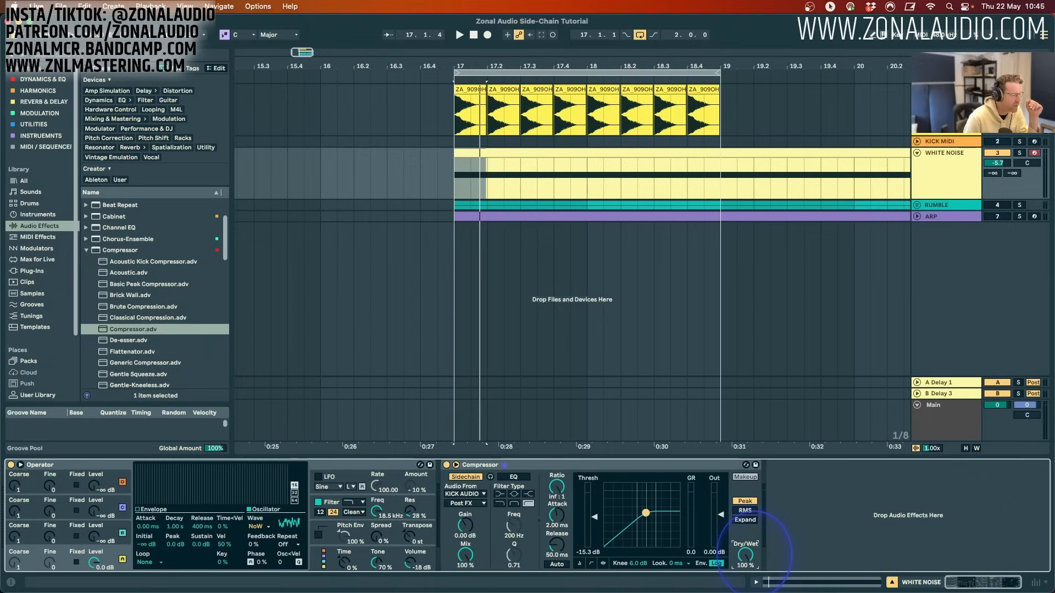
left_click(555, 486)
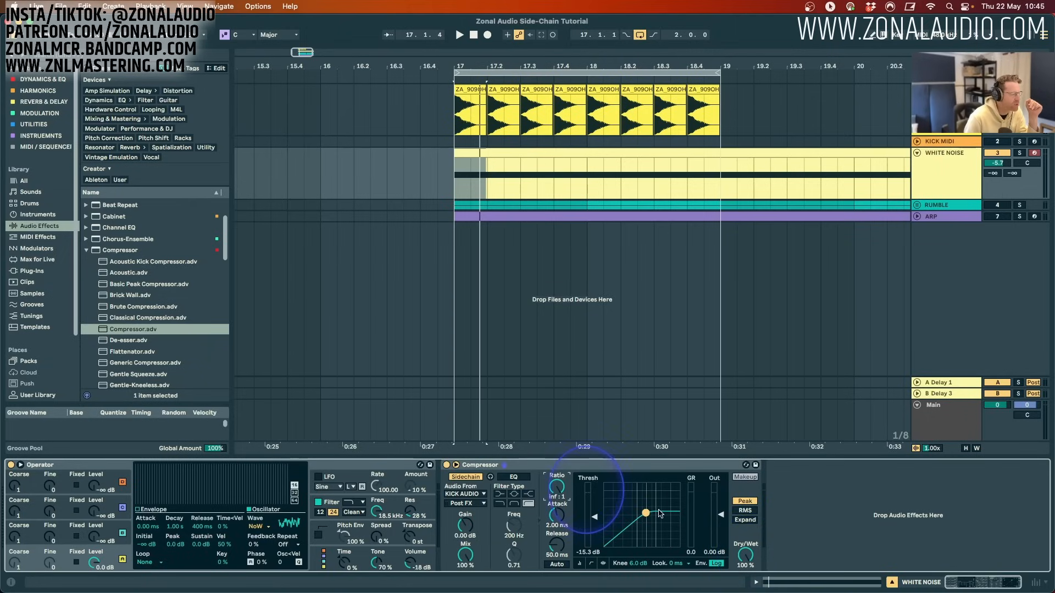
left_click(746, 555)
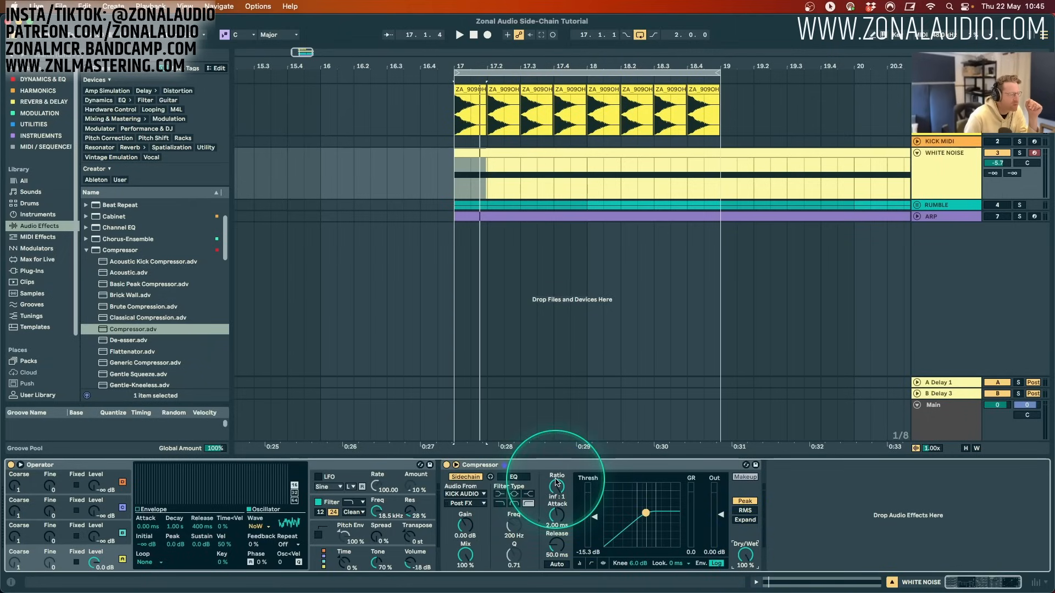
Enable the Compressor's sidechain EQ with its filter frequency at 15.0 kHz, and play the loop to hear the effect.
left_click_drag(557, 476, 572, 484)
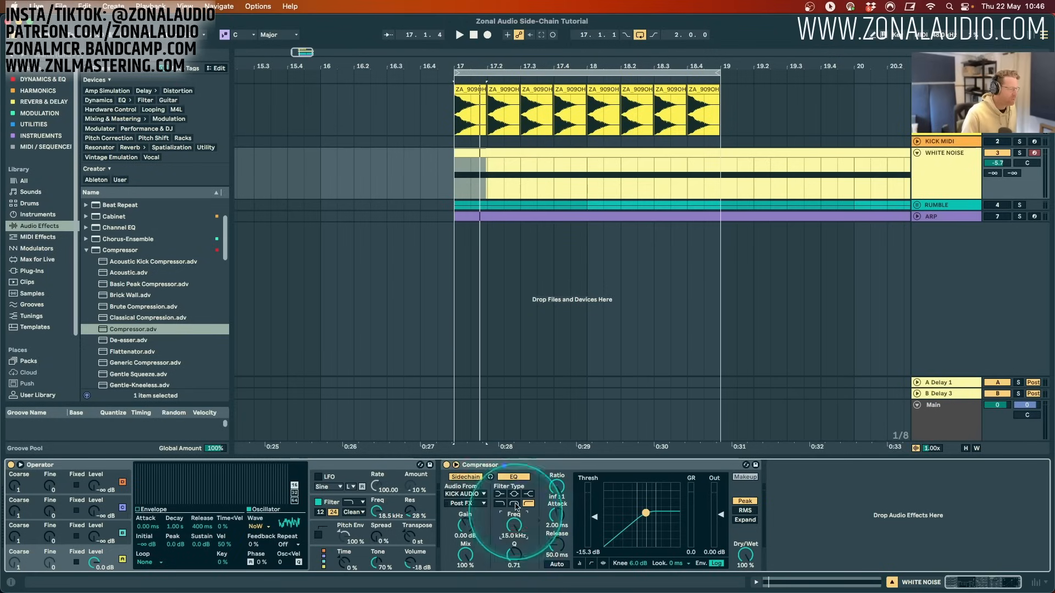
key("space")
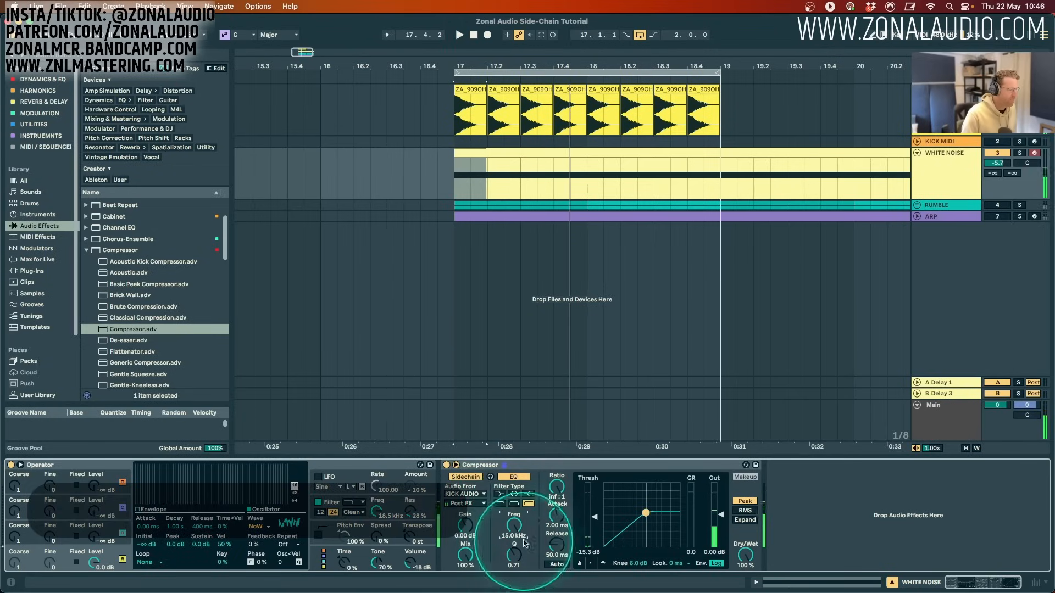
Add an EQ Eight from the DYNAMICS & EQ collection to the WHITE NOISE track and place it before the Compressor.
left_click(41, 79)
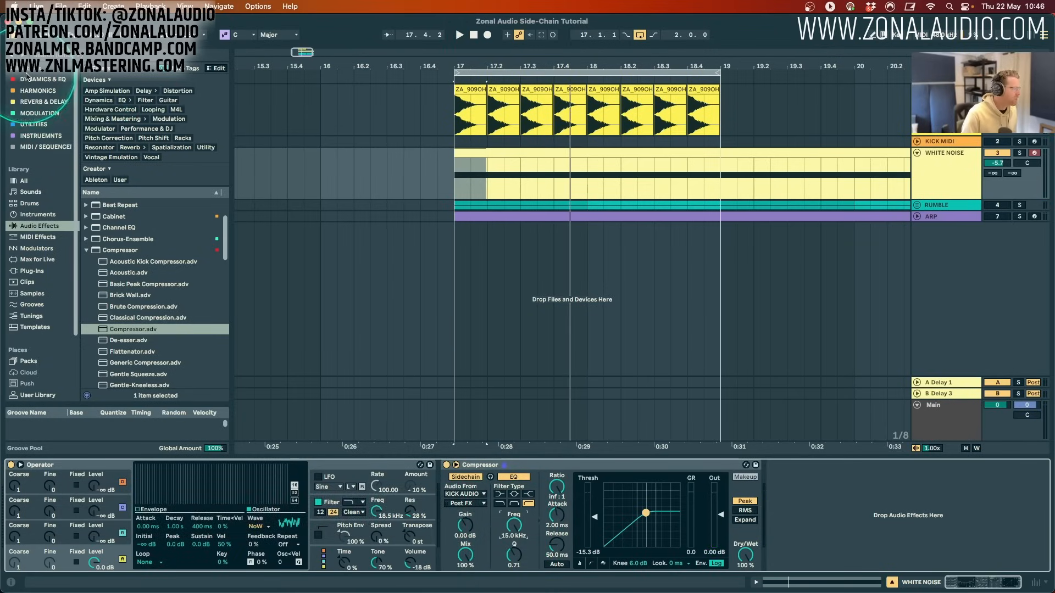
double_click(114, 136)
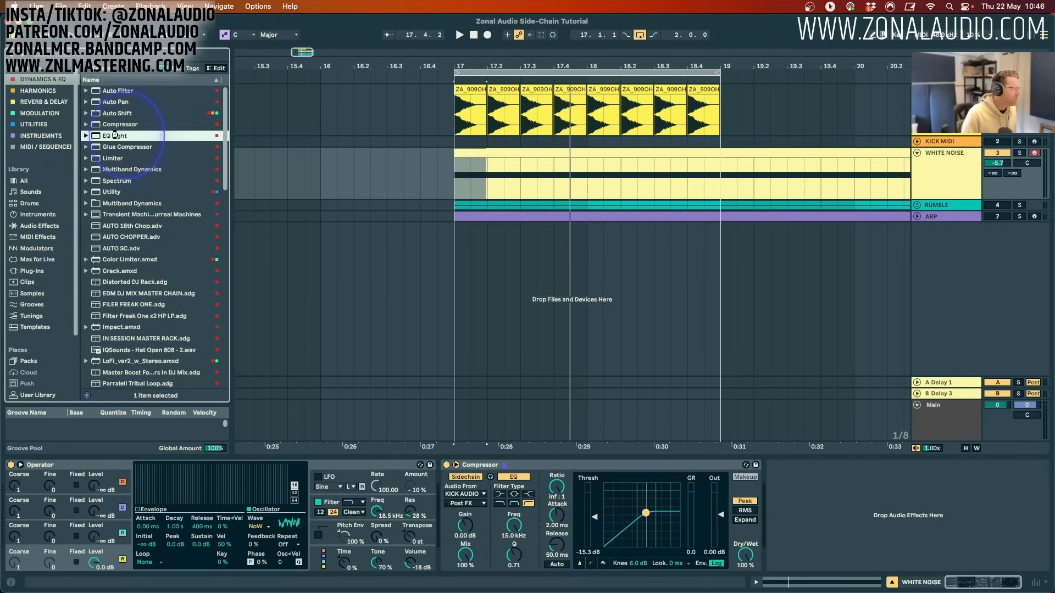
left_click_drag(587, 112, 739, 114)
left_click(942, 182)
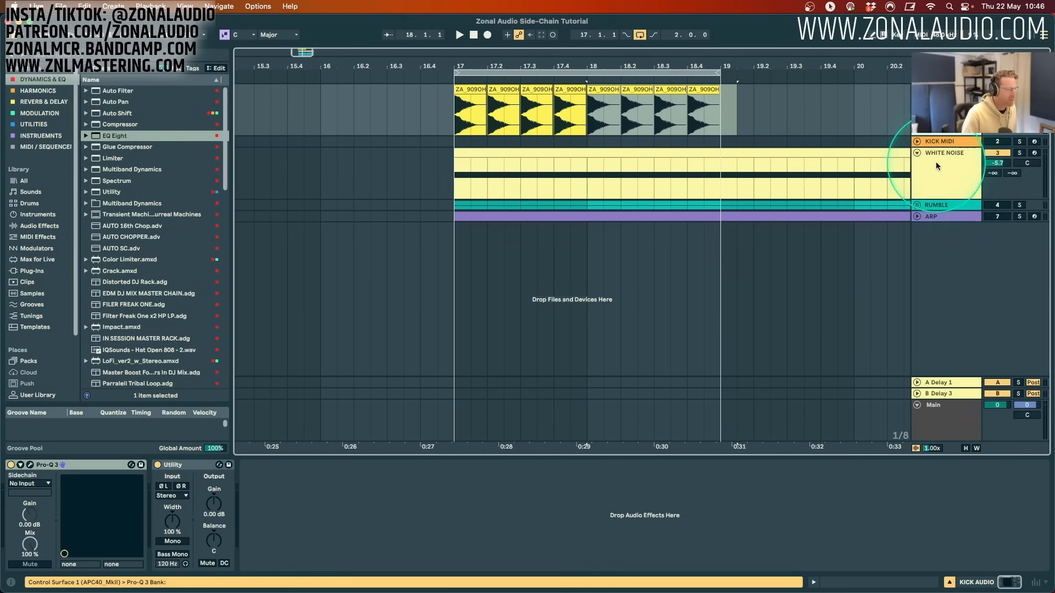
left_click_drag(860, 465, 650, 528)
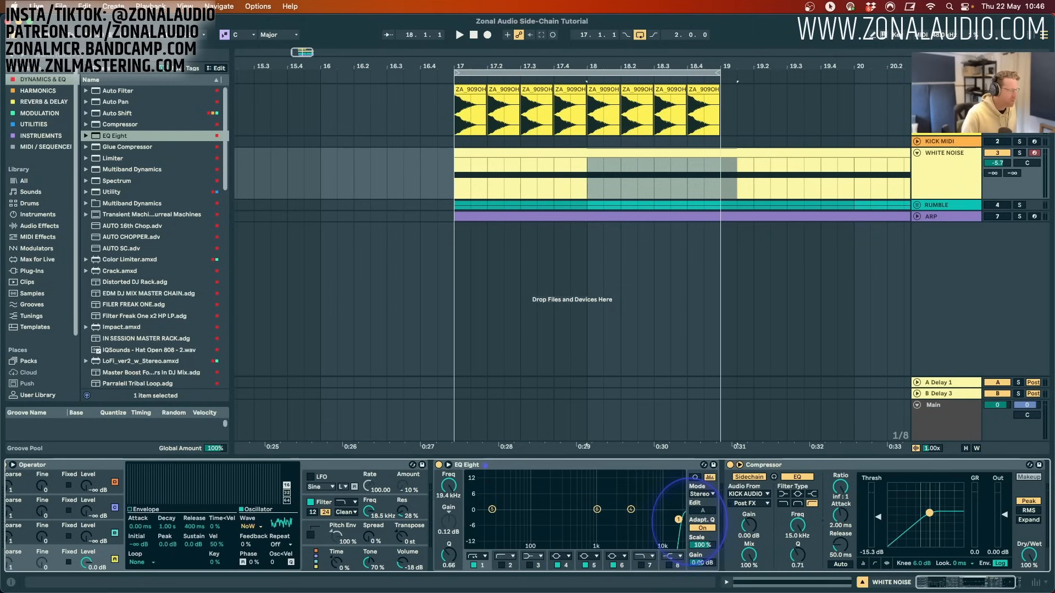
Turn off the EQ Eight on the WHITE NOISE track and fold the device.
left_click_drag(574, 531, 683, 510)
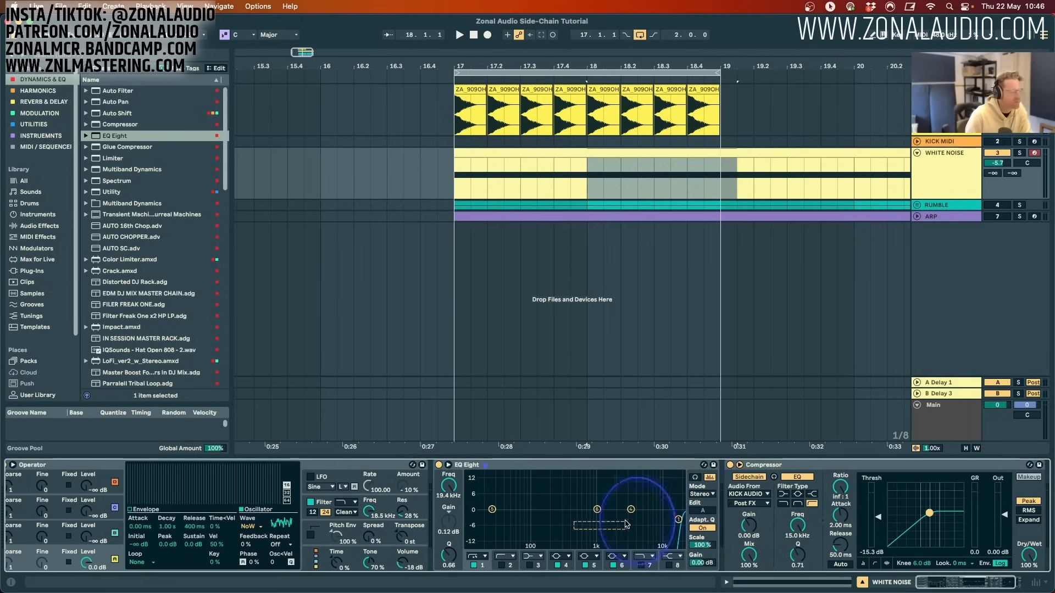
left_click(438, 465)
double_click(456, 467)
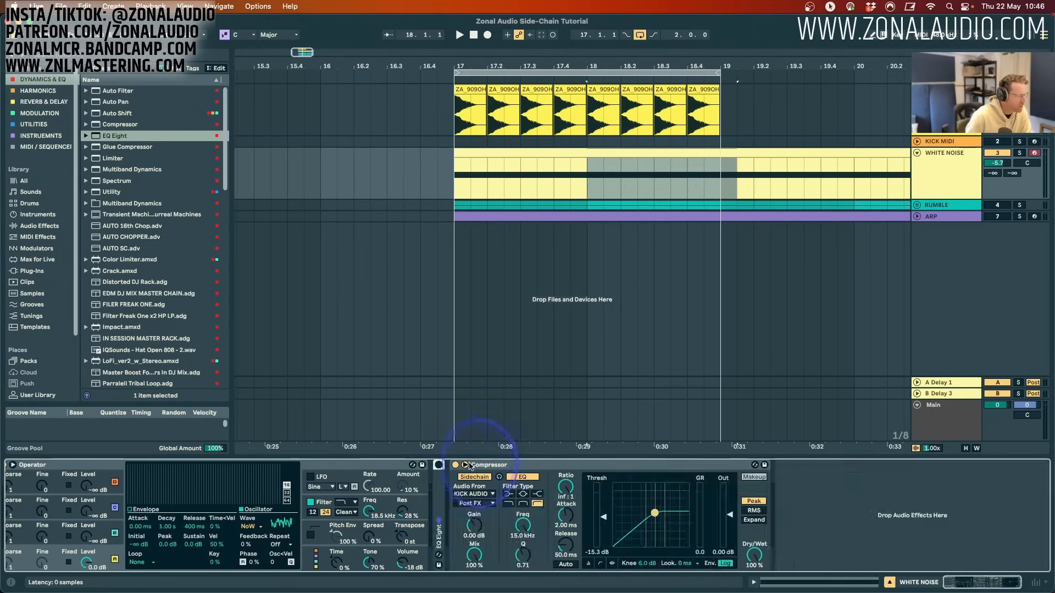
Lower the Compressor's sidechain filter frequency to 30.0 Hz while the loop plays, and turn off the sidechain EQ.
key("space")
left_click_drag(522, 522, 525, 538)
key("space")
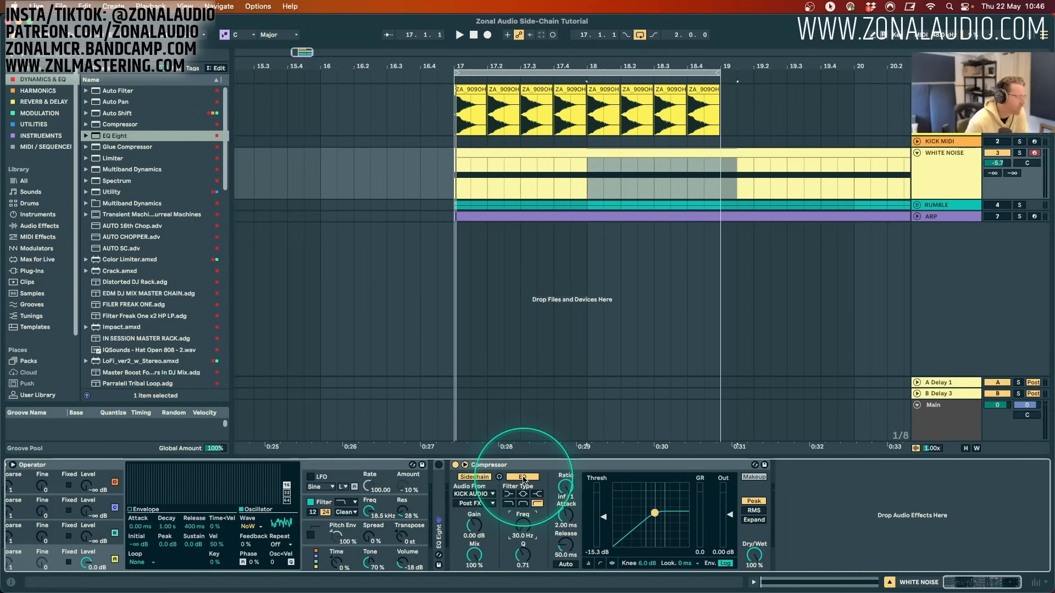
left_click(523, 480)
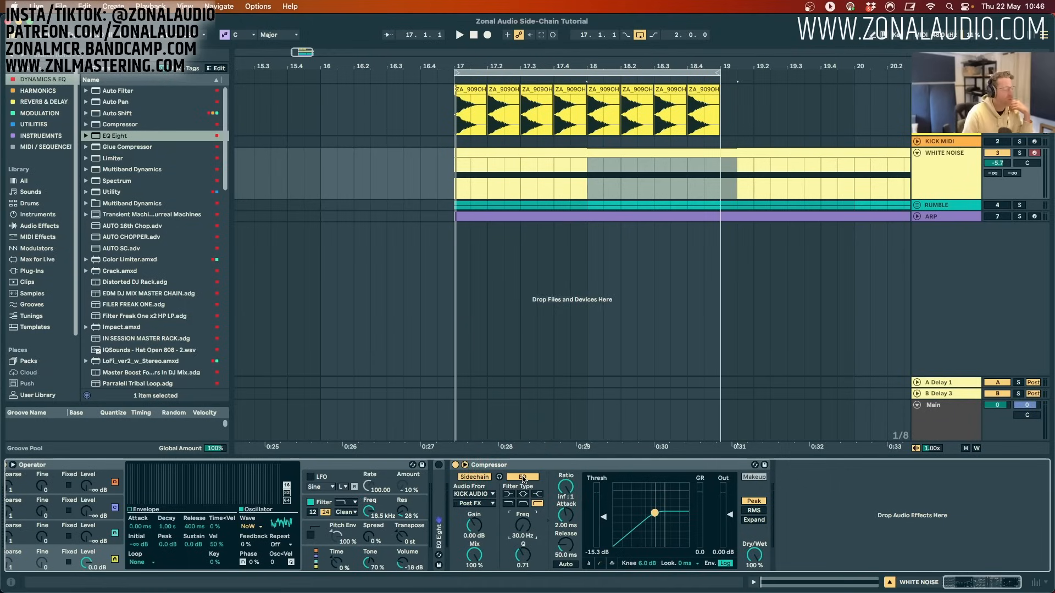
Zoom in on the first kick clip and raise the WHITE NOISE Compressor's attack to 1.00 s.
left_click(562, 496)
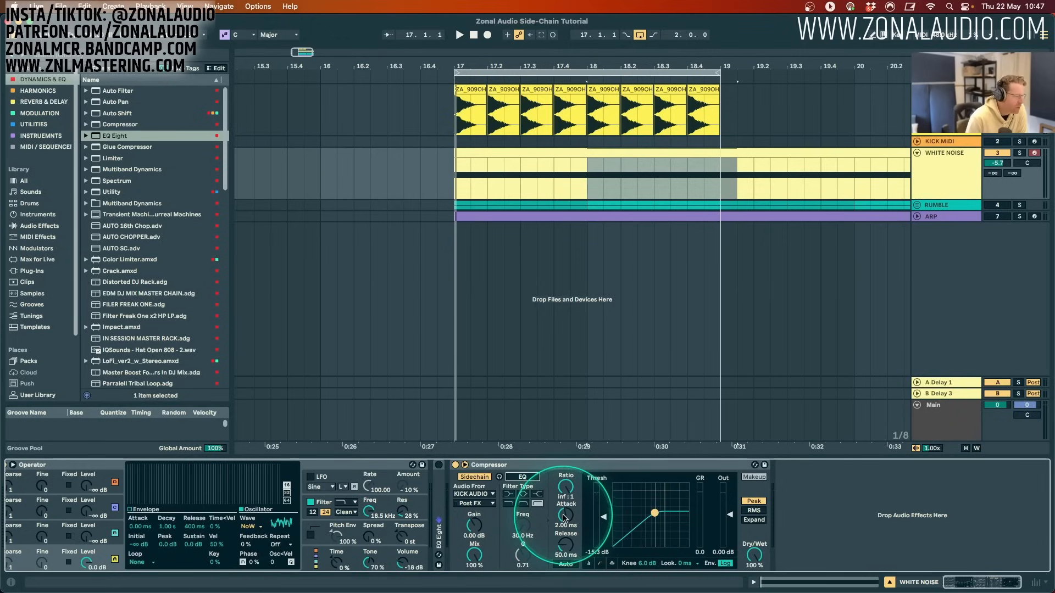
left_click_drag(487, 117, 667, 119)
key("z")
left_click(481, 117)
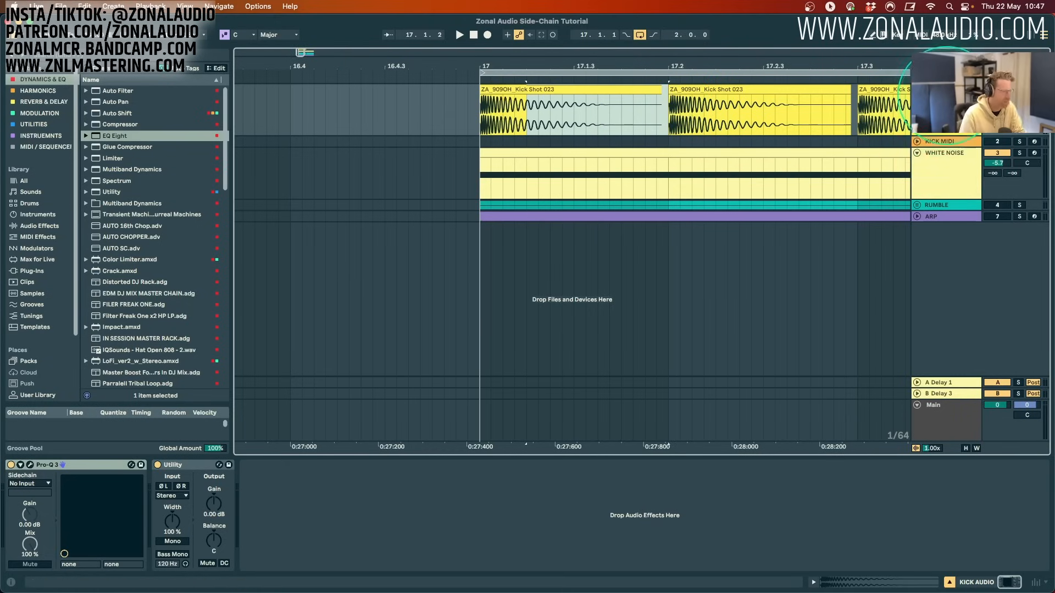
left_click(959, 159)
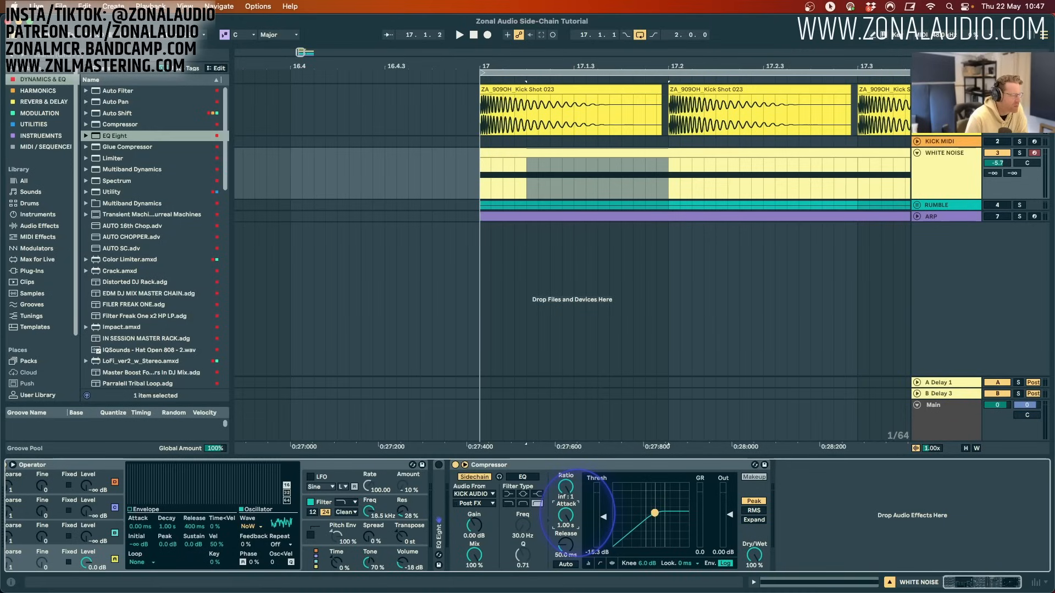
Mark the full length of the first kick clip, and lower the WHITE NOISE Compressor's attack to 0.04 ms.
left_click_drag(482, 107, 614, 100)
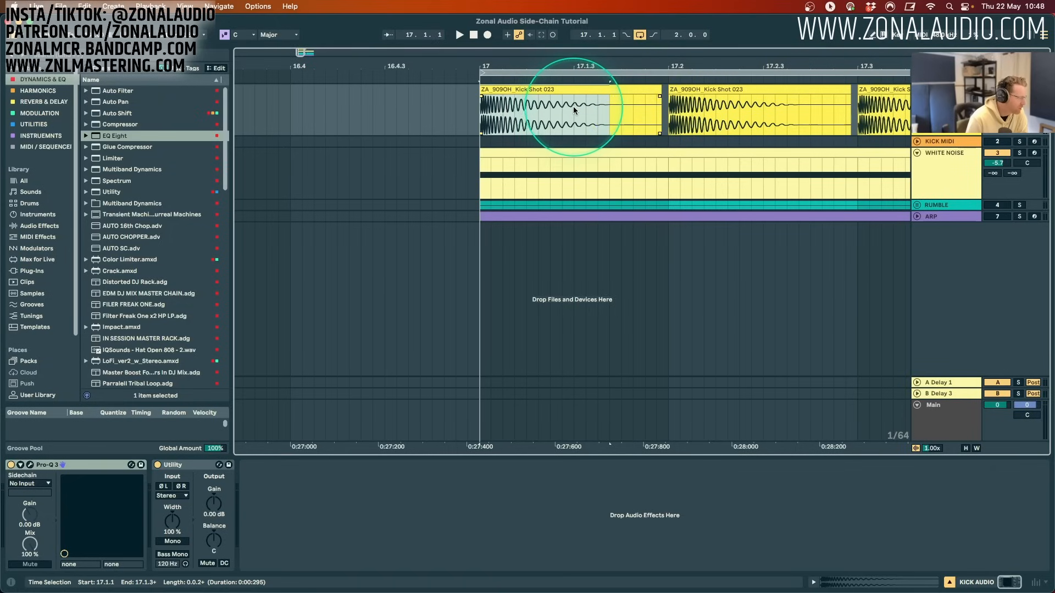
left_click(604, 90)
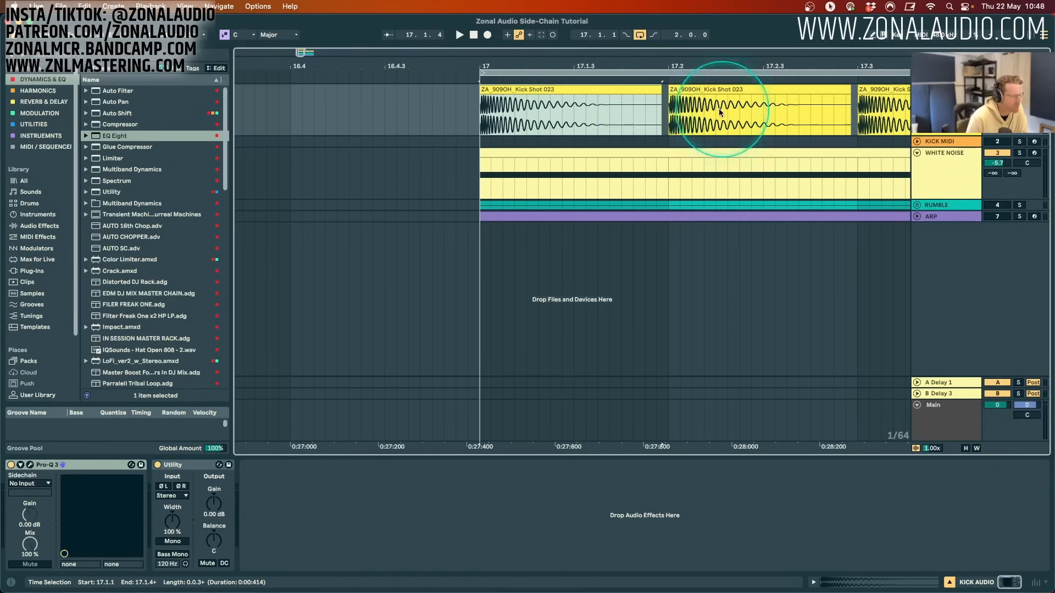
left_click(938, 109)
left_click(943, 155)
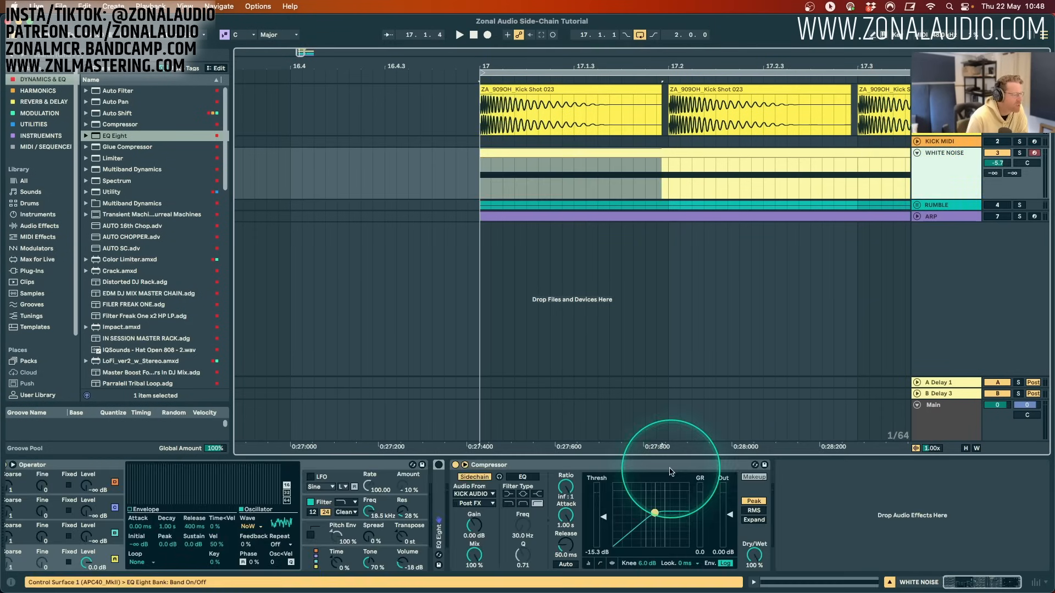
left_click_drag(562, 528, 562, 544)
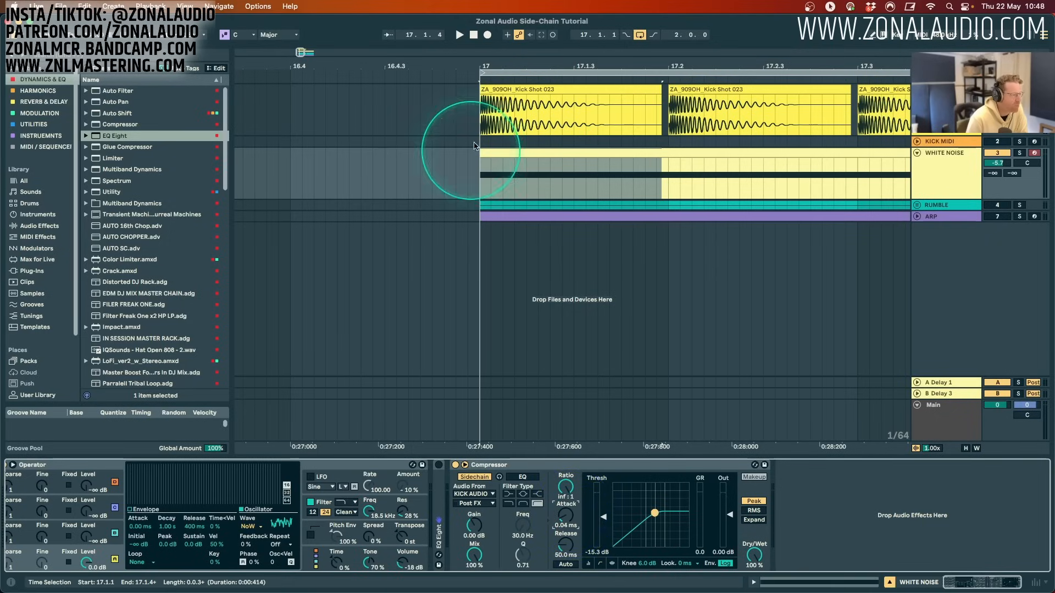
Highlight the first kick from its transient into its tail, and set the WHITE NOISE Compressor's attack to 0.05 ms.
left_click(482, 113)
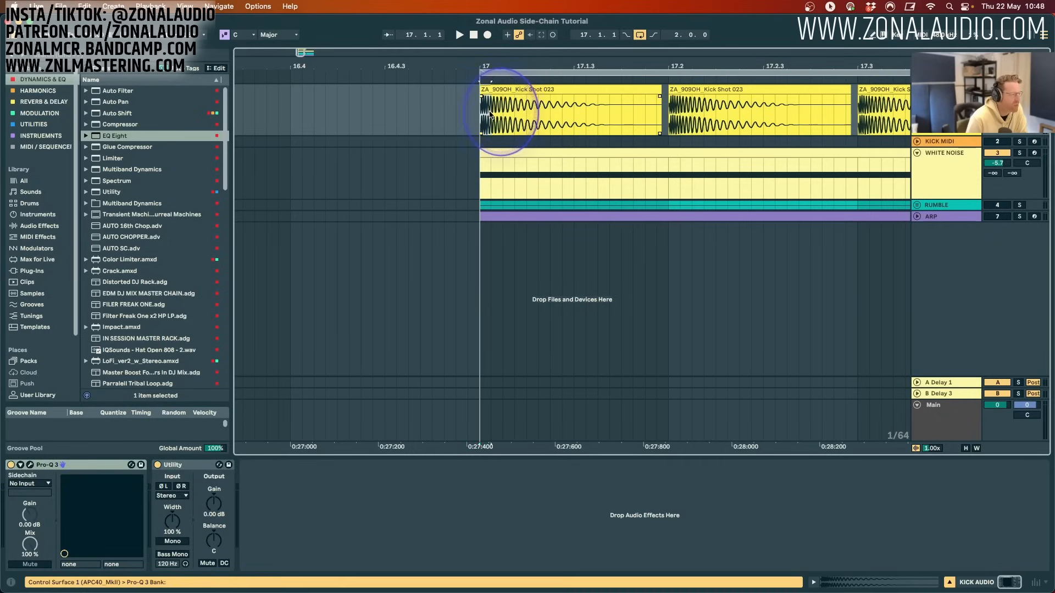
left_click_drag(490, 113, 622, 112)
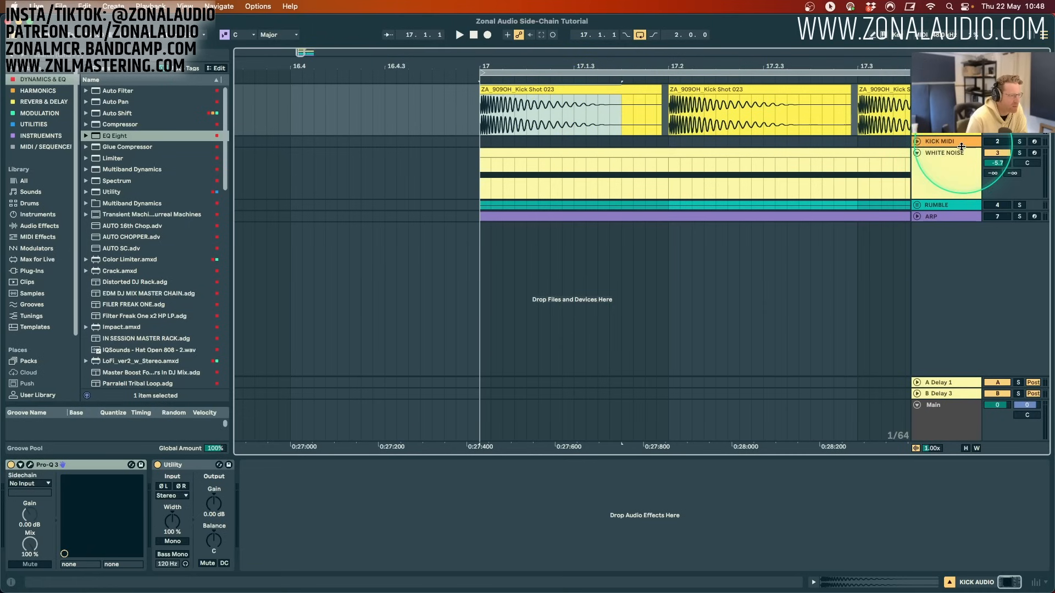
left_click(962, 147)
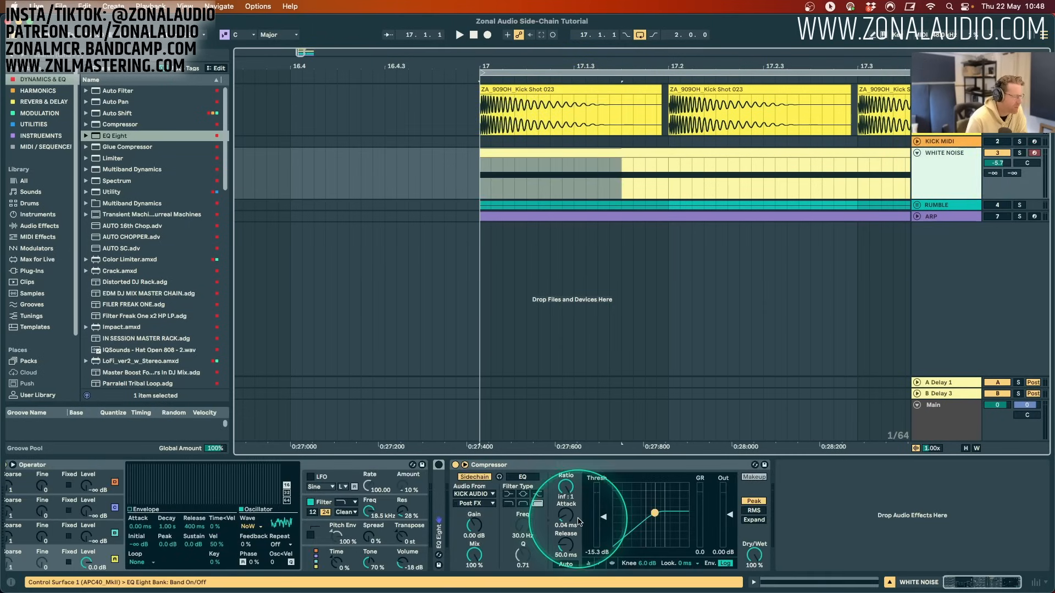
left_click_drag(579, 522, 579, 534)
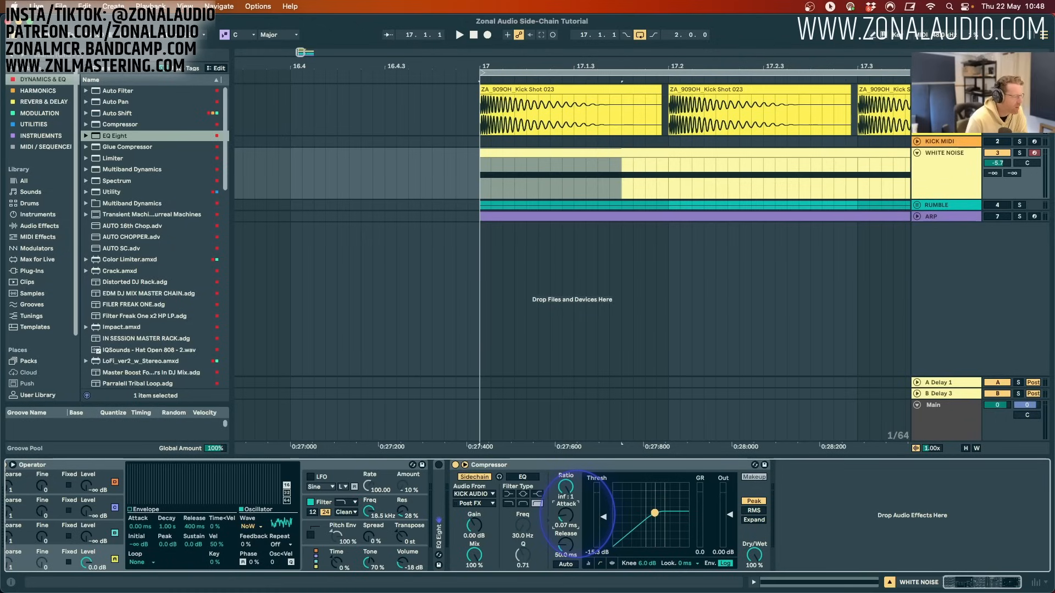
left_click_drag(577, 514, 577, 512)
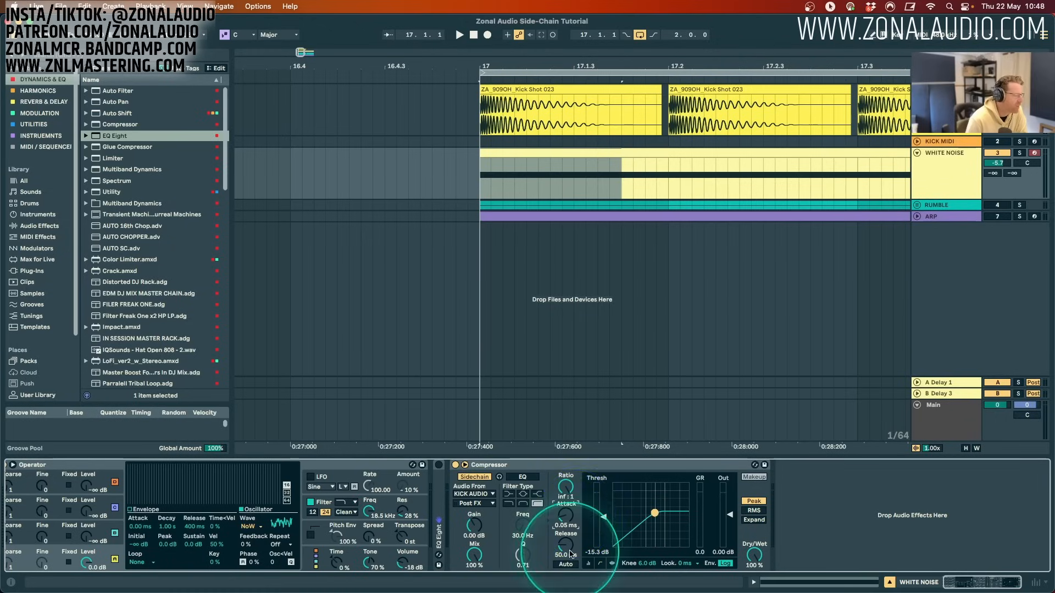
Try the Compressor's release at 27.7 ms and 106 ms, and raise it to 3.00 s.
left_click_drag(576, 557, 575, 574)
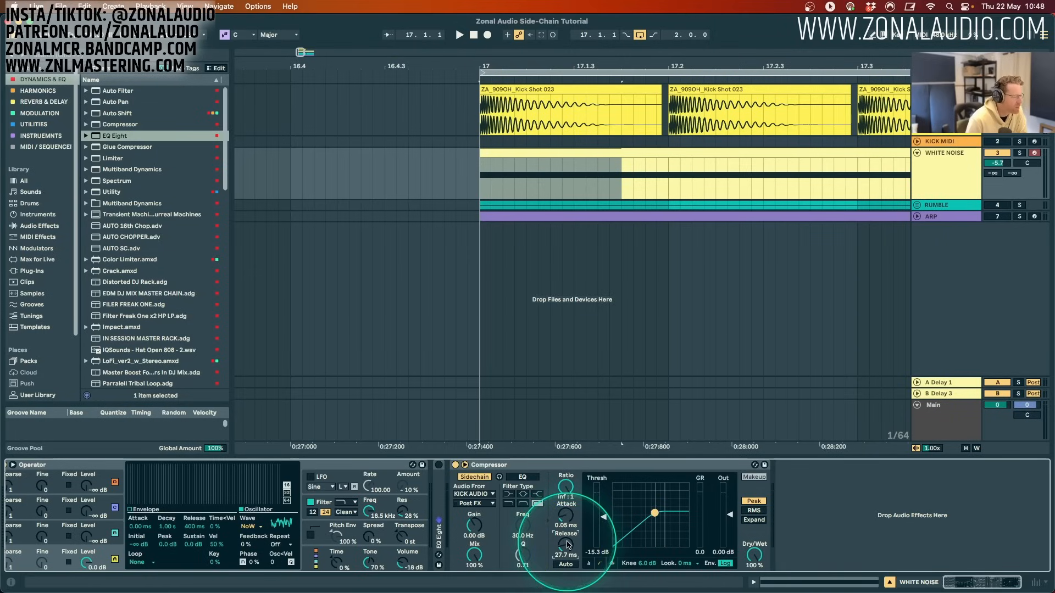
left_click_drag(567, 558, 567, 547)
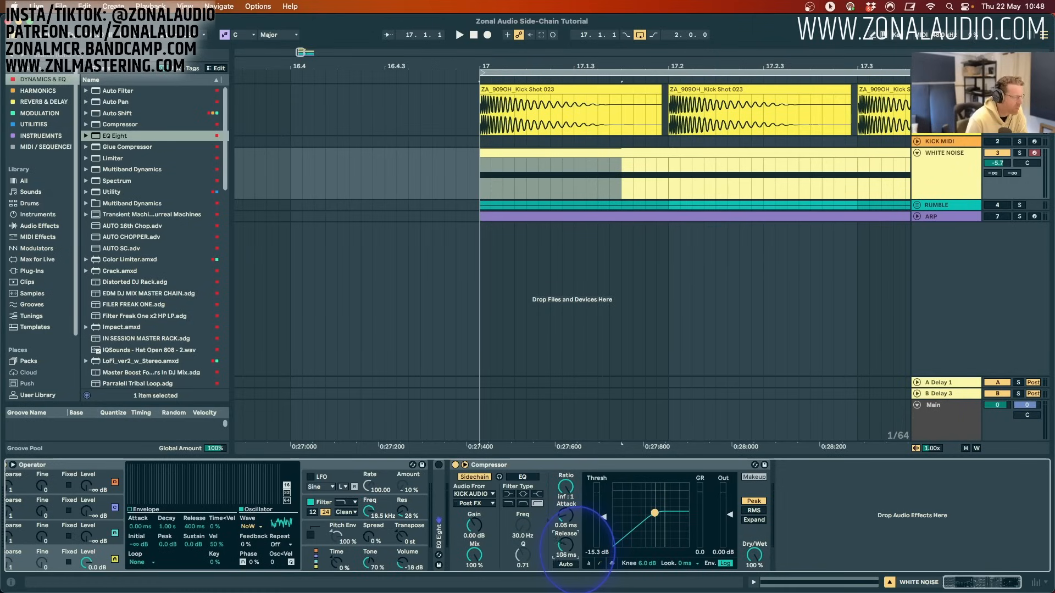
left_click_drag(578, 549, 556, 540)
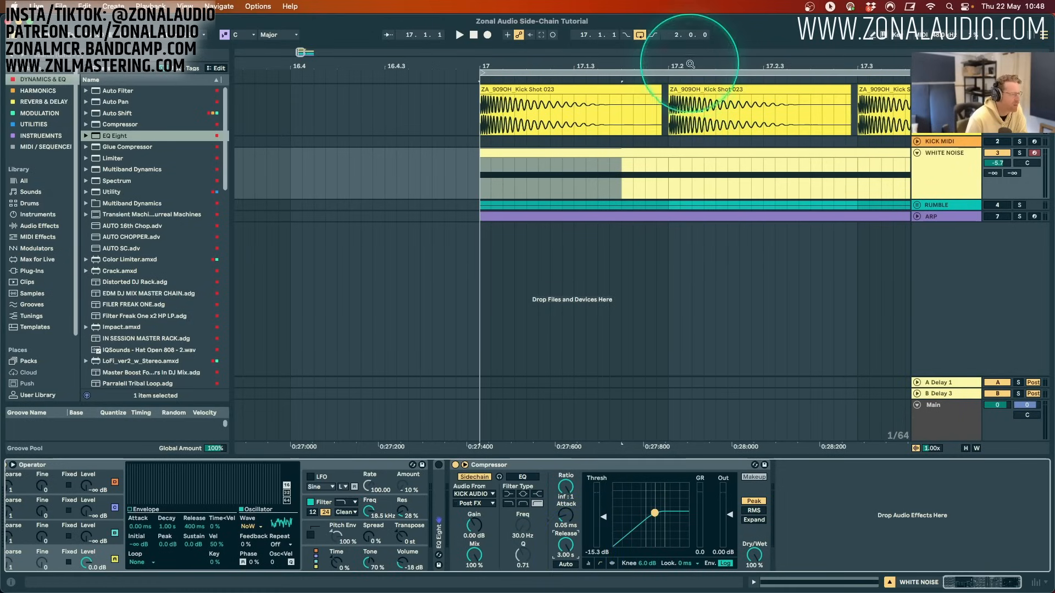
Highlight the first kick from 17.1.1 to 17.1.3, and shorten the WHITE NOISE Compressor's release to 19.8 ms.
left_click_drag(701, 64, 596, 55)
left_click(461, 90)
double_click(934, 91)
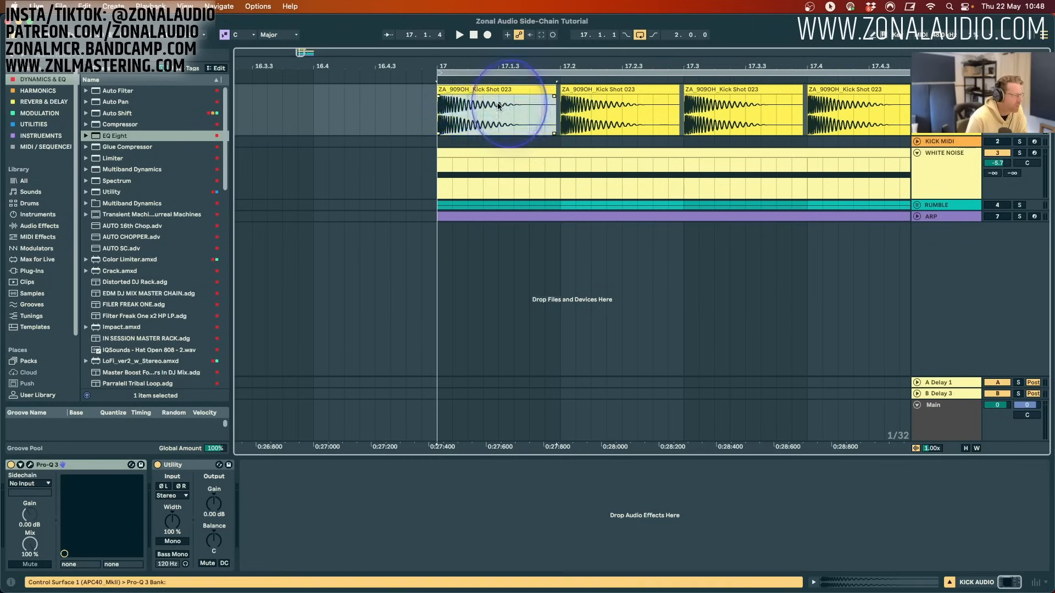
left_click_drag(498, 106, 448, 106)
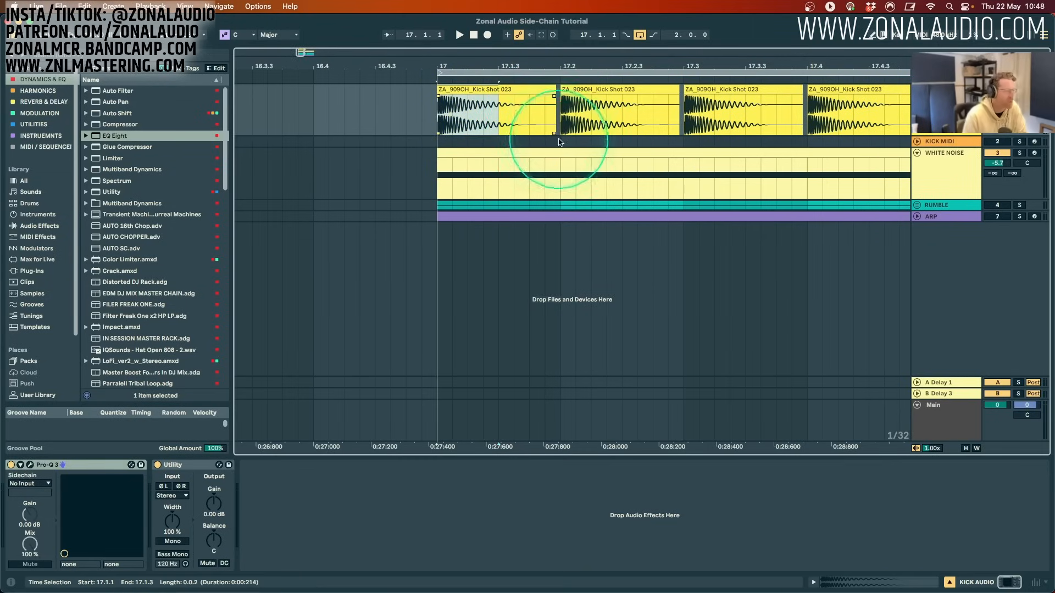
double_click(960, 99)
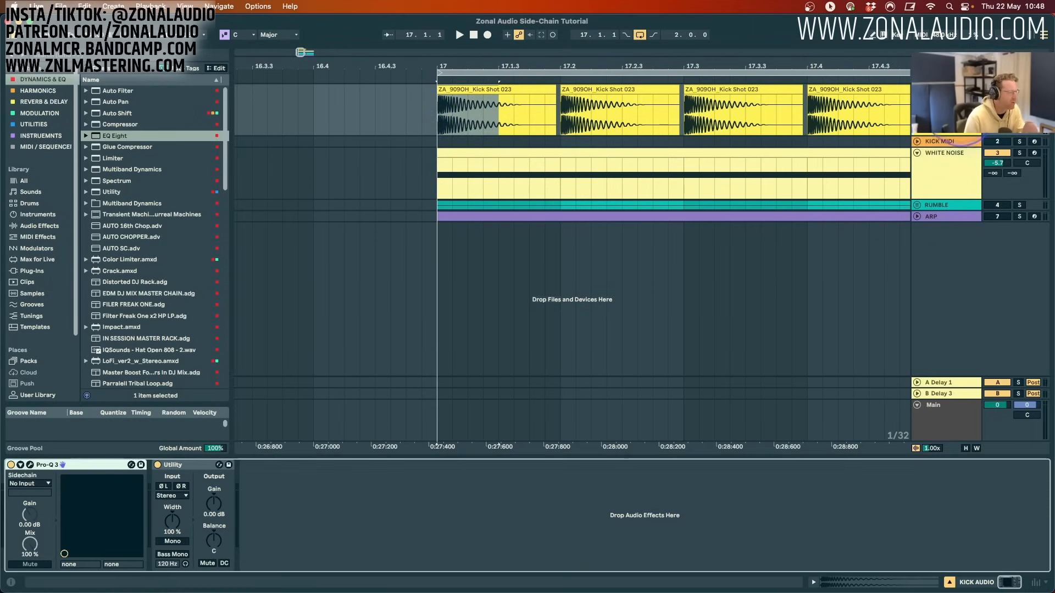
left_click(939, 175)
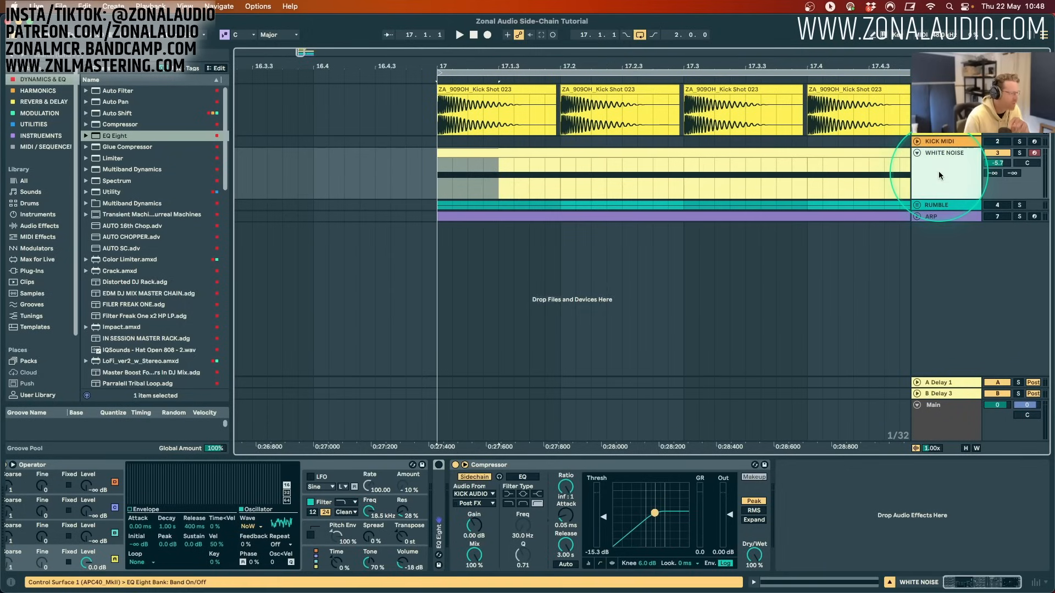
left_click_drag(566, 542, 567, 549)
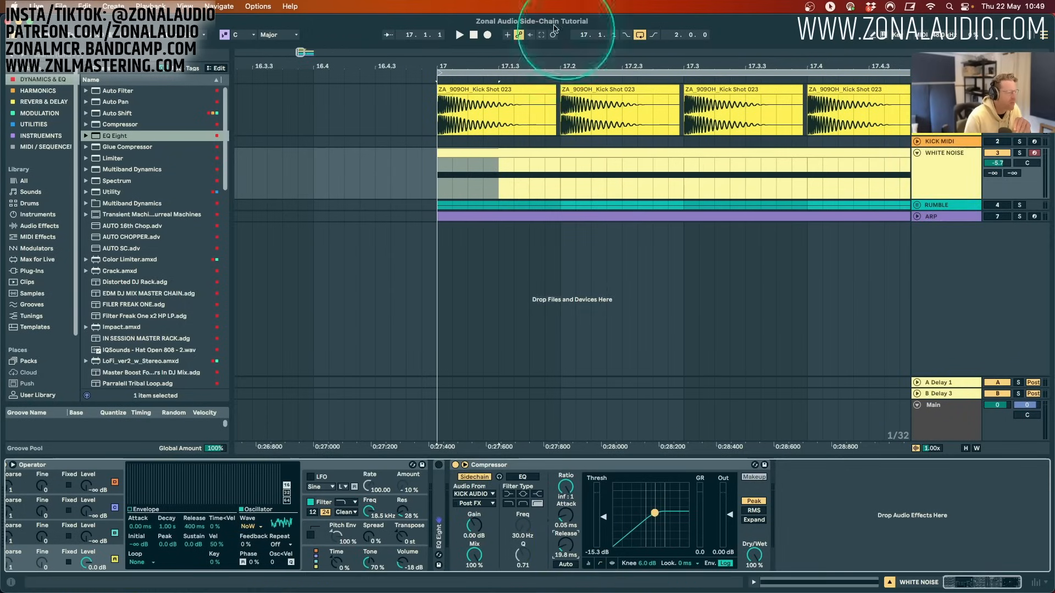
Highlight the first kick's tail, and play the loop with the WHITE NOISE Compressor's release at 3.00 s and at 1.00 ms.
left_click(515, 116)
left_click_drag(470, 126, 514, 117)
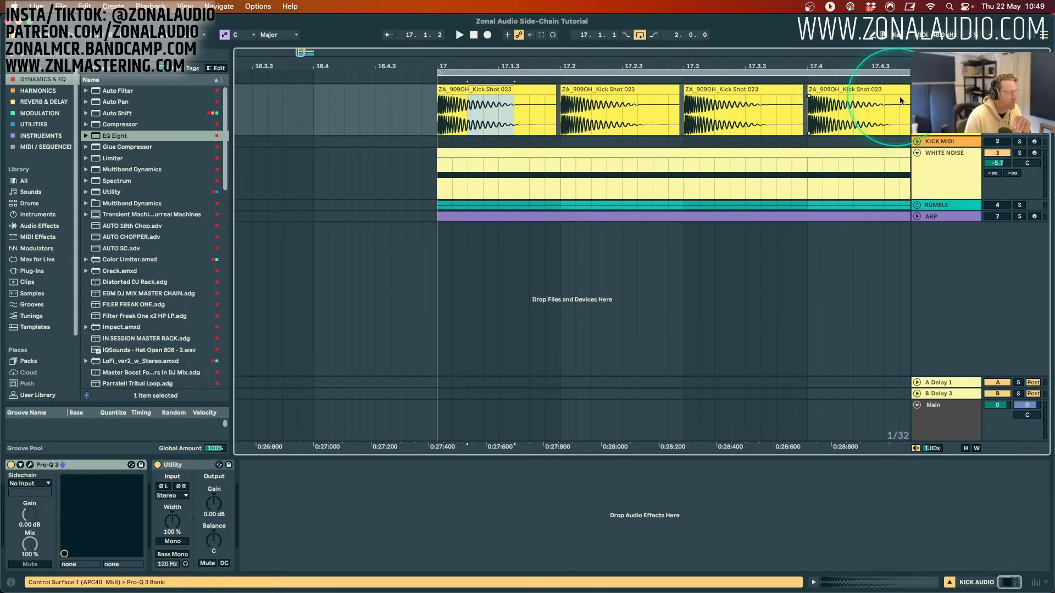
left_click(933, 143)
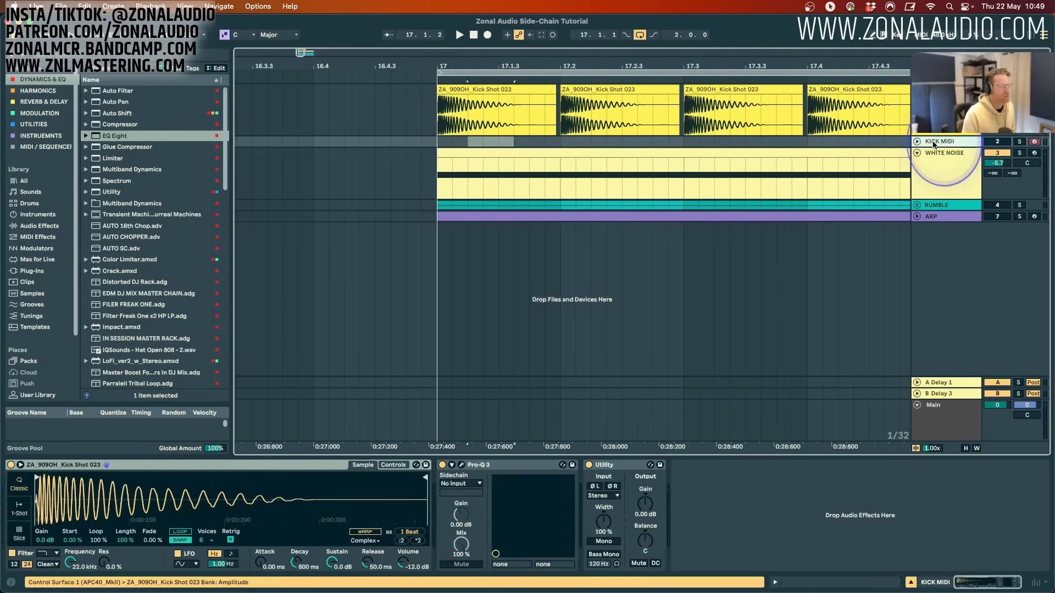
left_click(934, 153)
key("space")
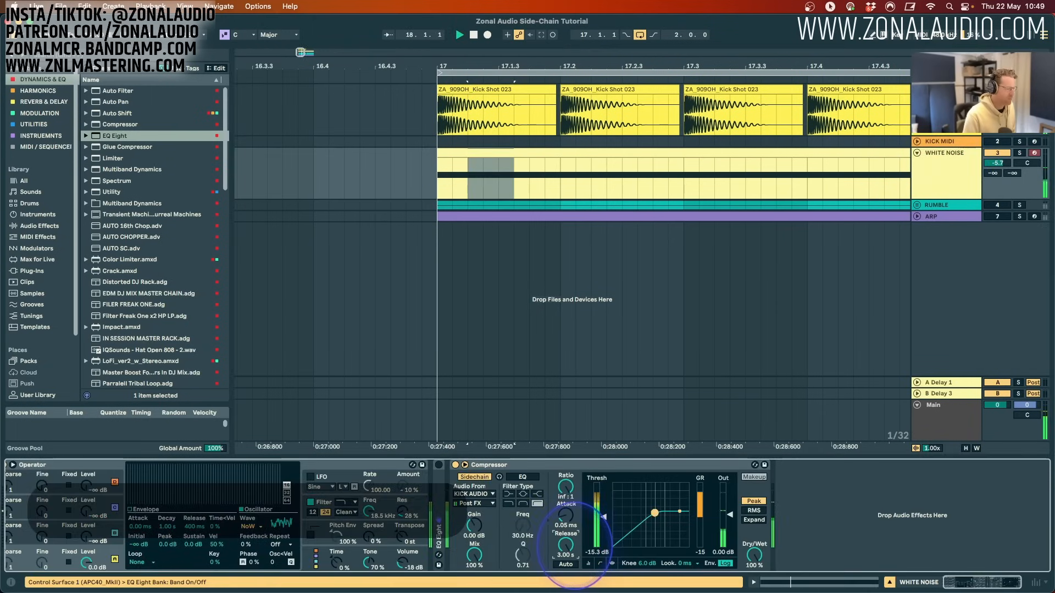
left_click_drag(575, 546, 575, 551)
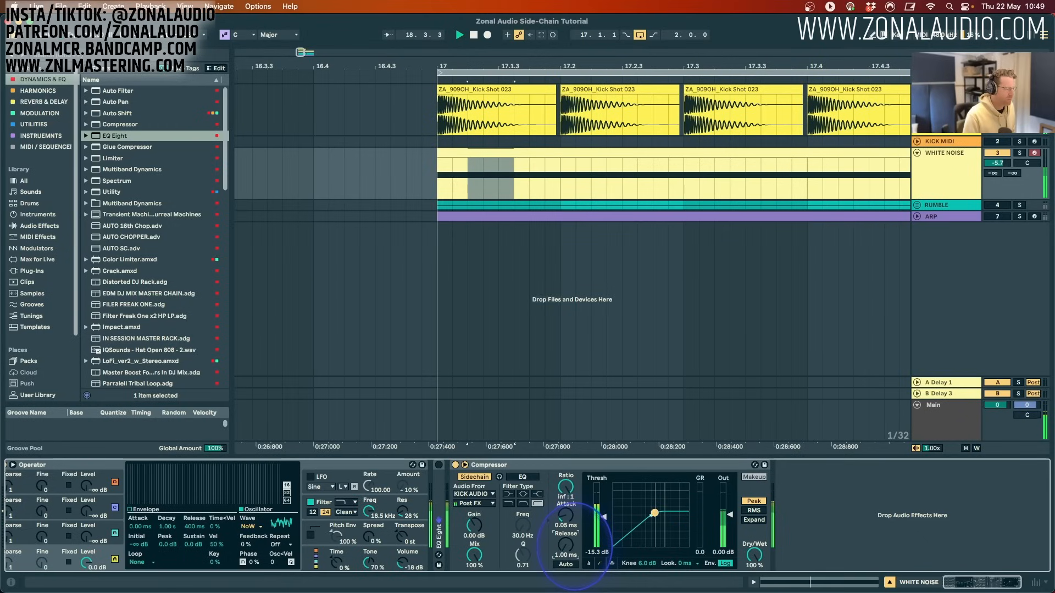
left_click_drag(575, 547, 575, 548)
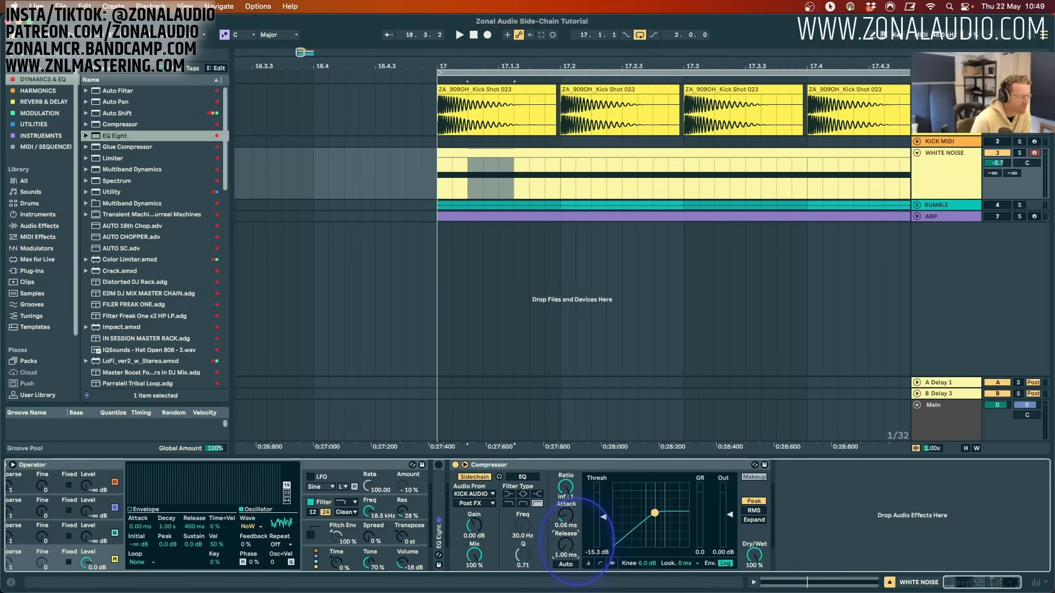
Set the Compressor's release to 58.2 ms, and mark the first kick's one-beat length from 17.1.1 to 17.2.1.
left_click_drag(575, 547, 576, 544)
left_click_drag(811, 68, 812, 70)
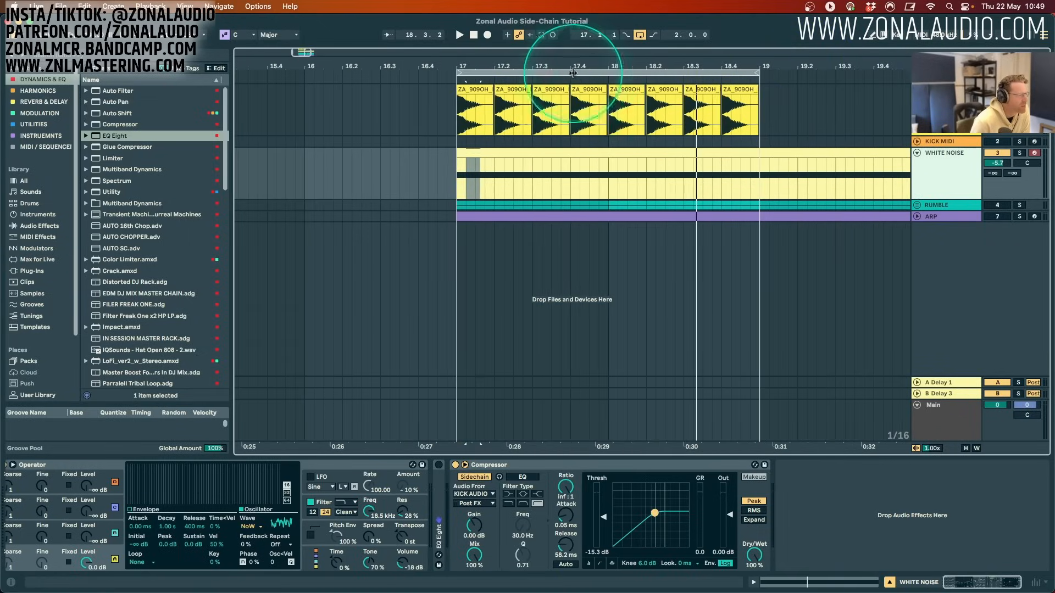
left_click(488, 91)
left_click_drag(495, 126, 442, 128)
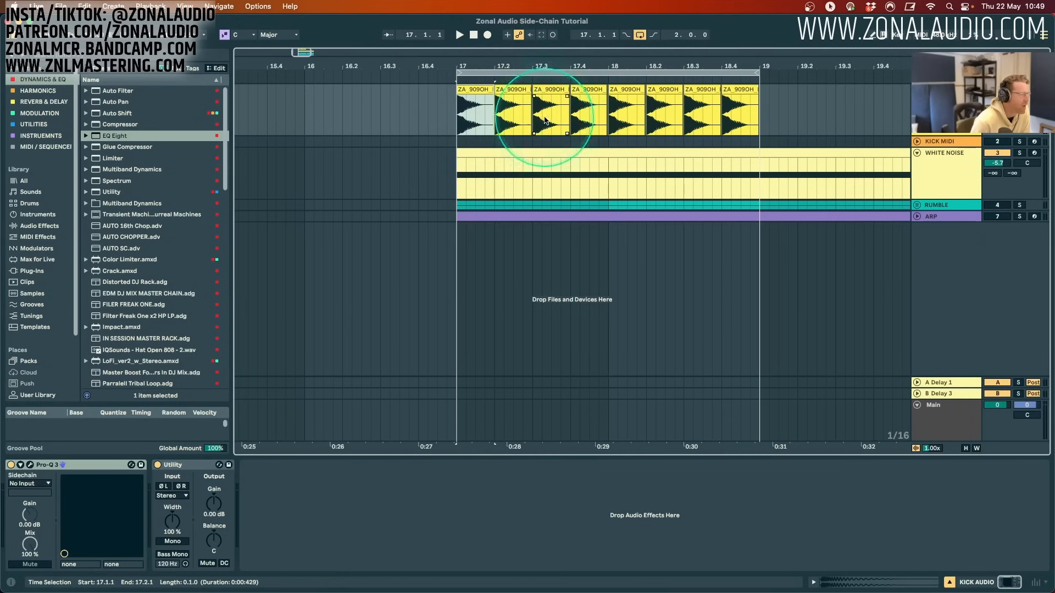
left_click(936, 183)
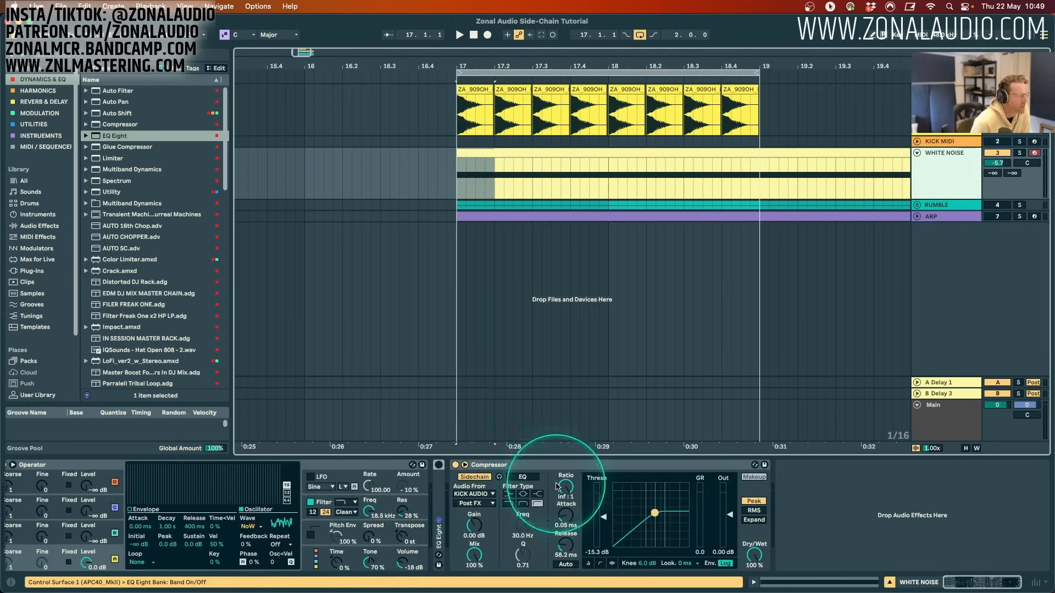
Select the KICK AUDIO track, browse the kick one-shots in the SAMPLES folder, and preview several of them.
left_click(523, 511)
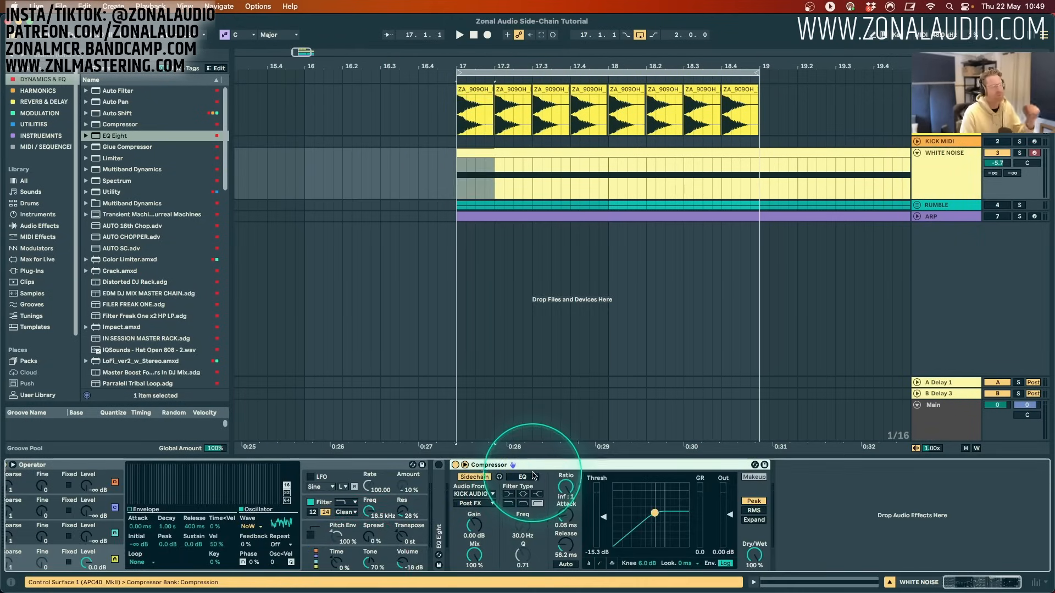
left_click(937, 110)
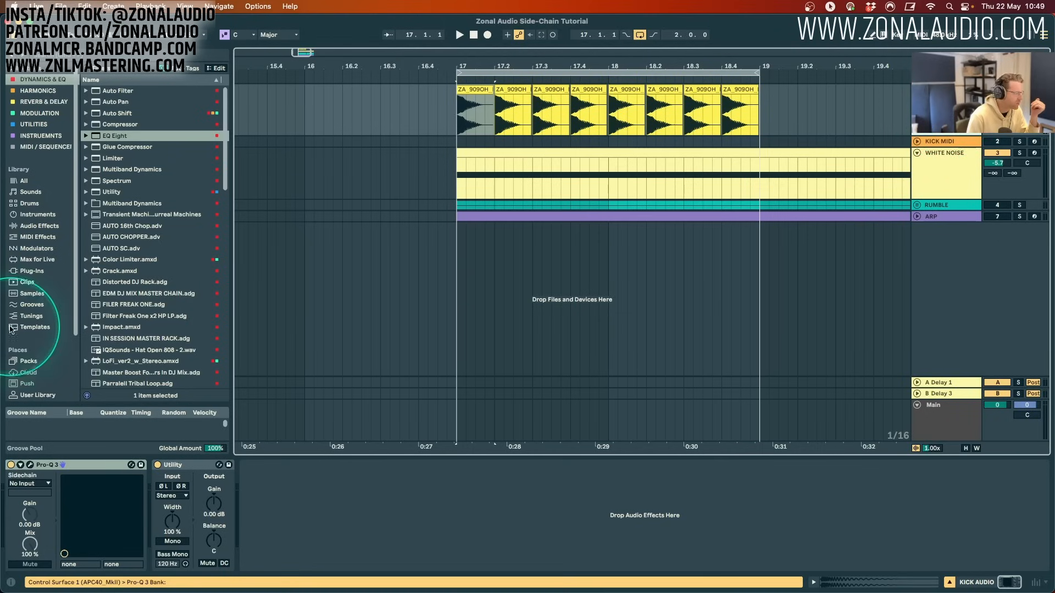
scroll(41, 338, "down", 3)
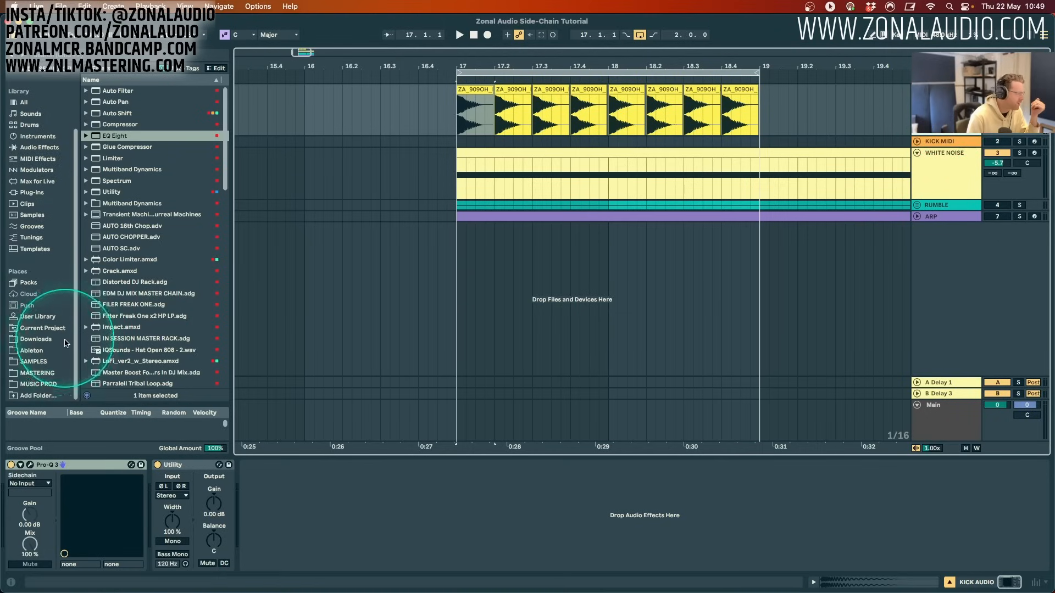
left_click(50, 374)
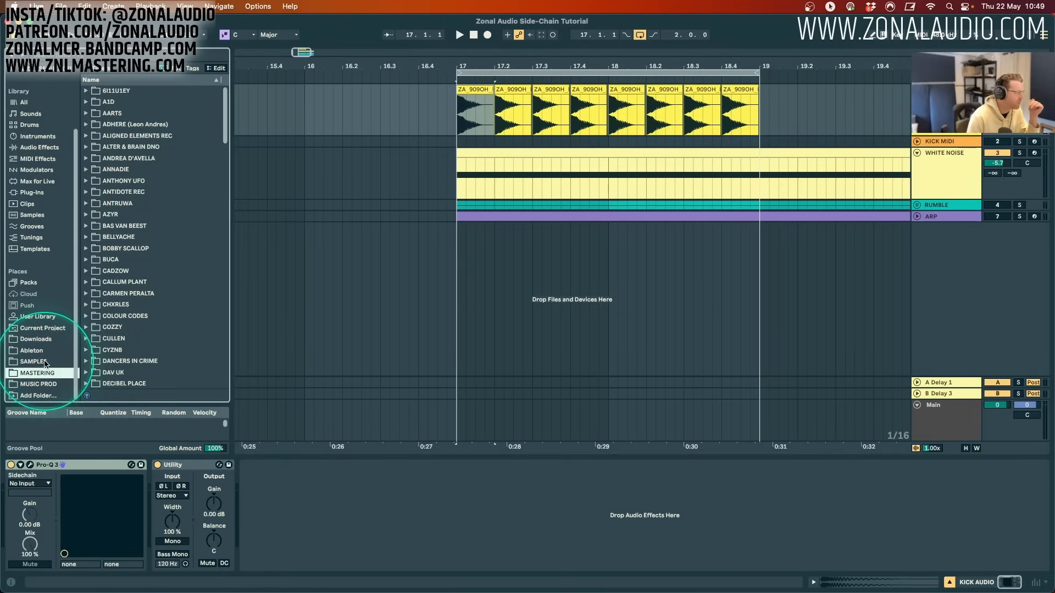
left_click(44, 361)
scroll(166, 310, "down", 1)
scroll(166, 310, "down", 10)
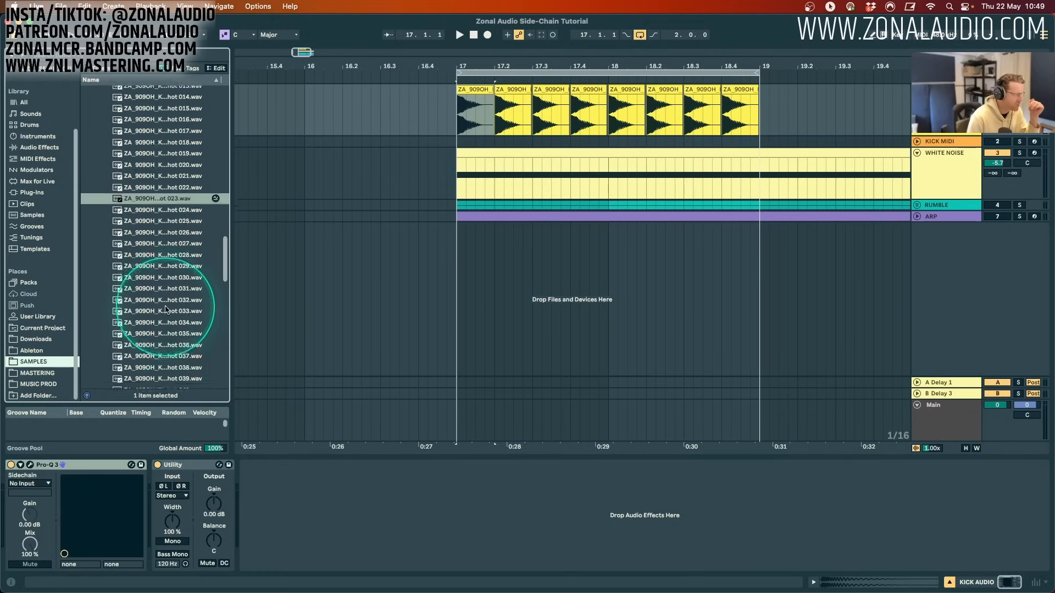
left_click(161, 329)
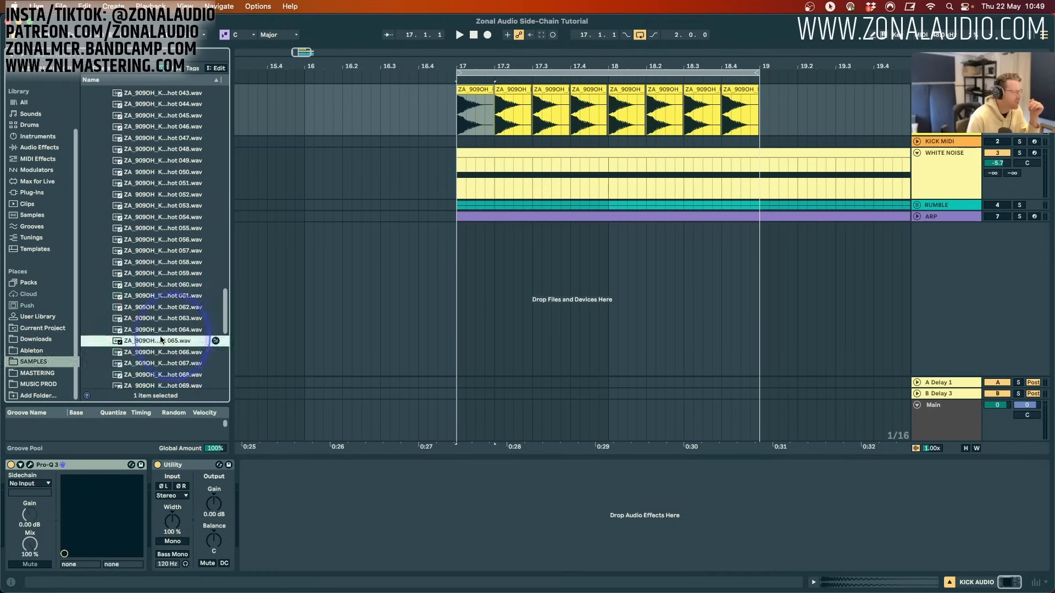
left_click(163, 319)
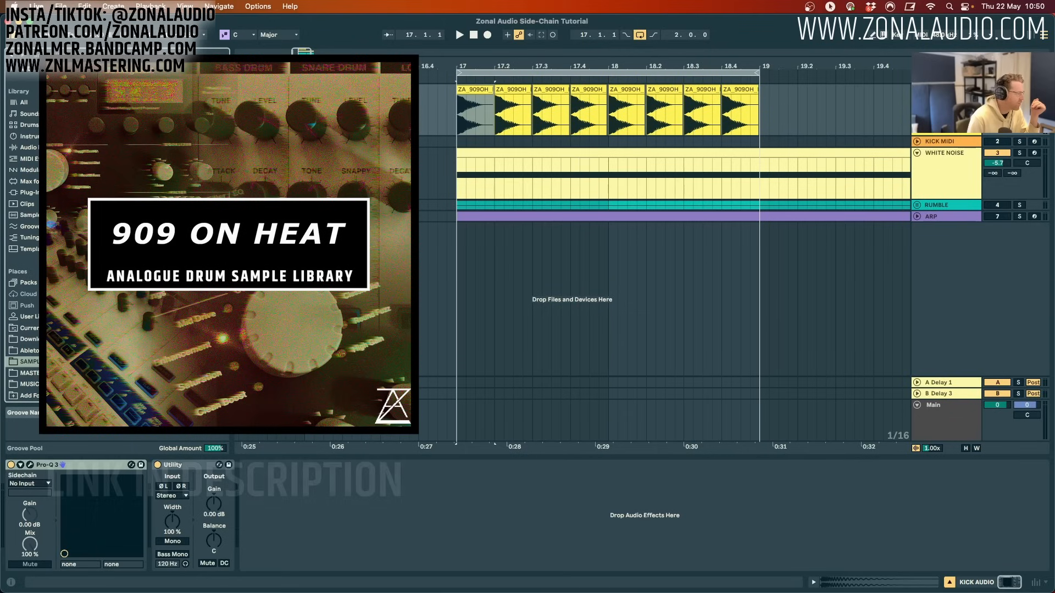
Widen the browser and place ZA_909OH_Kick Shot 056 on the KICK AUDIO track at 19.1.1, replacing the first kick tried there.
mouse_move(232, 308)
left_mouse_down()
mouse_move(303, 308)
mouse_move(248, 308)
left_mouse_up()
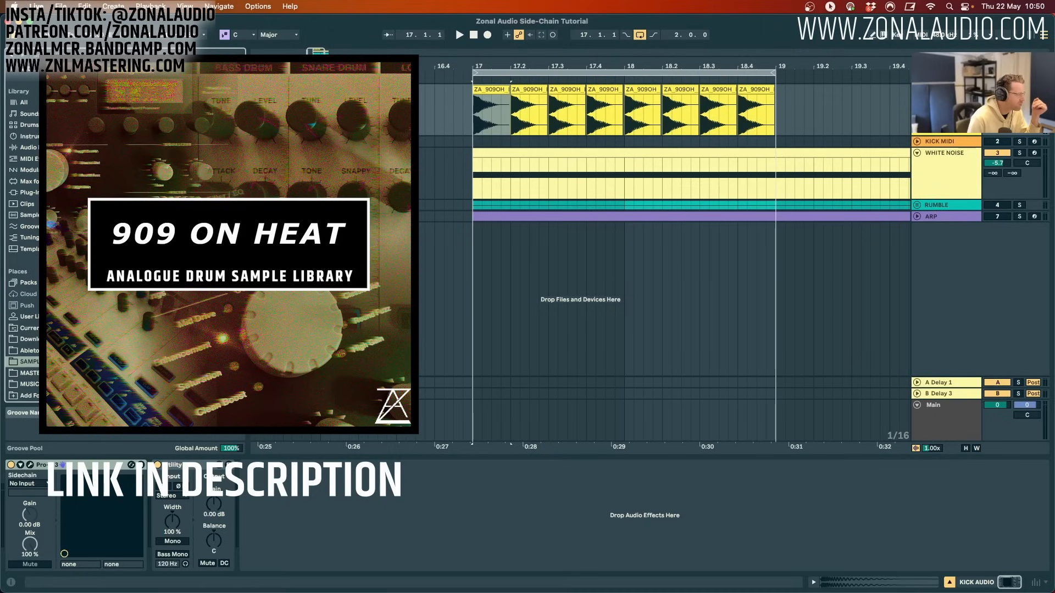
left_click_drag(165, 286, 782, 105)
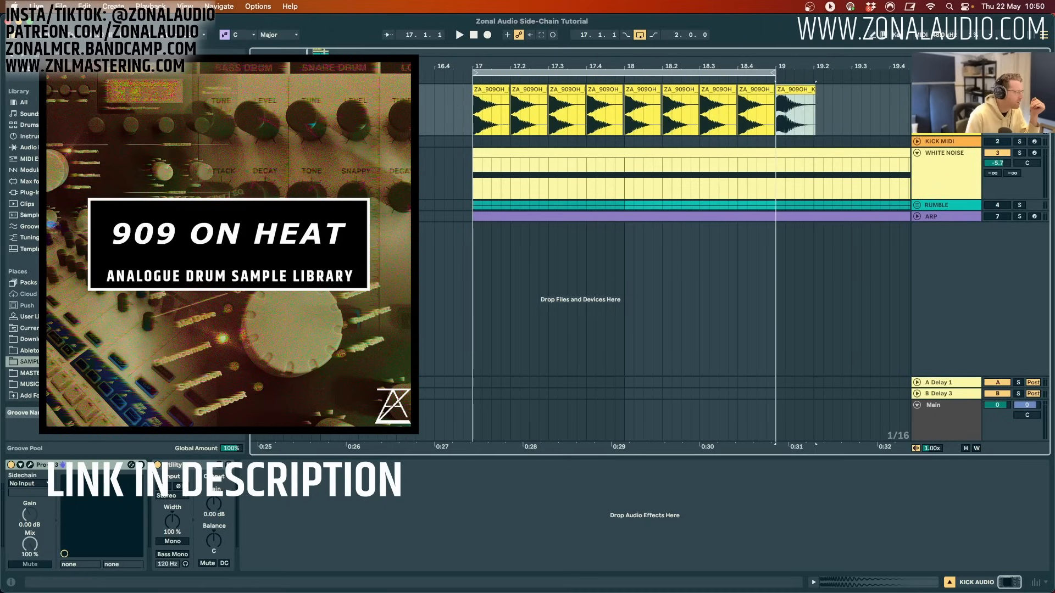
left_click(165, 286)
mouse_move(166, 240)
left_mouse_down()
mouse_move(921, 156)
mouse_move(744, 108)
mouse_move(789, 106)
left_mouse_up()
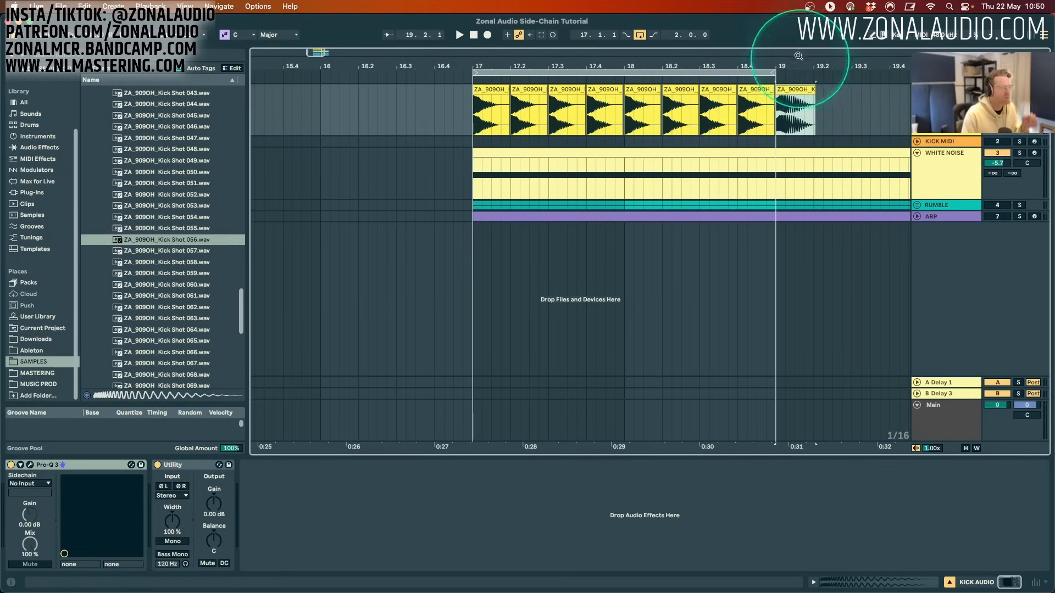
Shorten the fade-in at the start of the Kick Shot 056 clip and add a short fade-out at its end.
left_click(779, 117)
mouse_move(802, 64)
left_mouse_down()
mouse_move(755, 55)
mouse_move(746, 319)
mouse_move(753, 11)
left_mouse_up()
left_click_drag(735, 63, 737, 35)
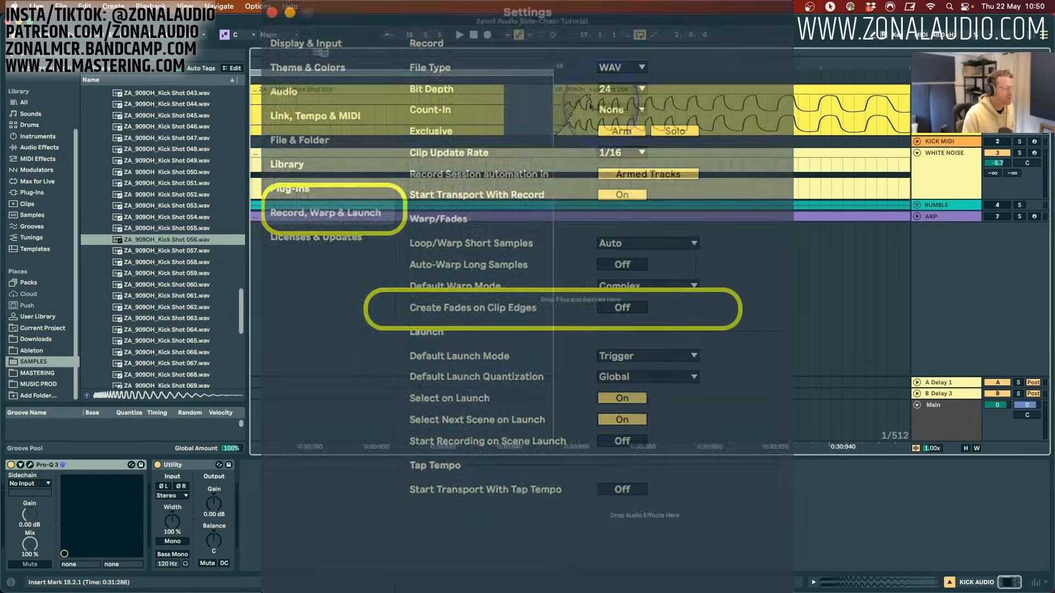
left_click_drag(555, 97, 522, 97)
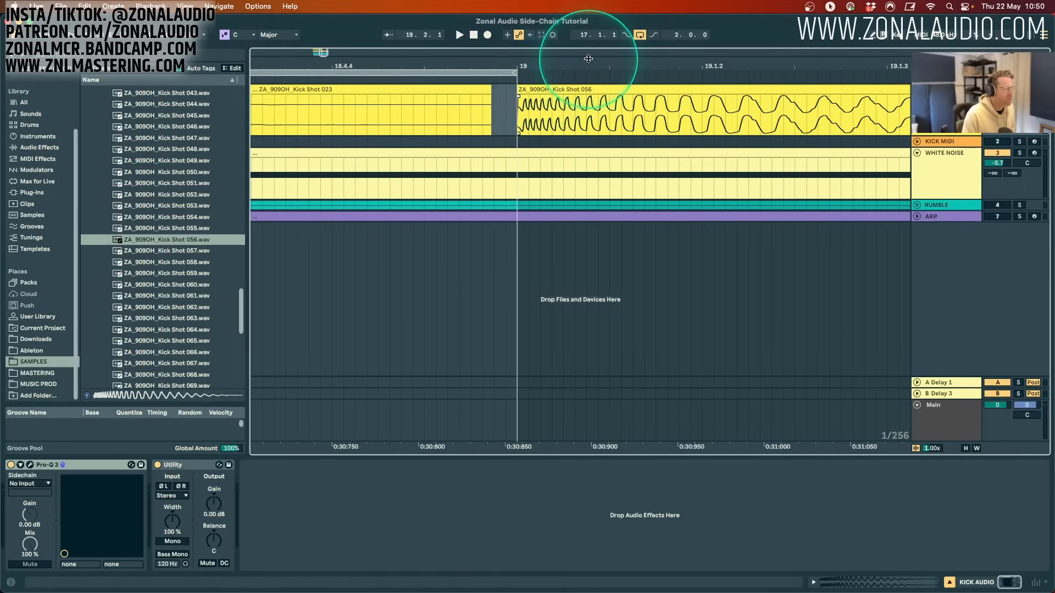
left_click_drag(591, 66, 355, 58)
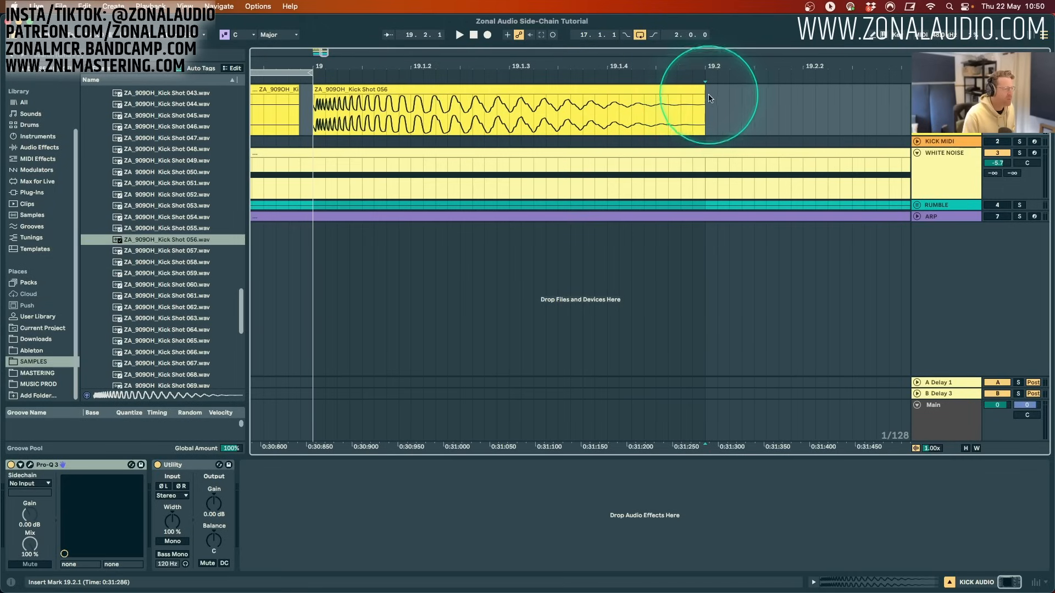
mouse_move(704, 100)
left_mouse_down()
mouse_move(624, 97)
mouse_move(654, 99)
mouse_move(688, 66)
mouse_move(693, 98)
left_mouse_up()
left_click(592, 69)
key("space")
left_click(674, 99)
left_click(662, 91)
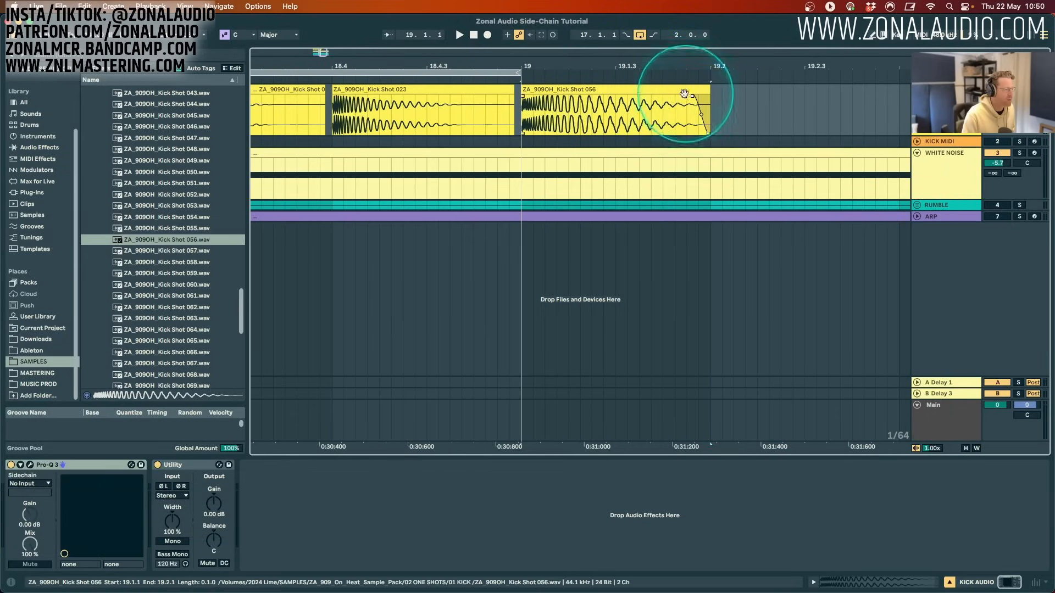
Duplicate the Kick Shot 056 clip seven times to fill the KICK AUDIO track from bar 19 to bar 21.
left_click_drag(569, 67, 581, 65)
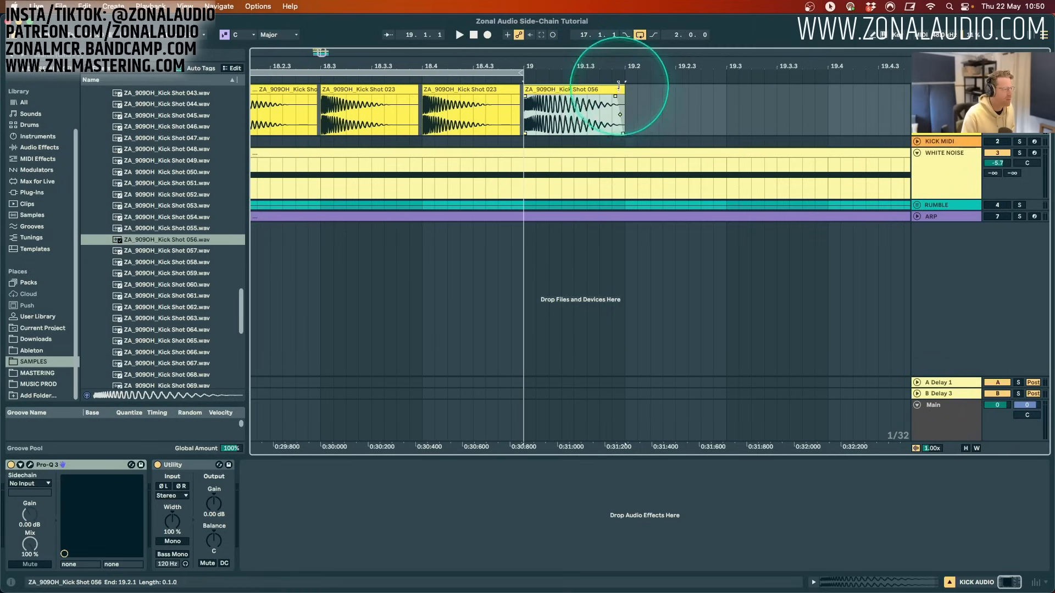
key("super+d")
key("super+d")
key("super+d")
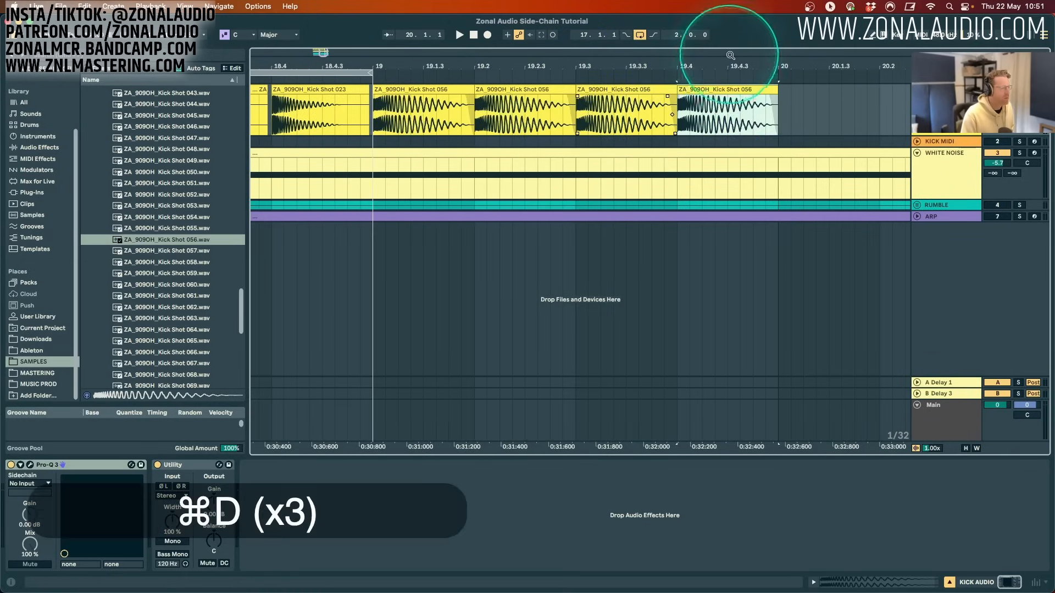
left_click_drag(537, 56, 516, 61)
key("super+d")
key("super+d")
key("super+d")
key("super+d")
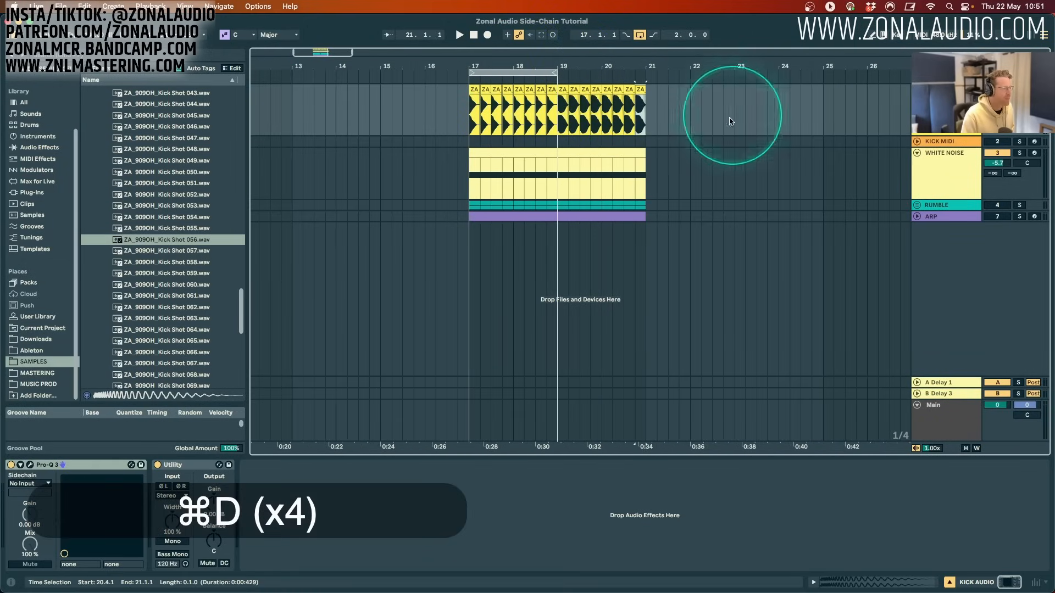
Play the 17–19 and 19–21 kick sections against the white noise, and extend the loop to four bars from 17.1.1 to 21.1.1.
left_click(542, 72)
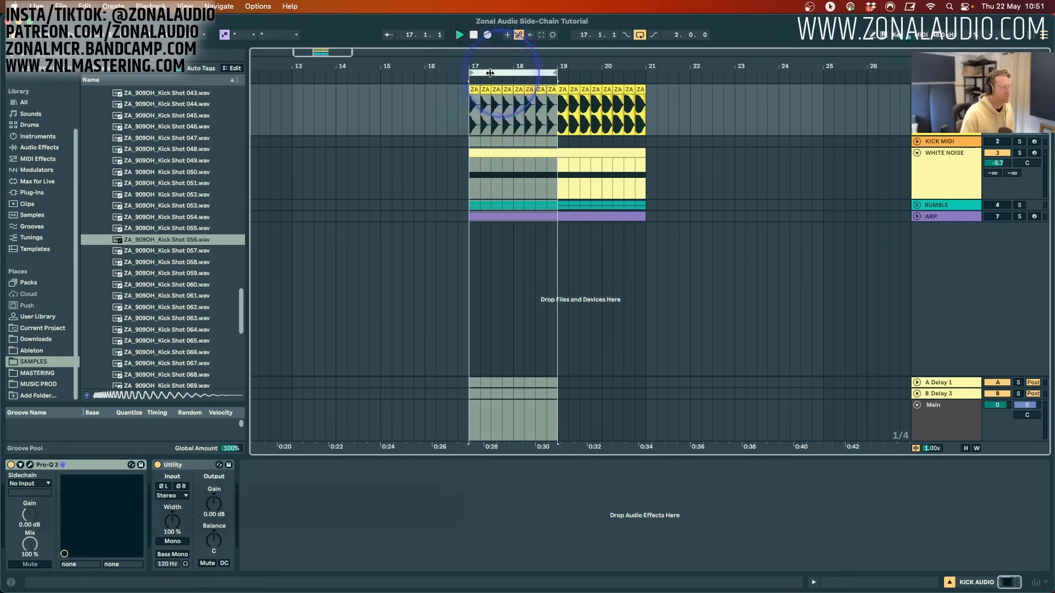
key("space")
key("Up")
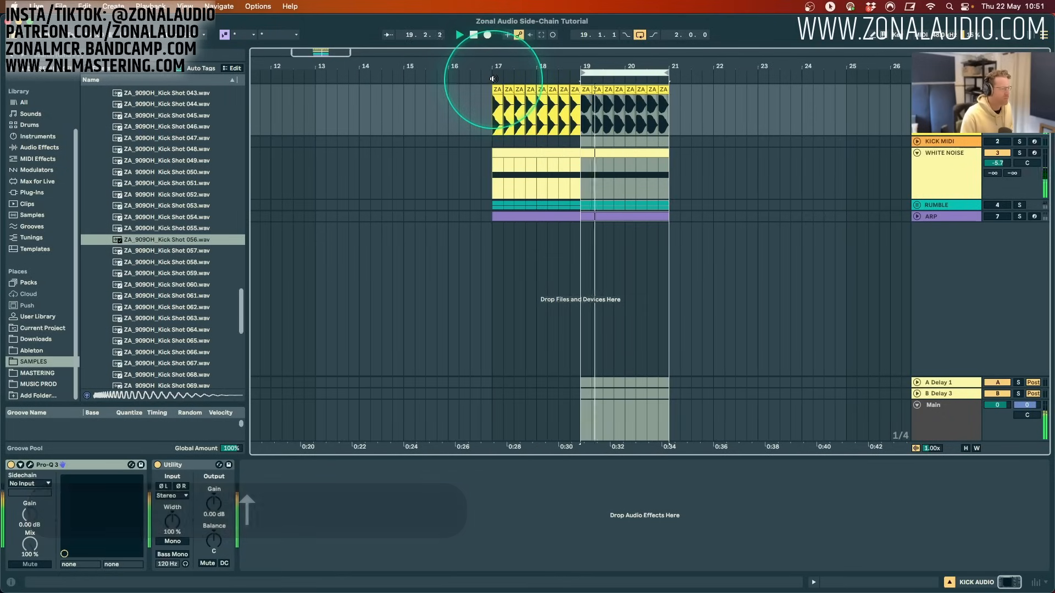
left_click(494, 121)
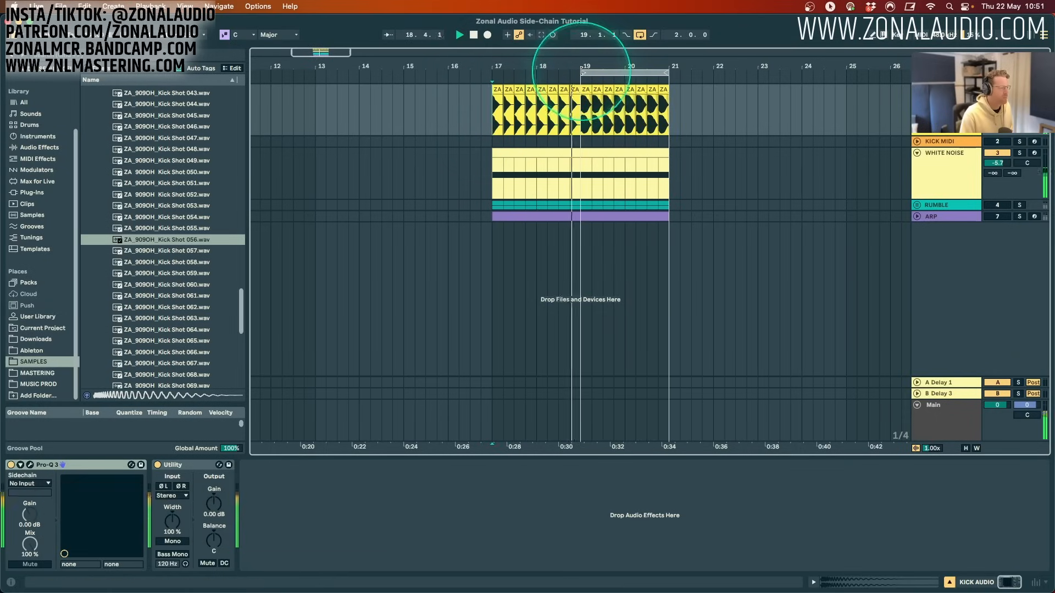
left_click_drag(584, 72, 489, 72)
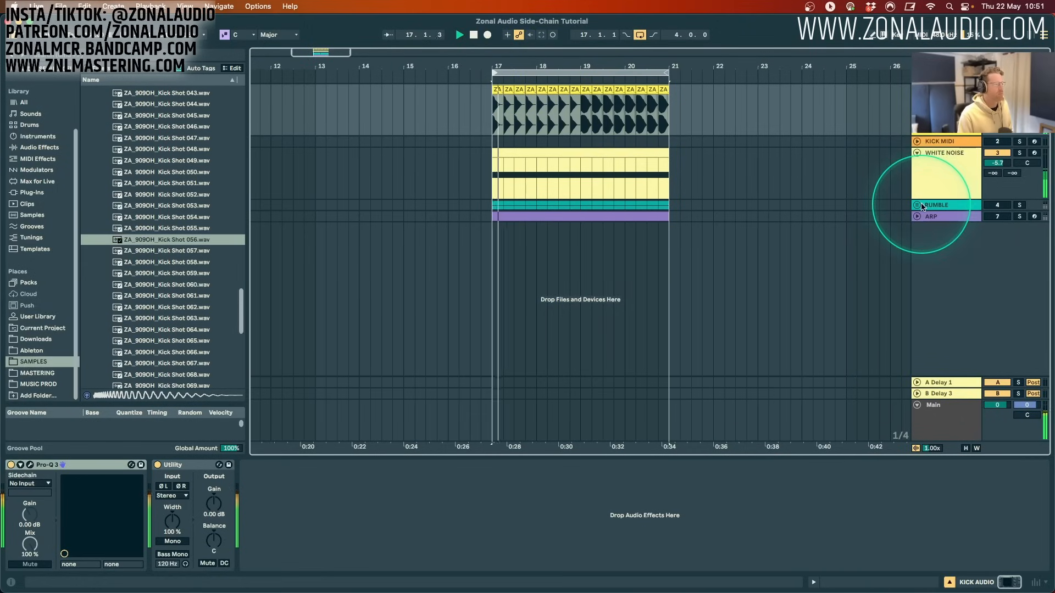
Set the WHITE NOISE Compressor's attack to 0.04 ms and release to 41.1 ms during playback, and mark the beat from 19.1.1 to 19.2.1.
left_click(948, 175)
left_click(541, 573)
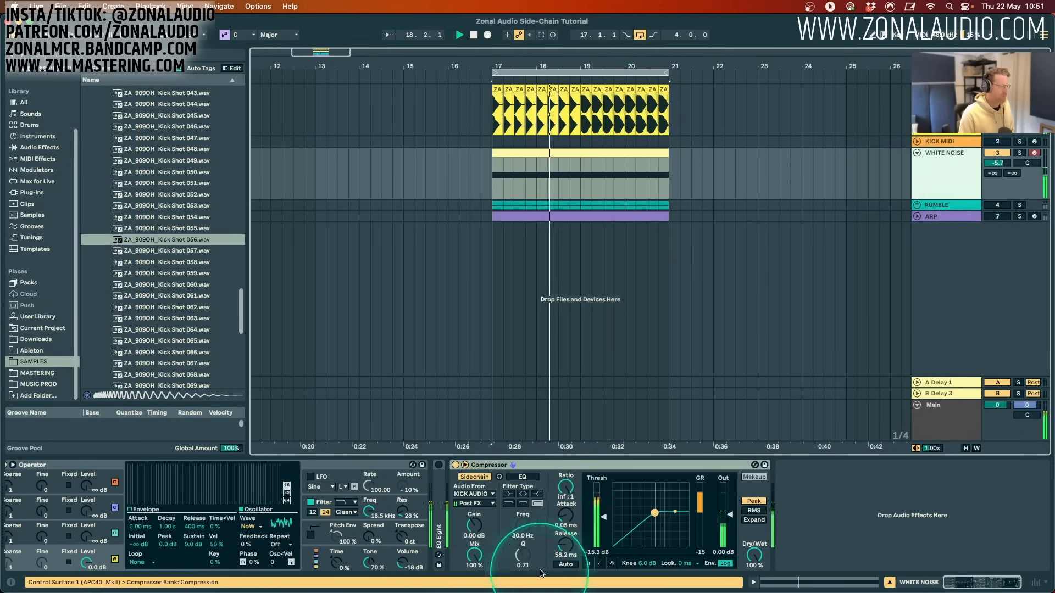
left_click_drag(566, 515, 566, 517)
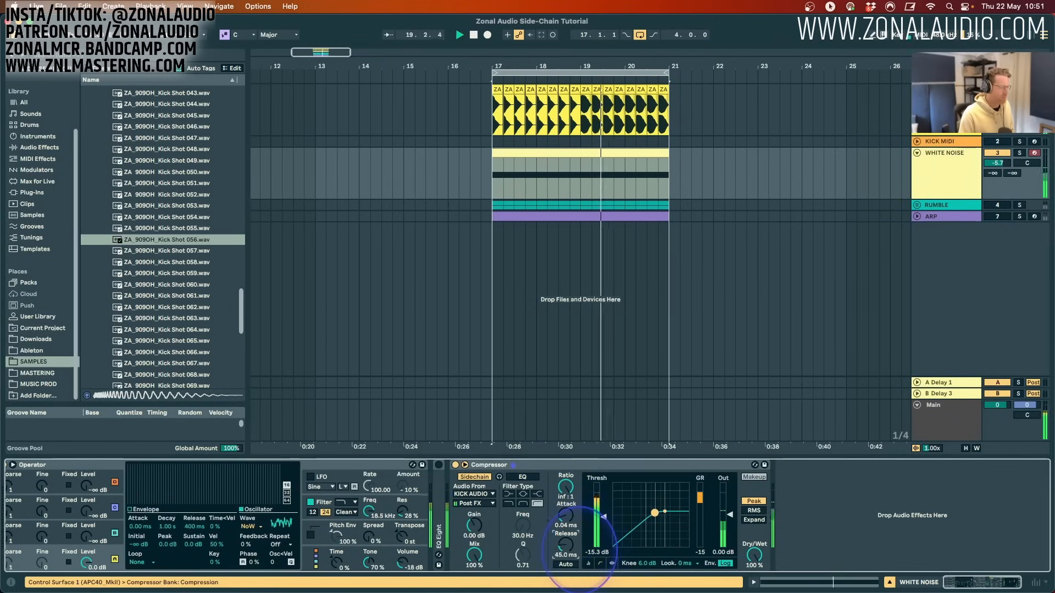
left_click_drag(567, 550, 567, 566)
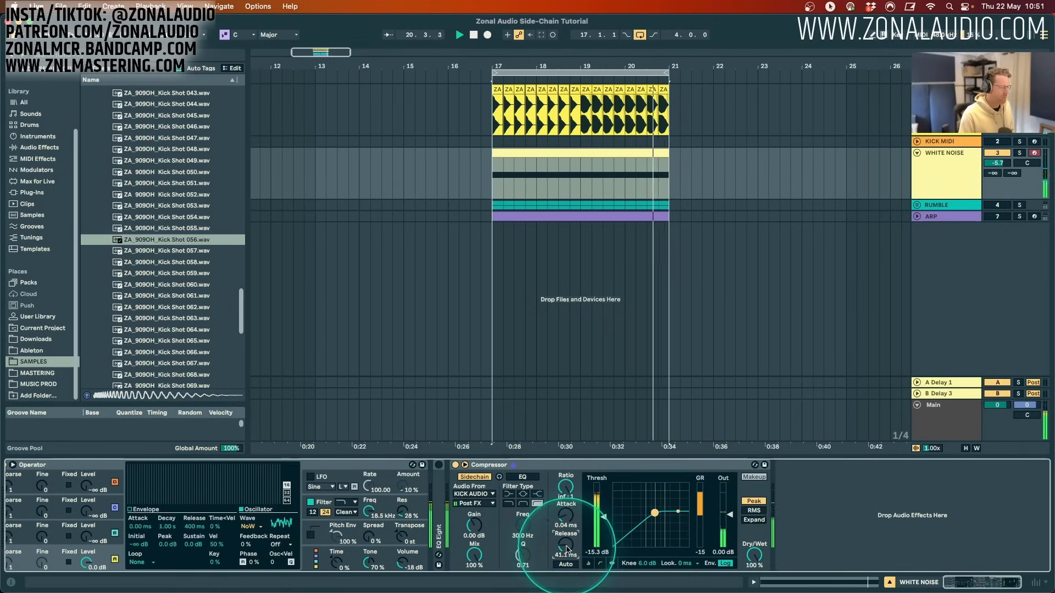
key("space")
left_click_drag(581, 178, 592, 155)
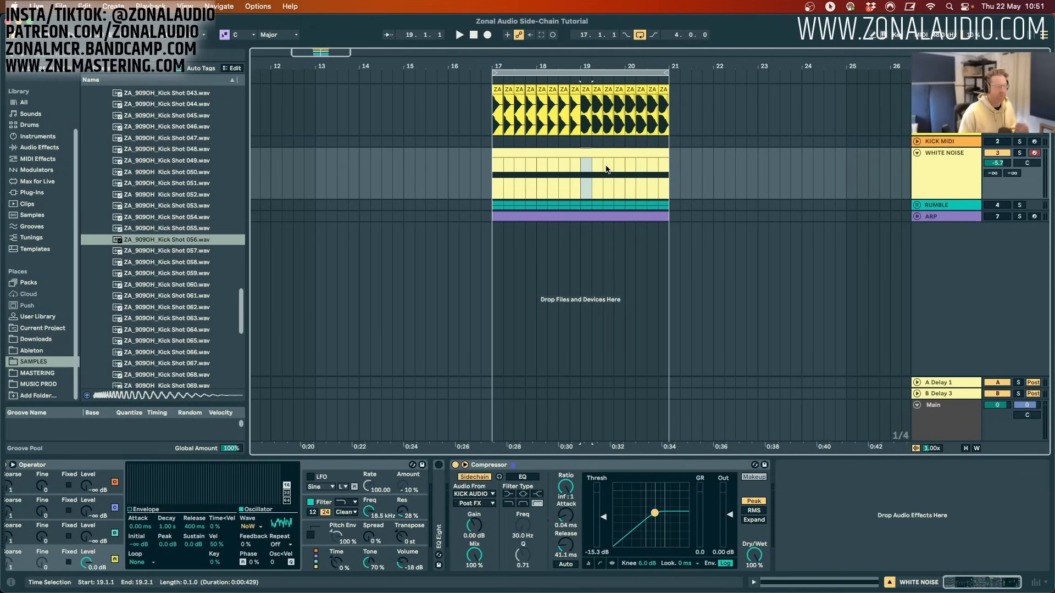
Expand the KICK MIDI track and duplicate it, leaving its name as KICK MIDI.
left_click(929, 116)
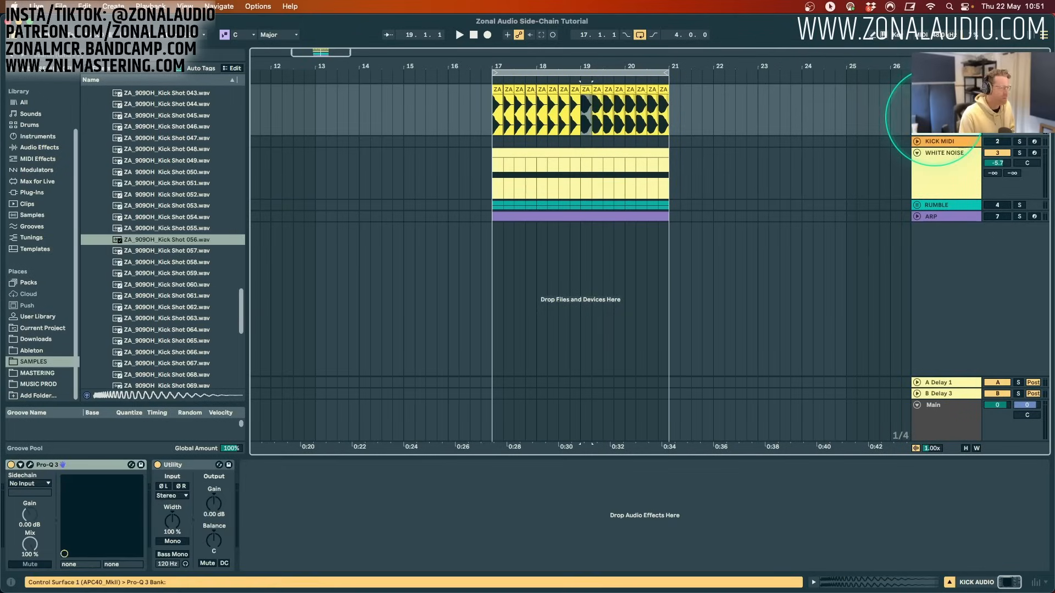
left_click(938, 142)
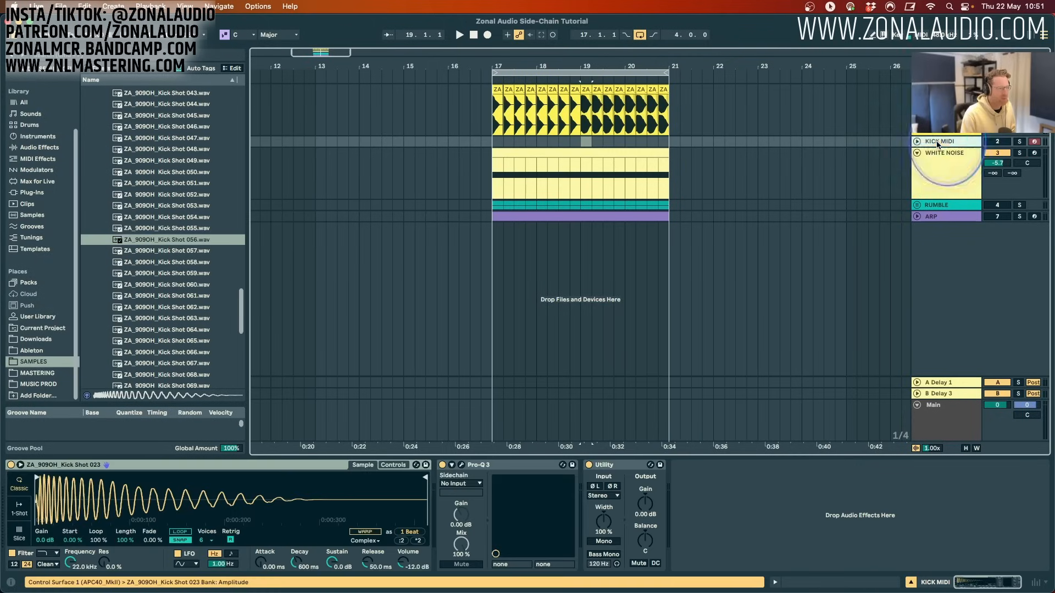
left_click(917, 142)
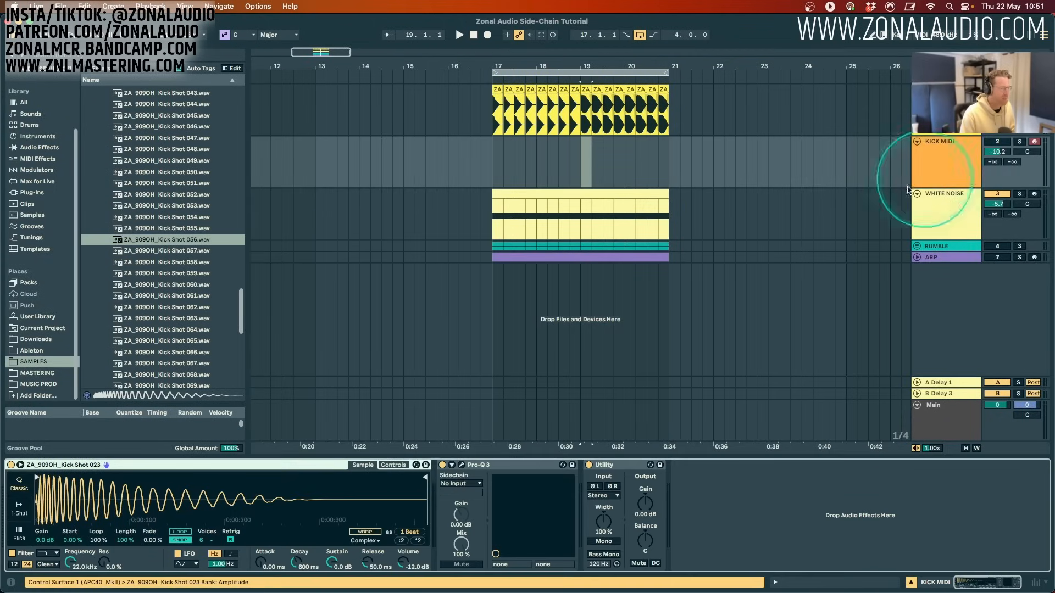
left_click(211, 273)
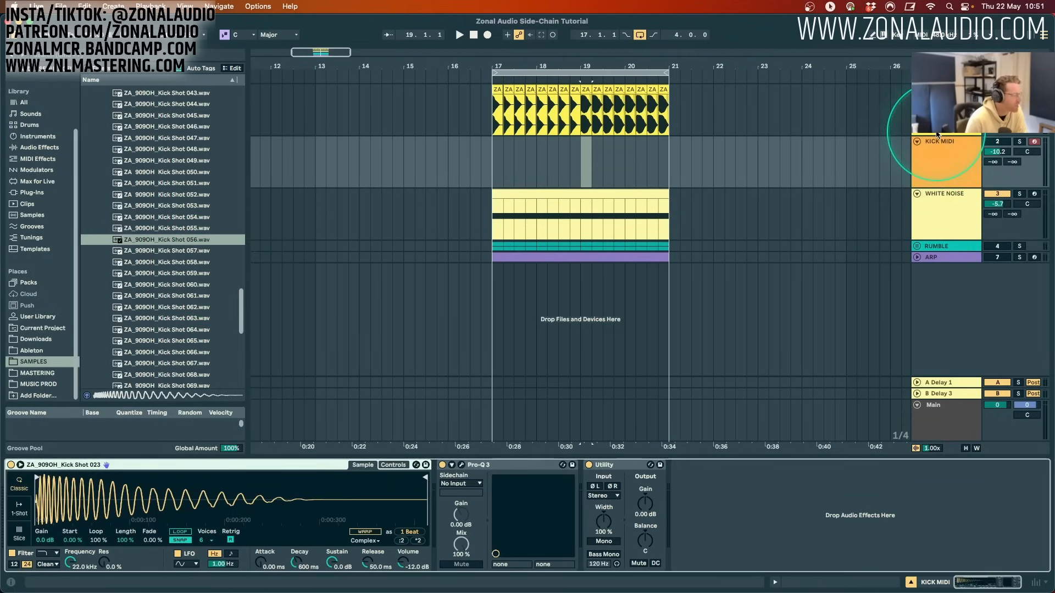
left_click(938, 156)
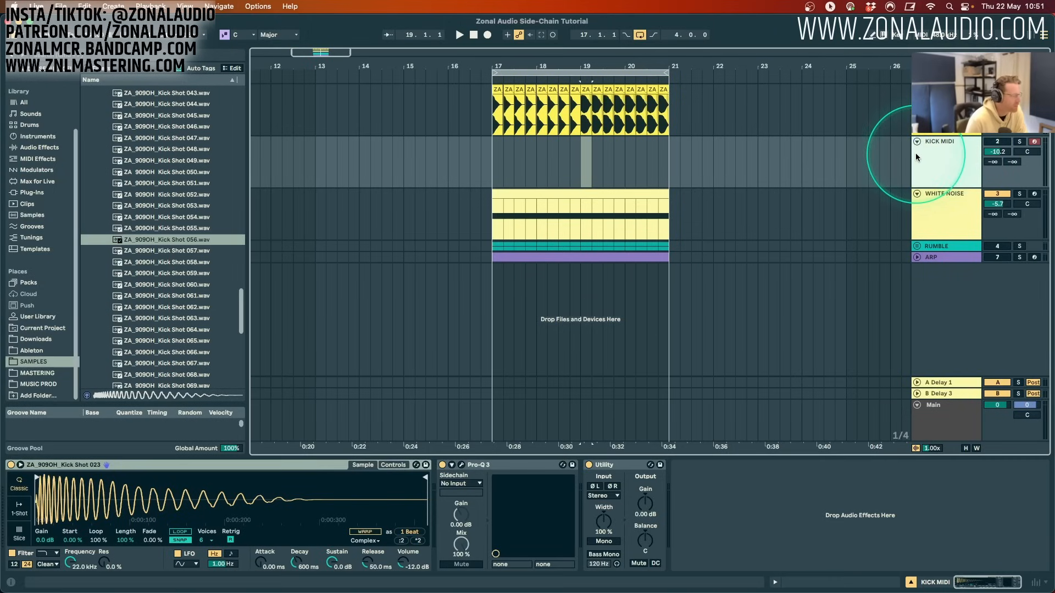
key("super+r")
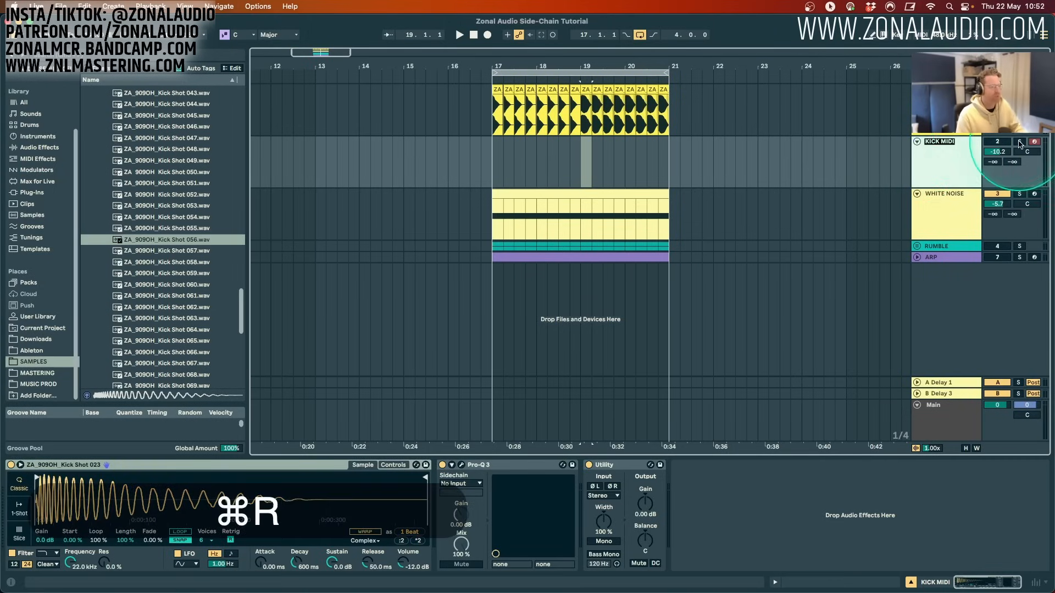
left_click(956, 158)
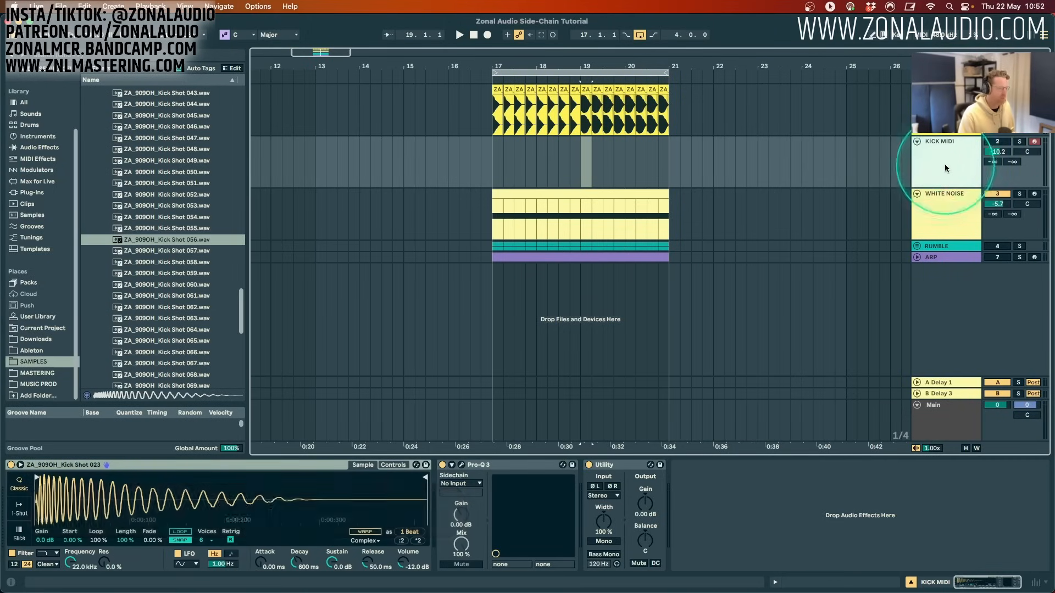
key("super+d")
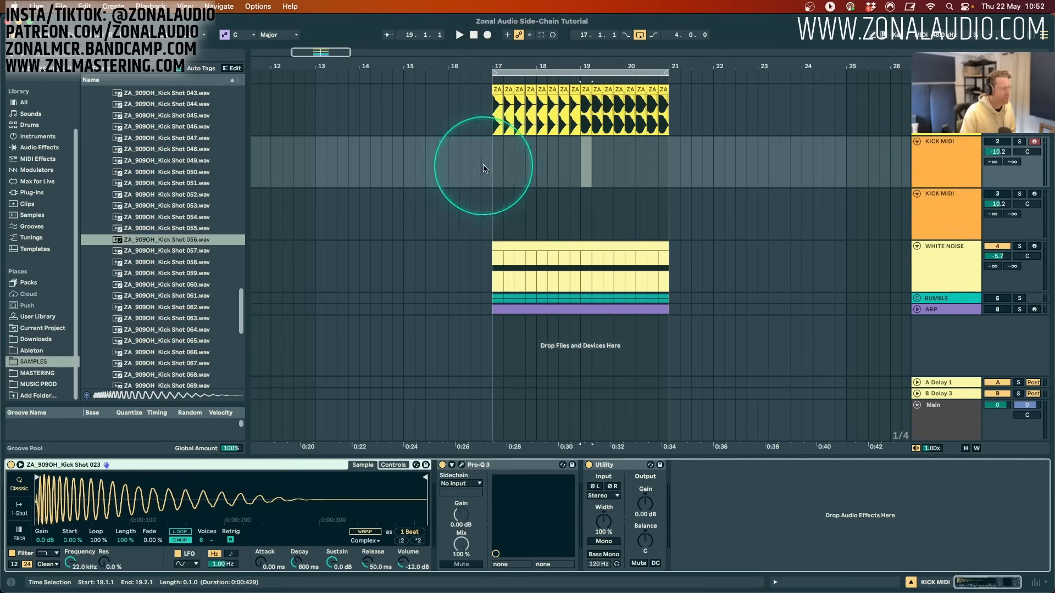
Insert an empty one-bar MIDI clip on the upper KICK MIDI track from 17.1.1 to 18.1.1.
left_click_drag(493, 169, 552, 170)
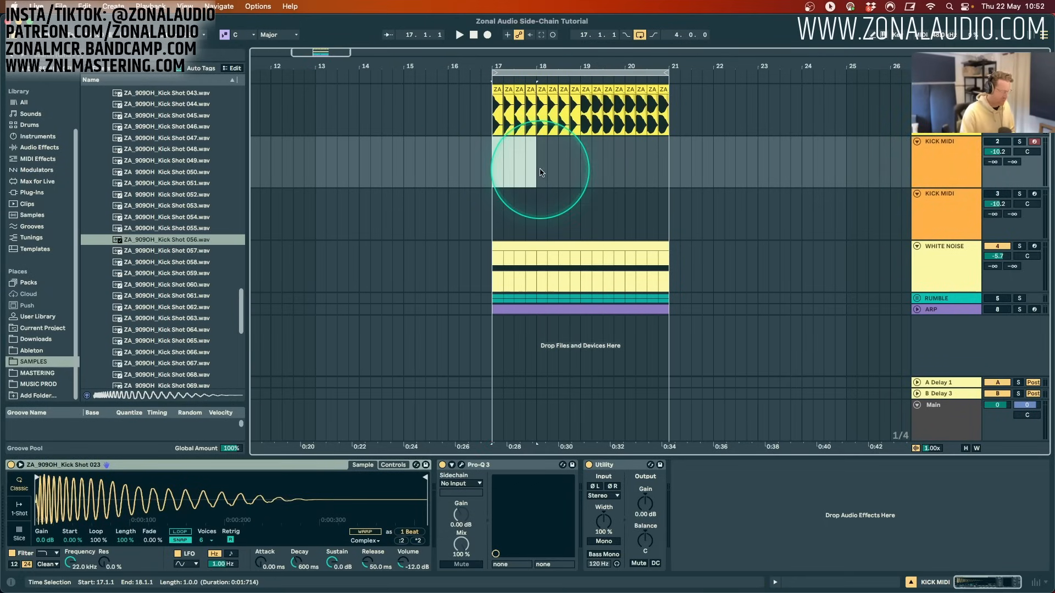
key("super+shift+m")
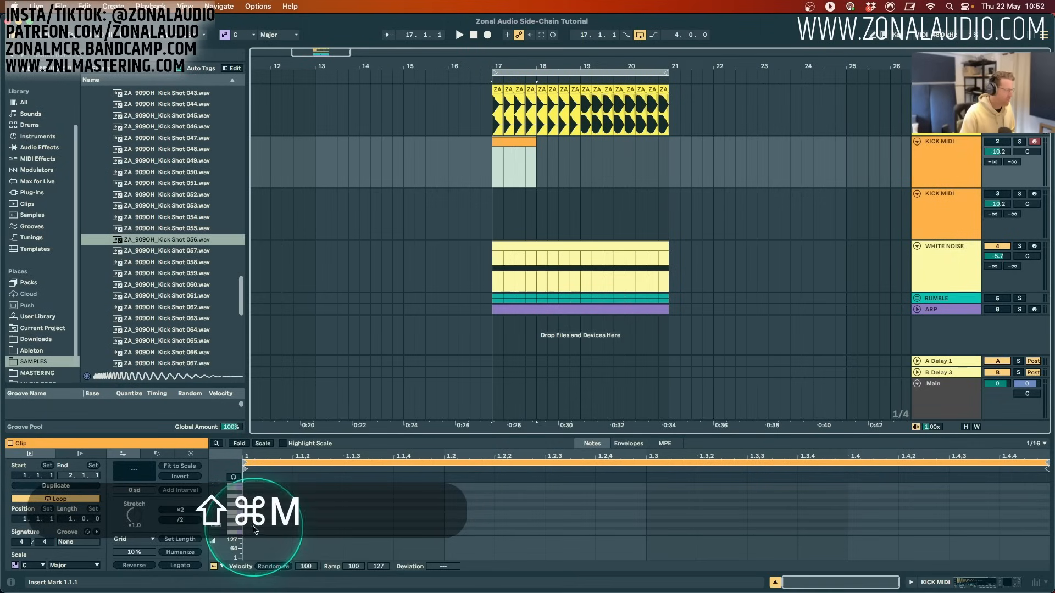
Fill the KICK MIDI clip with eighth-note C3 hits on all four beats and extend the clip to 21.1.1.
right_click(268, 549)
left_click(276, 531)
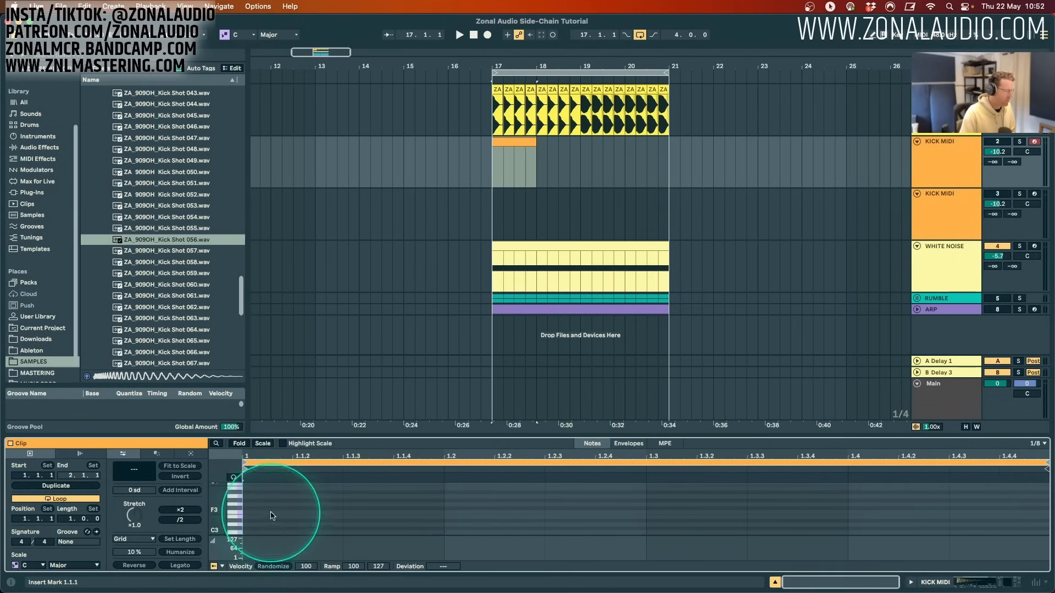
double_click(257, 533)
key("super+d")
key("super+d")
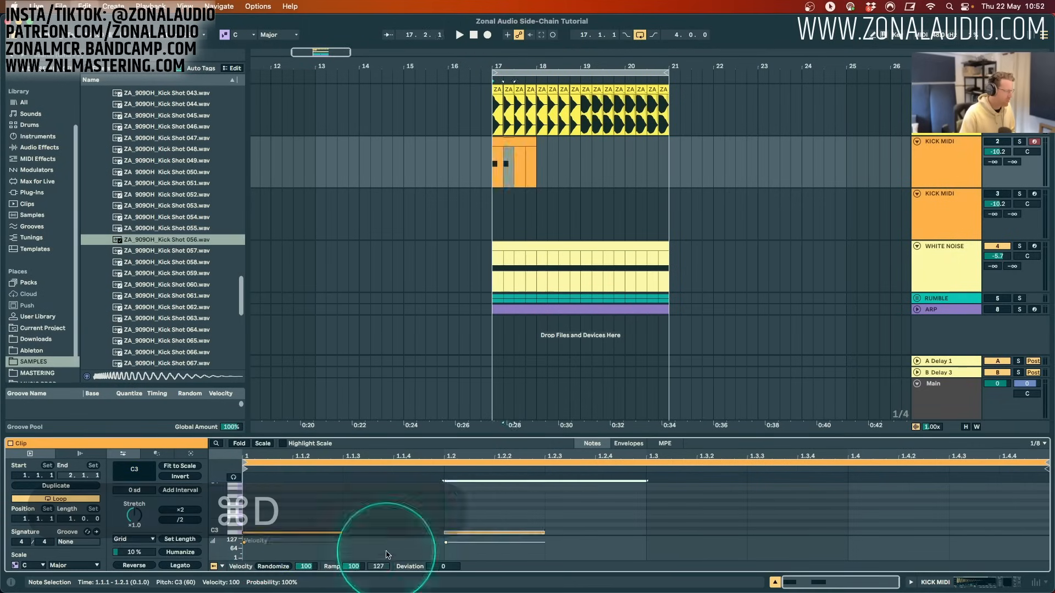
left_click_drag(535, 141, 669, 143)
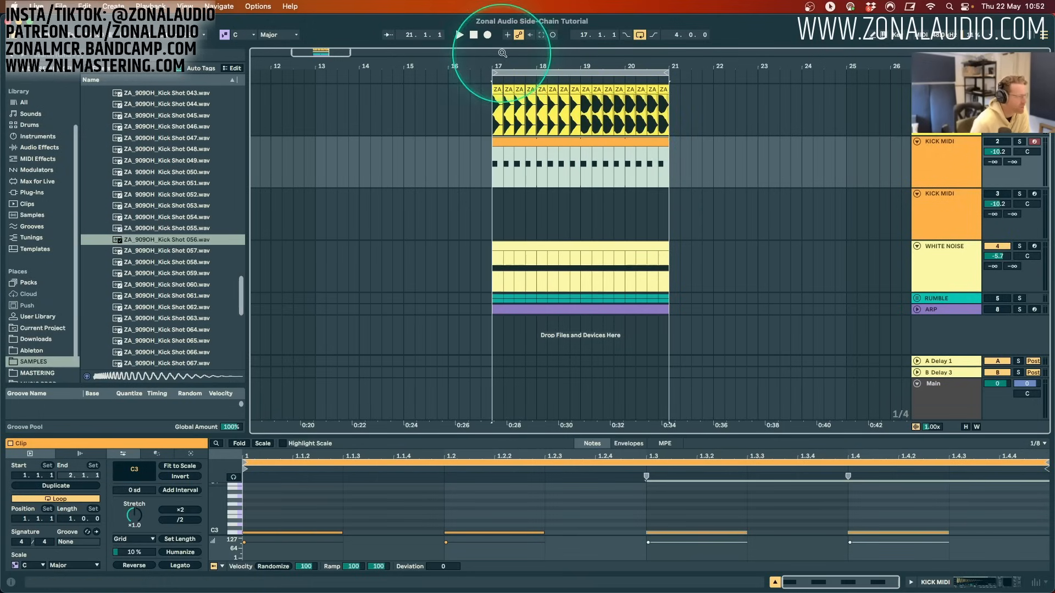
Shorten the first KICK AUDIO clip to end at 17.1.3 and give it a fade-out.
left_click_drag(506, 56, 526, 27)
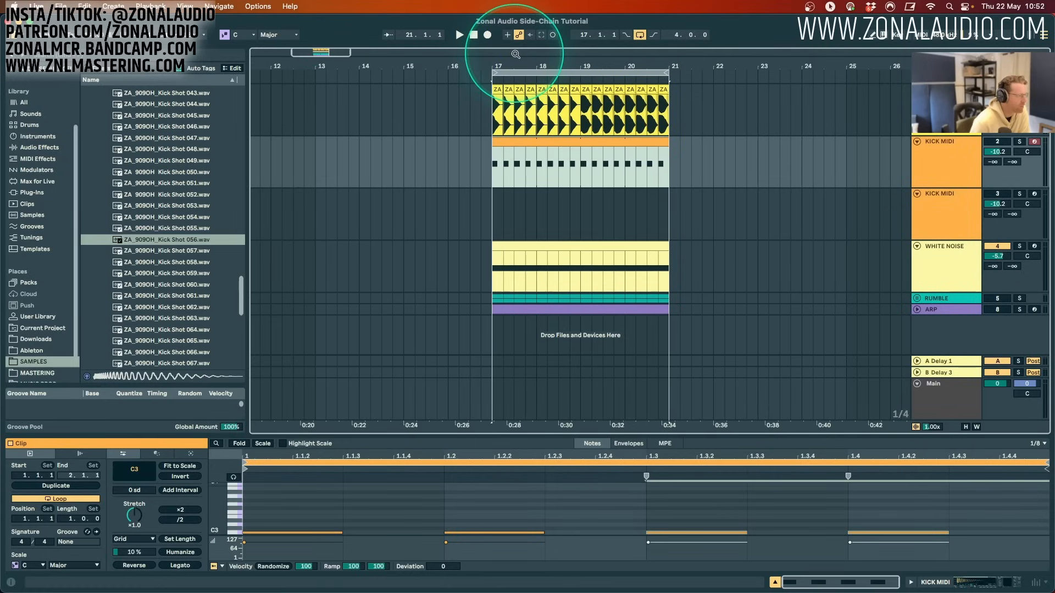
key("alt+super+o")
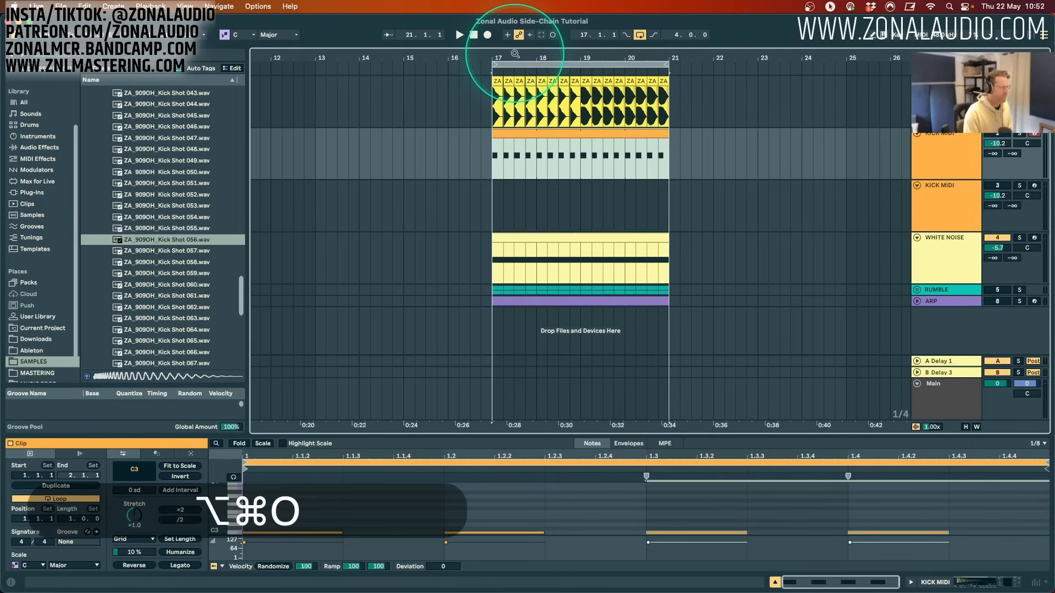
mouse_move(534, 61)
left_mouse_down()
mouse_move(541, 66)
mouse_move(550, 46)
left_mouse_up()
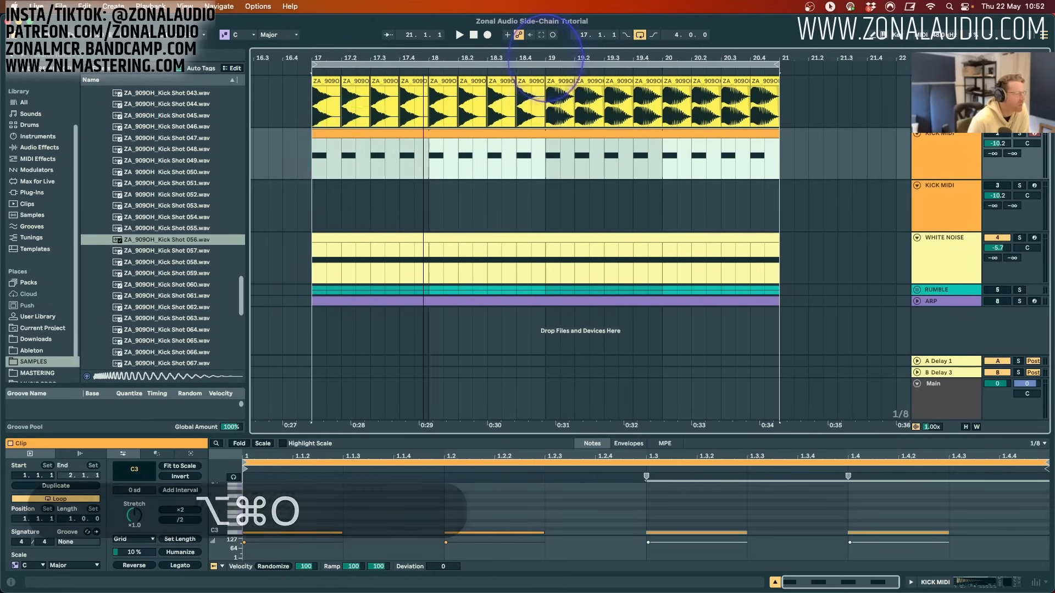
left_click(333, 79)
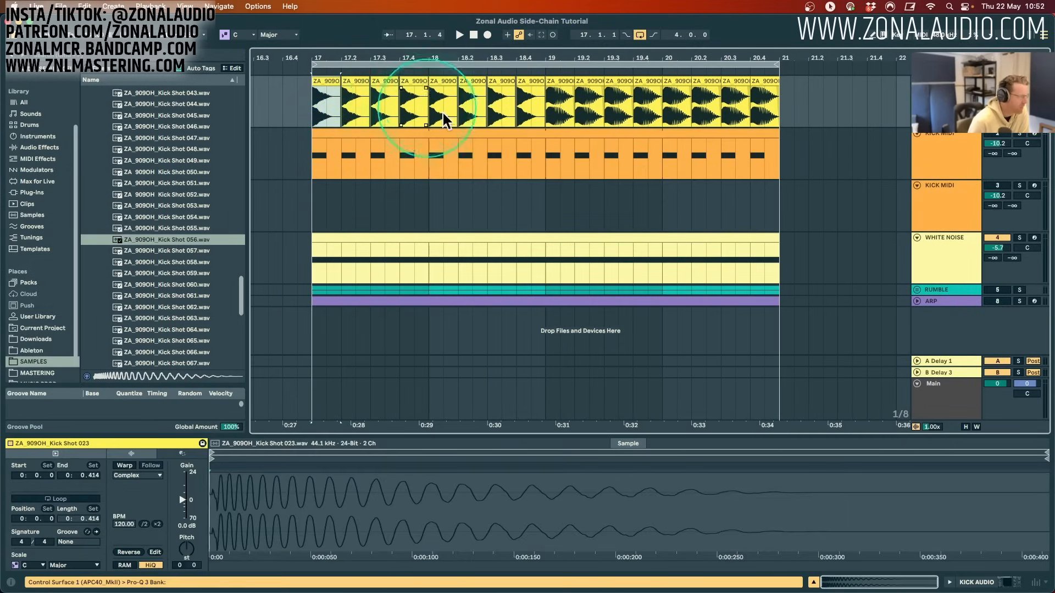
key("Down")
left_click_drag(333, 59, 411, 85)
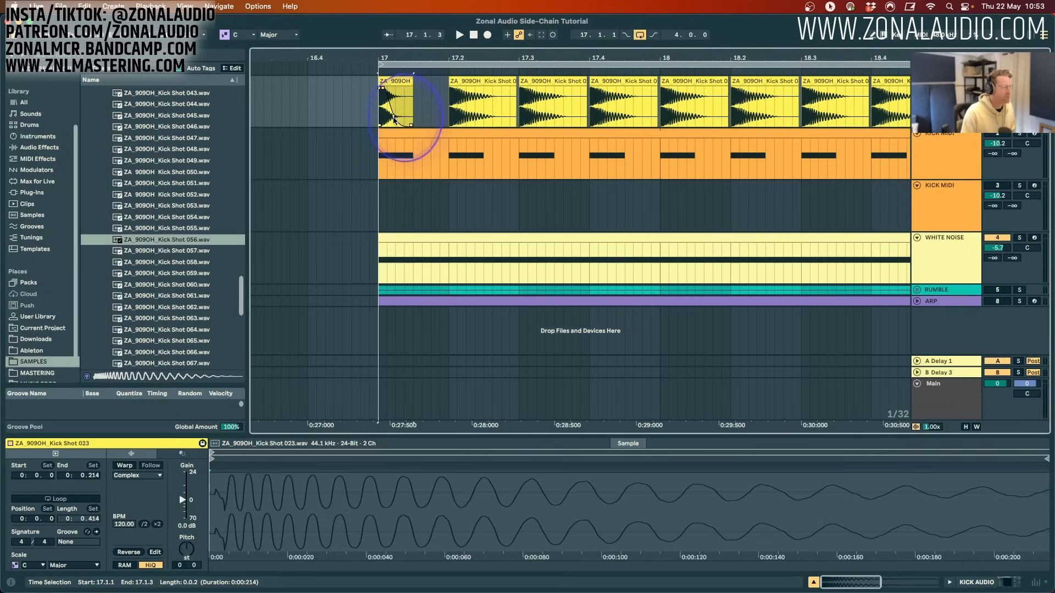
Loop the beat from 17.1.1 to 17.2.1 and audition the shortened kick on the KICK AUDIO track in solo.
left_click(434, 97)
left_click_drag(447, 101, 378, 104)
key("super+l")
key("space")
key("s")
key("s")
key("s")
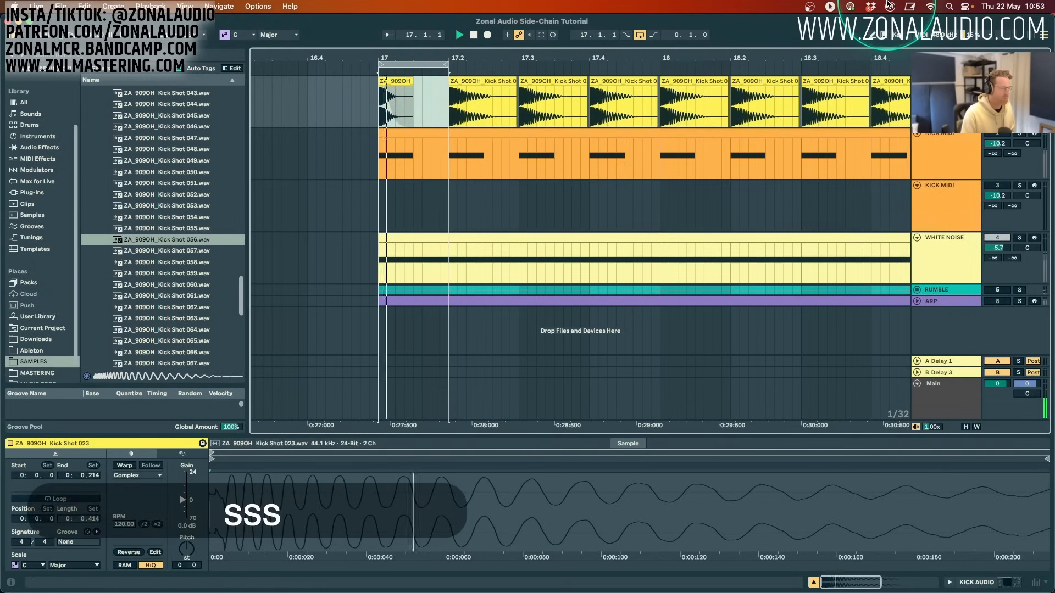
key("space")
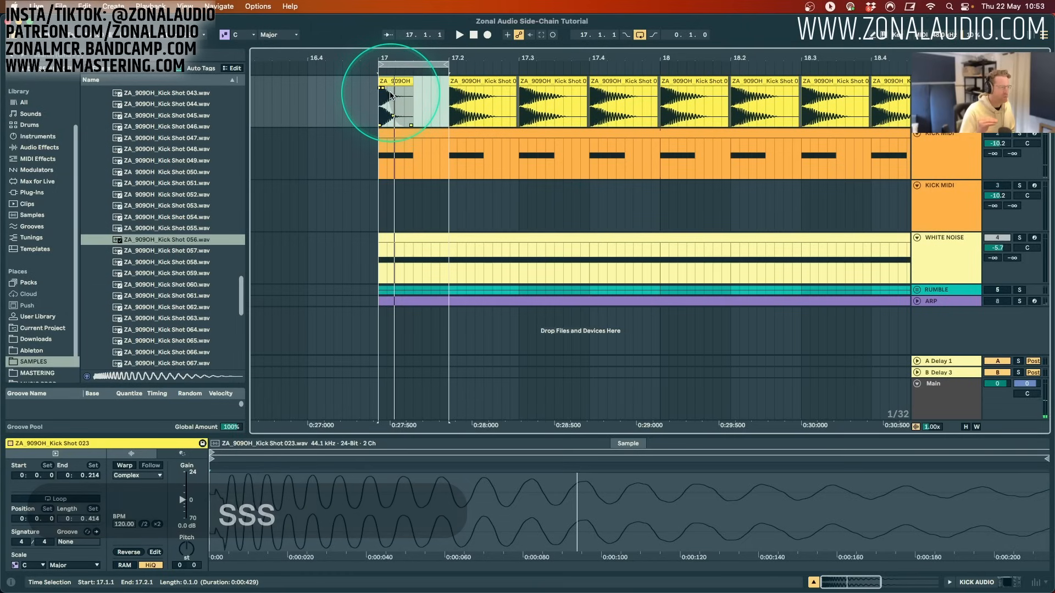
Show the upper KICK MIDI track's devices and set the kick sampler's volume to -7.43 dB during playback.
left_click(915, 138)
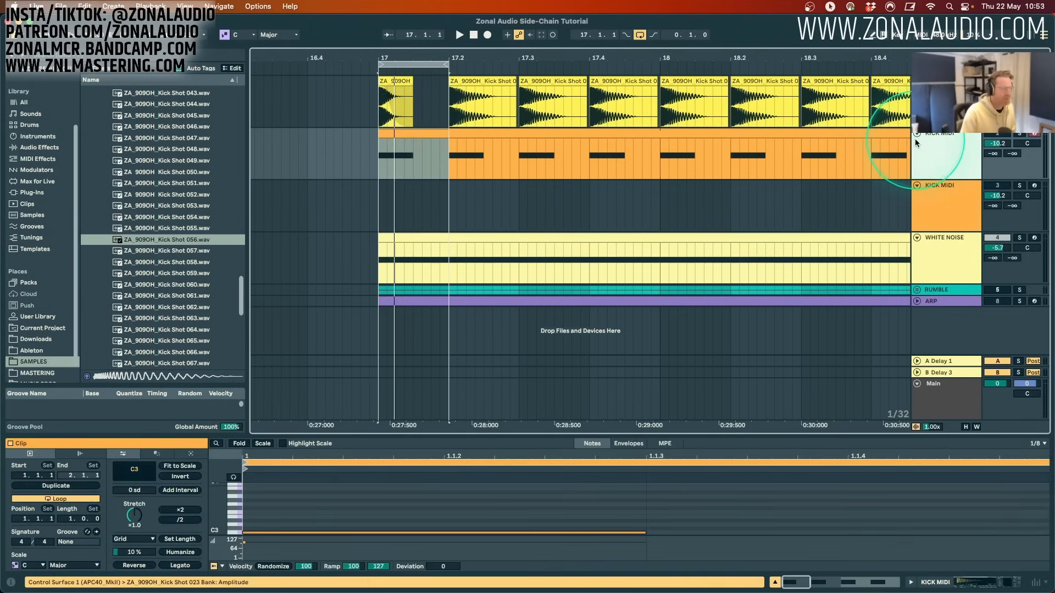
double_click(944, 147)
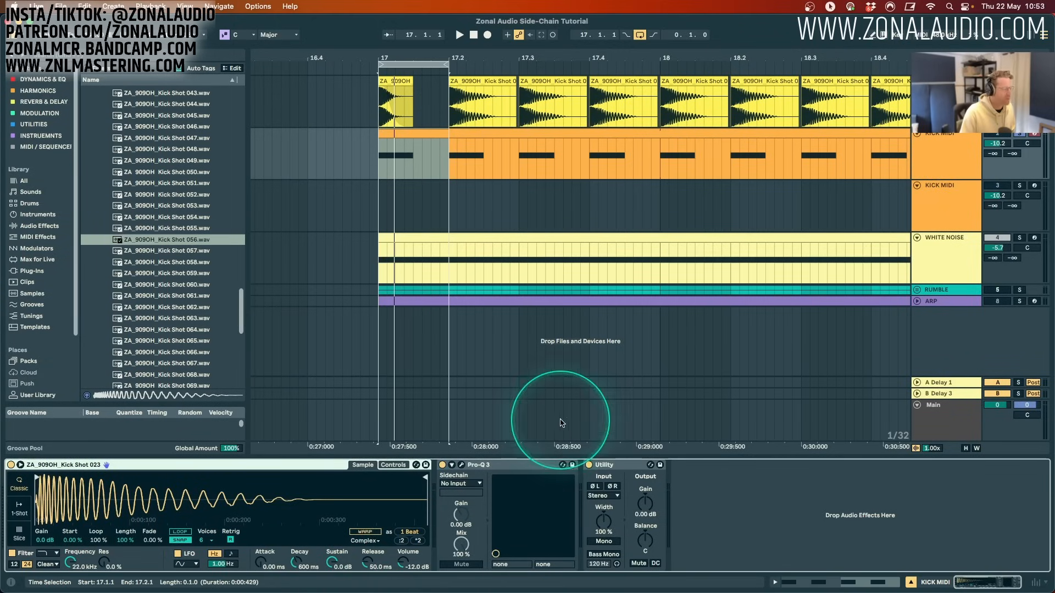
key("space")
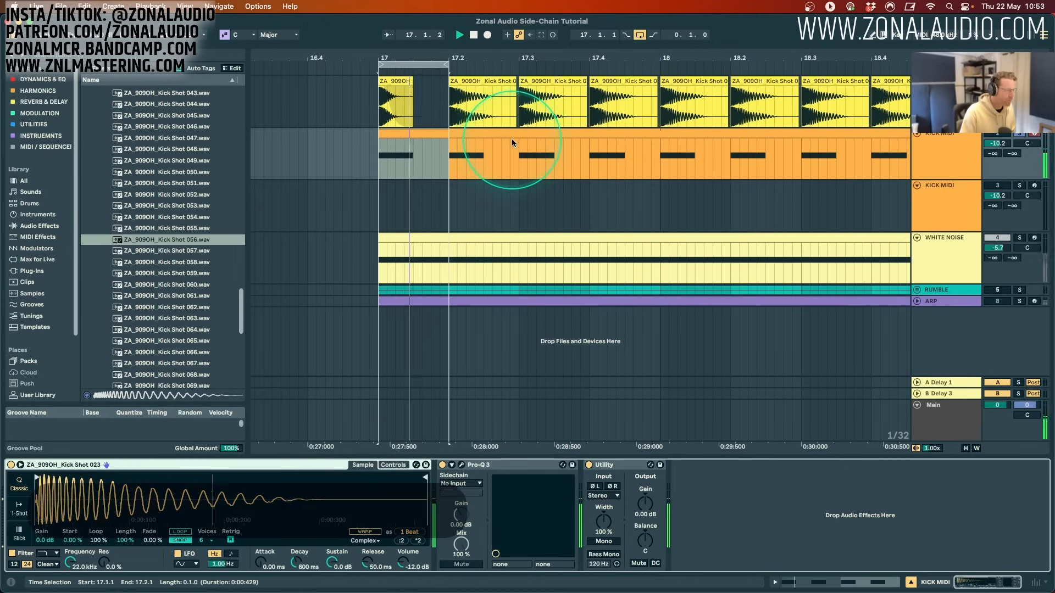
left_click_drag(404, 562, 405, 550)
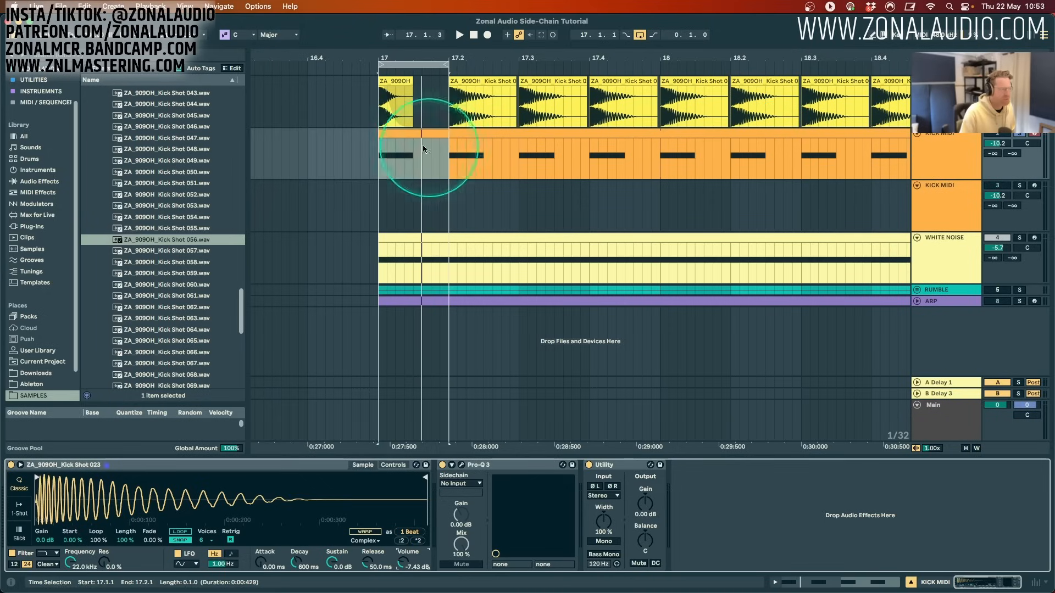
Set the kick sampler's sustain to -inf dB, release to 19.5 ms and decay to 267 ms, briefly viewing 1-Shot mode before returning to Classic.
key("space")
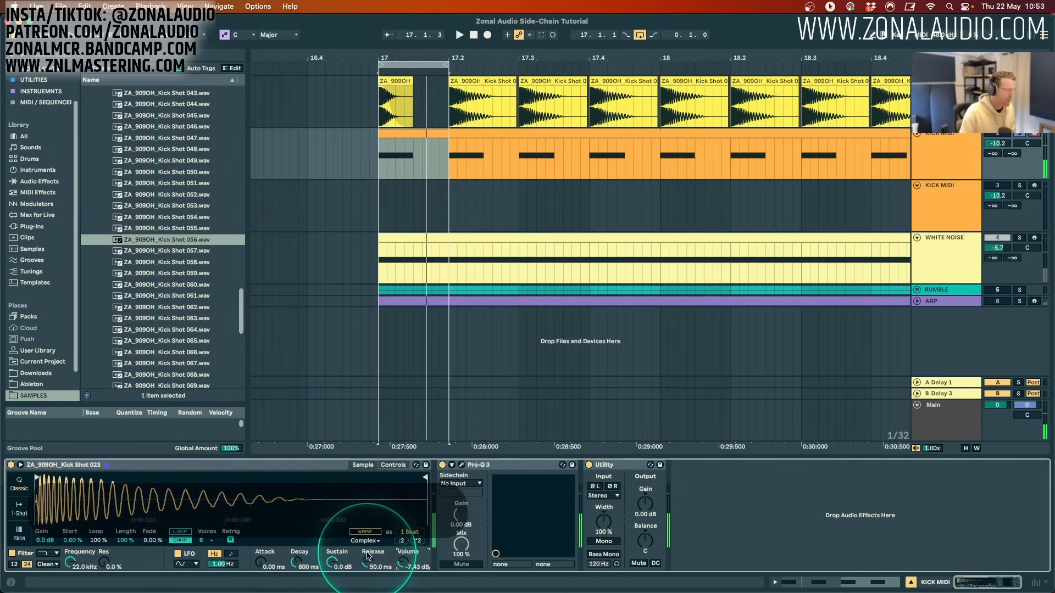
left_click_drag(376, 568, 334, 592)
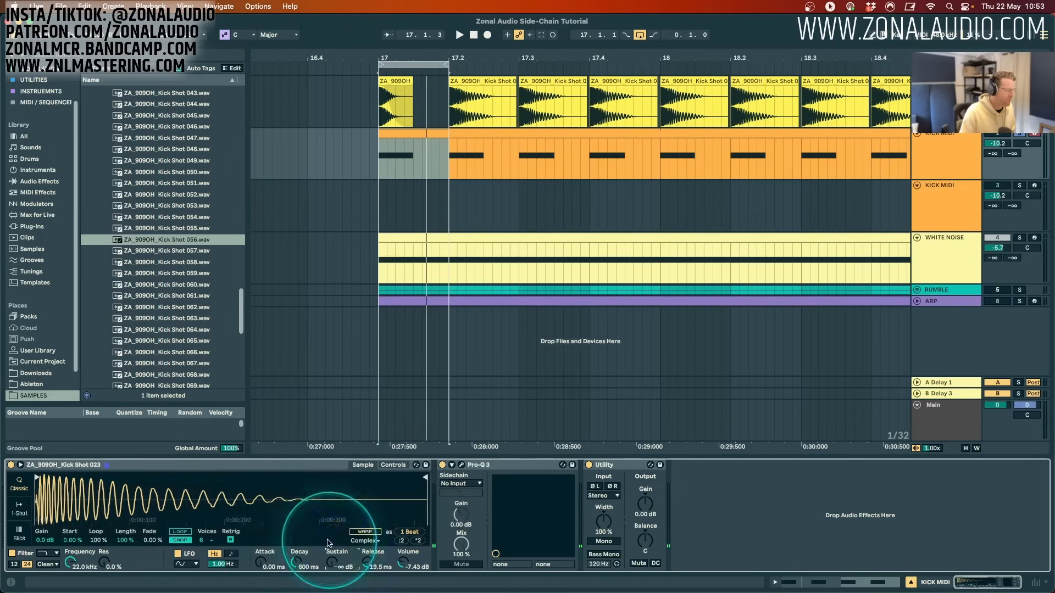
left_click_drag(295, 558, 295, 577)
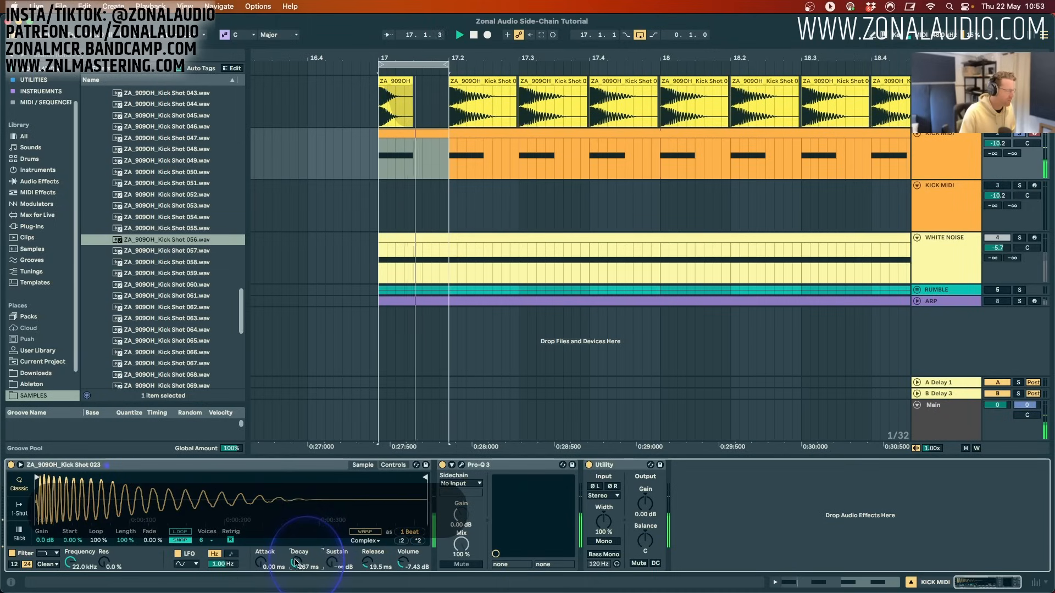
left_click(29, 499)
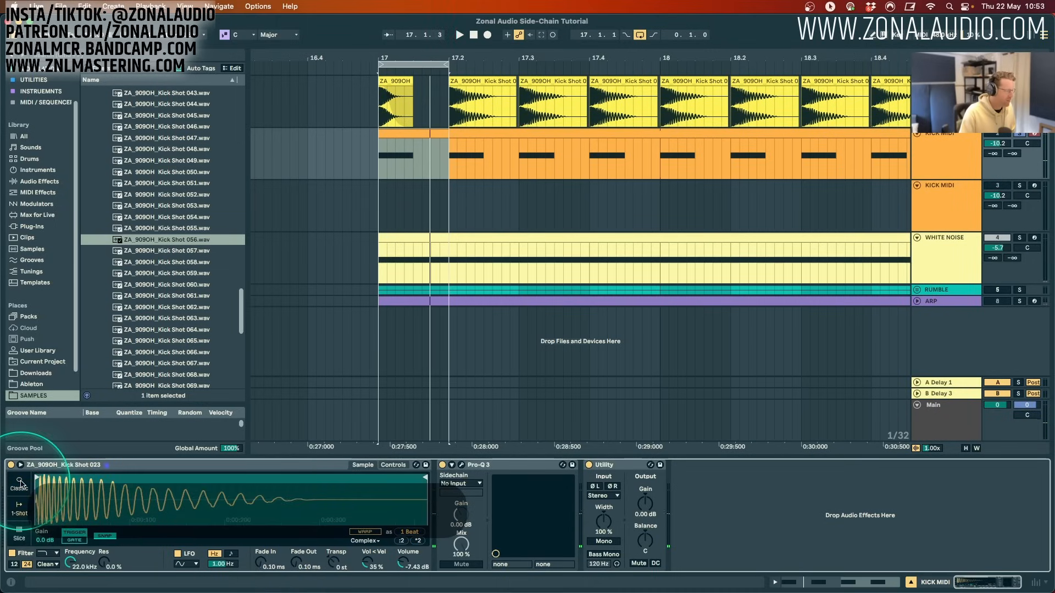
left_click(20, 483)
Set the kick sampler's decay to 587 ms, sustain to -64 dB and release to 23.2 ms during playback.
key("space")
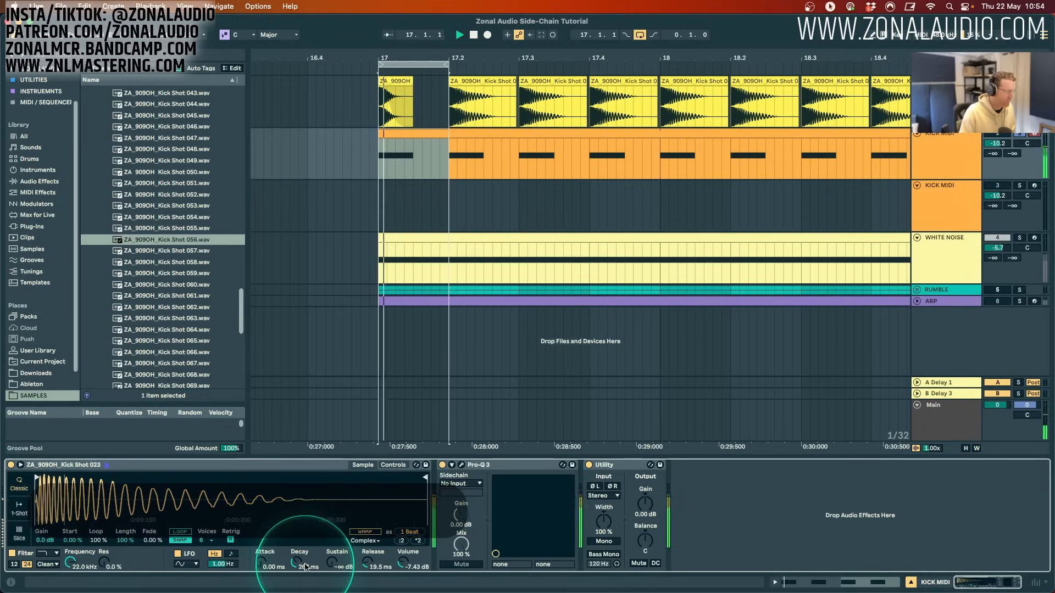
mouse_move(306, 567)
left_mouse_down()
mouse_move(306, 529)
mouse_move(306, 549)
left_mouse_up()
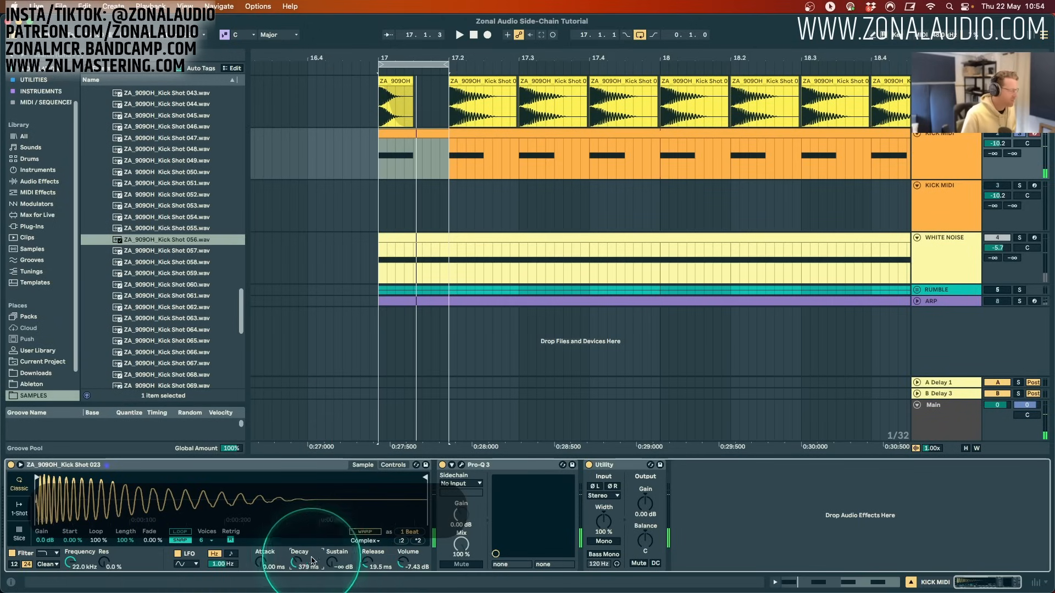
left_click_drag(309, 558, 306, 548)
left_click_drag(374, 562, 301, 590)
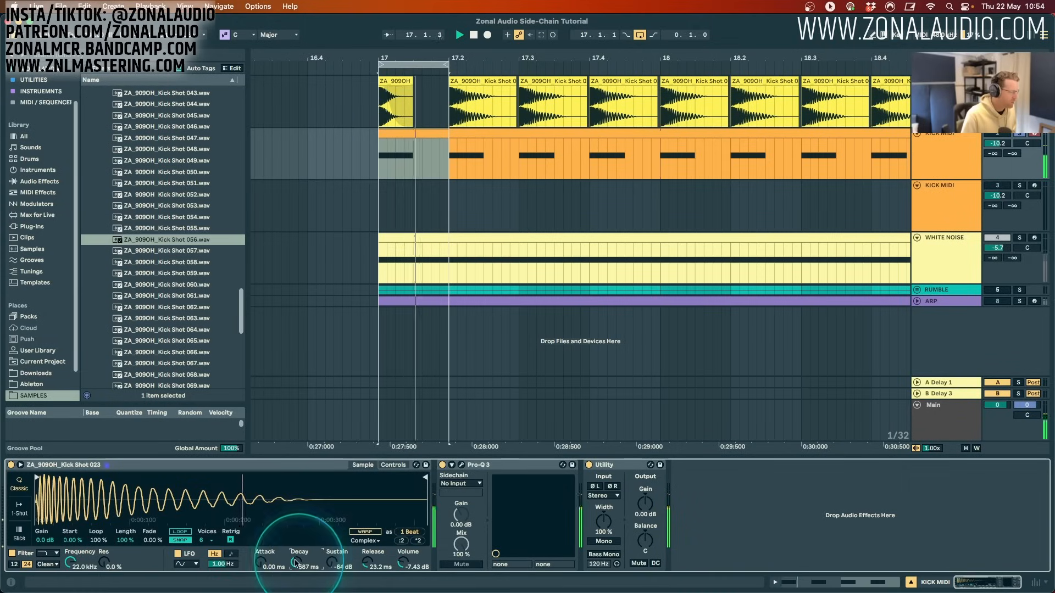
Stop playback and replace the shortened first KICK AUDIO clip with a copy of the full-length second clip.
key("space")
left_click_drag(497, 82, 426, 83, "alt")
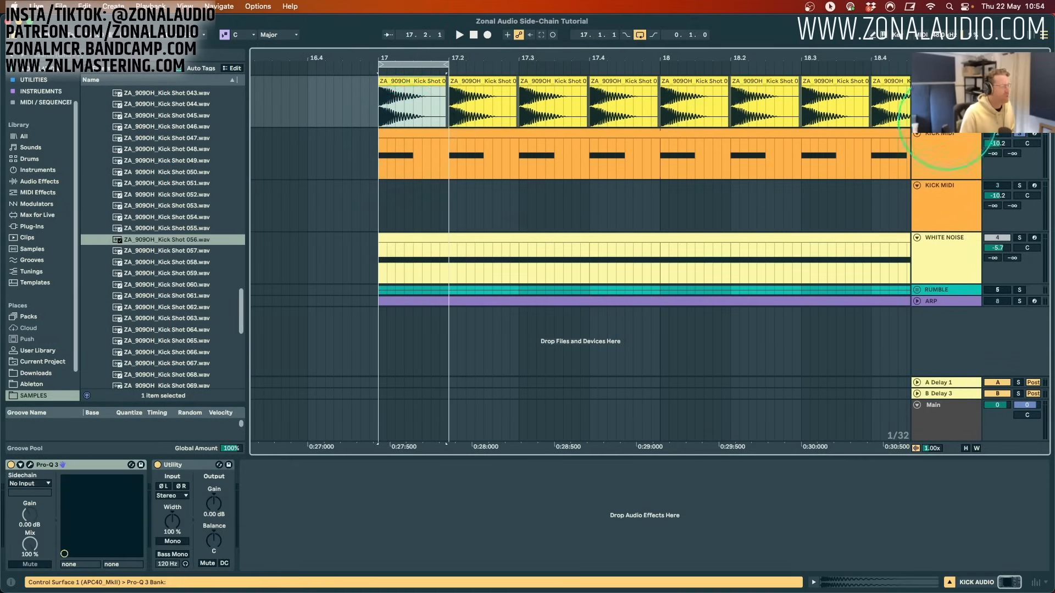
Rename the upper KICK MIDI track to SC SIGNAL and colour the track and its clips dark grey.
left_click(942, 152)
key("super+r")
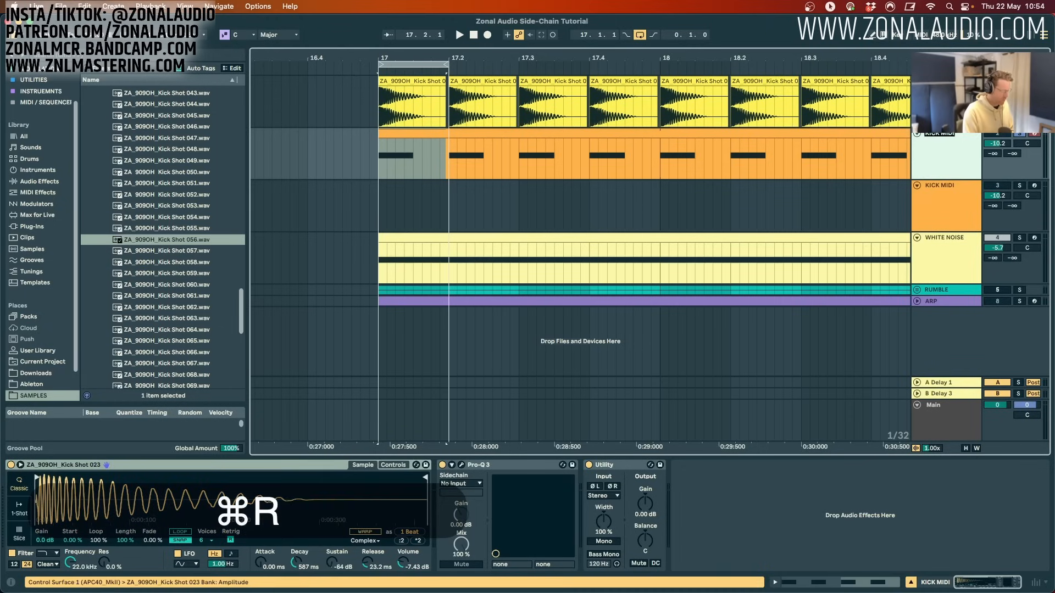
right_click(945, 156)
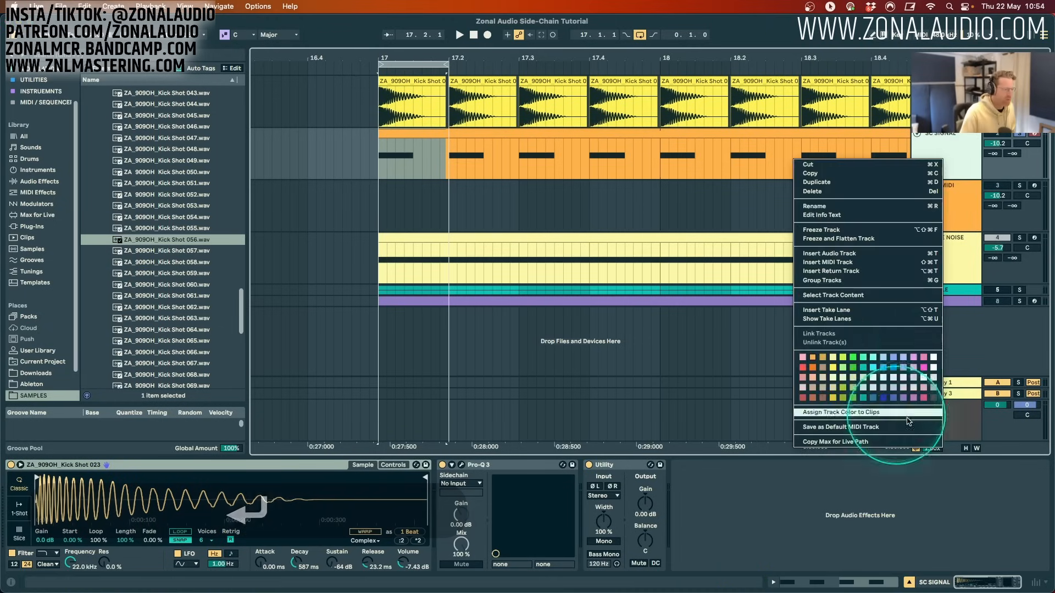
left_click(934, 395)
right_click(947, 166)
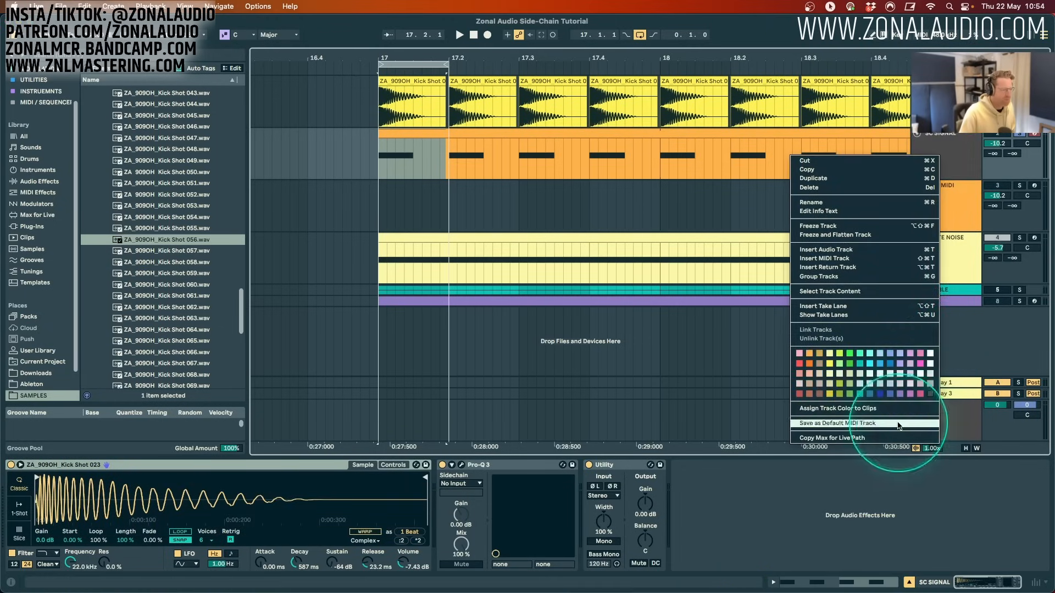
left_click(934, 395)
left_click(967, 175)
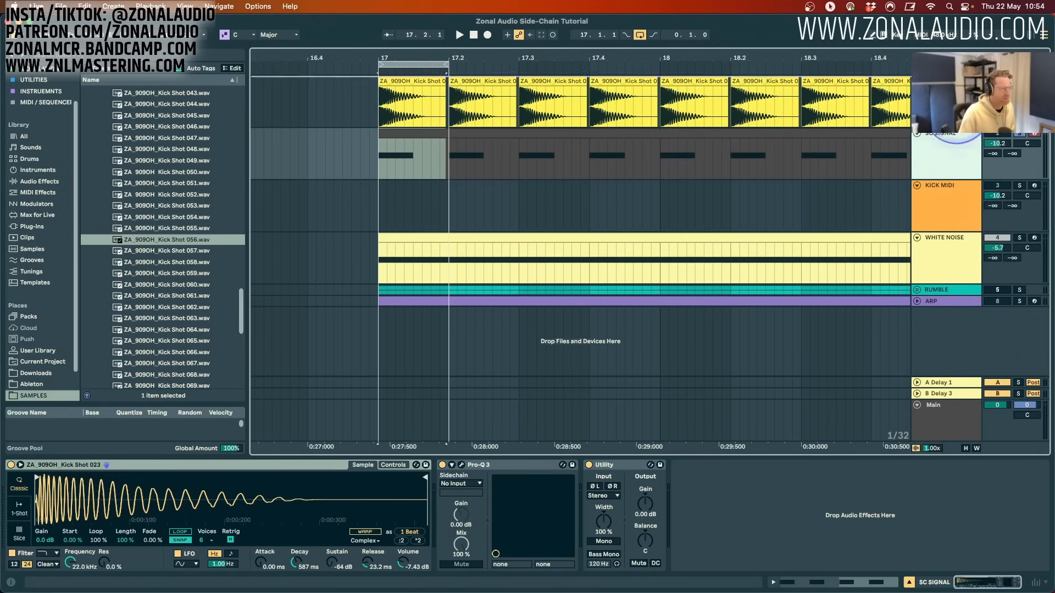
Move the SC SIGNAL track above KICK AUDIO and extend the loop to two bars, from 17.1.1 to 19.1.1.
left_click_drag(962, 93, 961, 91)
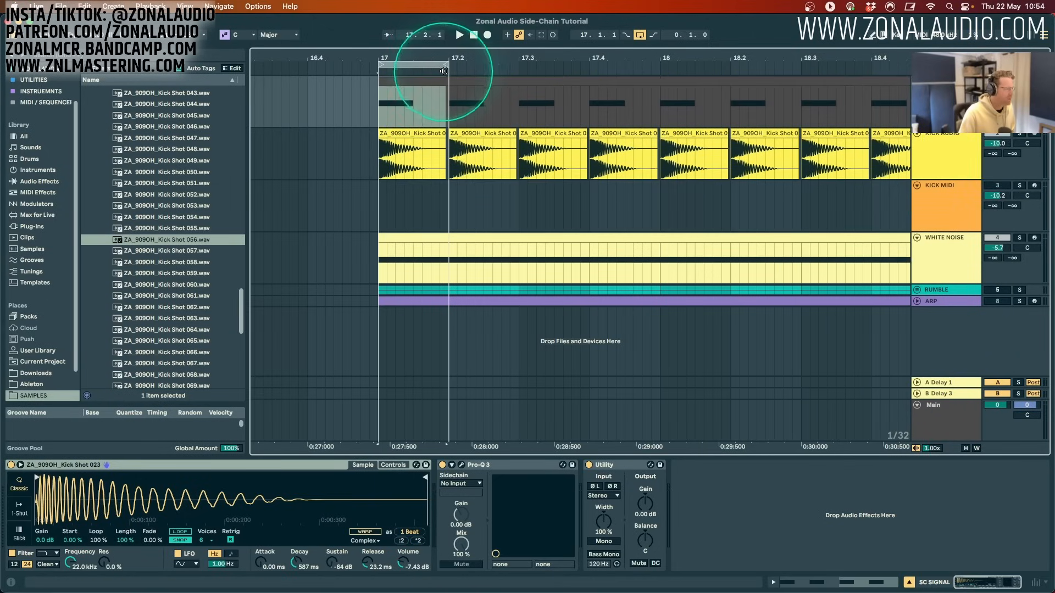
left_click_drag(444, 68, 907, 72)
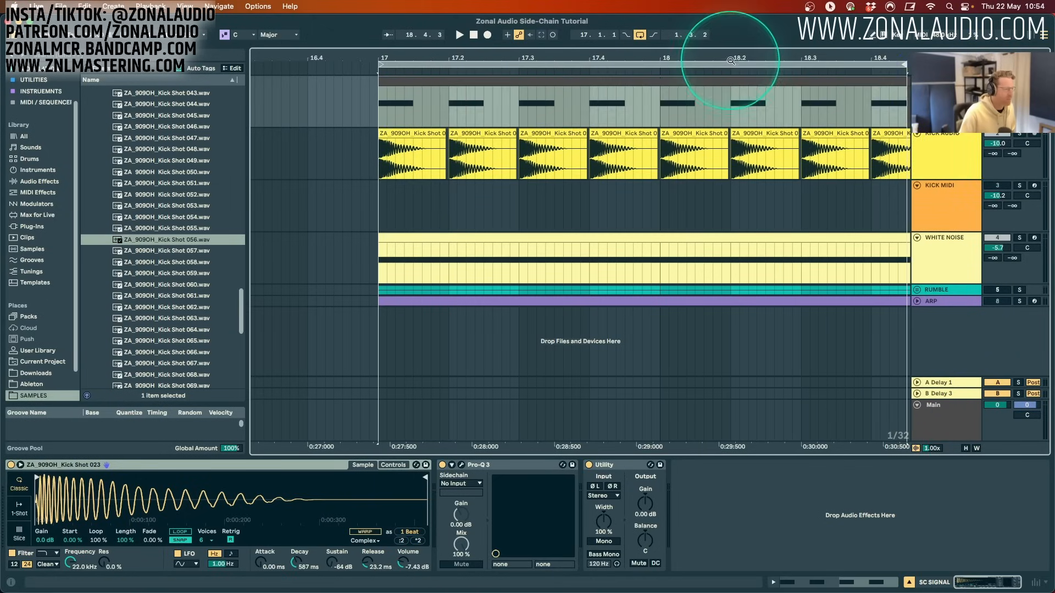
key("minus")
left_click_drag(789, 61, 814, 65)
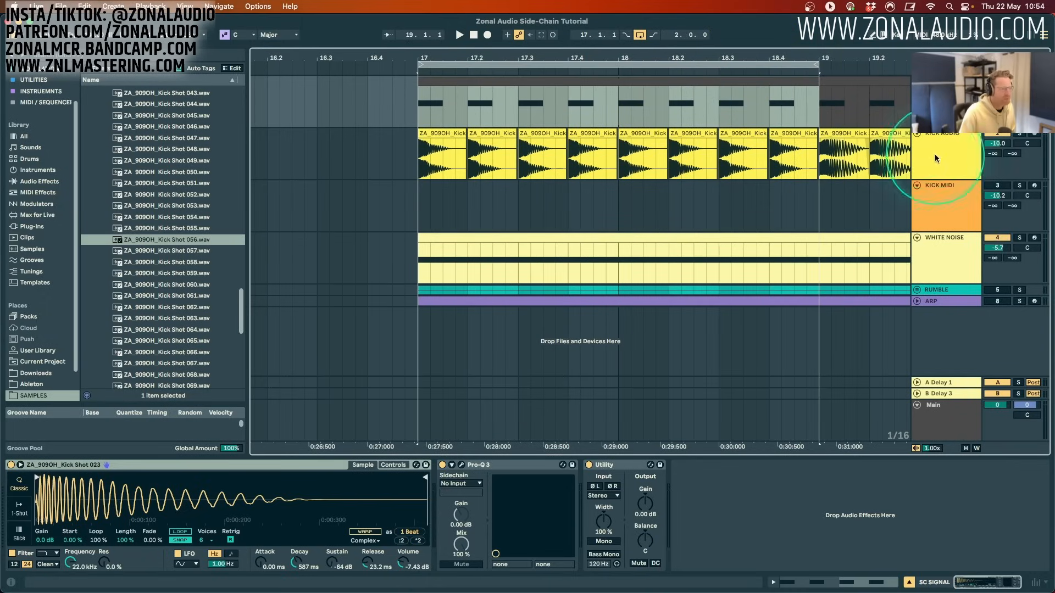
Change the WHITE NOISE Compressor's sidechain source to SC SIGNAL and play the loop.
left_click(935, 253)
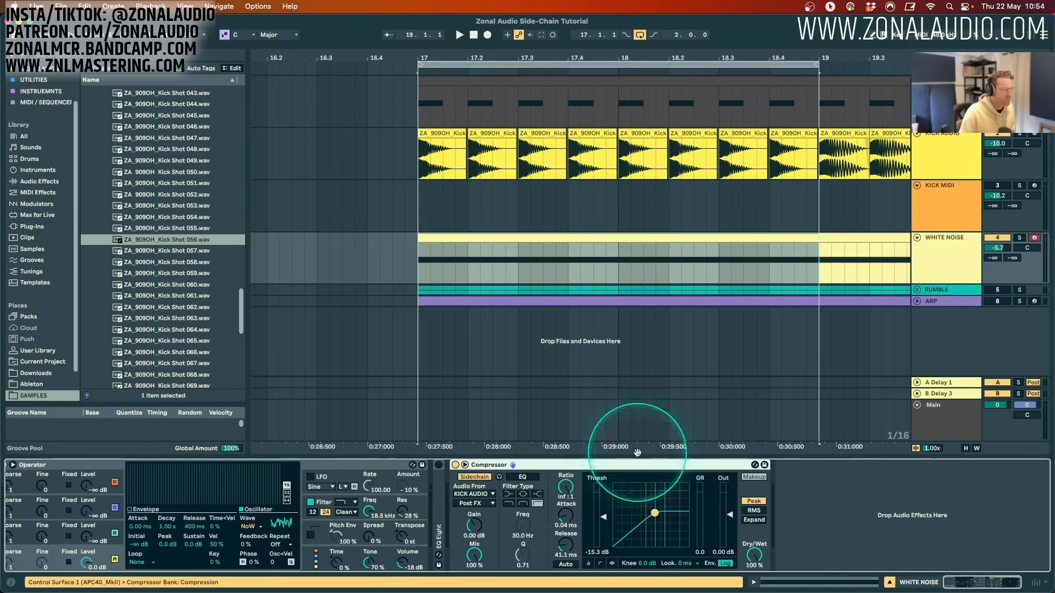
left_click(471, 494)
left_click(475, 387)
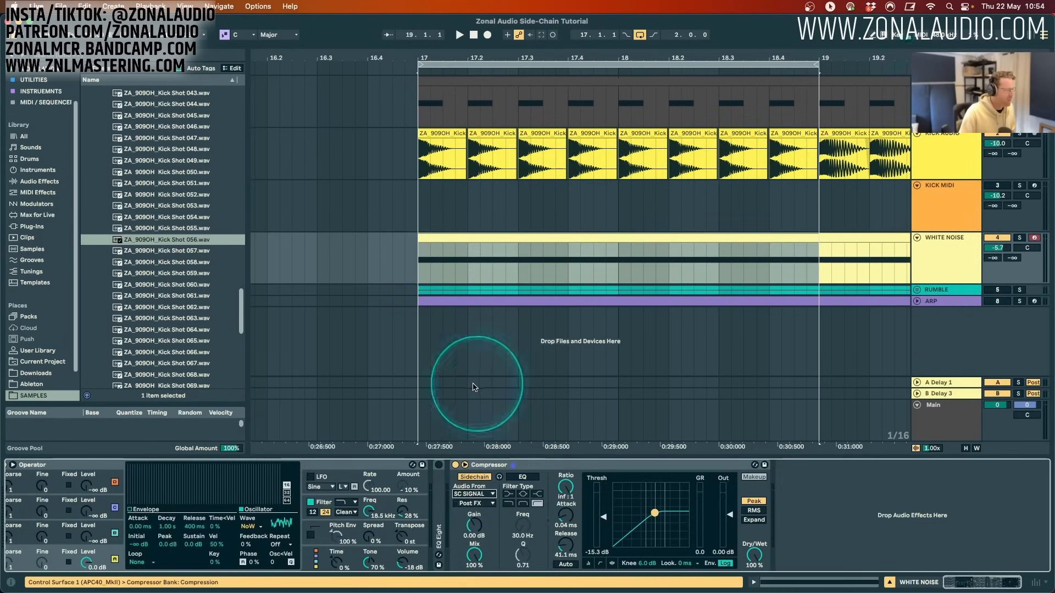
key("space")
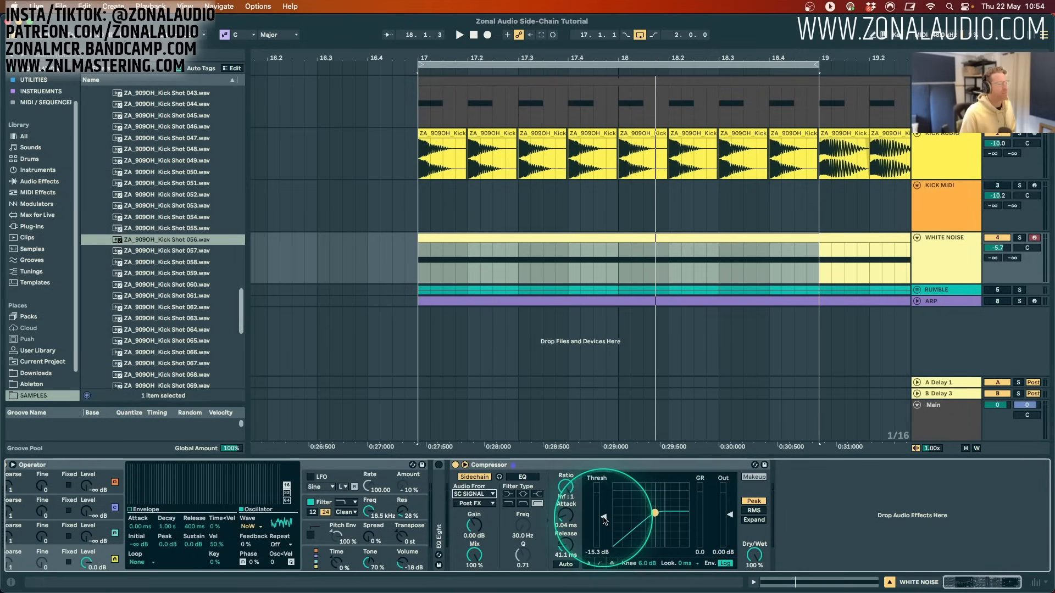
Set the Compressor's threshold to -43.8 dB, attack to 0.35 ms and release to 106 ms while playing the loop.
key("space")
left_click_drag(604, 519, 566, 505)
key("space")
left_click_drag(567, 545, 567, 542)
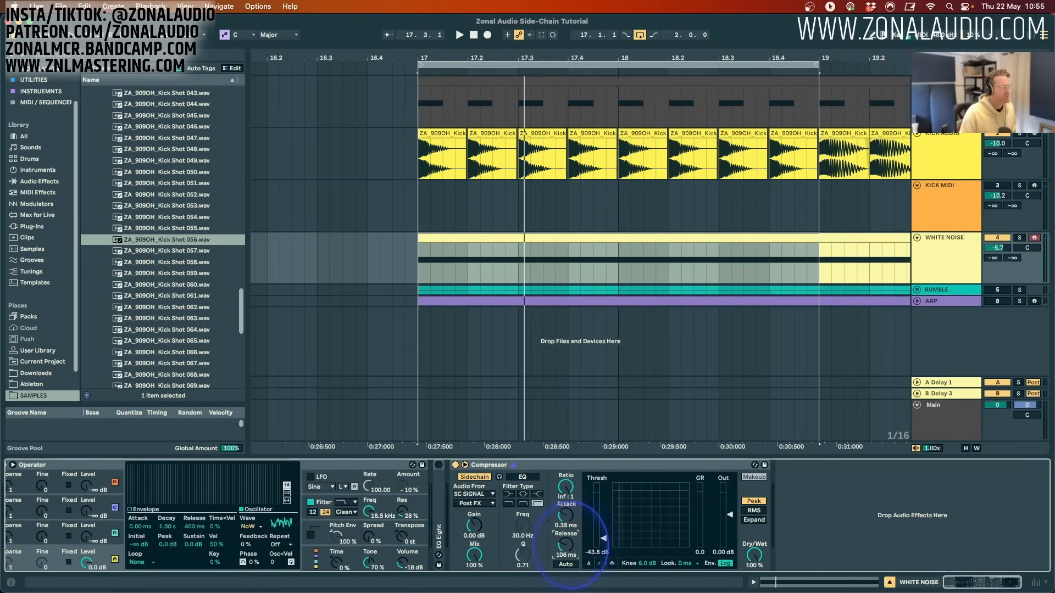
Set the WHITE NOISE Compressor's attack to 0.03 ms and release to 1.00 ms and start the loop.
left_click_drag(571, 518, 572, 525)
left_click(565, 545)
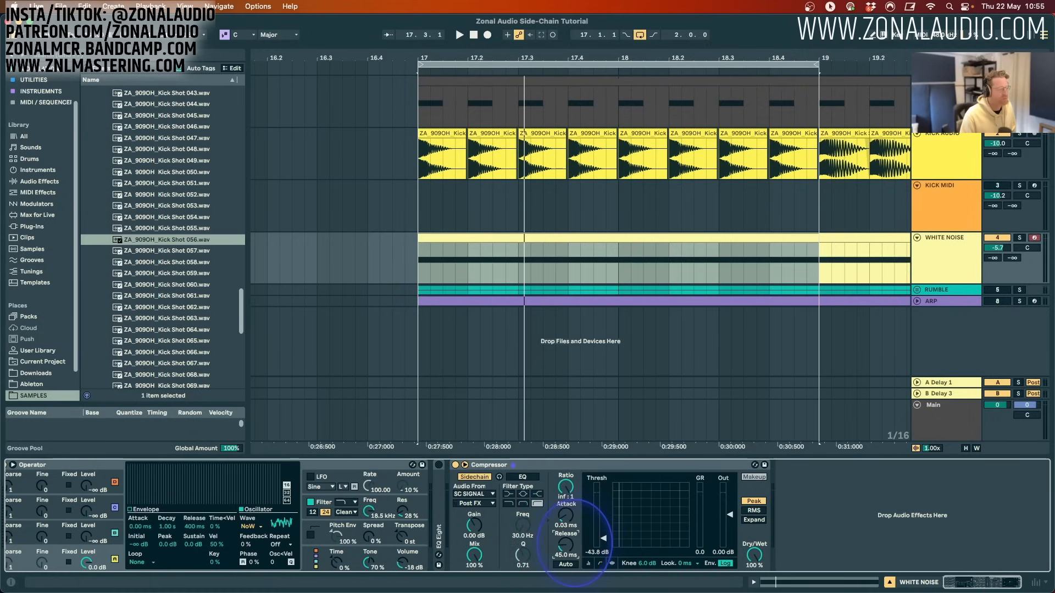
key("space")
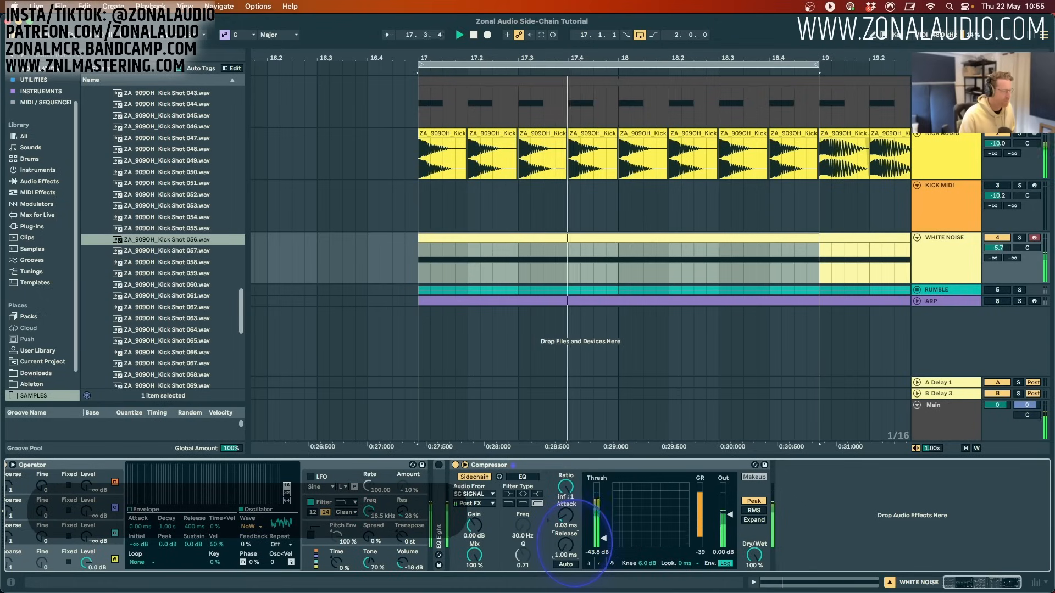
Audition the Compressor's release at 155 ms and 228 ms against the playing loop.
left_click_drag(574, 546, 574, 546)
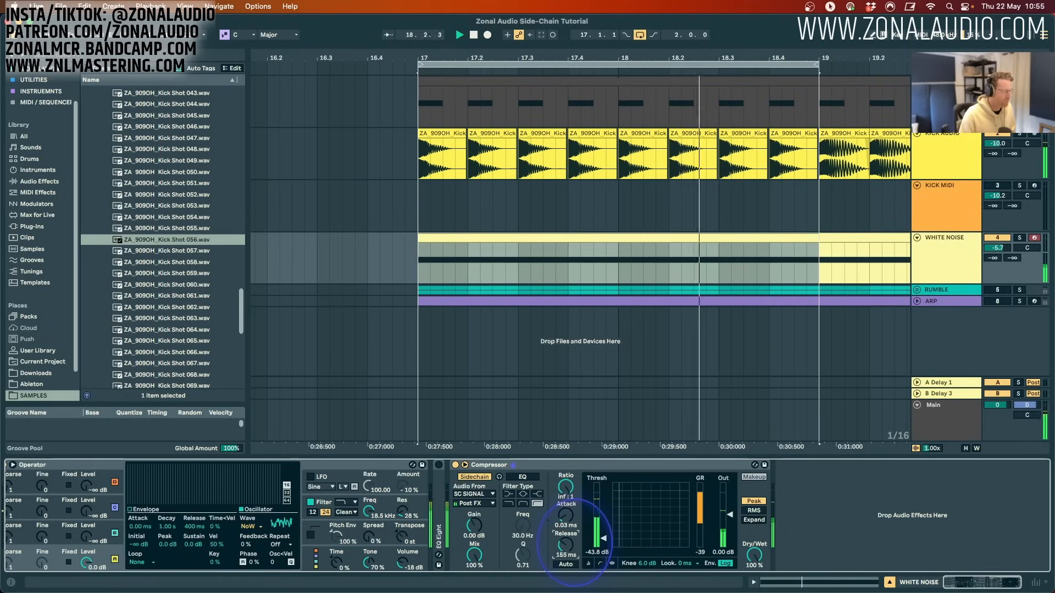
left_click_drag(575, 544, 576, 544)
key("space")
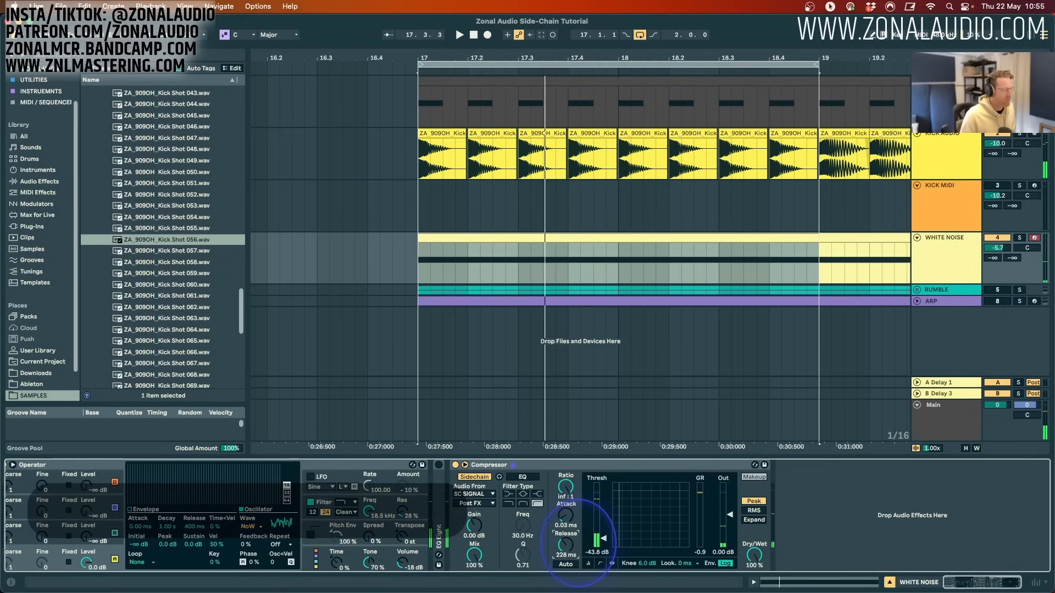
key("space")
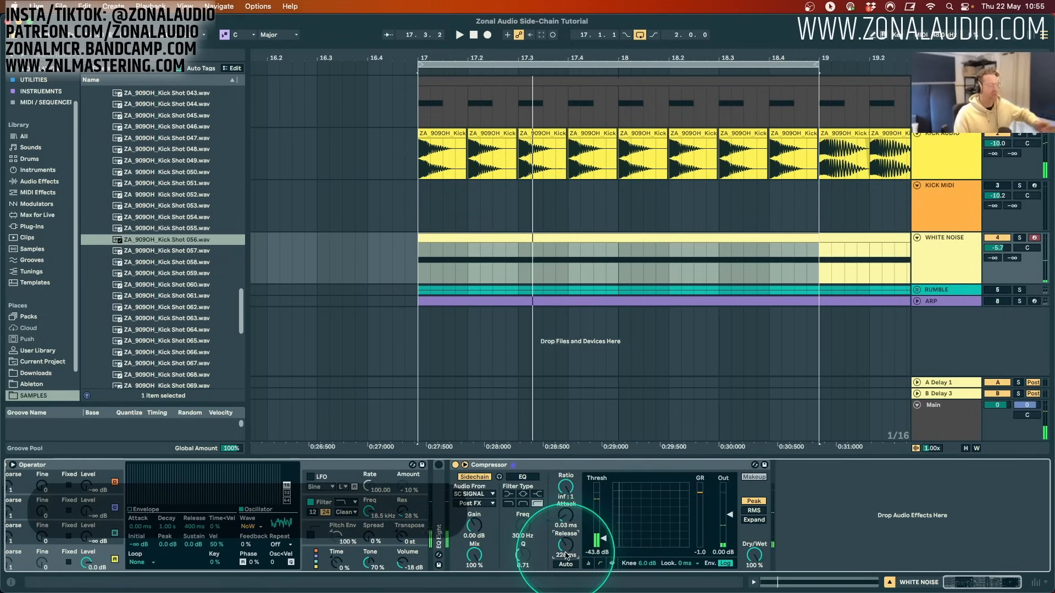
Set the Compressor's release to 58.2 ms and threshold to -38.5 dB while playing the loop.
left_click_drag(565, 547, 565, 551)
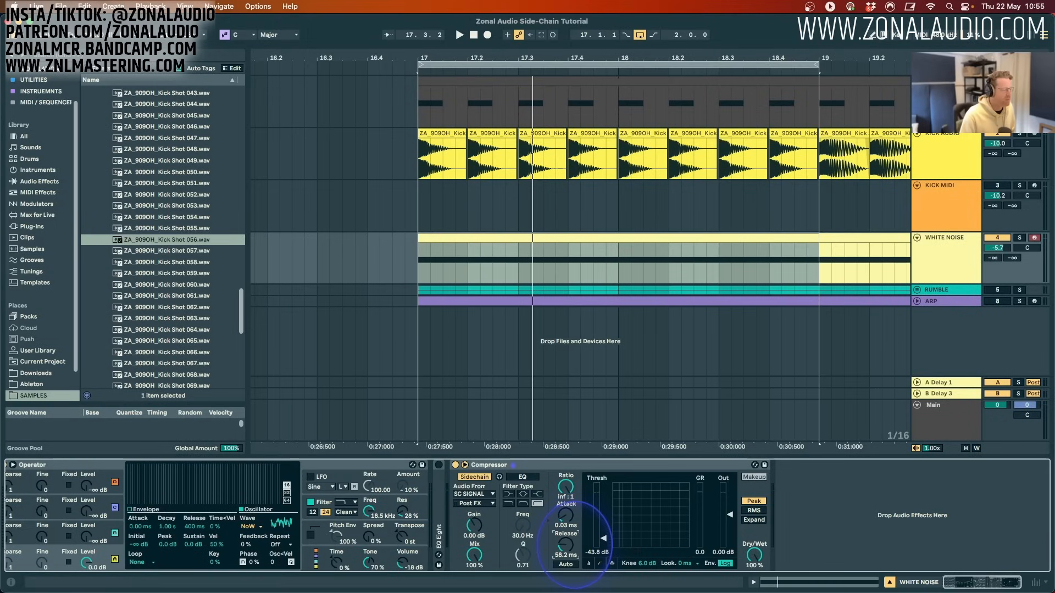
left_click(564, 547)
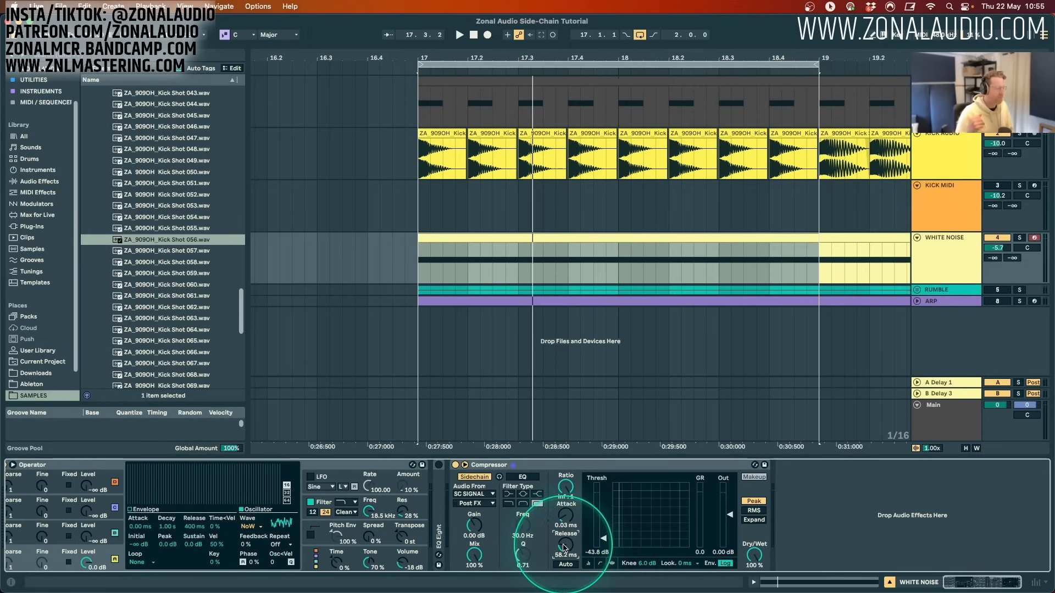
key("space")
left_click_drag(604, 539, 628, 533)
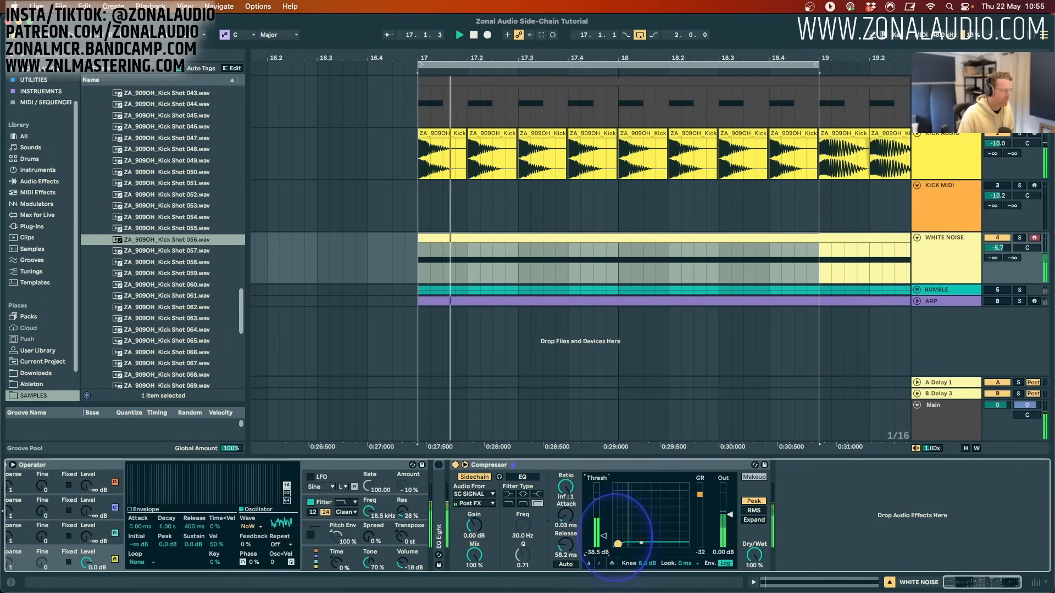
key("space")
Duplicate the bar 17 to 18 clips on KICK AUDIO into bars 19 and 20, keeping only the first copied kick.
left_click(535, 361)
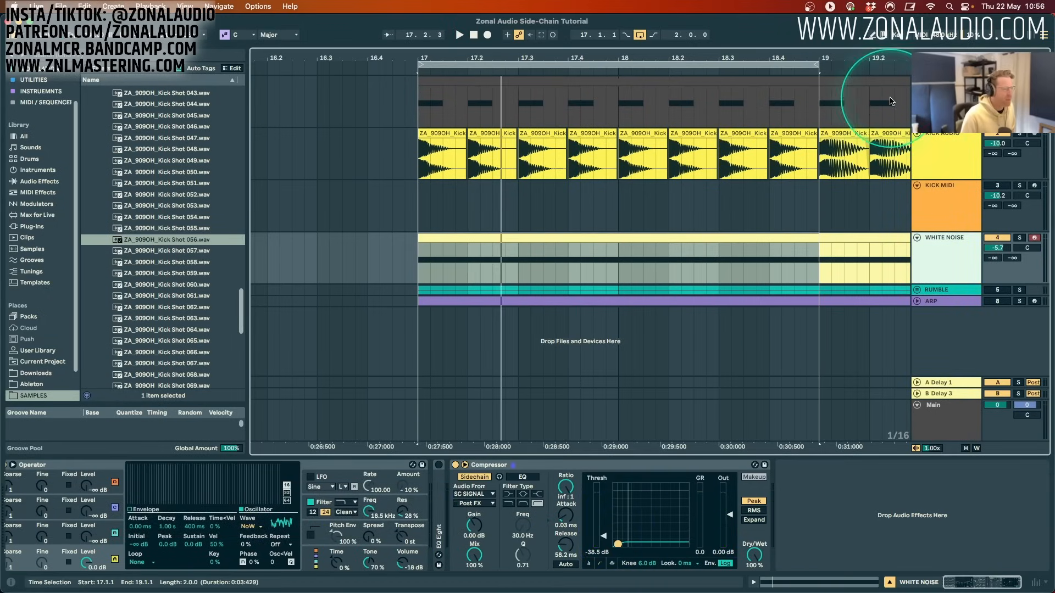
left_click(931, 145)
left_click(946, 96)
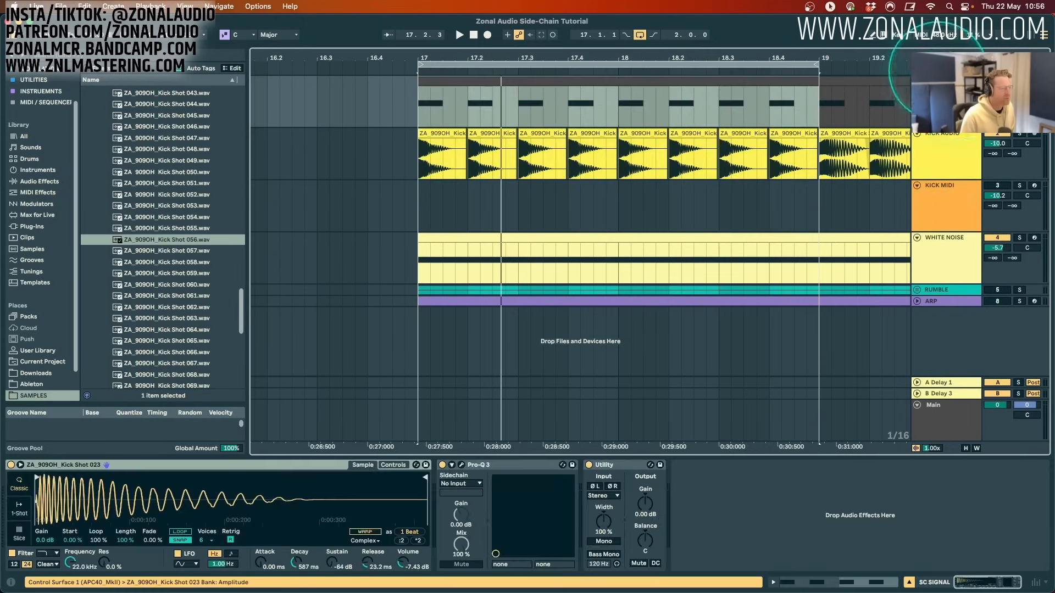
left_click(960, 164)
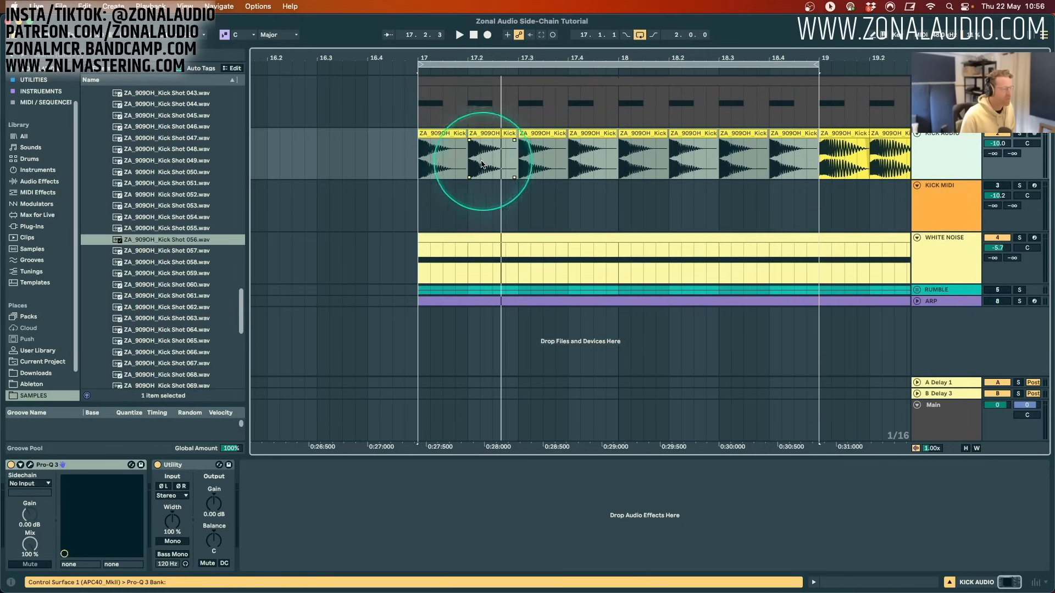
left_click(816, 134)
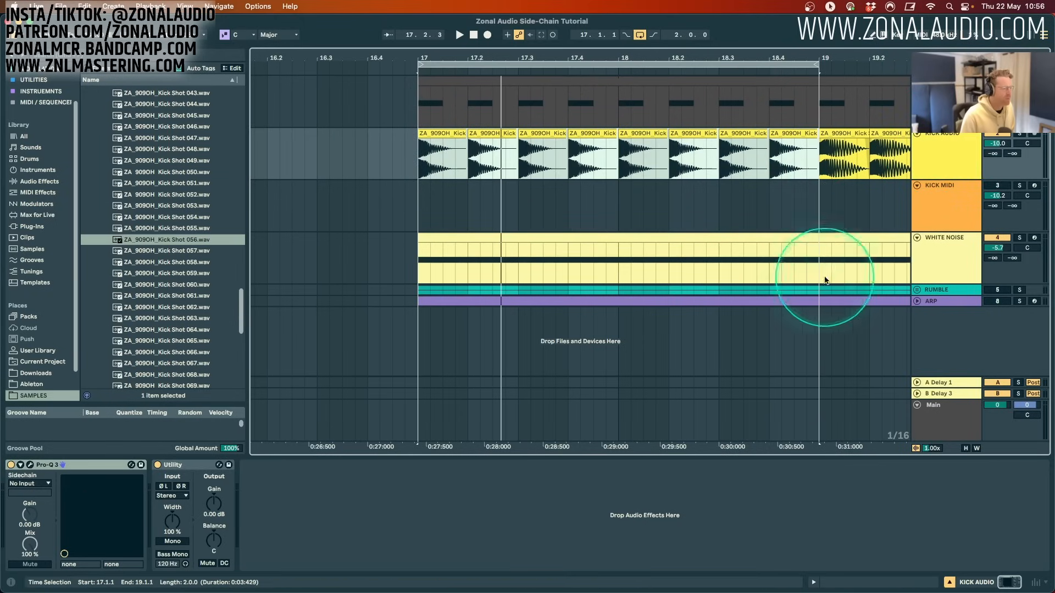
left_click_drag(806, 54, 780, 33)
key("super+d")
key("BackSpace")
left_click_drag(736, 142, 605, 144)
key("BackSpace")
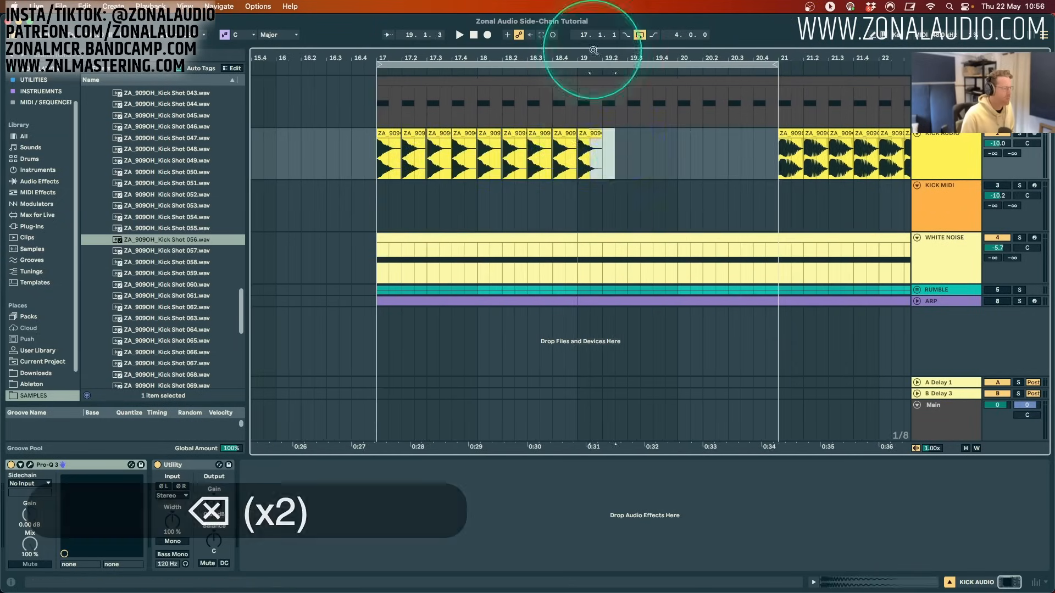
Loop bar 19, solo KICK AUDIO and copy the kick clip to 19.1.4, 19.2.3, 19.3.1, 19.3.4 and 19.4.3.
left_click_drag(591, 57, 590, 104)
left_click_drag(576, 146, 445, 133)
key("space")
left_click(1021, 135)
left_click_drag(445, 134, 481, 133, "alt")
left_click_drag(481, 134, 540, 133, "alt")
key("space")
left_click_drag(540, 133, 571, 135, "alt")
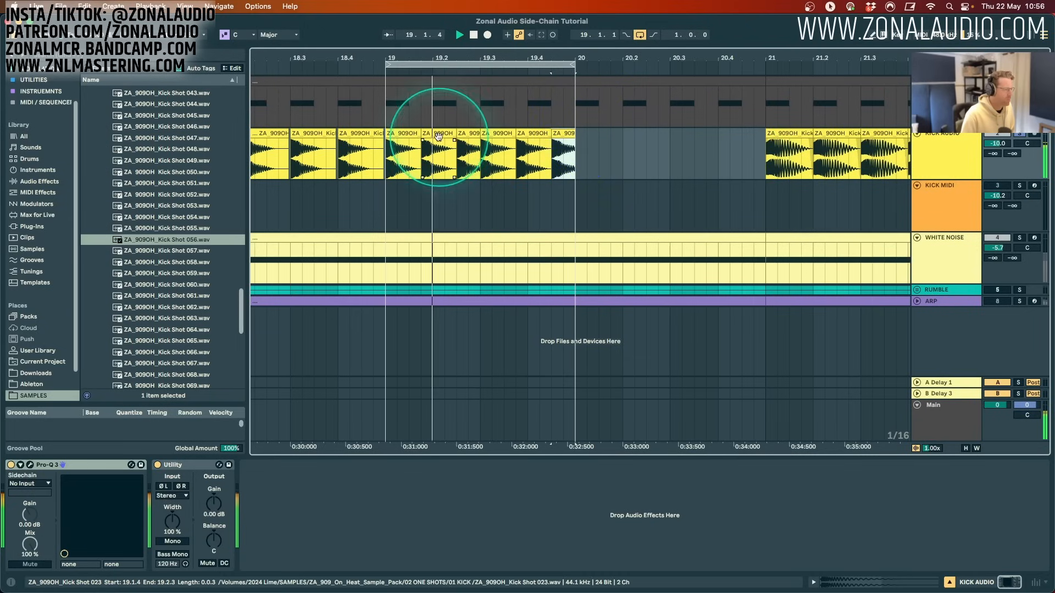
Duplicate the bar 19 kick pattern into bar 20 and turn its last kick into two sixteenth-note hits.
left_click(402, 134, "shift")
key("super+d")
left_click(730, 159)
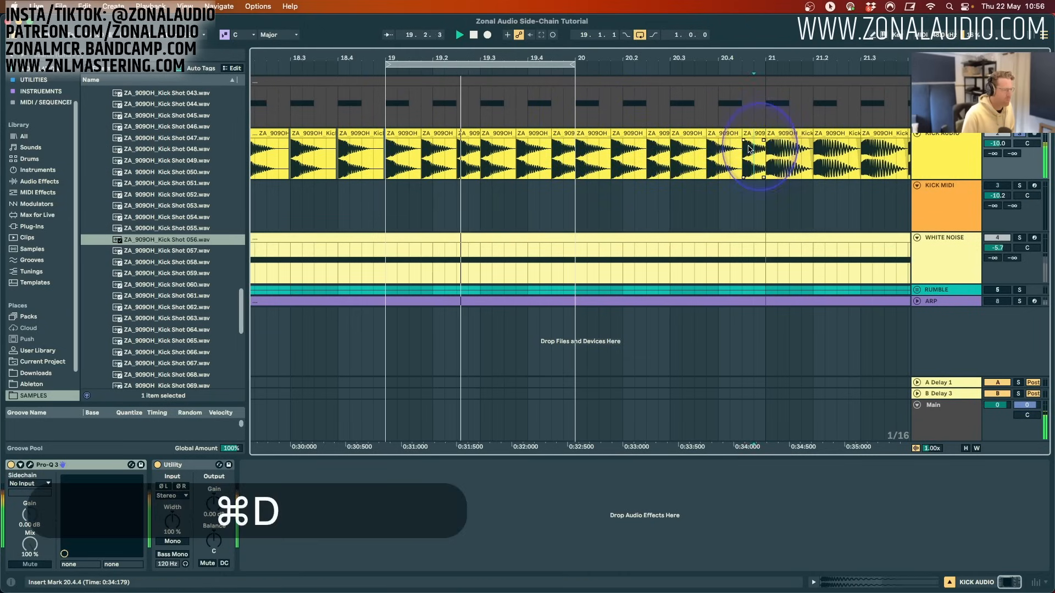
left_click_drag(764, 134, 755, 137)
key("super+d")
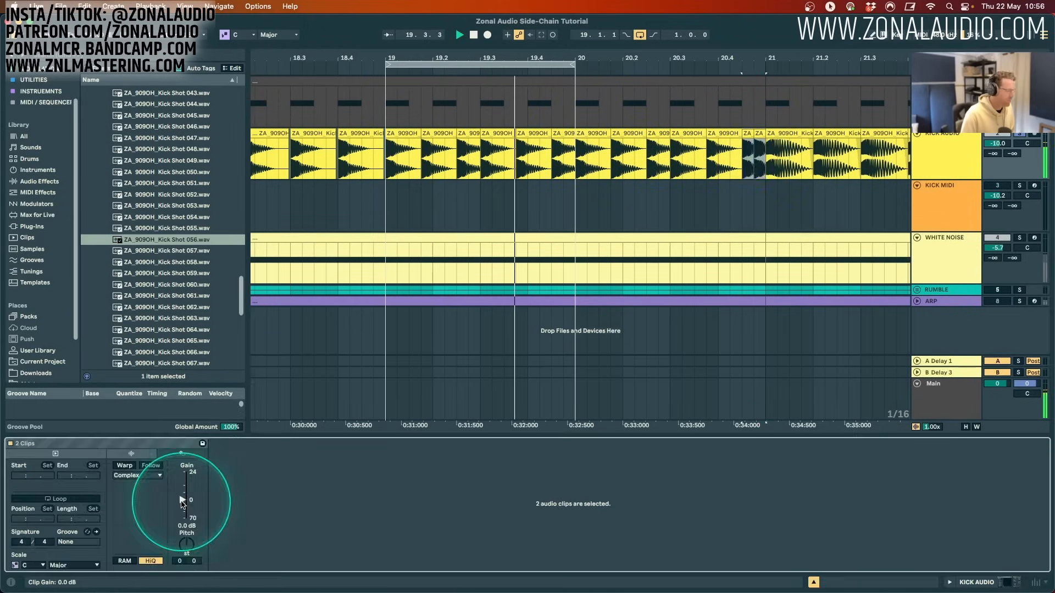
Extend the loop to 19.1.1 to 21.1.1 and play the new kick pattern with WHITE NOISE soloed as well.
left_click_drag(575, 65, 760, 74)
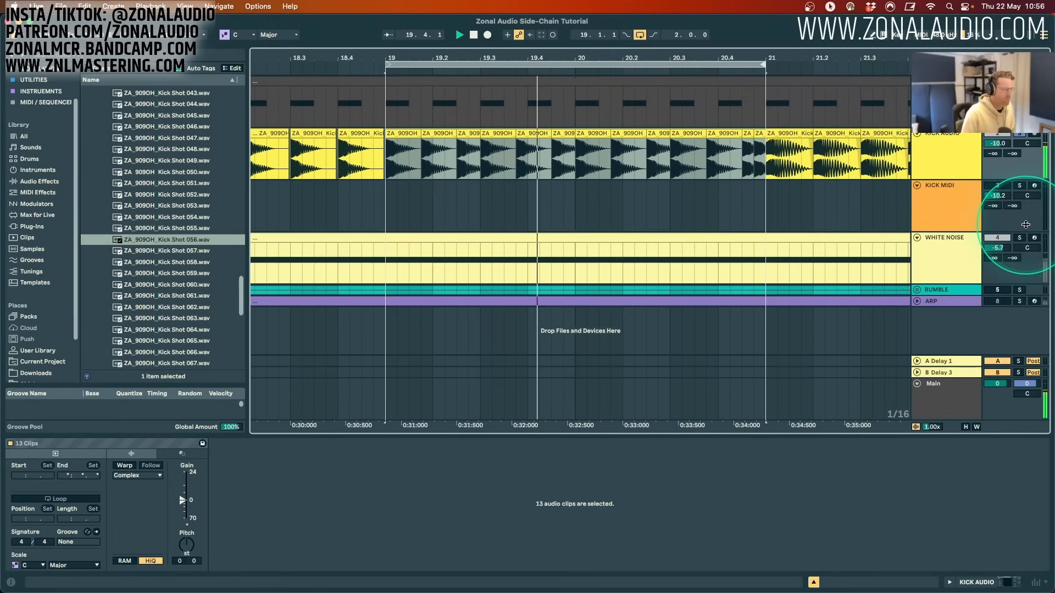
left_click(956, 252)
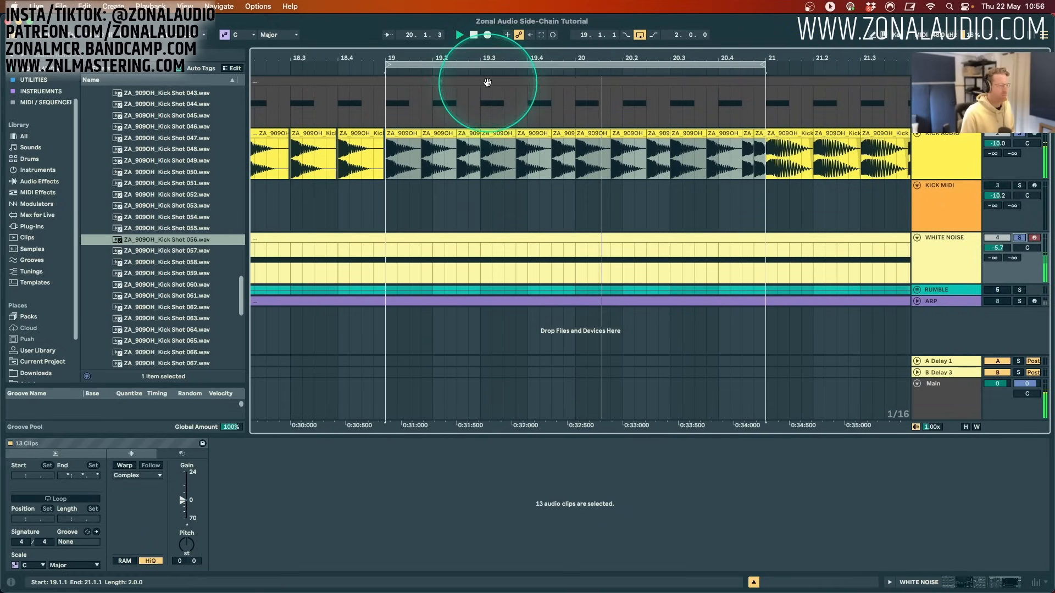
mouse_move(457, 58)
left_mouse_down()
mouse_move(509, 49)
mouse_move(457, 55)
left_mouse_up()
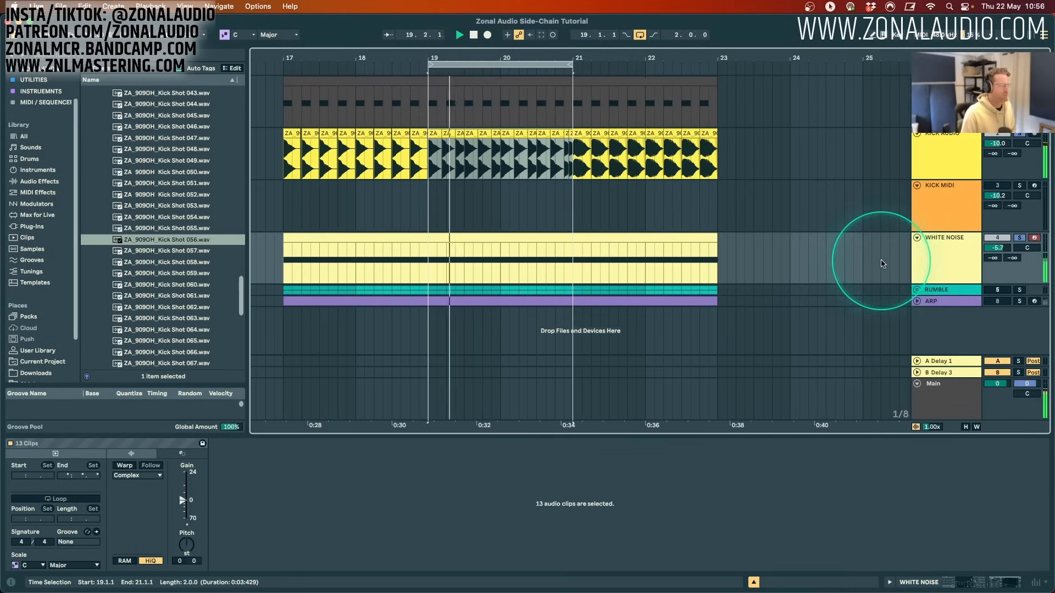
key("space")
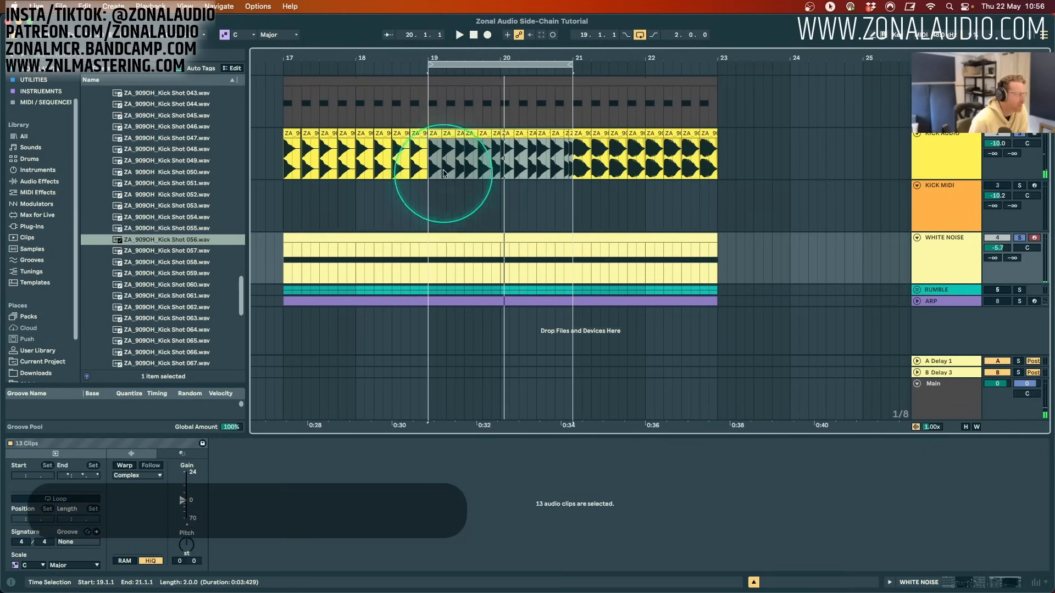
Compare the SC SIGNAL notes with the KICK AUDIO clips across bars 19 and 20.
left_click_drag(448, 99, 576, 114)
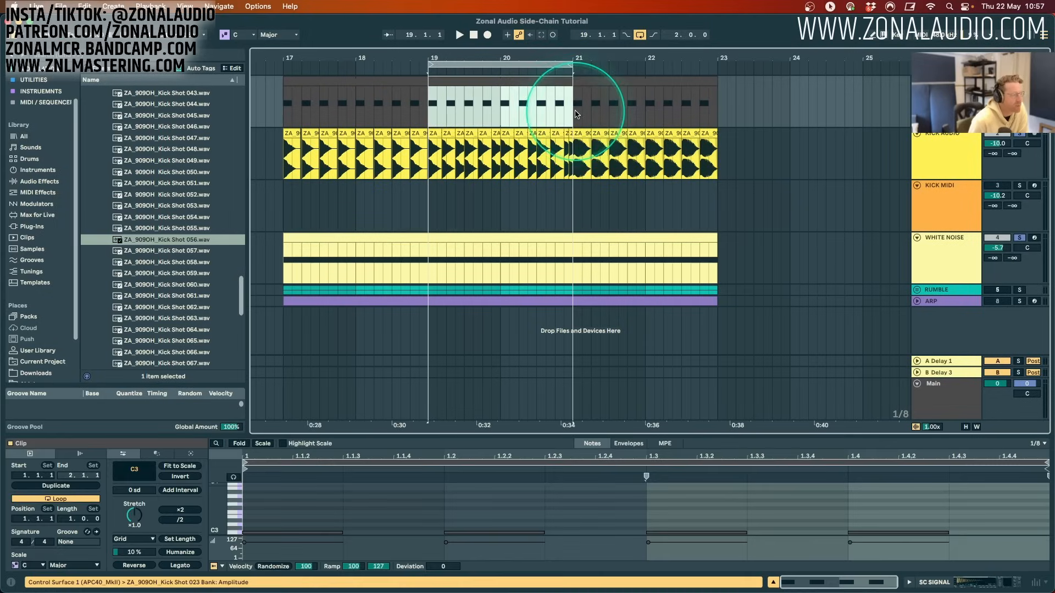
left_click(536, 220)
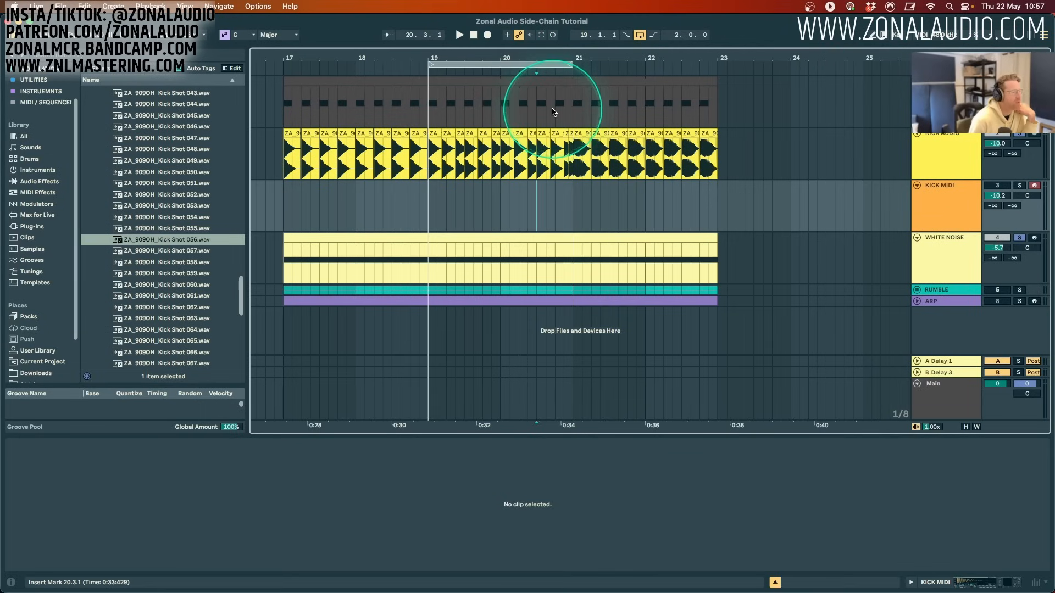
left_click_drag(427, 158, 553, 151)
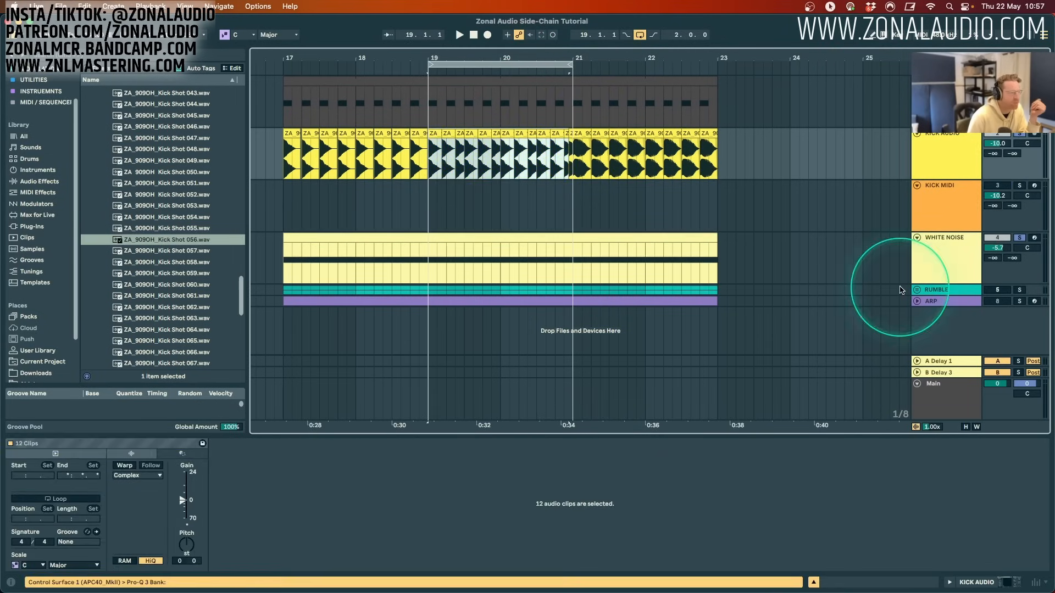
left_click(938, 157)
left_click(448, 107)
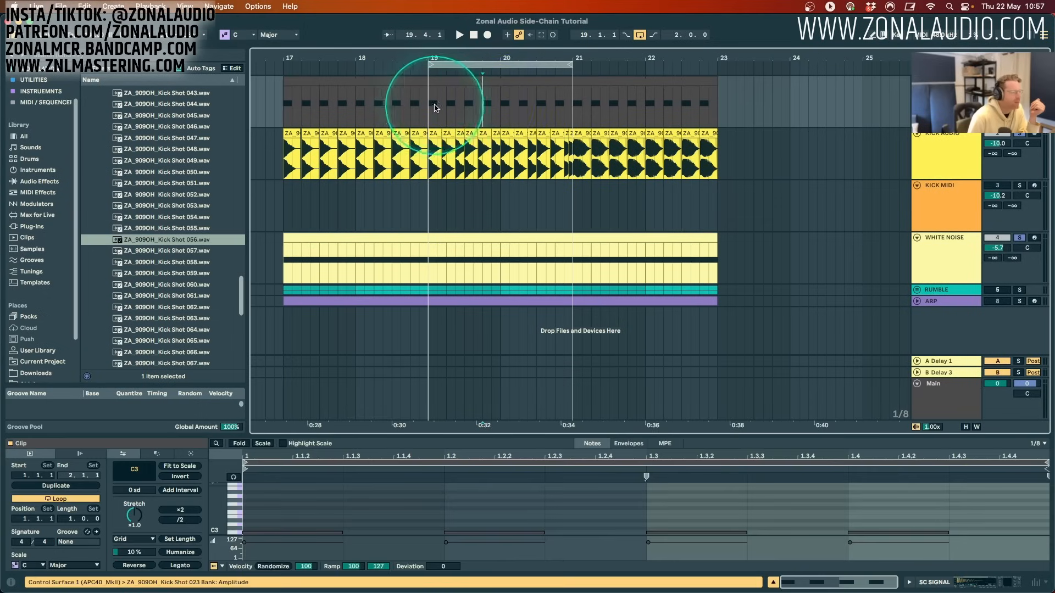
left_click_drag(431, 107, 547, 110)
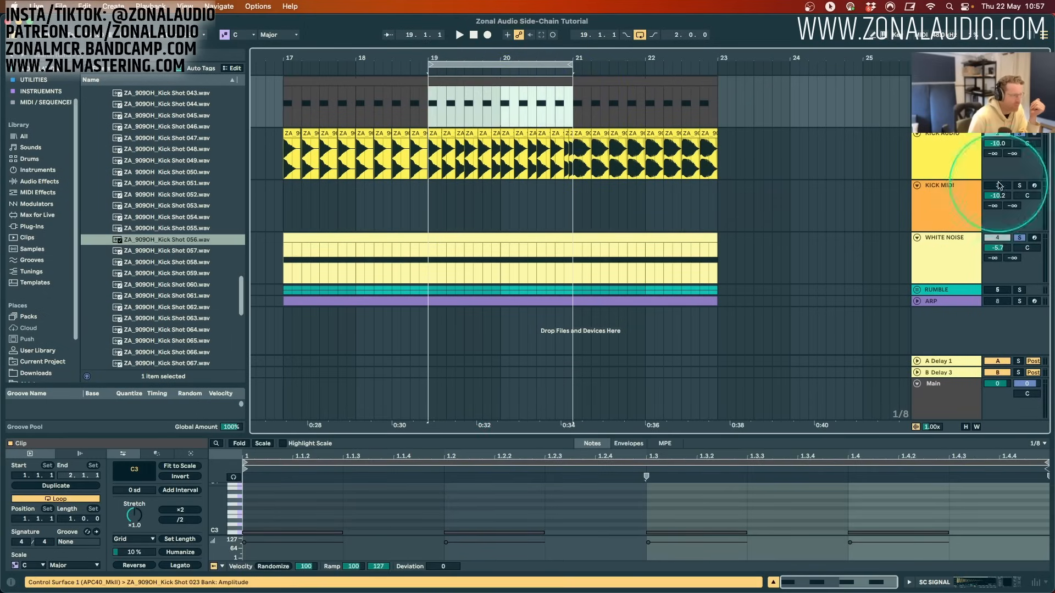
left_click(944, 137)
left_click(946, 92)
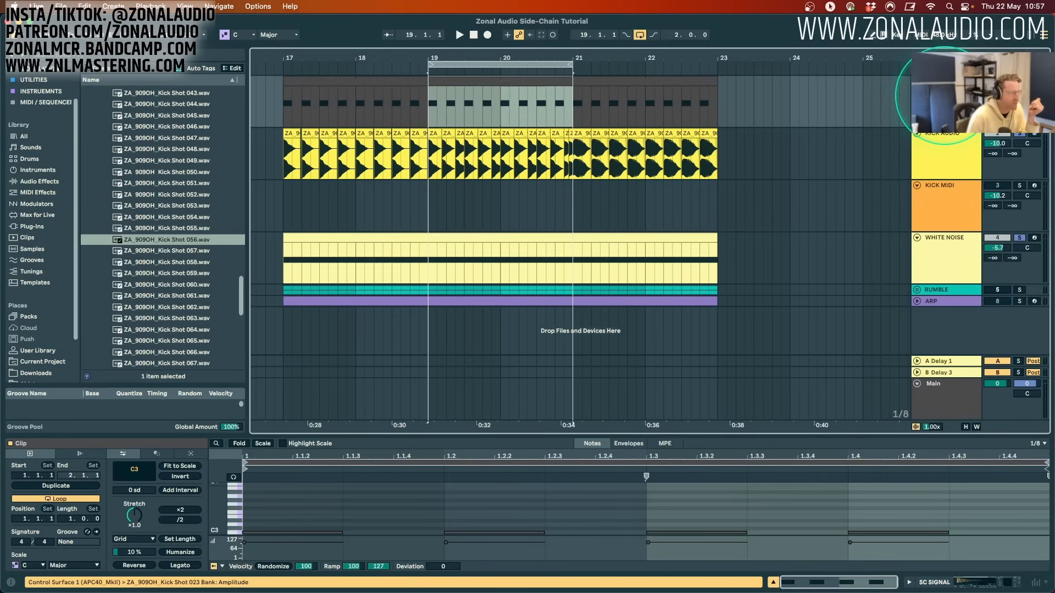
key("super+d")
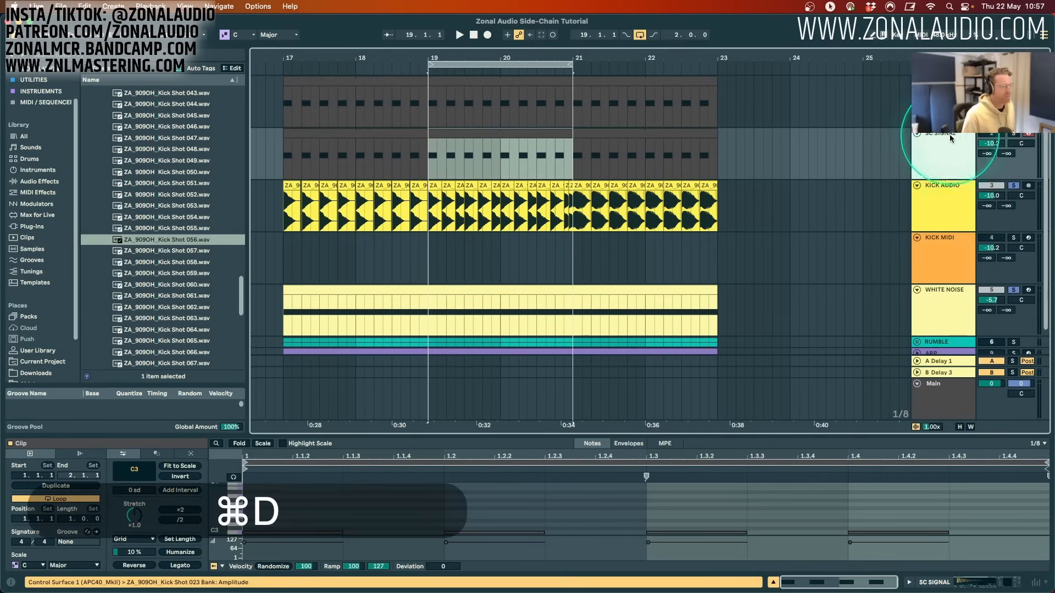
key("super+r")
type("KICK")
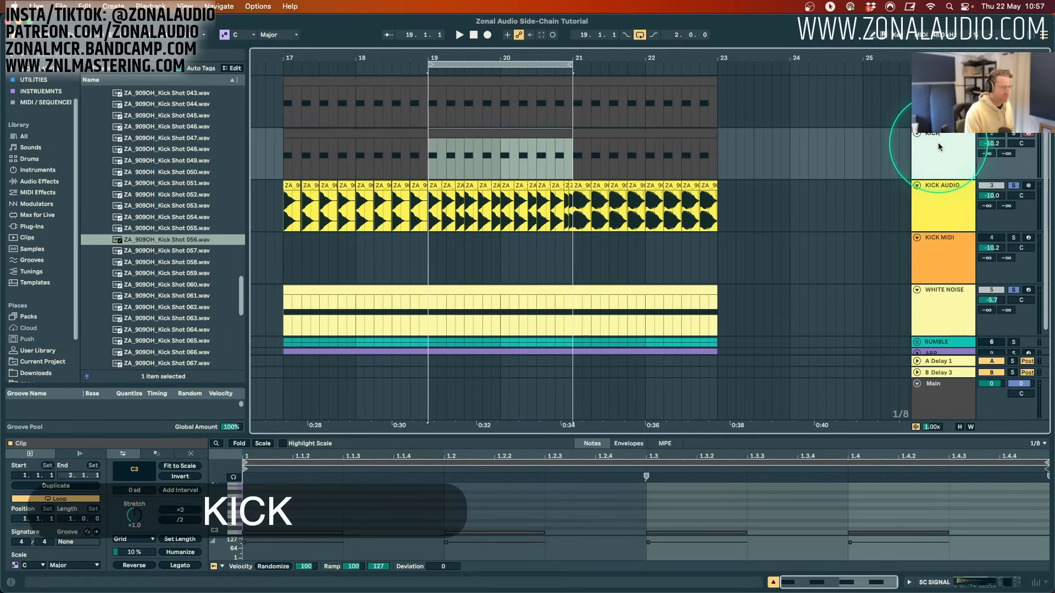
left_click(992, 171)
key("BackSpace")
Copy the SC SIGNAL clips from bars 17 to 23 onto KICK MIDI and give them that track's orange colour.
left_click_drag(363, 83, 717, 200)
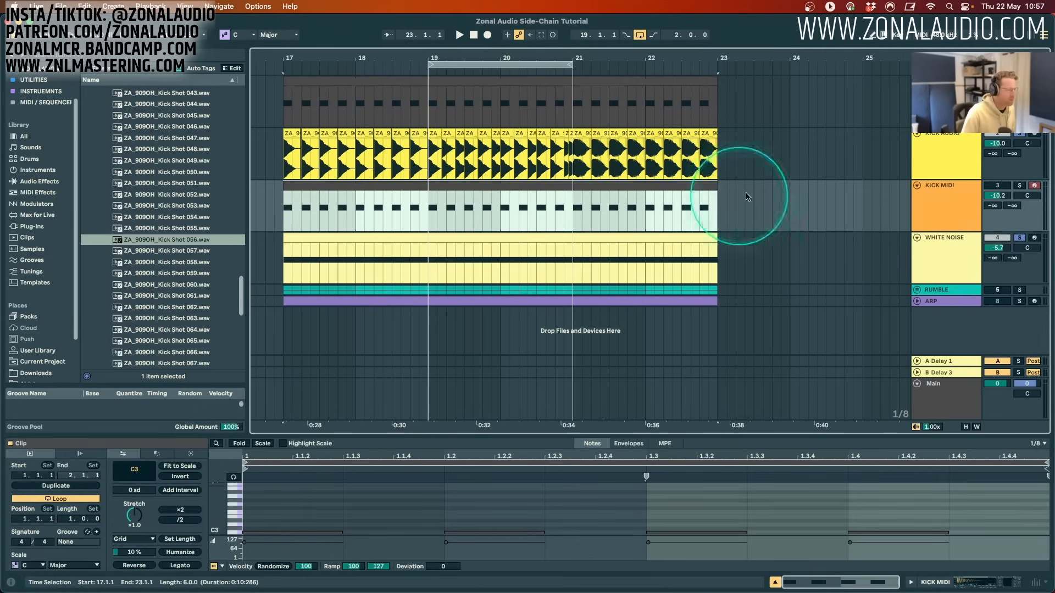
right_click(941, 201)
left_click(810, 396)
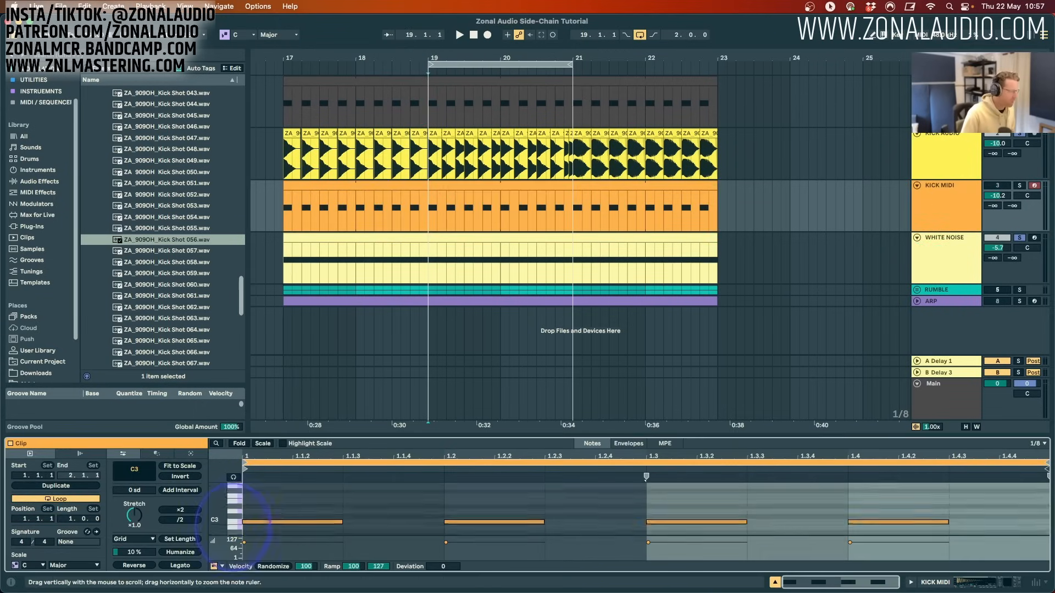
Rebuild the KICK MIDI pattern in bars 19 and 20 to follow KICK AUDIO by repeatedly duplicating a three-sixteenth clip from 19.1.4.
left_click(444, 201)
left_click_drag(456, 51, 430, 220)
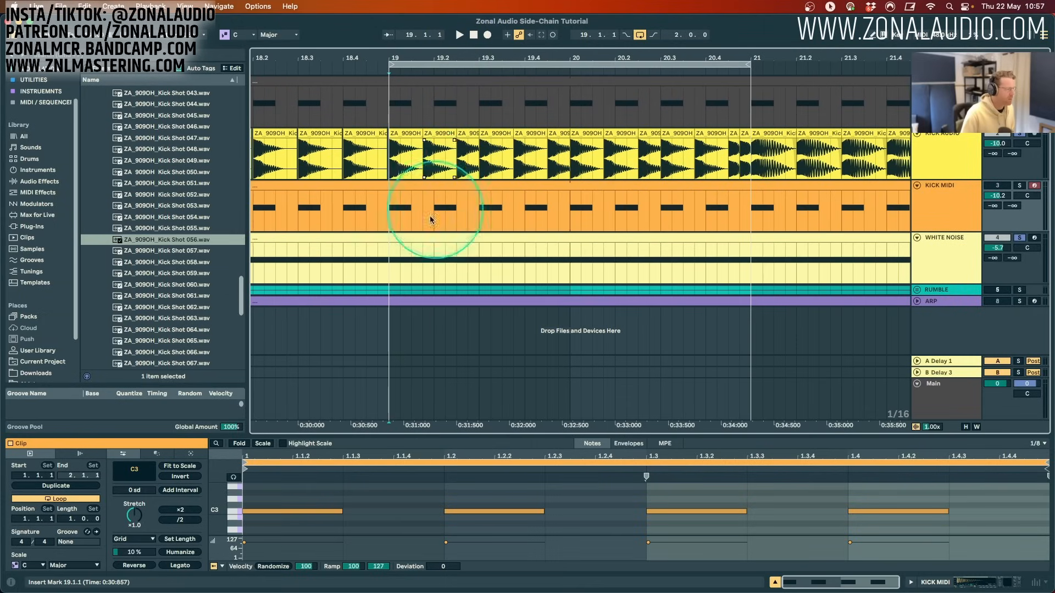
left_click(424, 199, "shift")
key("super+d")
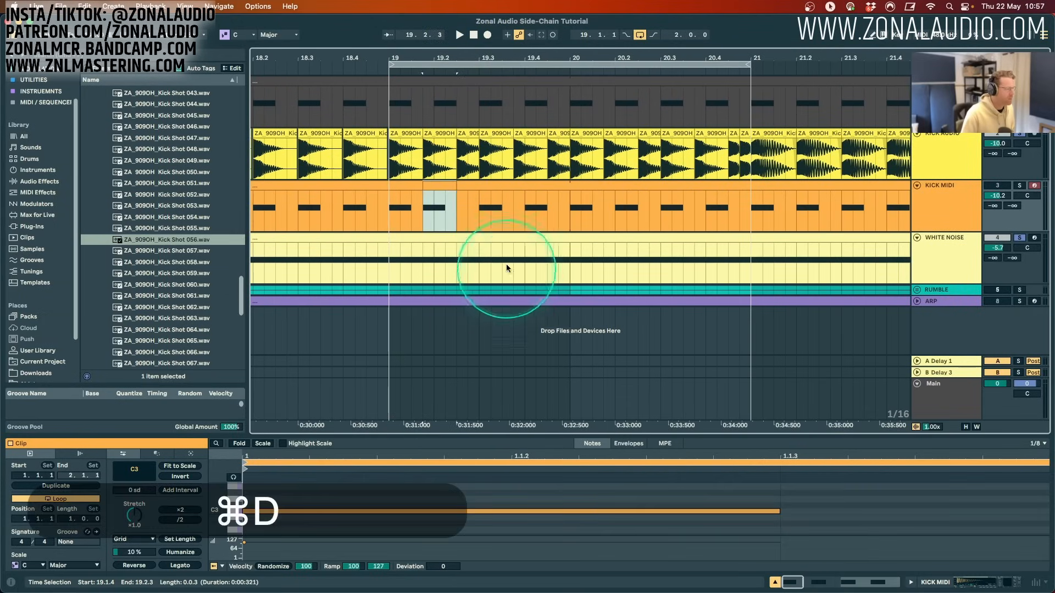
key("super+d")
key("super+d")
key("super+d")
key("super+d")
key("super+d")
key("super+d")
key("super+d")
Make the KICK AUDIO lane smaller, enlarge the KICK MIDI lane and bring up the track's devices.
left_click(937, 173)
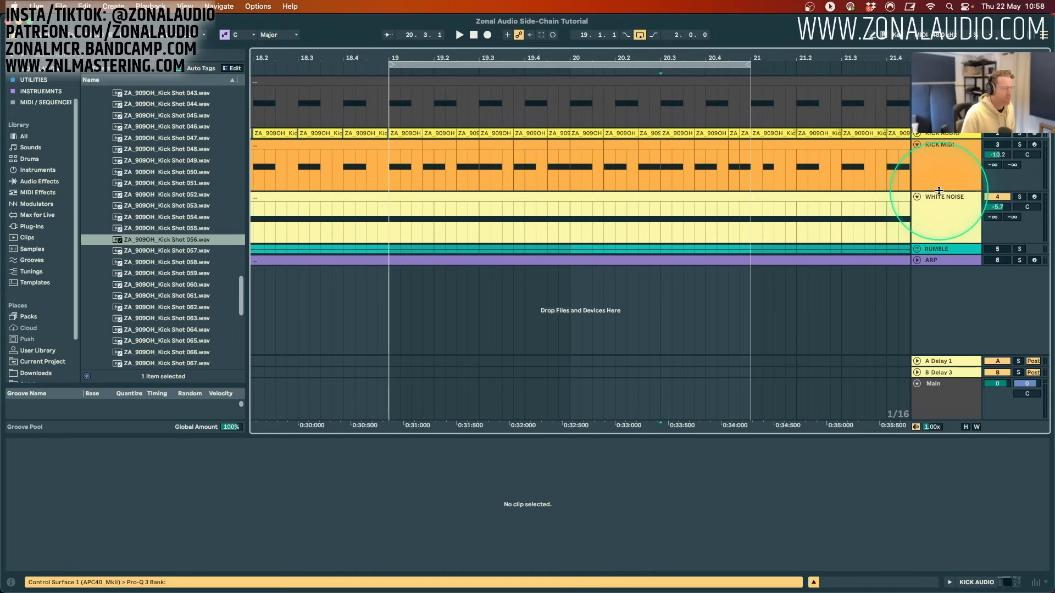
left_click_drag(940, 190, 938, 262)
key("shift+Tab")
Play the loop with KICK MIDI soloed and switch to the Session View mixer.
key("space")
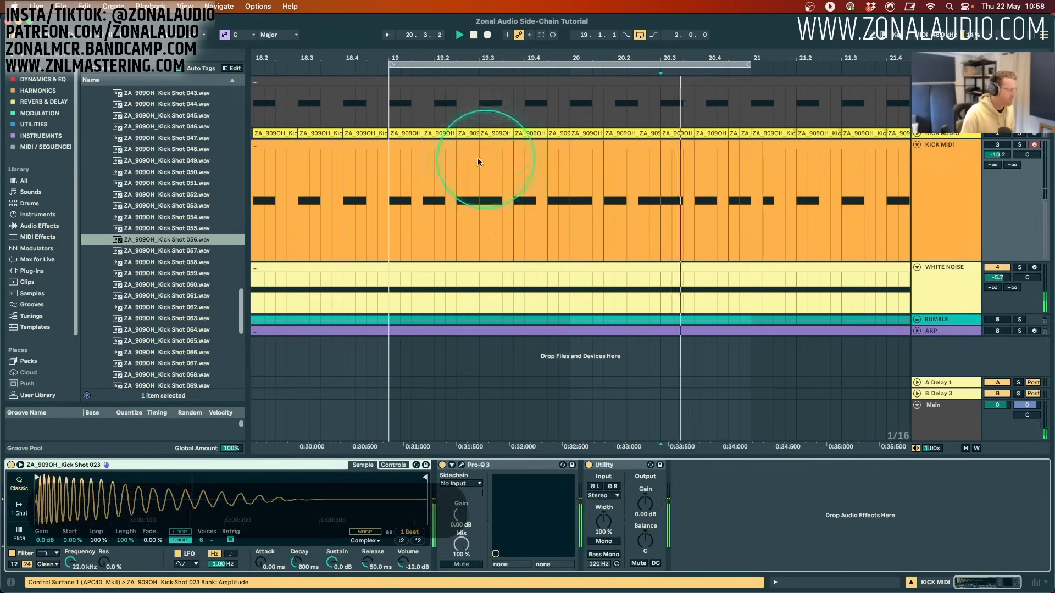
left_click(388, 188)
left_click(1019, 145)
key("space")
key("Tab")
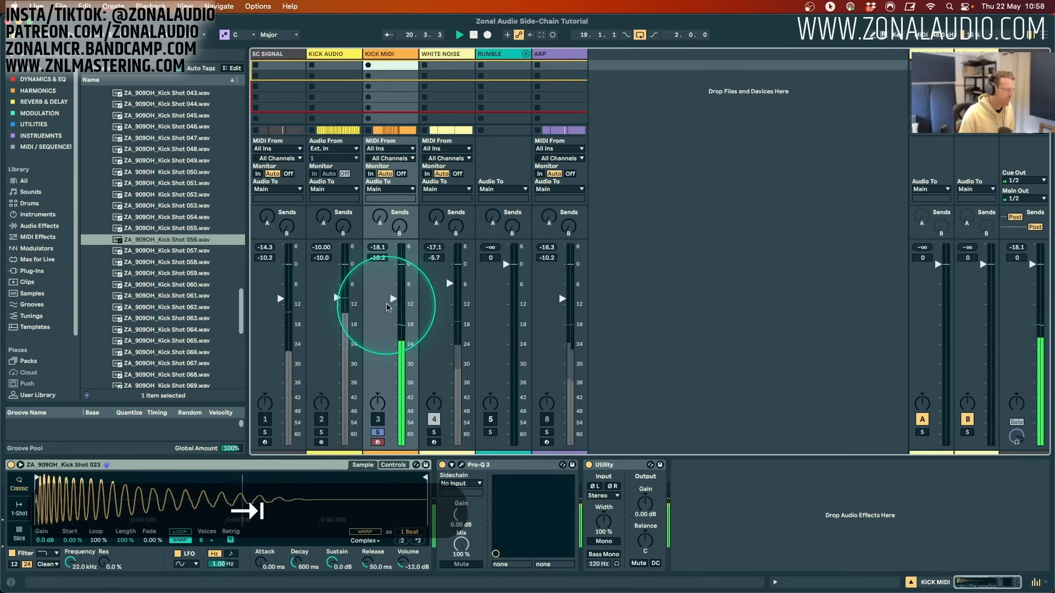
Raise the KICK MIDI track's volume to -1.8 dB, stop playback and return to the Arrangement View.
left_click_drag(404, 300, 402, 271)
key("space")
key("Tab")
Copy the KICK MIDI pattern in bars 19 and 20 onto the same bars of the SC SIGNAL track.
left_click_drag(573, 58, 577, 59)
left_click(727, 162)
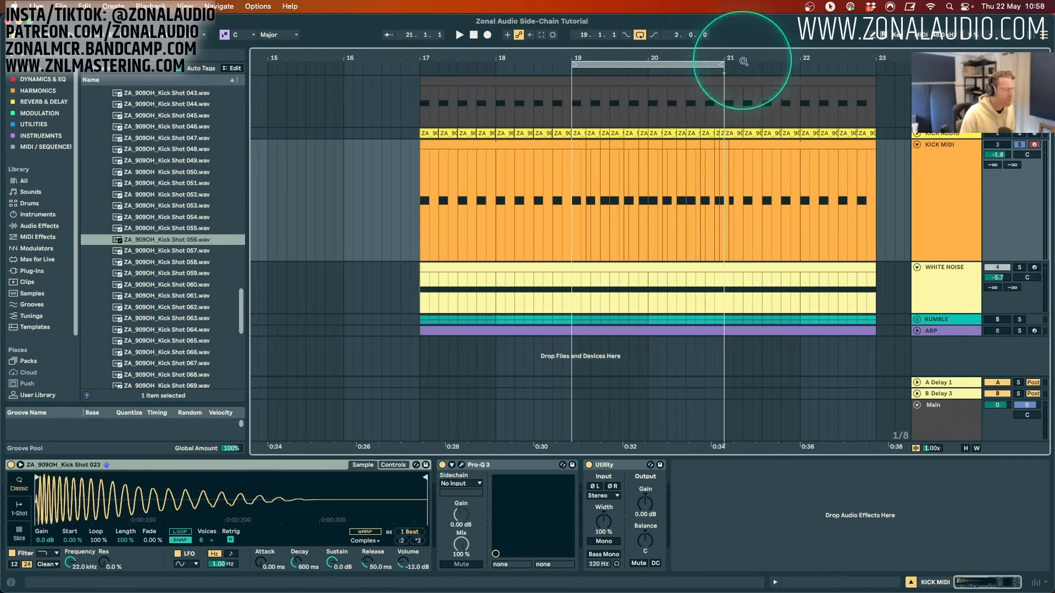
left_click_drag(726, 53, 729, 52)
left_click(724, 176, "shift")
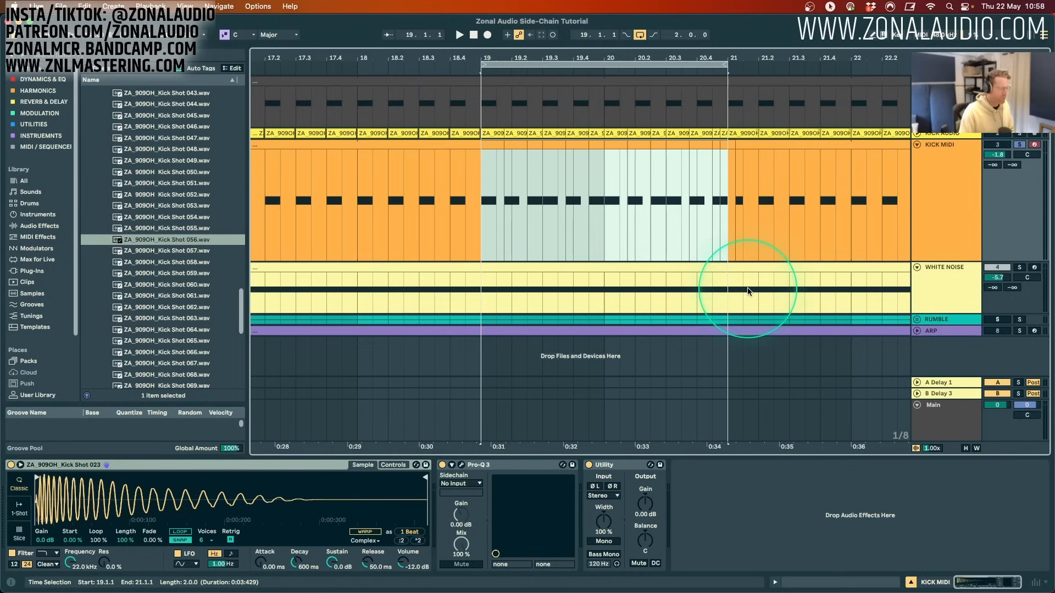
key("super+j")
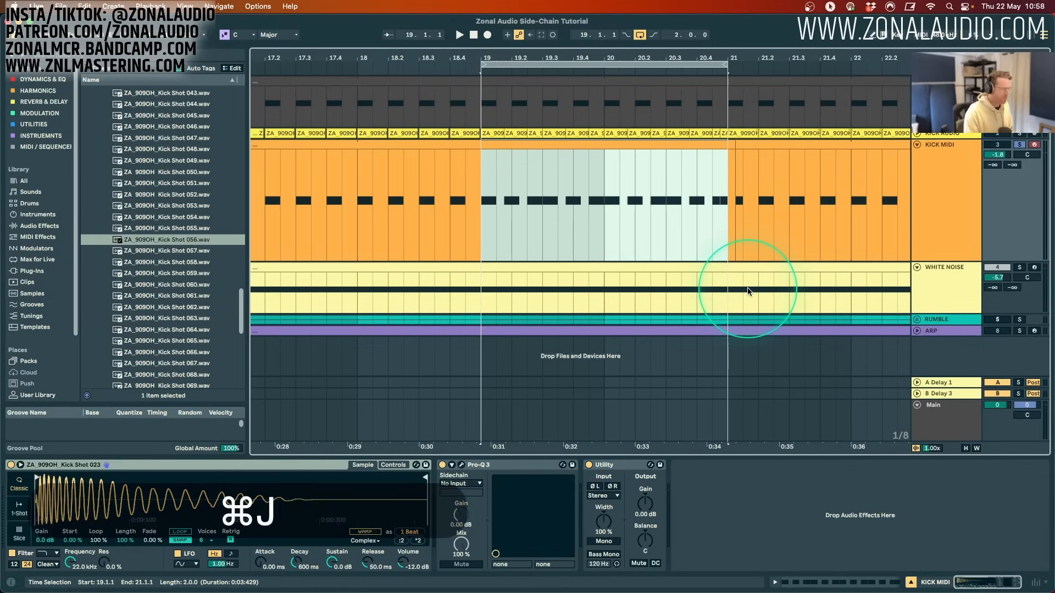
left_click_drag(563, 147, 553, 117)
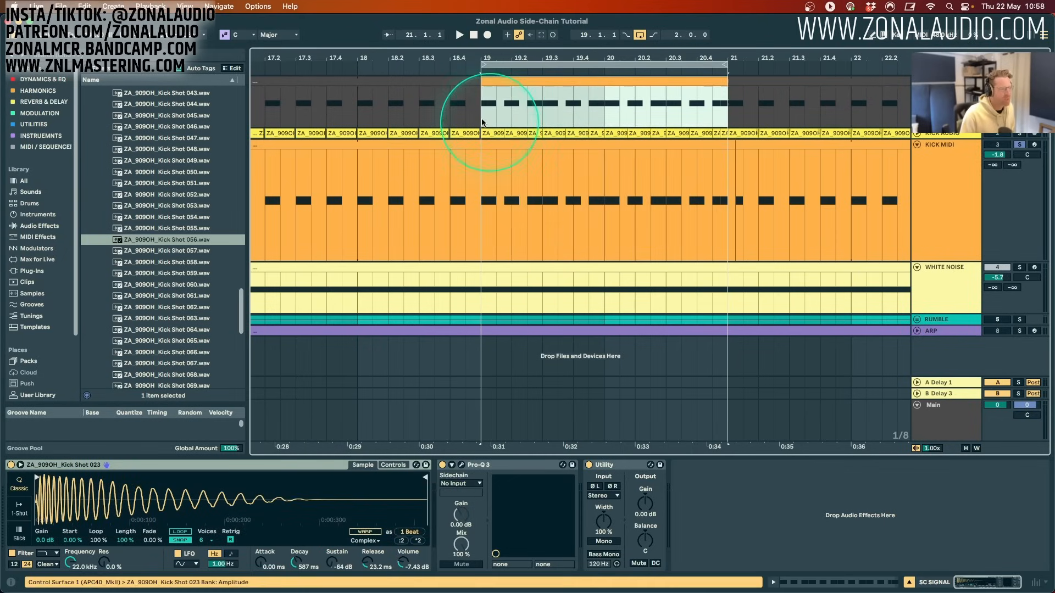
left_click(439, 107)
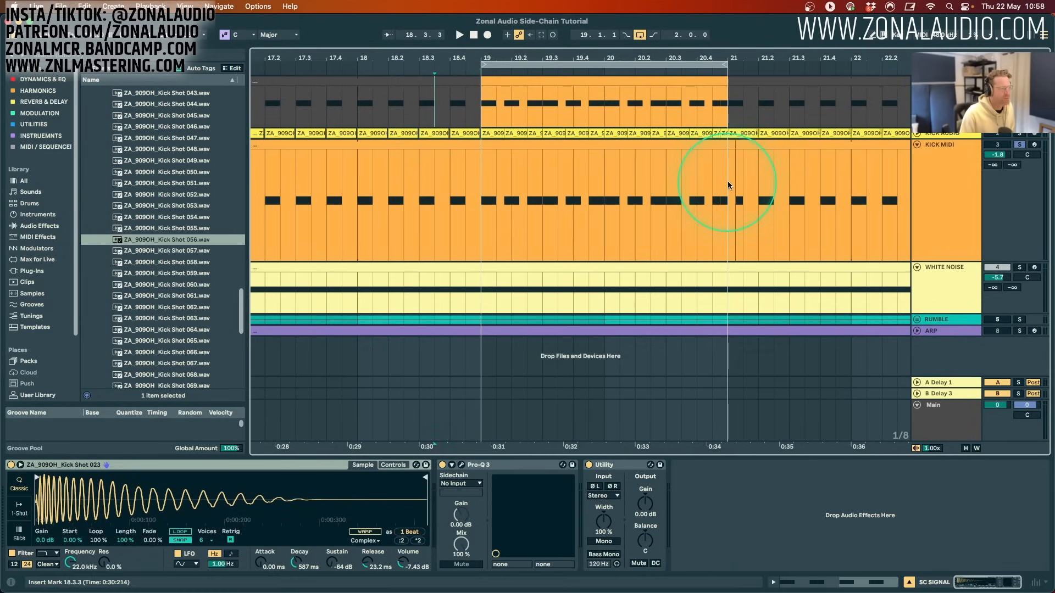
Play the loop with WHITE NOISE soloed alongside KICK MIDI.
key("space")
left_click(1020, 268)
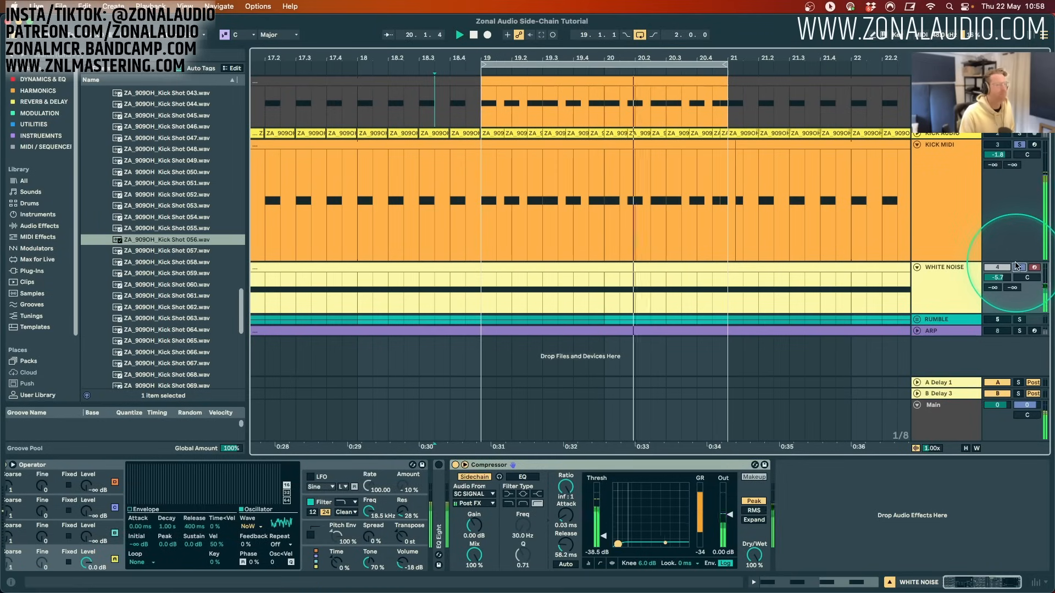
Try replacing the SC SIGNAL pattern in bars 19 and 20 with the straight trigger pattern from bars 17 and 18.
left_click_drag(479, 80, 723, 79)
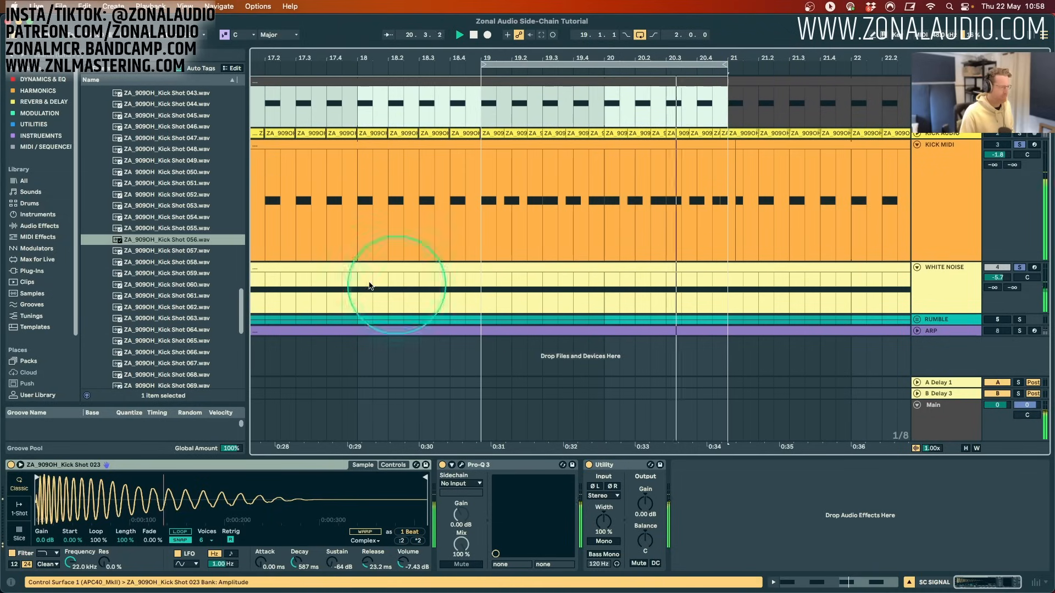
left_click(206, 236)
key("super+z")
left_click(688, 51)
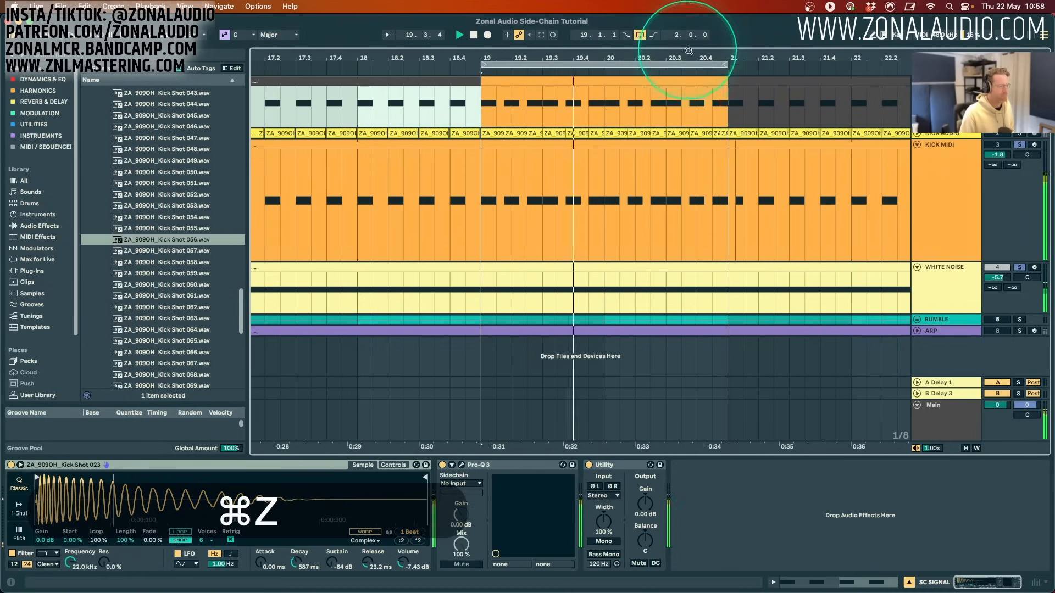
Adjust the release of the WHITE NOISE Compressor during playback, trying 6.35 ms and settling on 63.2 ms.
left_click(941, 292)
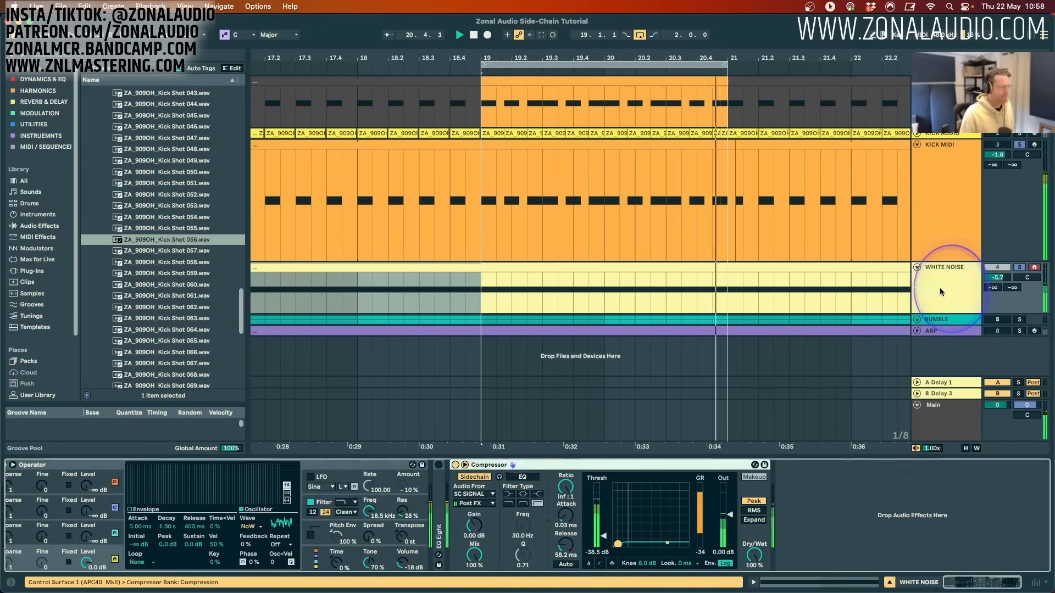
left_click(565, 549)
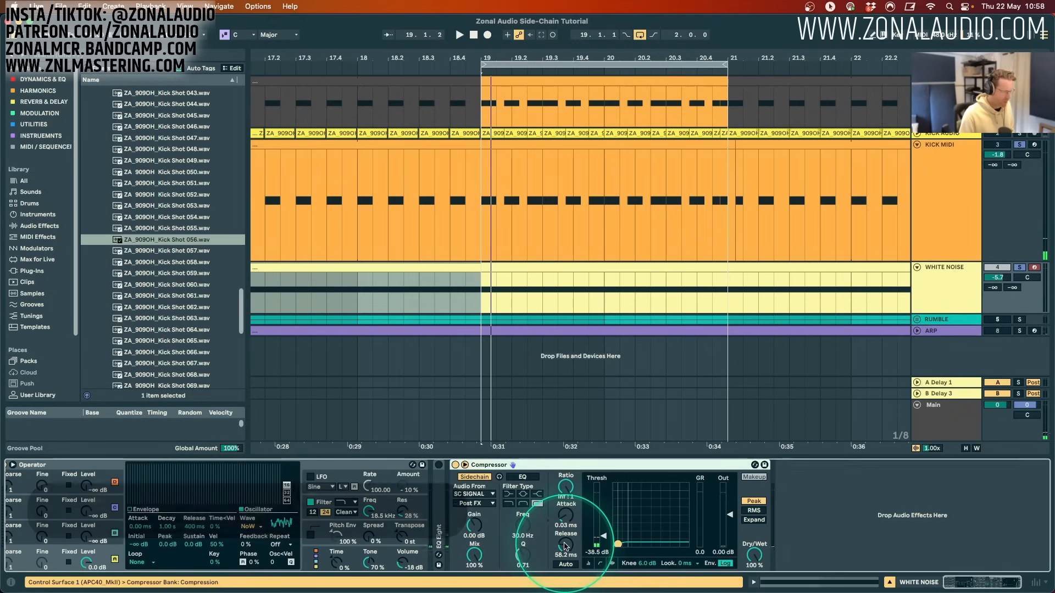
key("space")
left_click_drag(566, 546, 577, 546)
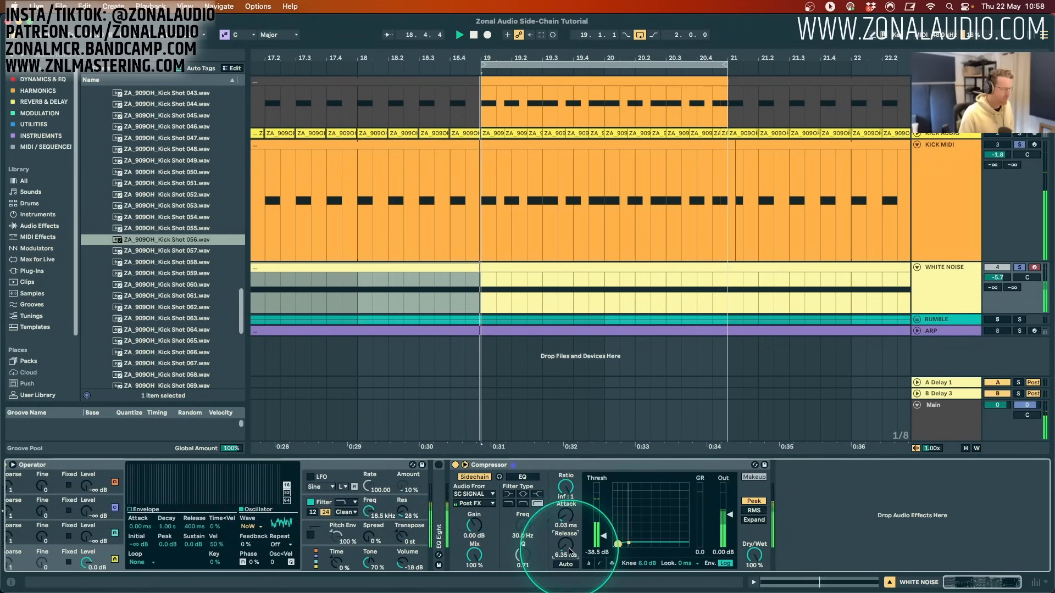
left_click_drag(567, 549, 578, 543)
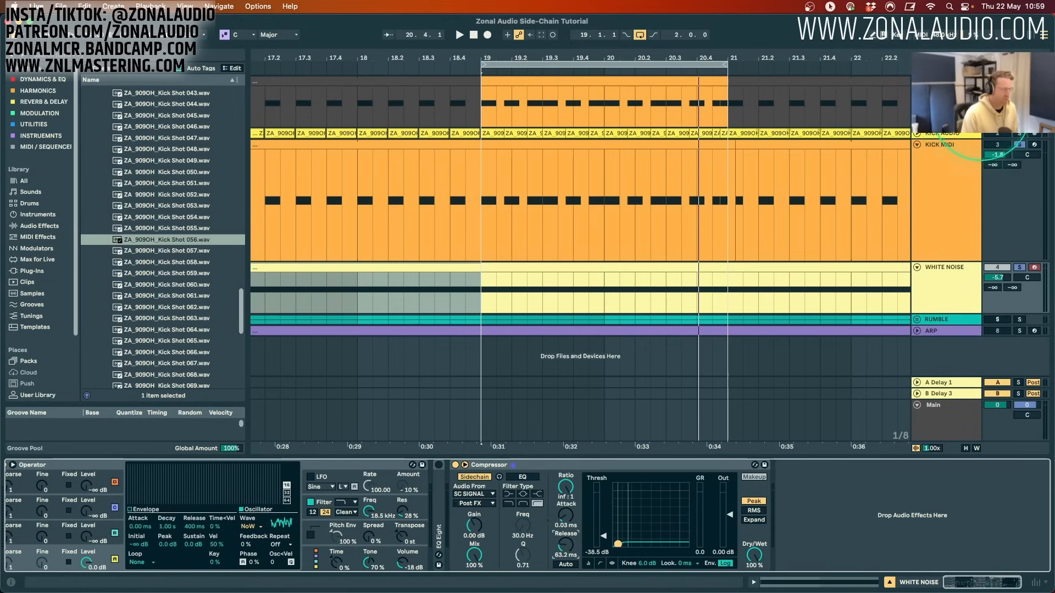
Unfold the RUMBLE group to reveal its two rumble loop tracks.
left_click(940, 179)
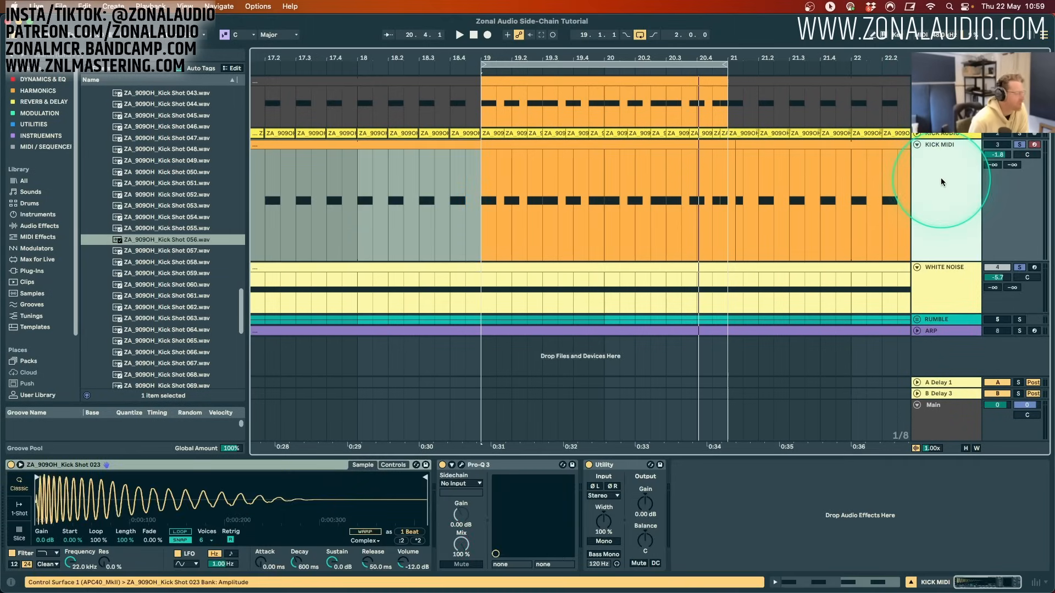
left_click(477, 284)
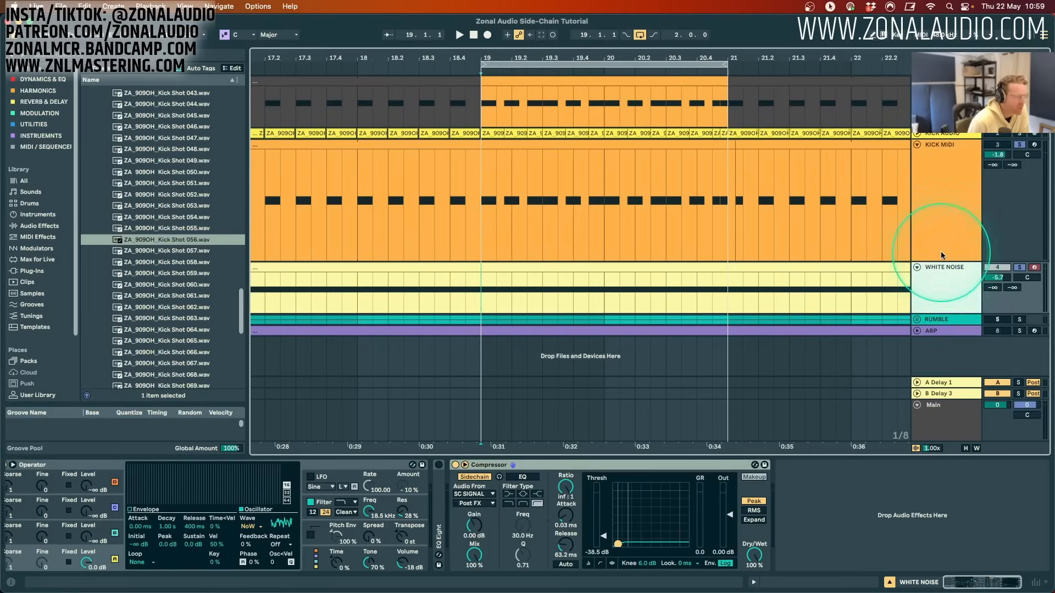
left_click(902, 321)
left_click(918, 320)
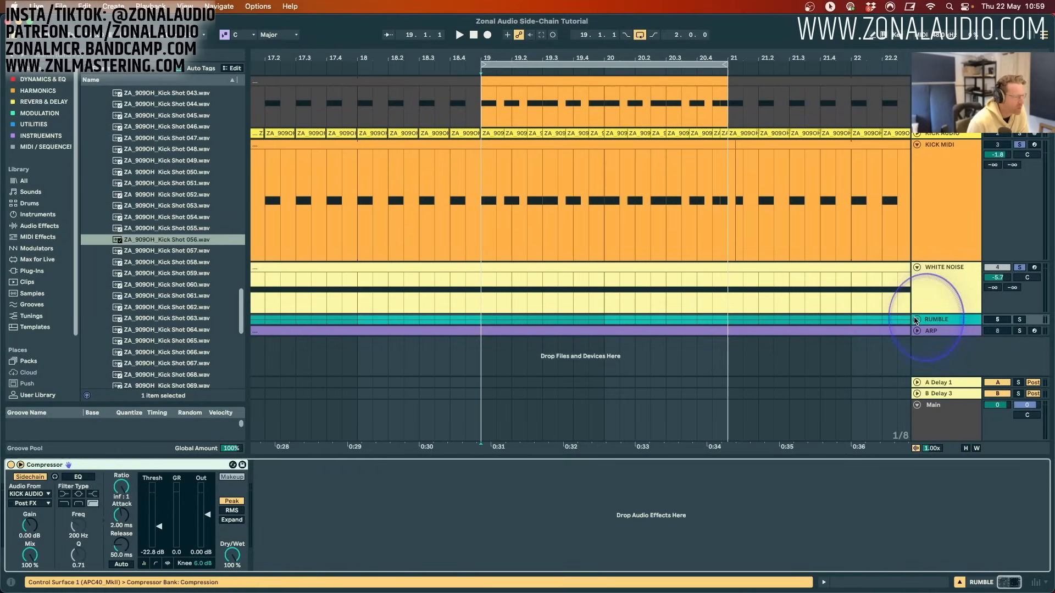
left_click(933, 331)
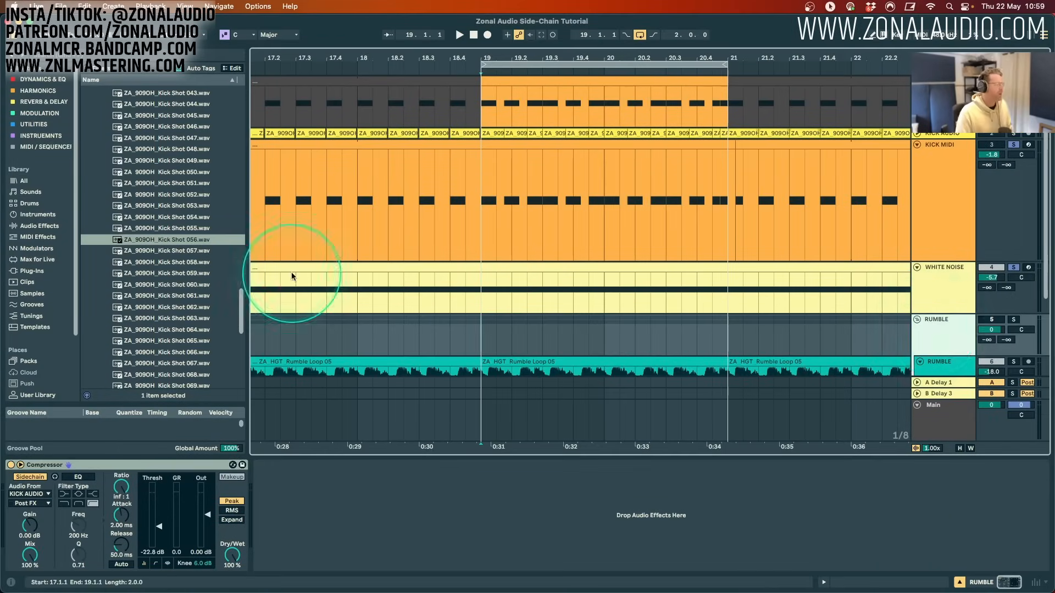
scroll(292, 273, "down", 3)
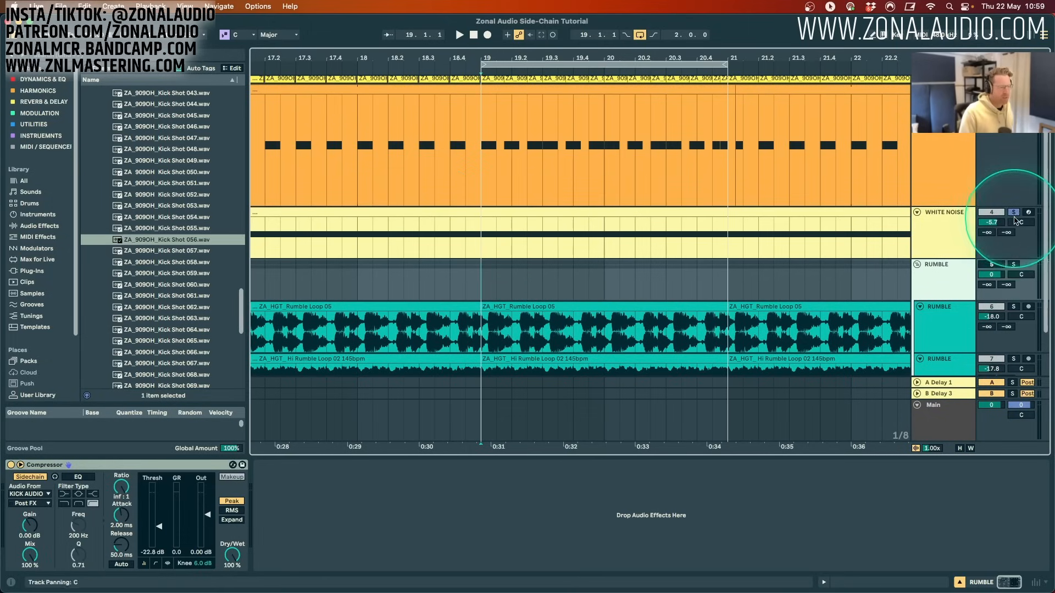
Solo and activate the RUMBLE group together with its two tracks.
left_click(1014, 266)
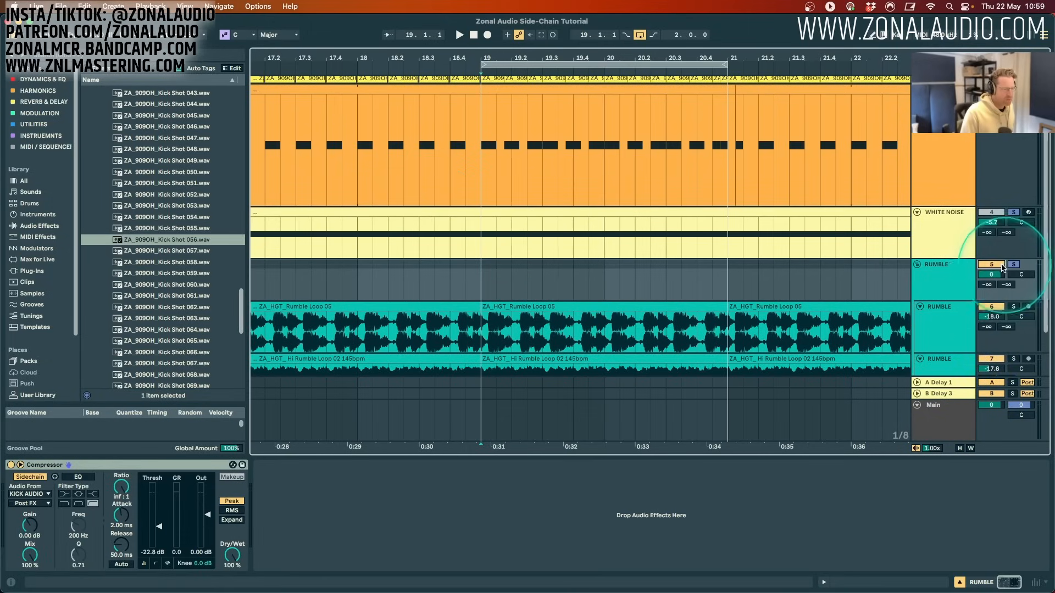
left_click(973, 583)
scroll(620, 270, "down", 3)
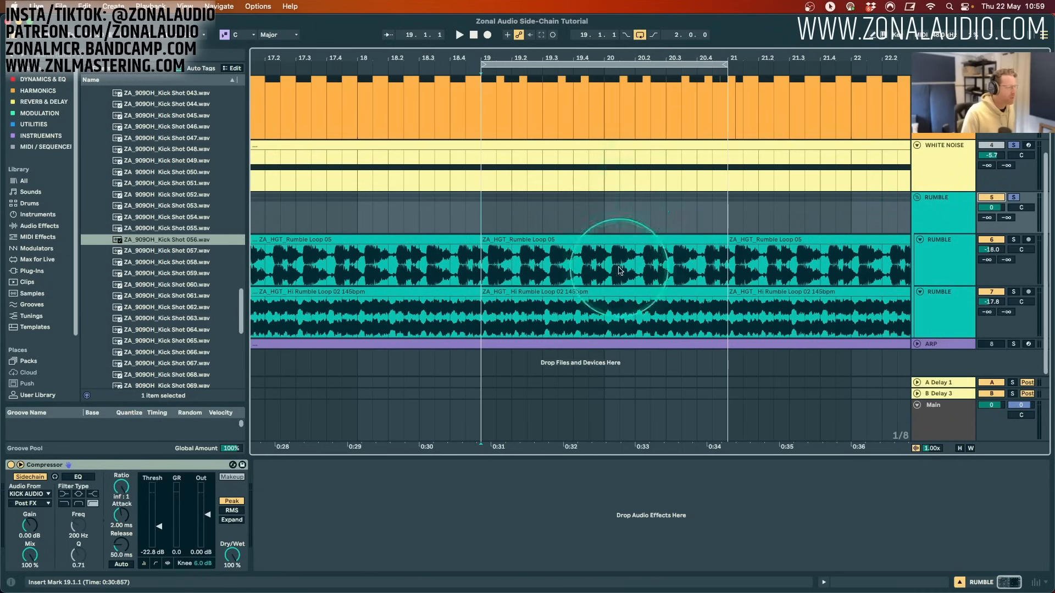
Play bars 19 and 20 of the rumble loops and examine their devices and the RUMBLE group's Compressor.
left_click_drag(482, 257, 728, 309)
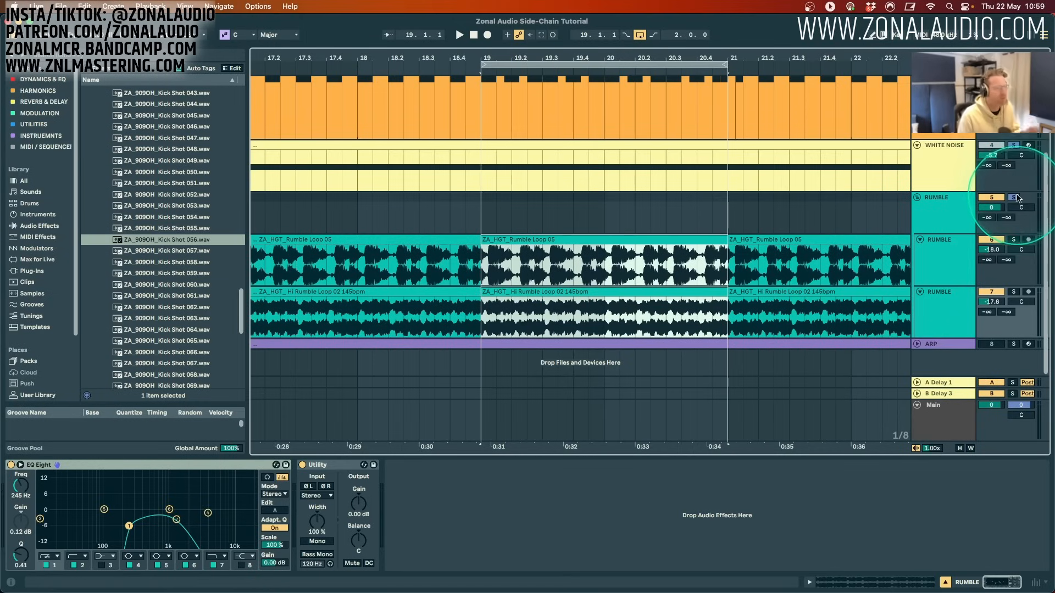
left_click(479, 210)
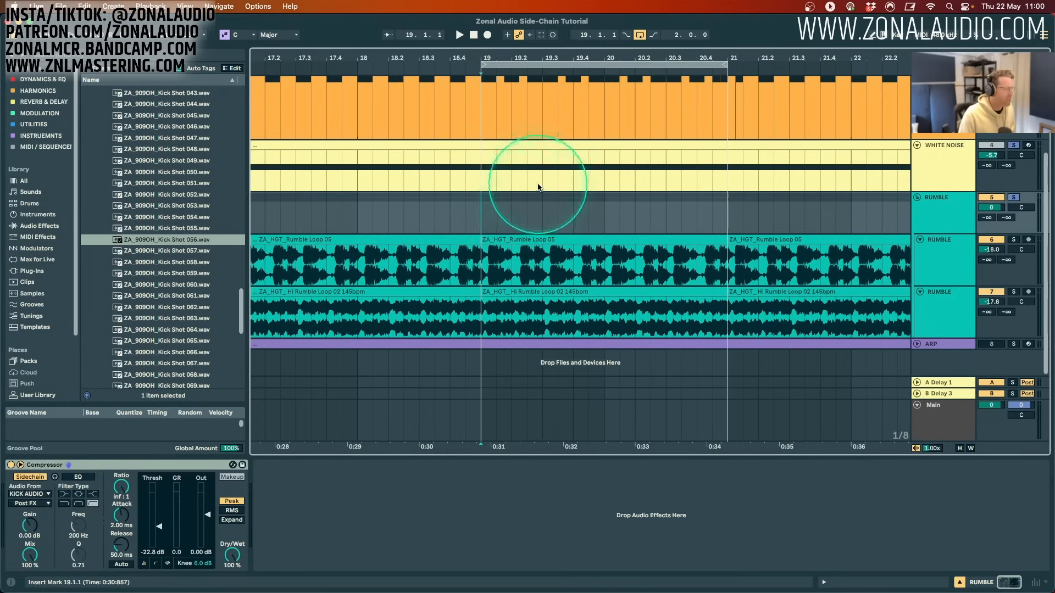
left_click(527, 239)
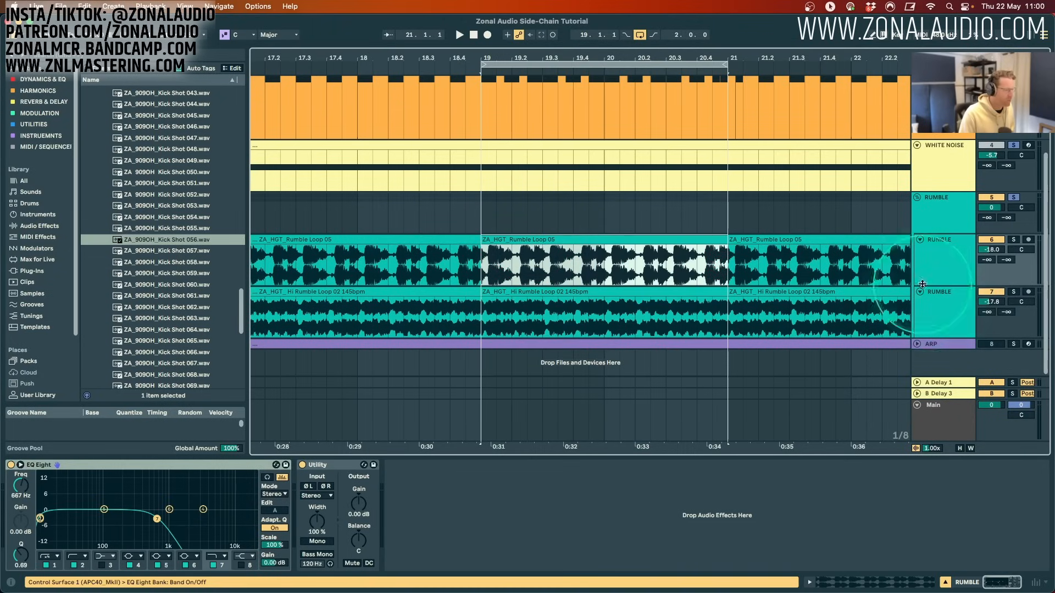
left_click(956, 264)
key("space")
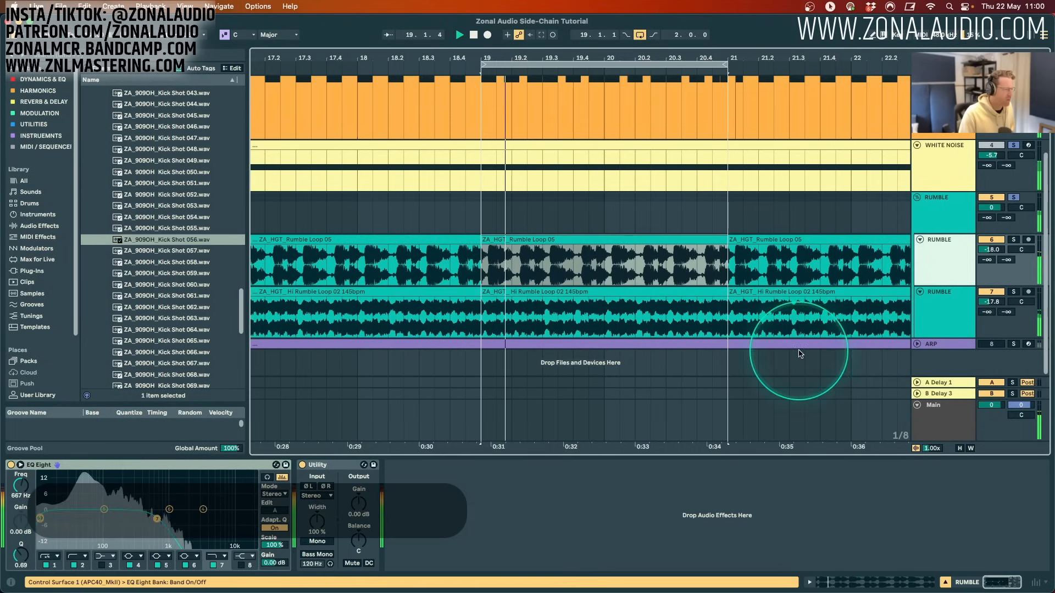
left_click(954, 212)
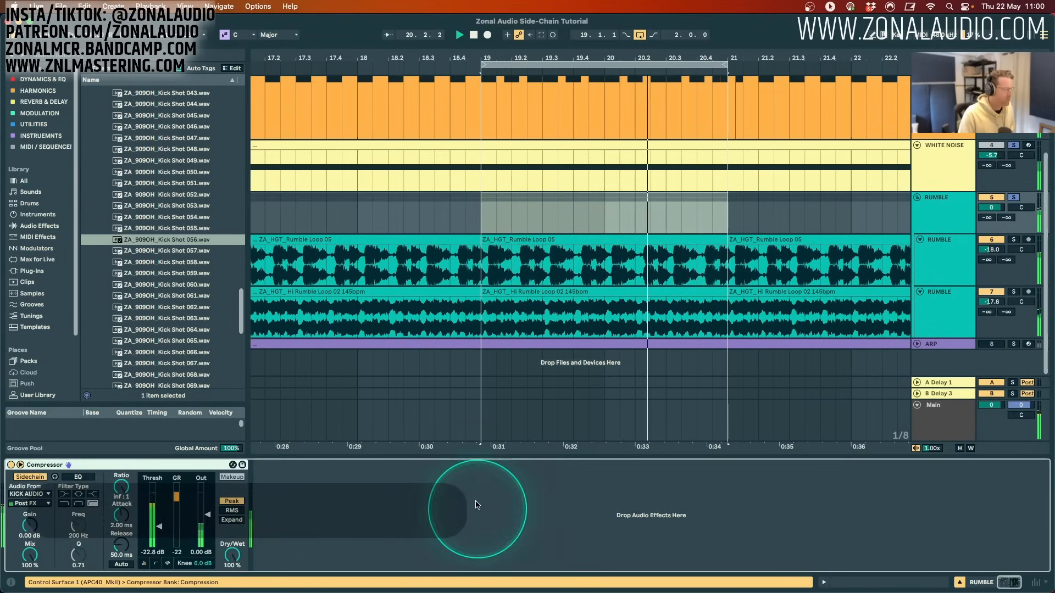
left_click(165, 467)
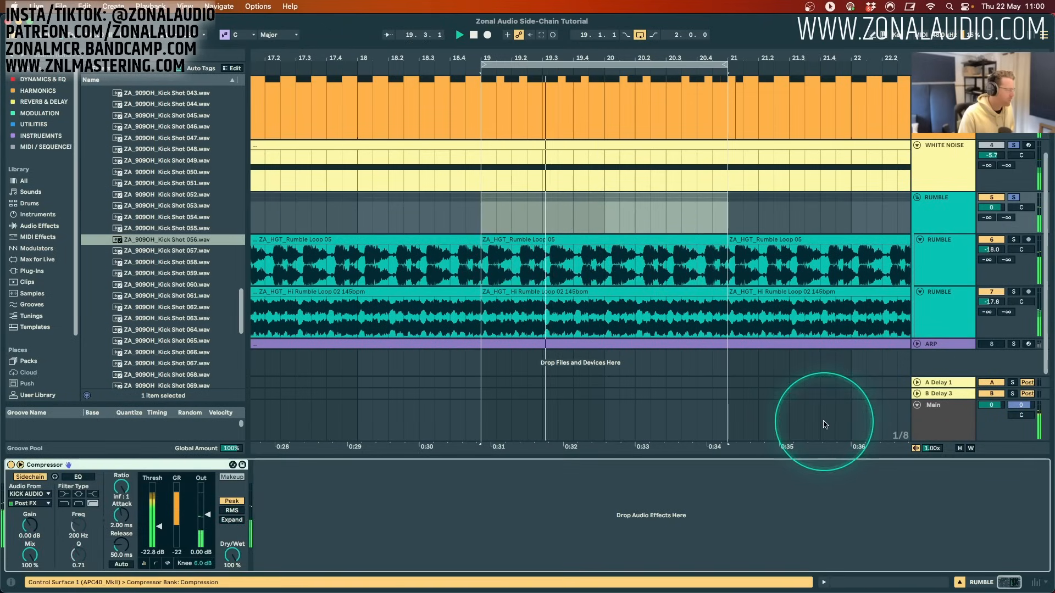
Lower WHITE NOISE to -12.1 dB, activate that track and clear all the track solos.
left_click_drag(997, 155, 997, 164)
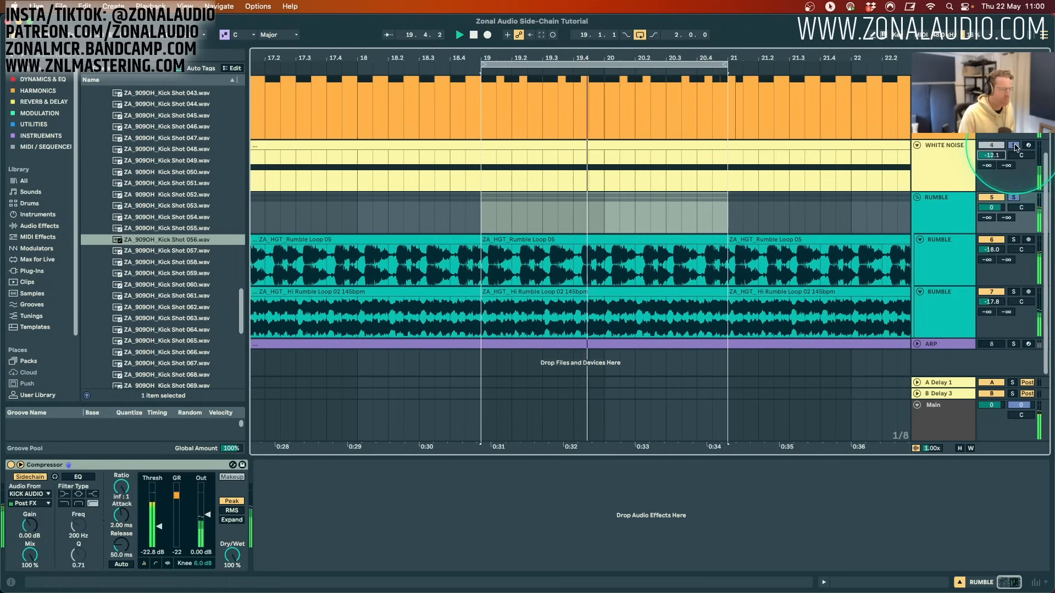
left_click(956, 512)
left_click(227, 511)
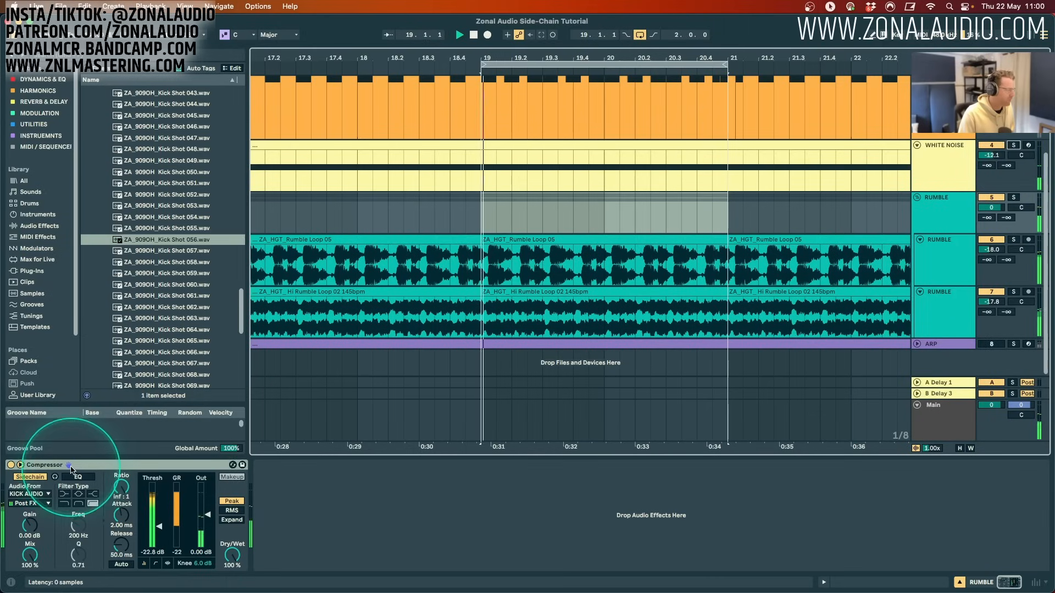
Activate the KICK MIDI track so it plays with the noise and rumble.
left_click(71, 466)
scroll(720, 307, "up", 5)
left_click(998, 146)
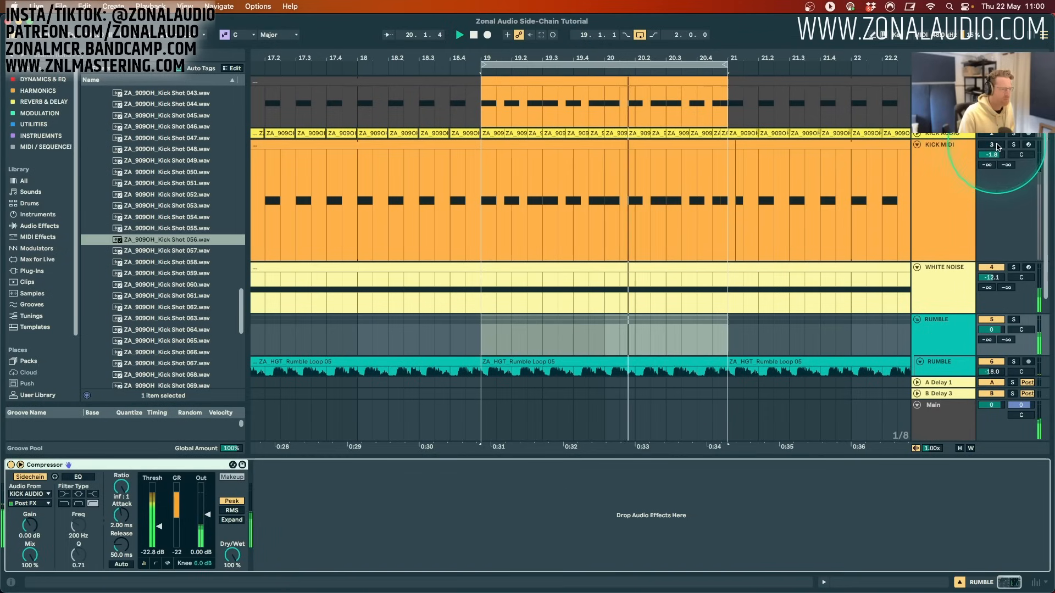
left_click(999, 147)
Assign the SC SIGNAL track's colour to all of its clips.
right_click(929, 96)
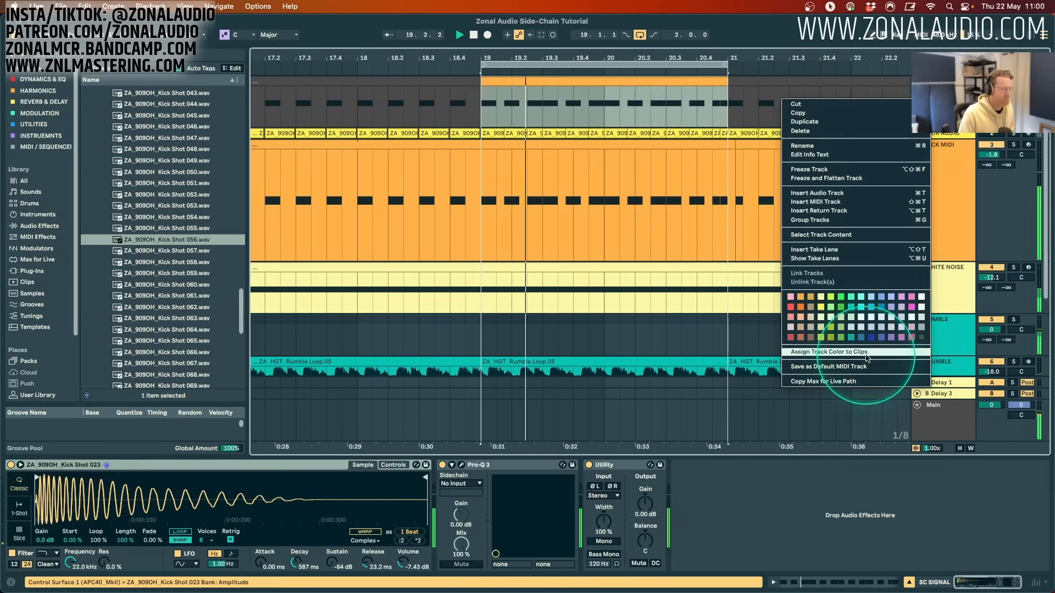
left_click(860, 352)
left_click_drag(637, 57, 638, 29)
Lower the WHITE NOISE track's volume to -15.4 dB and expand its EQ Eight.
left_click(993, 277)
left_click(922, 281)
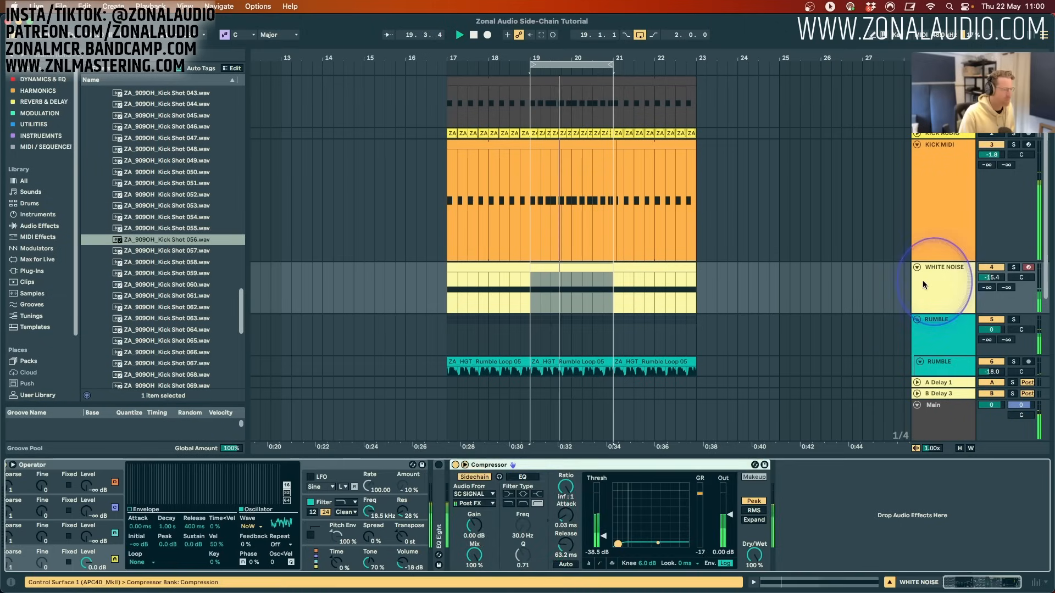
left_click(438, 497)
double_click(439, 497)
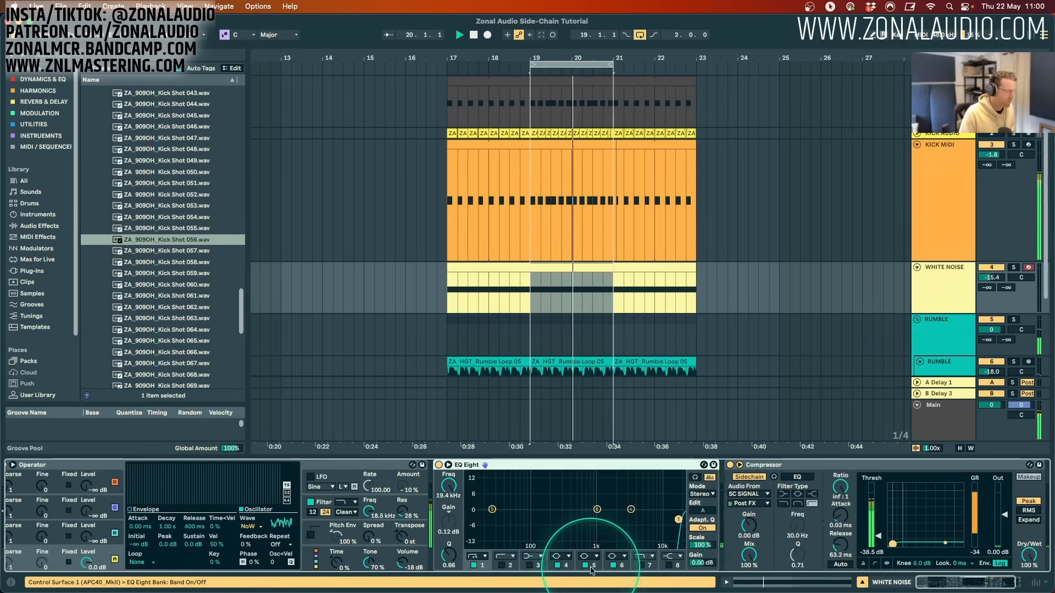
Filter the white noise in EQ Eight with band 1 cutting lows at 138 Hz and band 7 enabled near 5 kHz, and hide the devices.
left_click_drag(678, 519, 540, 528)
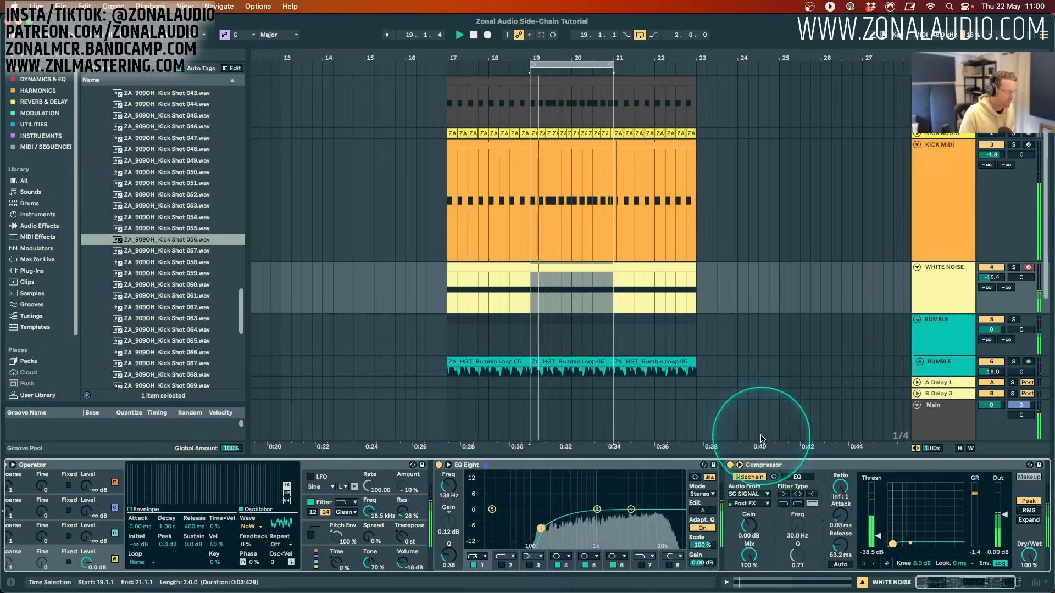
left_click(641, 566)
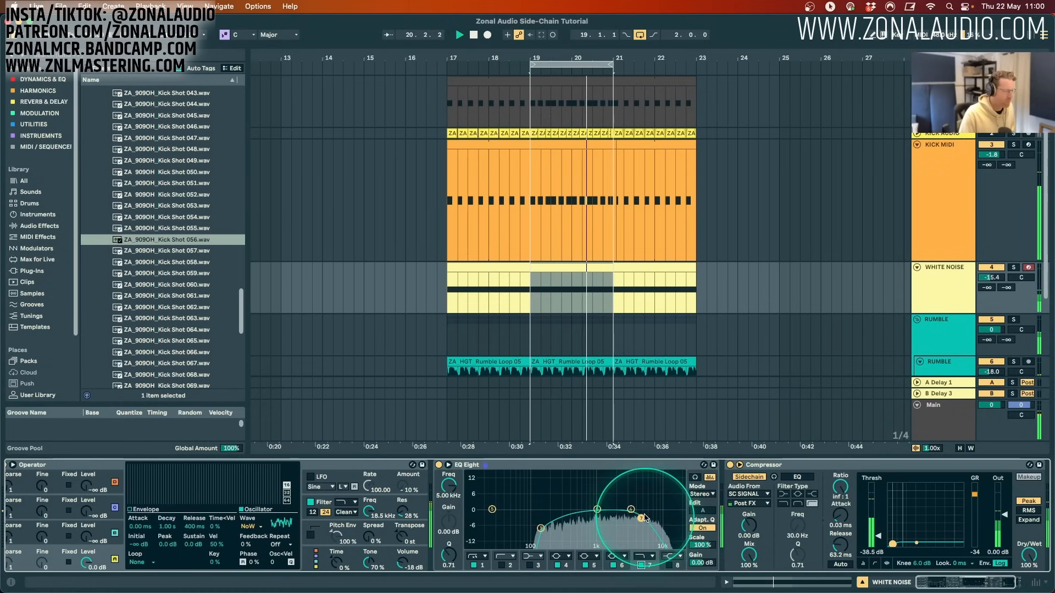
left_click_drag(641, 519, 640, 527)
left_click(860, 585)
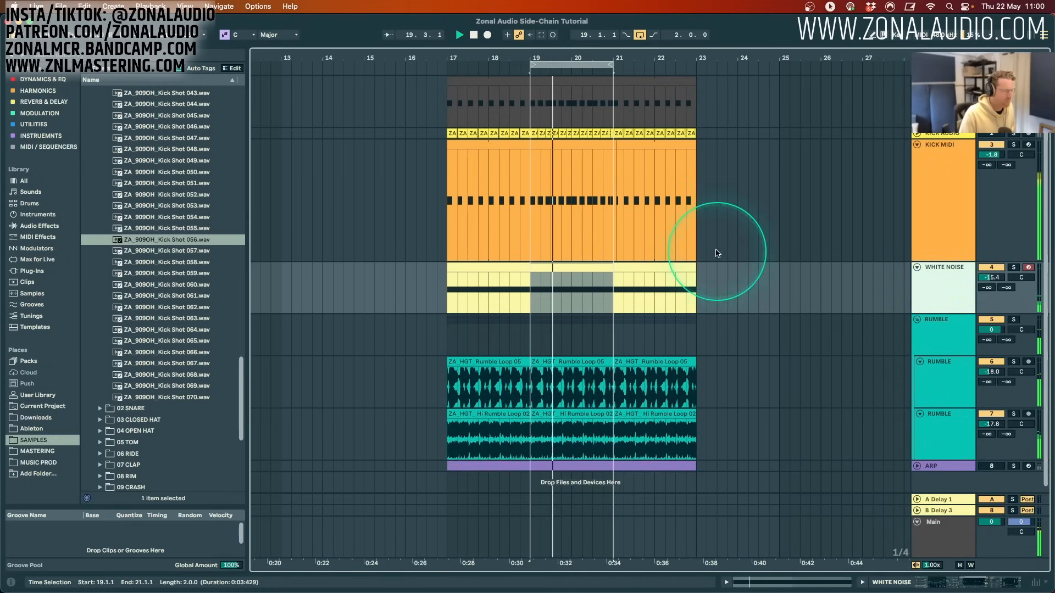
Show the RUMBLE group's Compressor during playback of the bar 19 loop, and stop playback.
left_click_drag(543, 54, 555, 48)
left_click(933, 334)
double_click(931, 334)
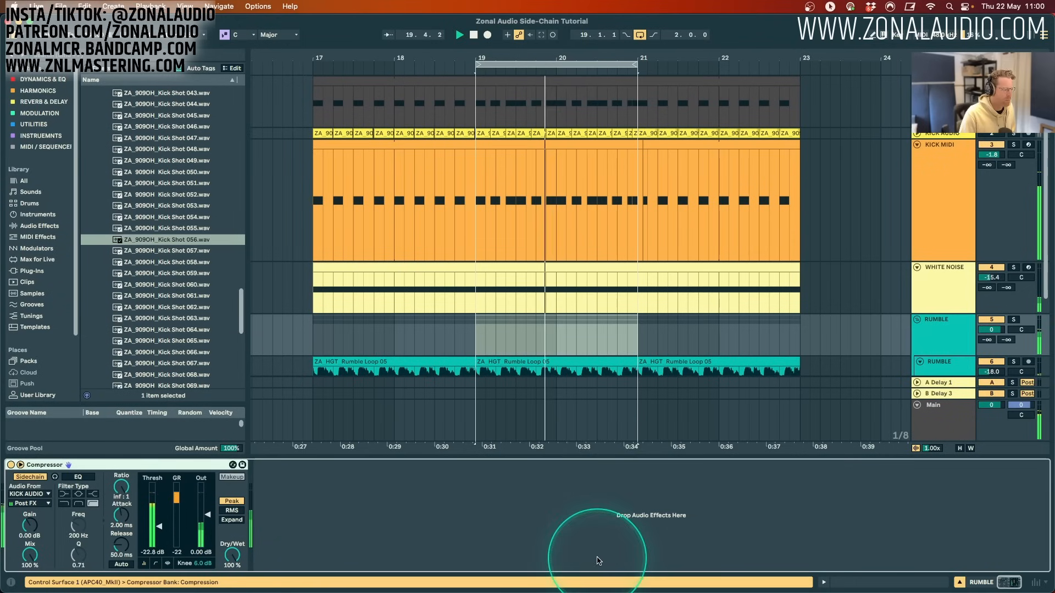
scroll(605, 258, "down", 4)
key("space")
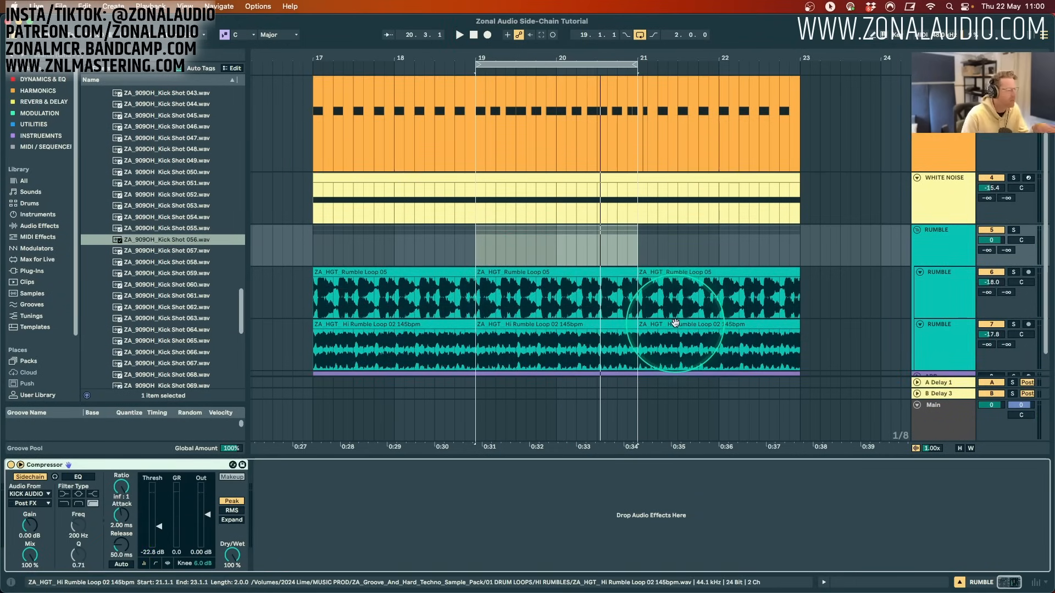
Examine the Rumble Loop 05 waveform from bar 19 and compare its rhythm with the KICK MIDI pattern.
left_click_drag(489, 57, 495, 104)
left_click_drag(361, 295, 641, 298)
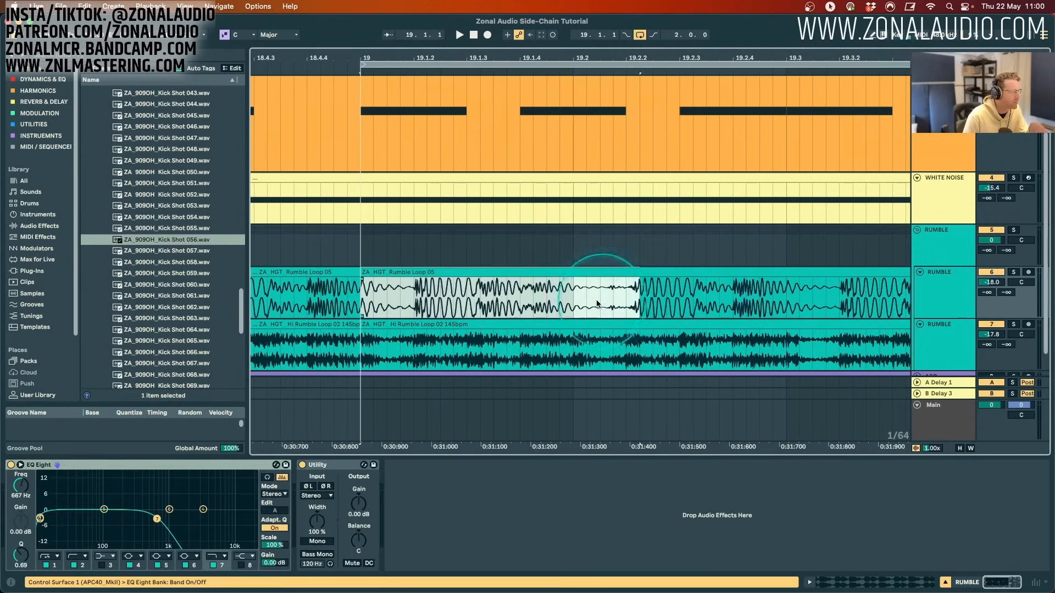
left_click(704, 299)
mouse_move(638, 62)
left_mouse_down()
mouse_move(616, 54)
mouse_move(633, 53)
left_mouse_up()
scroll(526, 229, "up", 3)
left_click(384, 171)
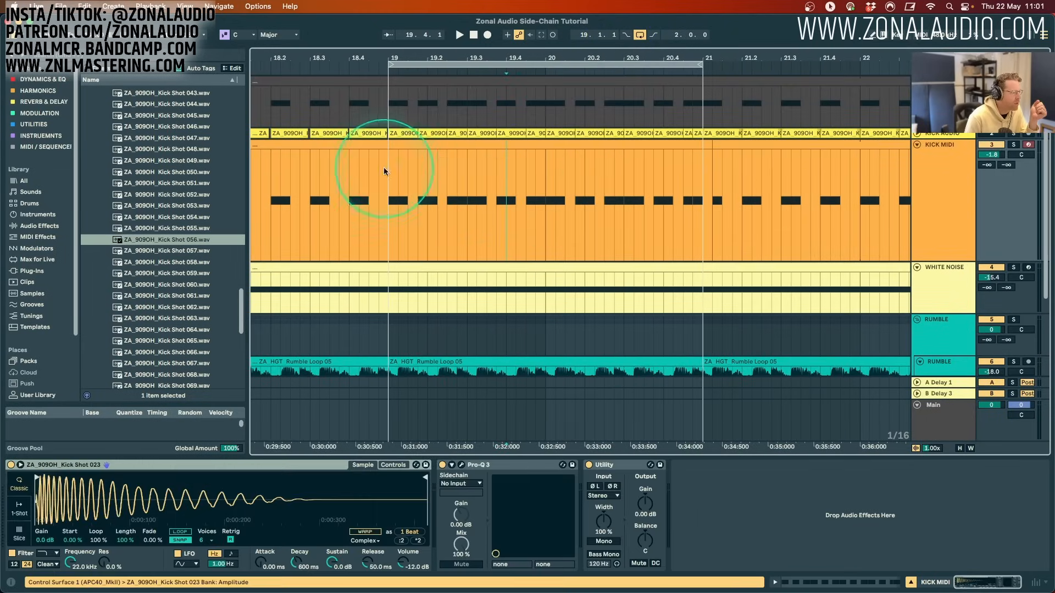
left_click(407, 146)
scroll(470, 215, "down", 3)
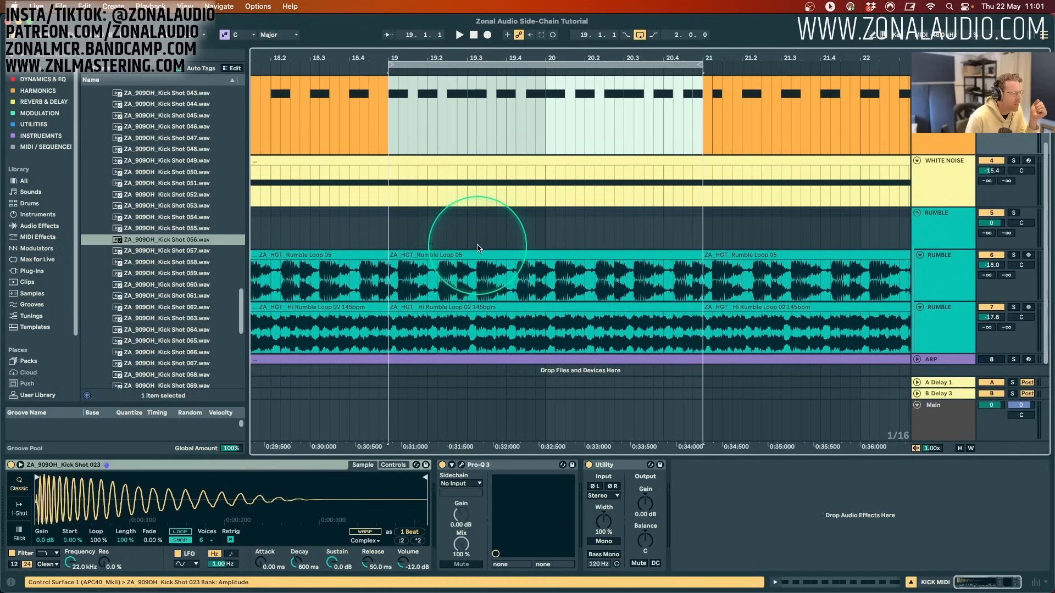
Set the RUMBLE group Compressor's side-chain source to SC SIGNAL and start playback.
left_click(941, 230)
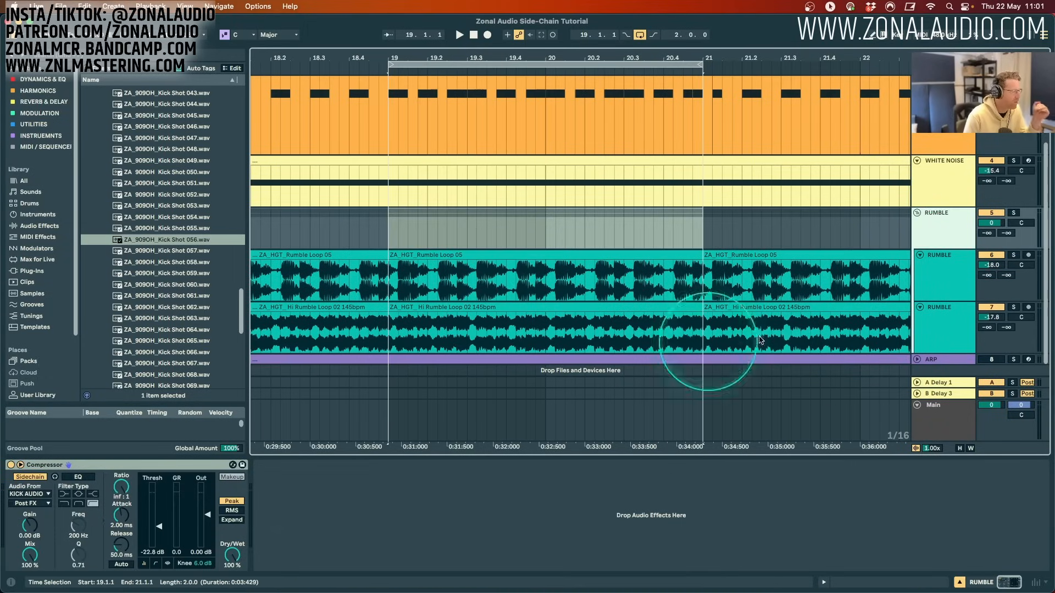
left_click(199, 474)
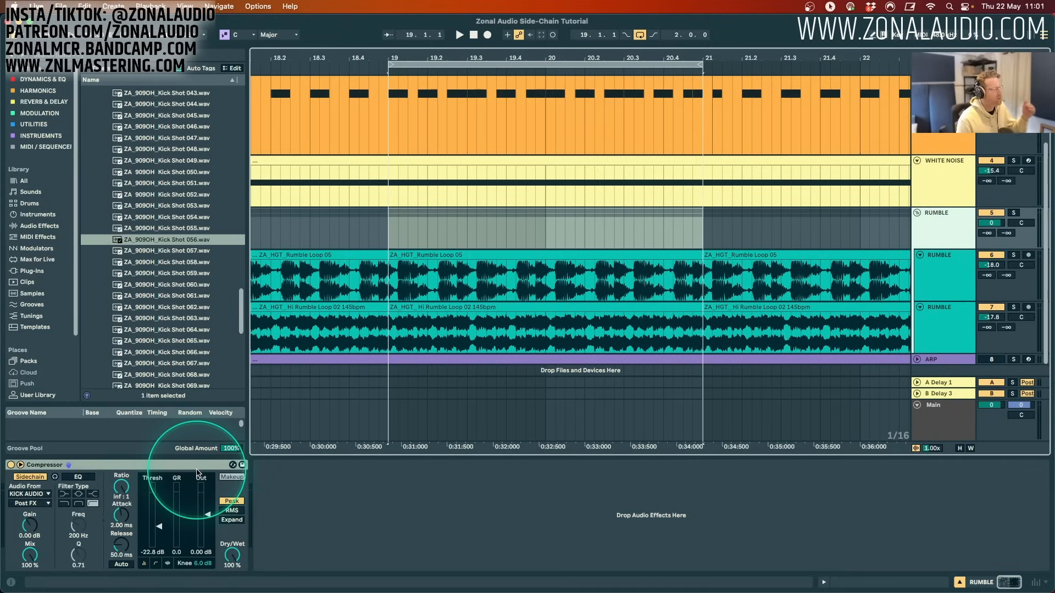
left_click(36, 465)
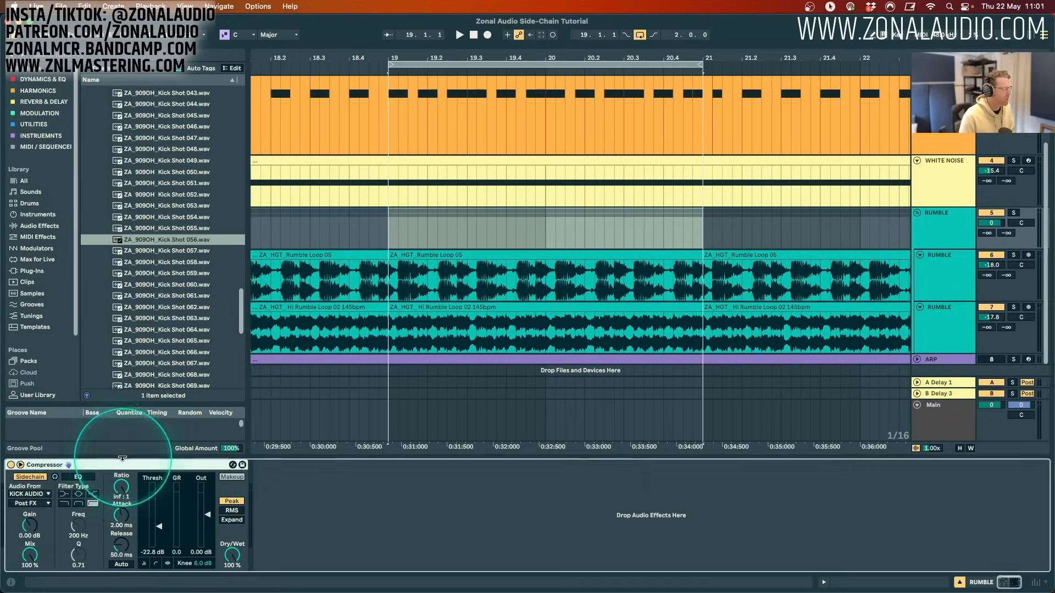
left_click(31, 494)
left_click(31, 395)
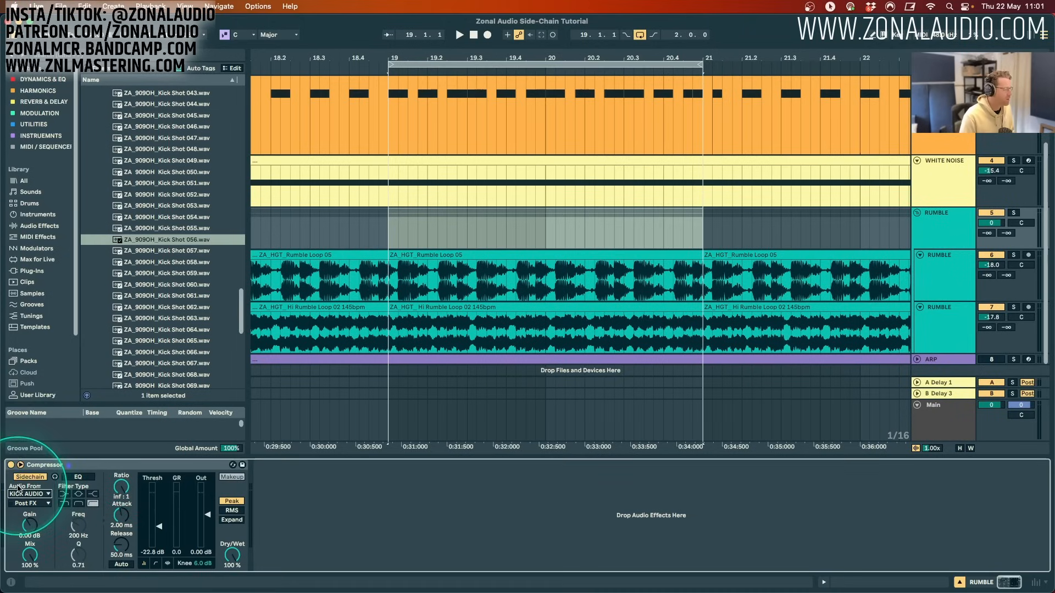
left_click(26, 494)
left_click(26, 406)
key("space")
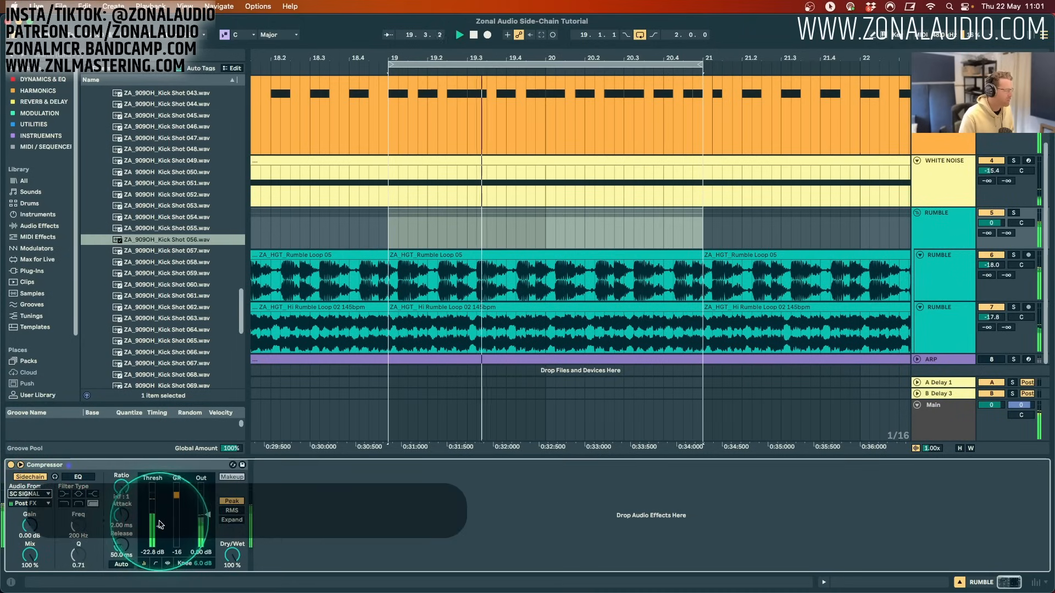
Set the RUMBLE Compressor to 0.11 ms attack, 49.2 ms release and -30.5 dB threshold, comparing the sound with it bypassed.
left_click_drag(158, 527, 122, 530)
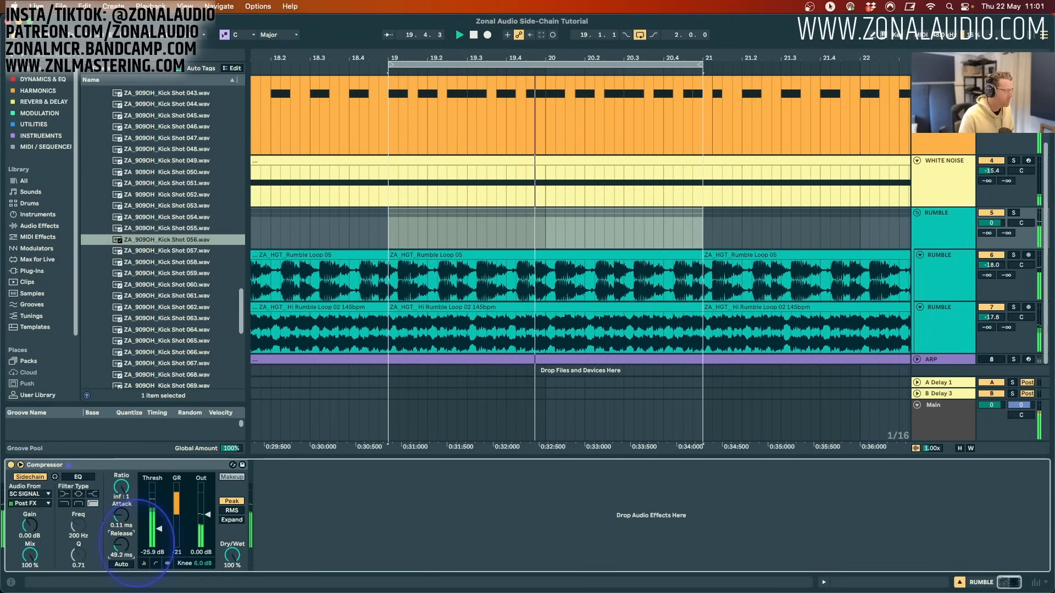
left_click(11, 465)
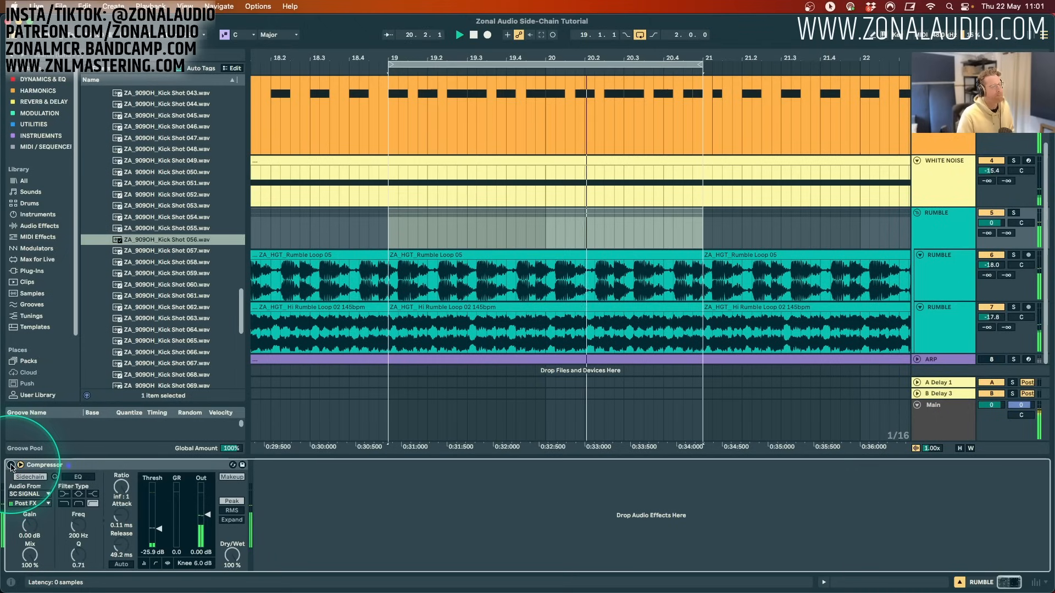
left_click(11, 466)
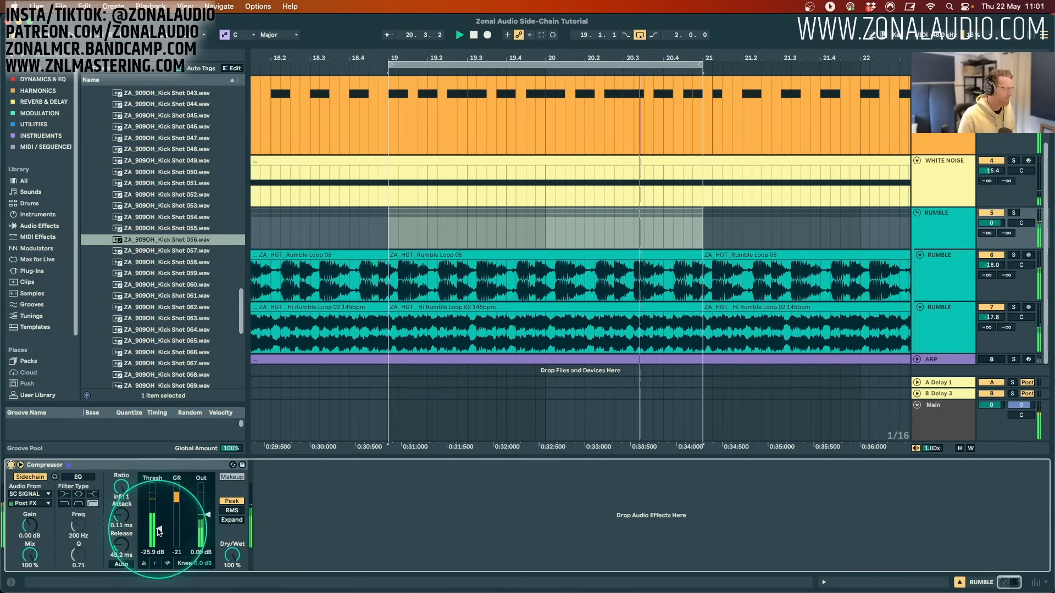
left_click_drag(168, 524, 169, 528)
left_click(118, 516)
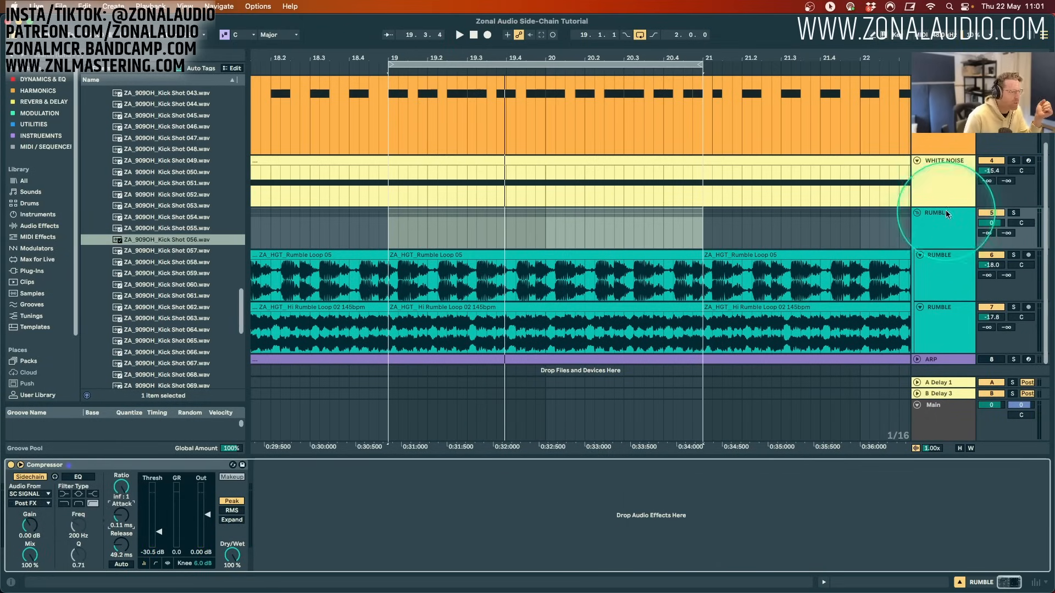
Review the devices on the WHITE NOISE, ARP and RUMBLE tracks, unfolding the ARP track.
left_click(940, 174)
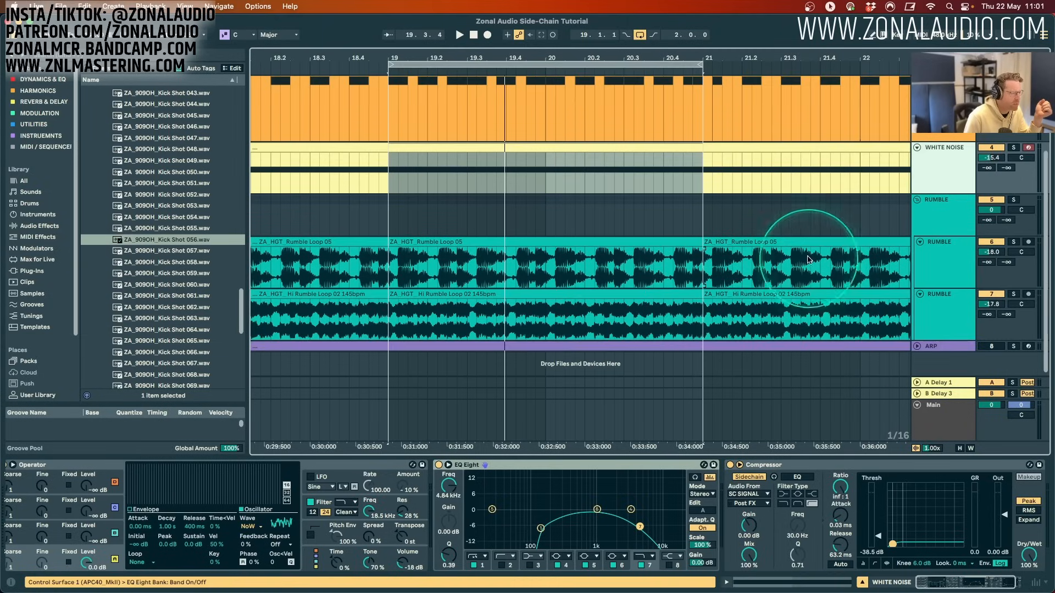
left_click(942, 348)
left_click(917, 346)
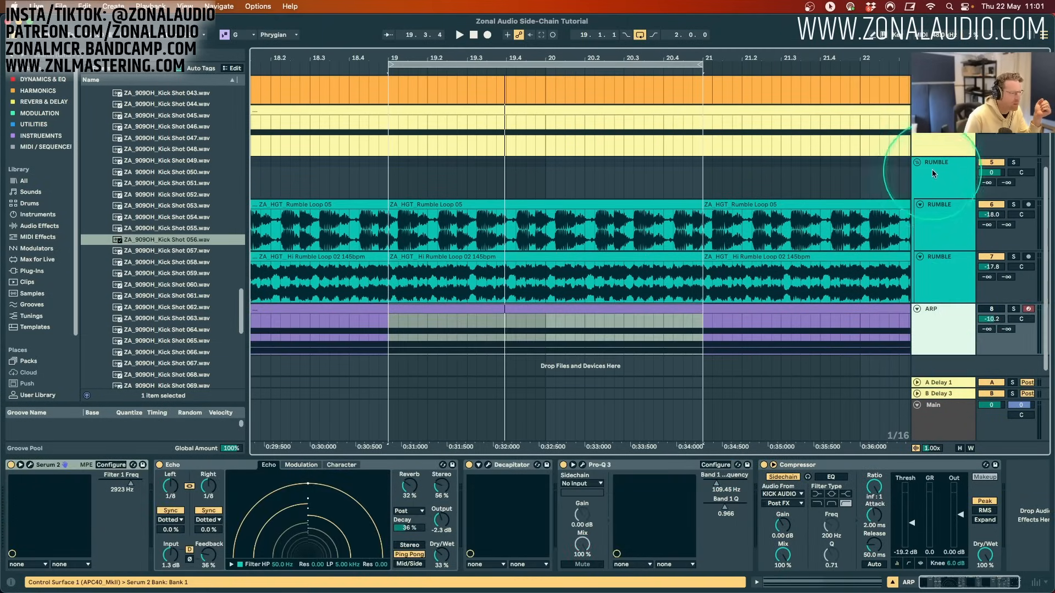
left_click(964, 171)
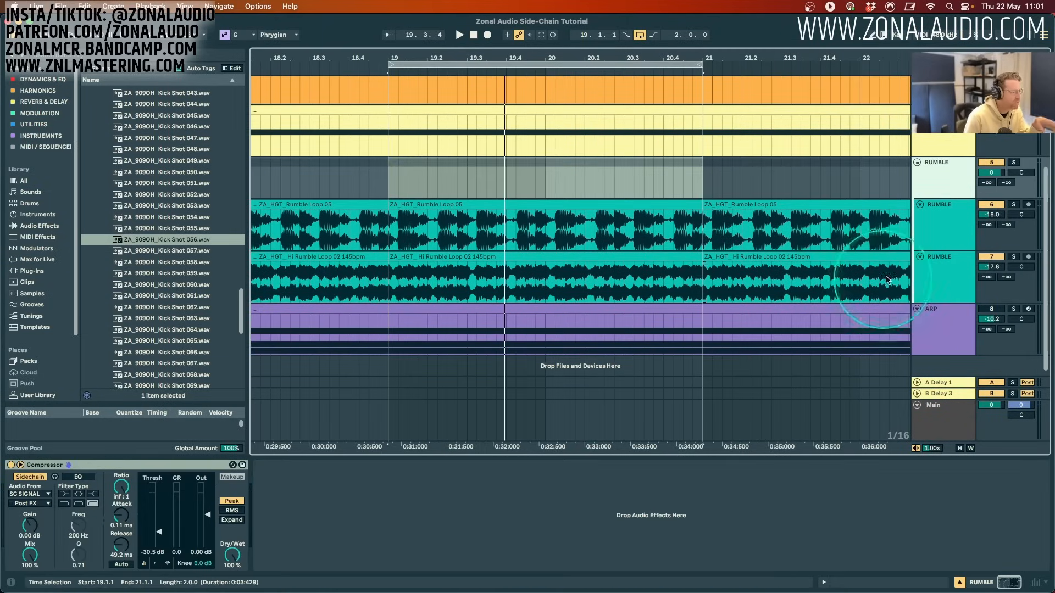
left_click(944, 275)
Switch off the RUMBLE group's Compressor, add Pro-Q 3 after it and shrink the plug-in window.
left_click(941, 182)
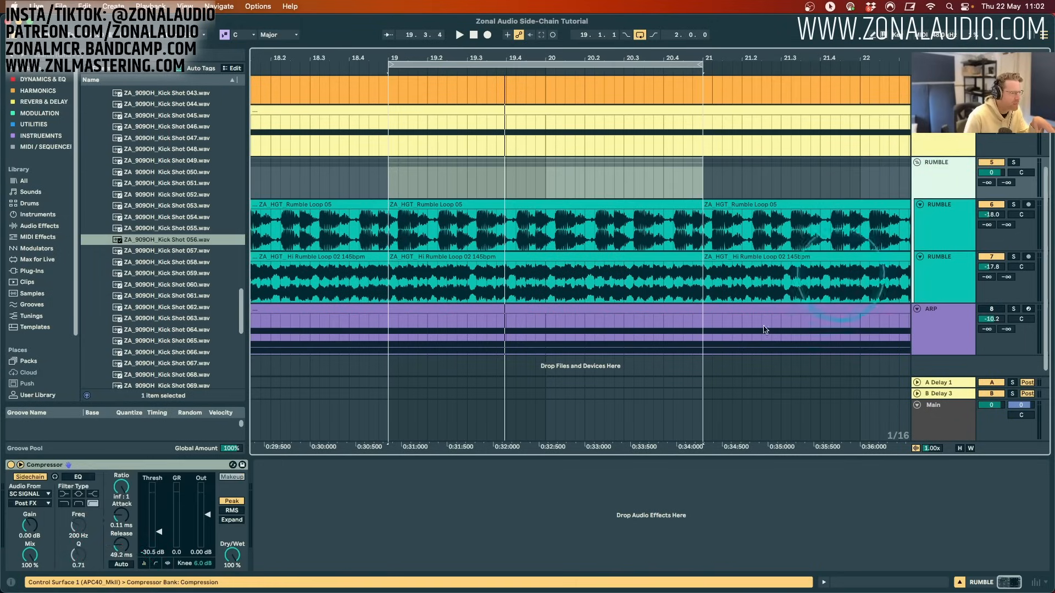
left_click(11, 465)
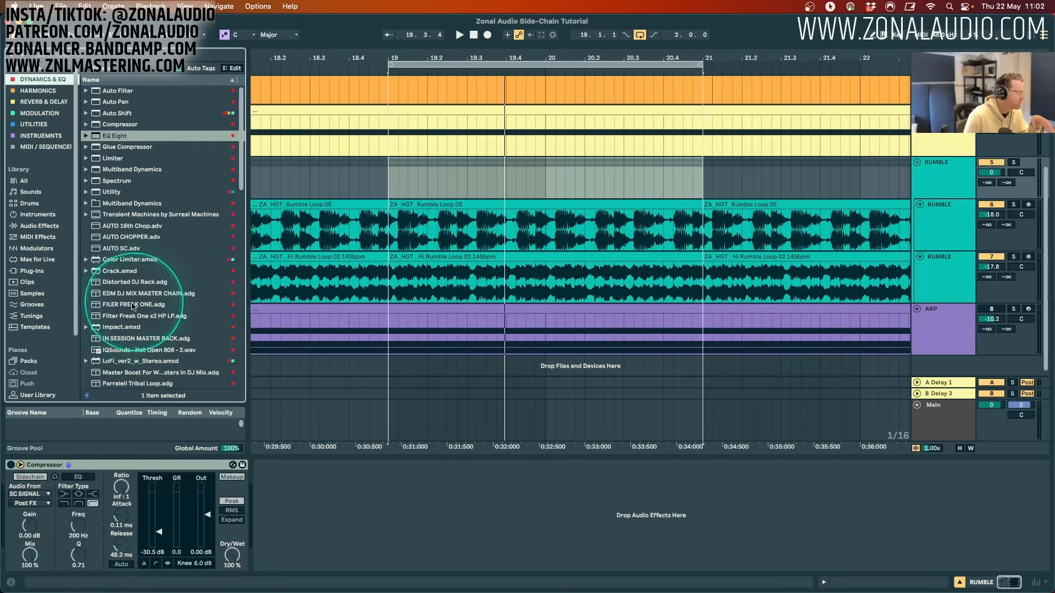
scroll(137, 308, "down", 10)
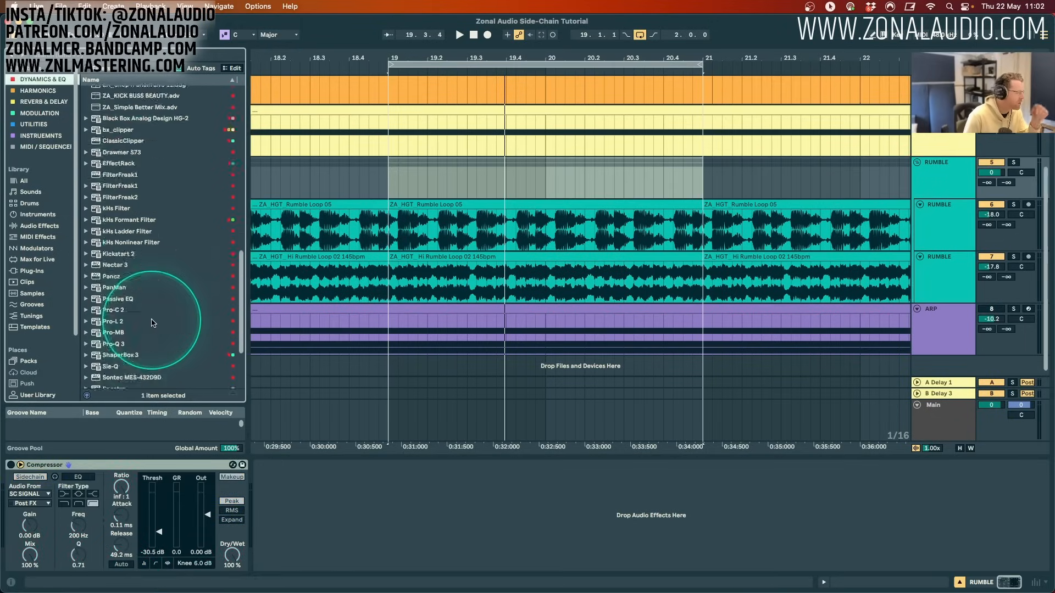
double_click(110, 286)
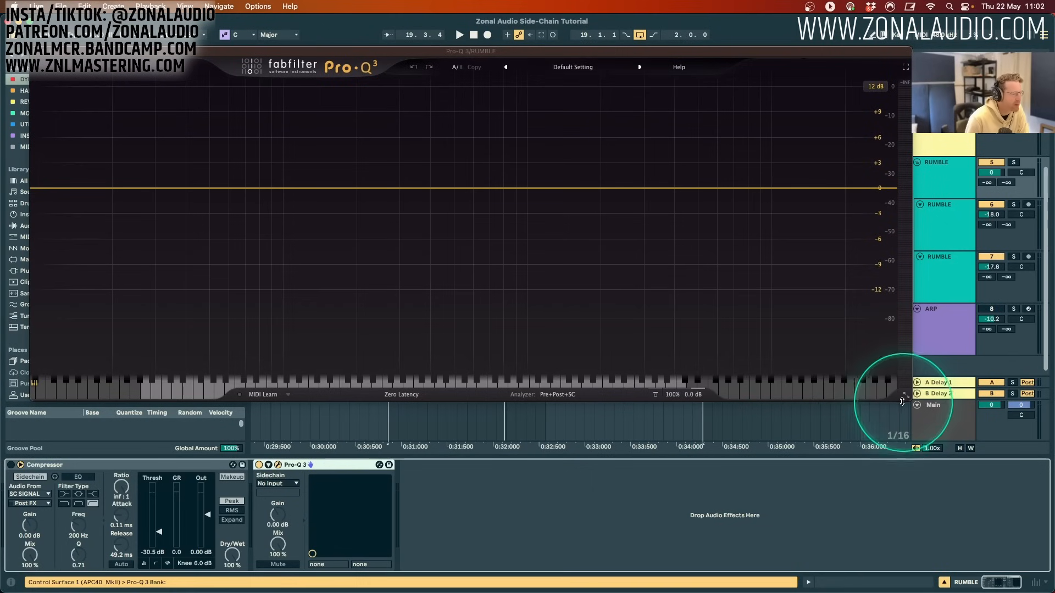
left_click_drag(909, 398, 839, 387)
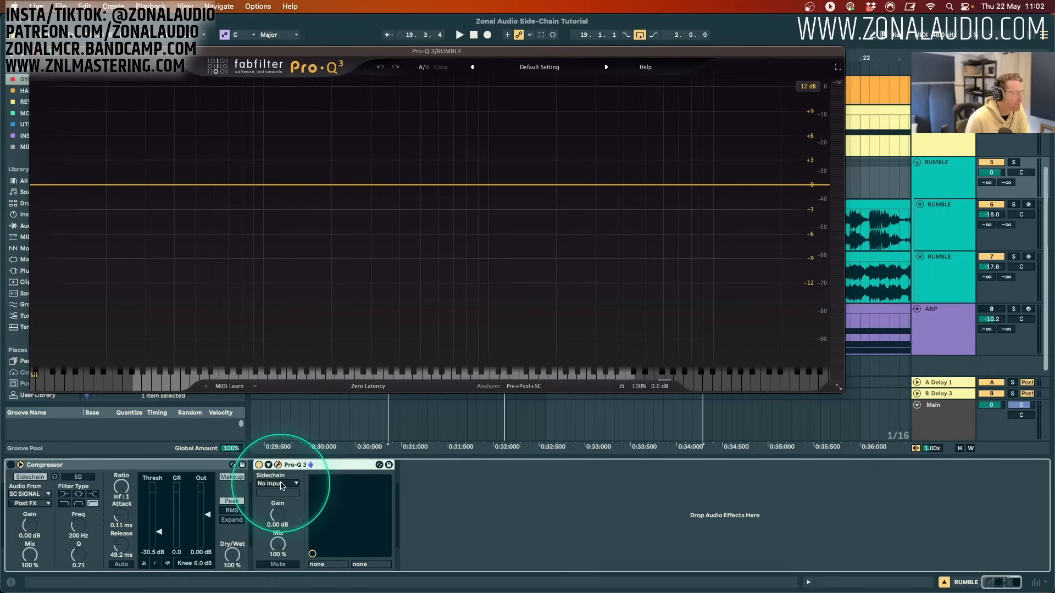
Add a bell band in Pro-Q 3 and place it at 141.62 Hz with 0 dB gain.
left_click_drag(308, 186, 309, 186)
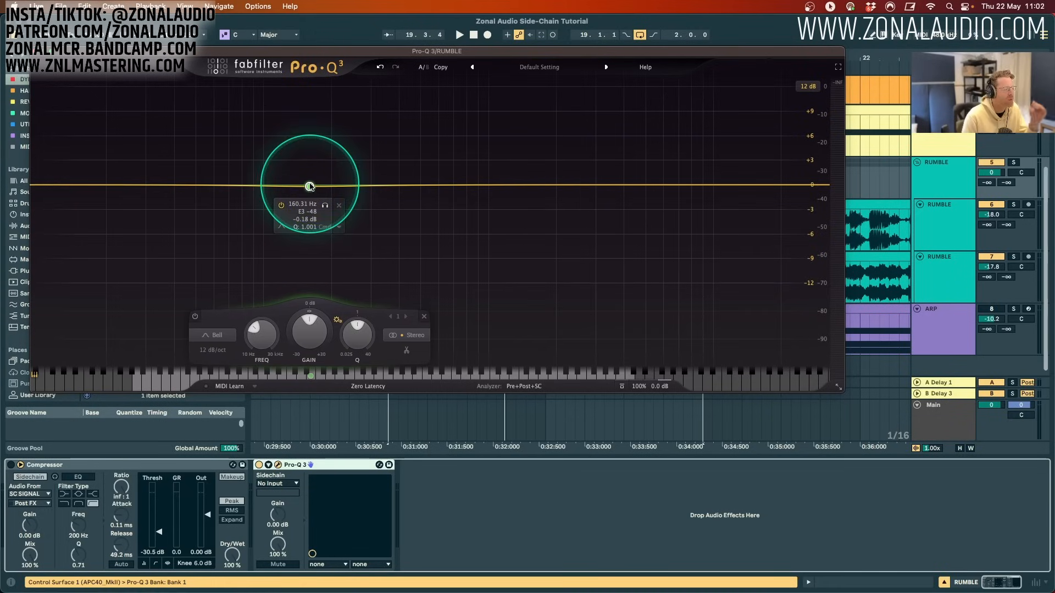
left_click(324, 207)
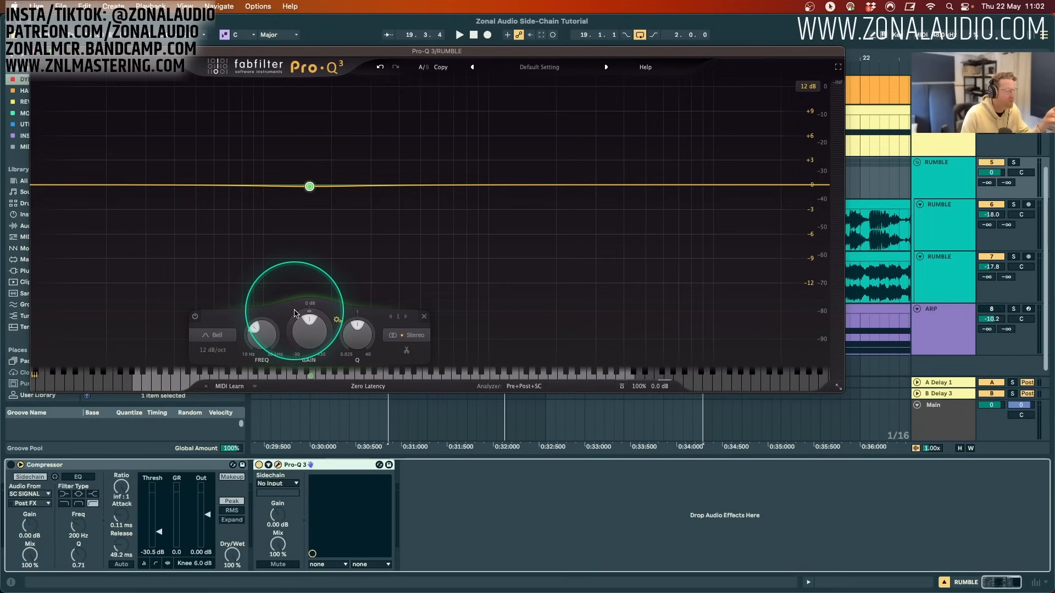
mouse_move(305, 224)
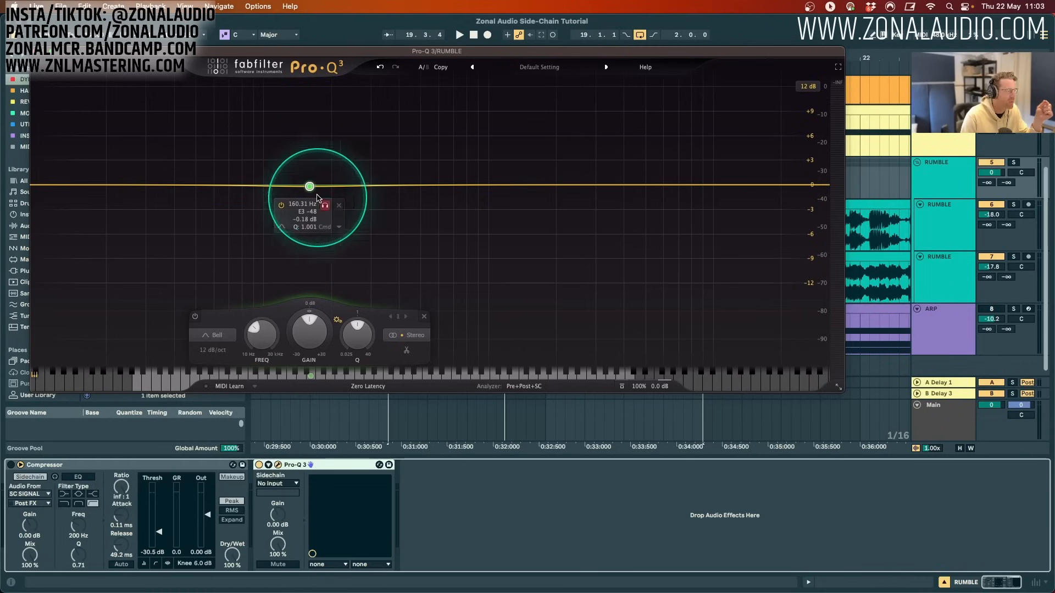
left_click_drag(309, 186, 298, 186)
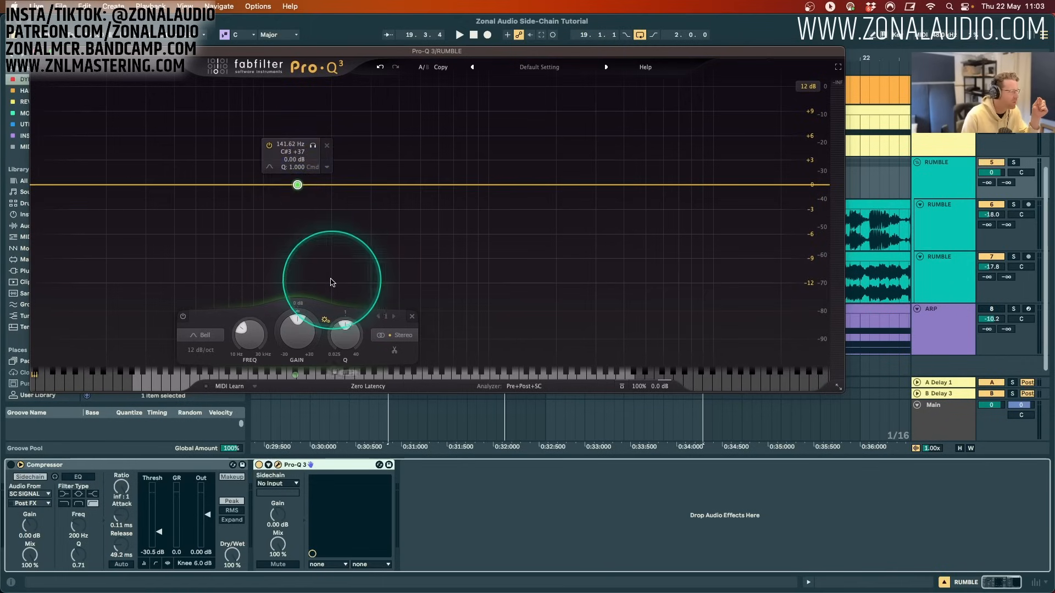
Make the bell band dynamic with a downward range and set Pro-Q 3's side-chain input to SC SIGNAL.
left_click_drag(300, 328, 298, 399)
left_click(277, 483)
left_click(267, 448)
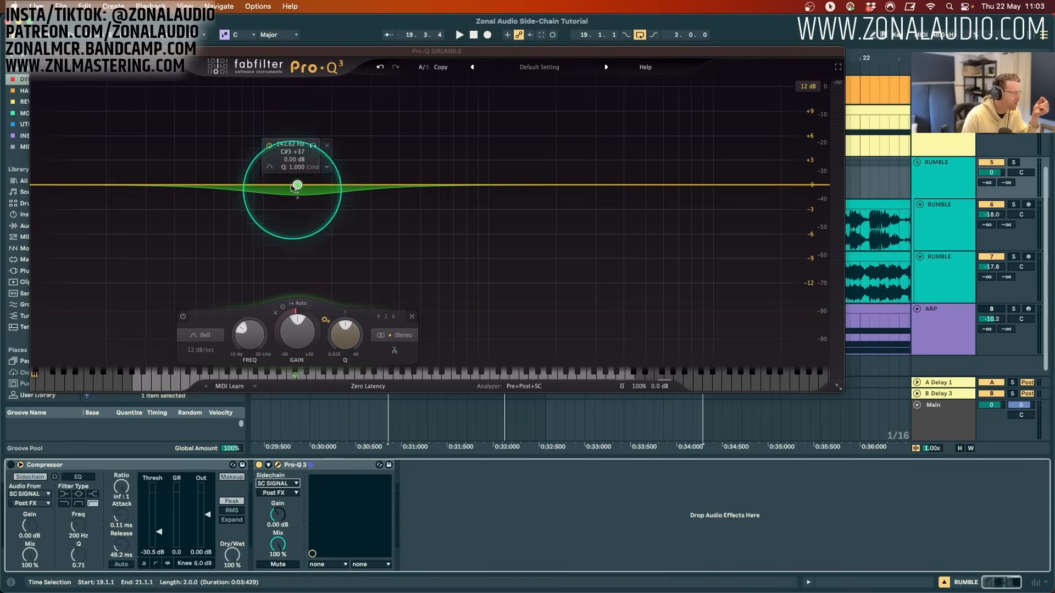
Change the dynamic band's shape to Low Shelf and turn off its automatic threshold.
left_click(270, 169)
left_click(282, 177)
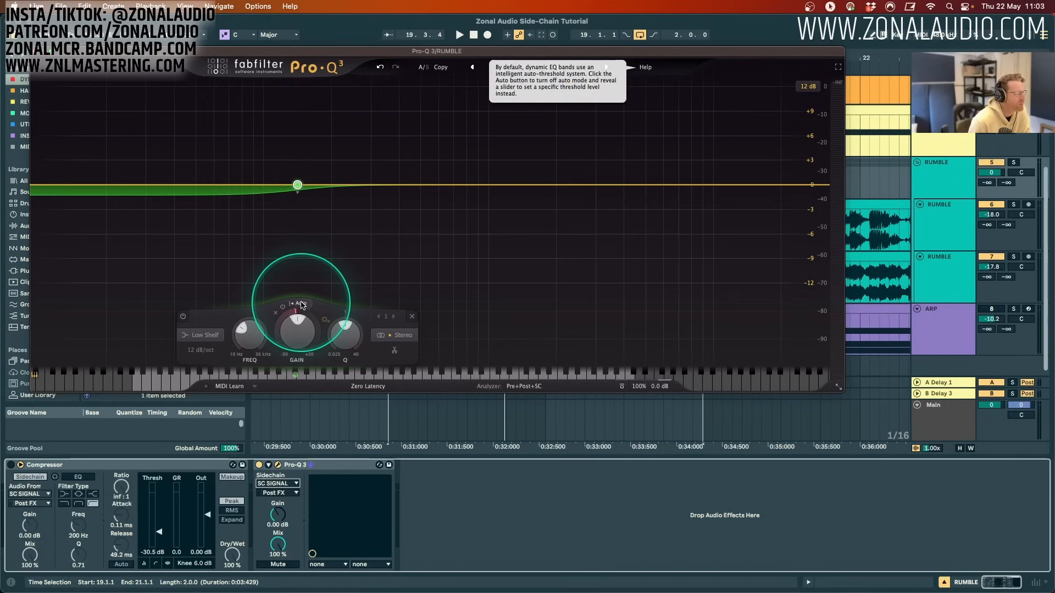
left_click(300, 304)
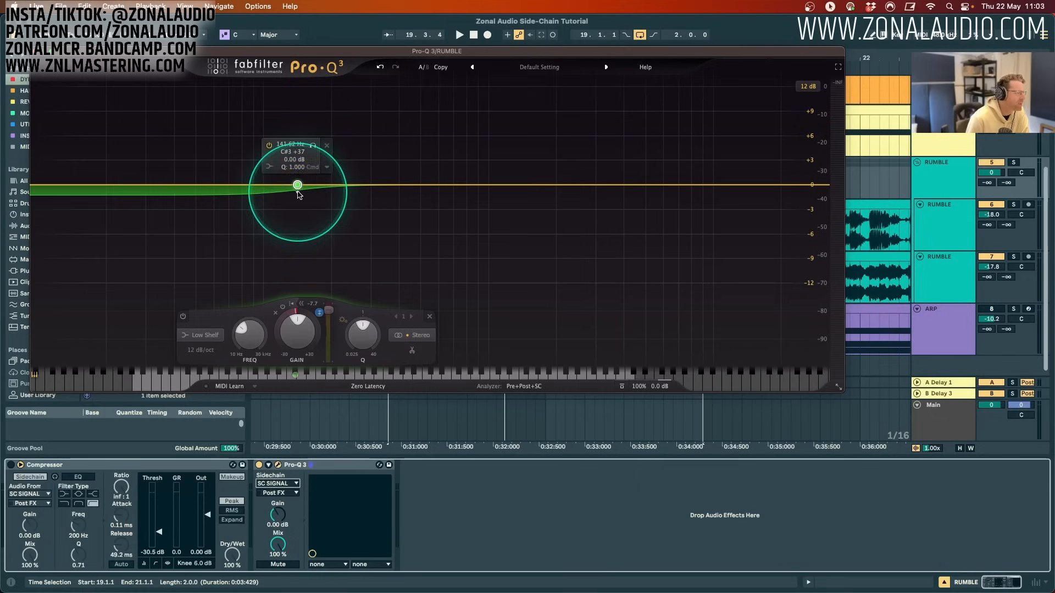
Deepen the low shelf's dynamic range, move the band to 331.15 Hz and close the Pro-Q 3 window.
left_click_drag(298, 193, 301, 225)
mouse_move(298, 186)
left_mouse_down()
mouse_move(380, 185)
mouse_move(382, 198)
mouse_move(385, 165)
mouse_move(388, 178)
left_mouse_up()
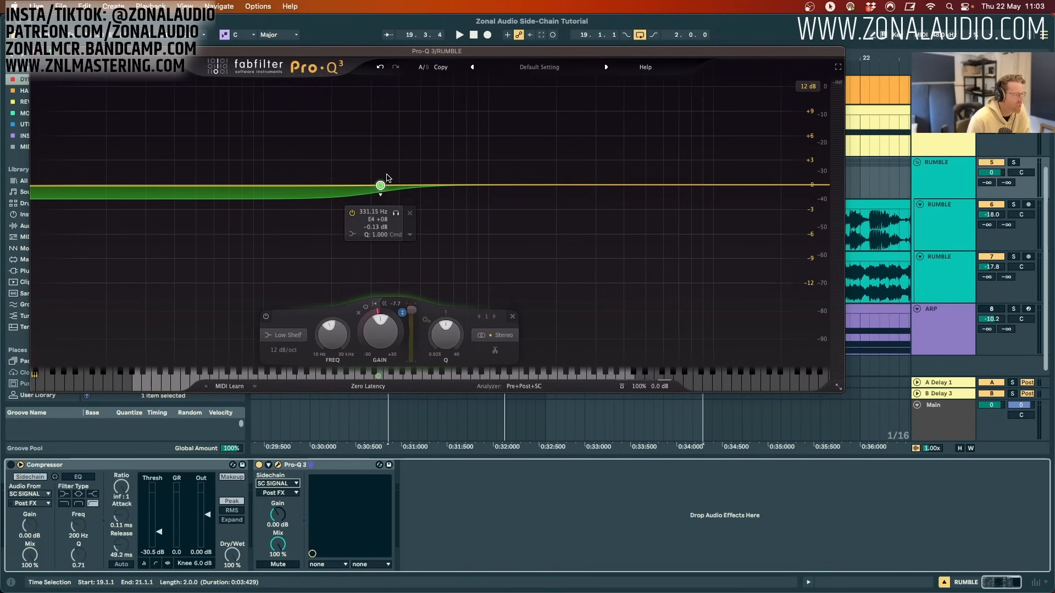
left_click(37, 51)
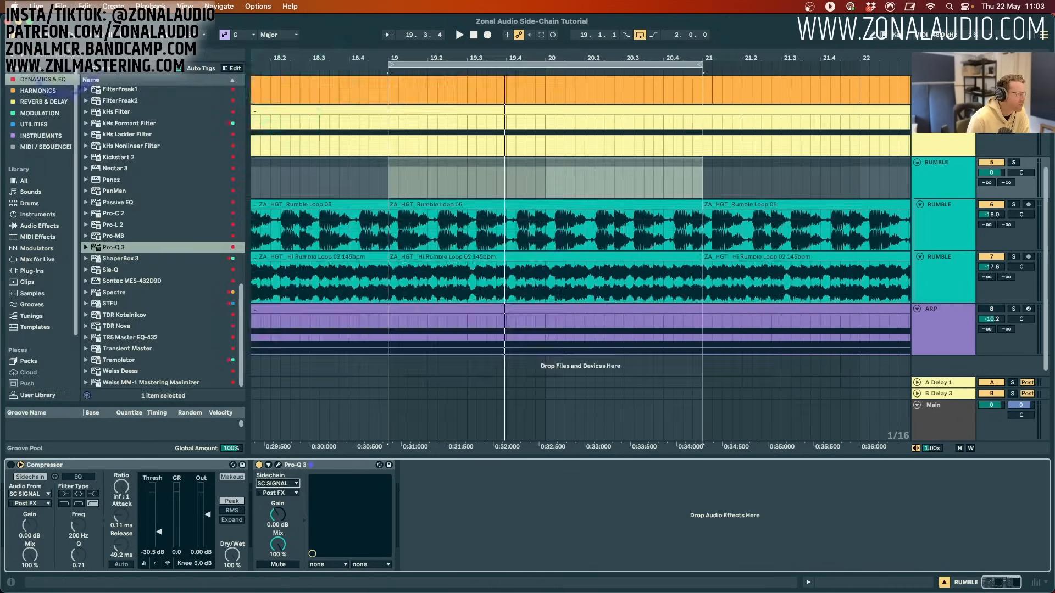
Inspect the first kick clip at bar 19 on the KICK AUDIO track, and fold the track.
scroll(525, 117, "up", 5)
left_click(426, 154)
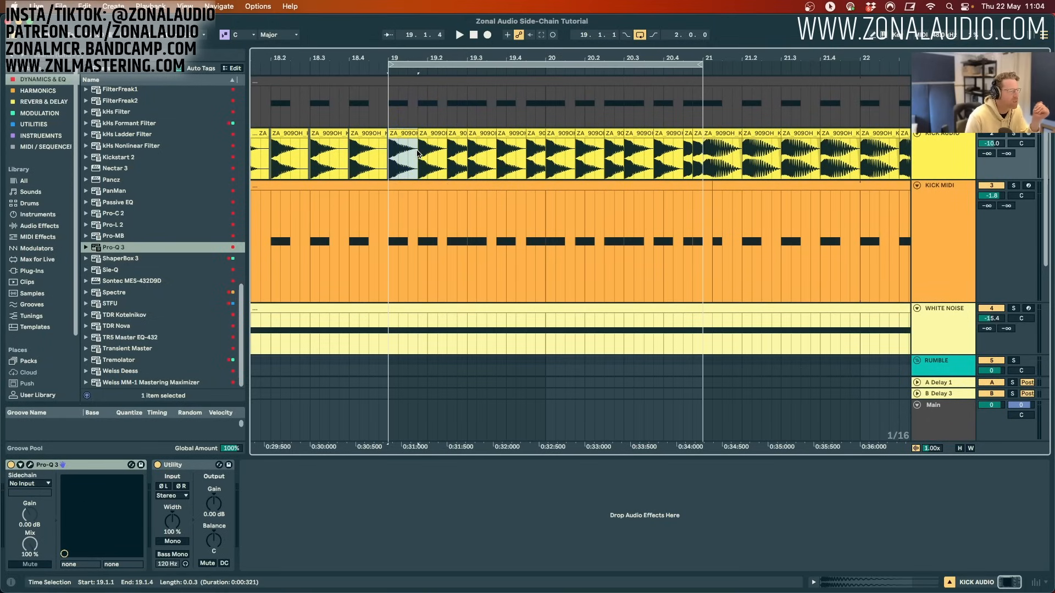
left_click(919, 136)
left_click(918, 134)
Highlight the SC SIGNAL trigger from 19.1.1 to 19.1.4 and bring back the RUMBLE group's devices.
left_click(943, 83)
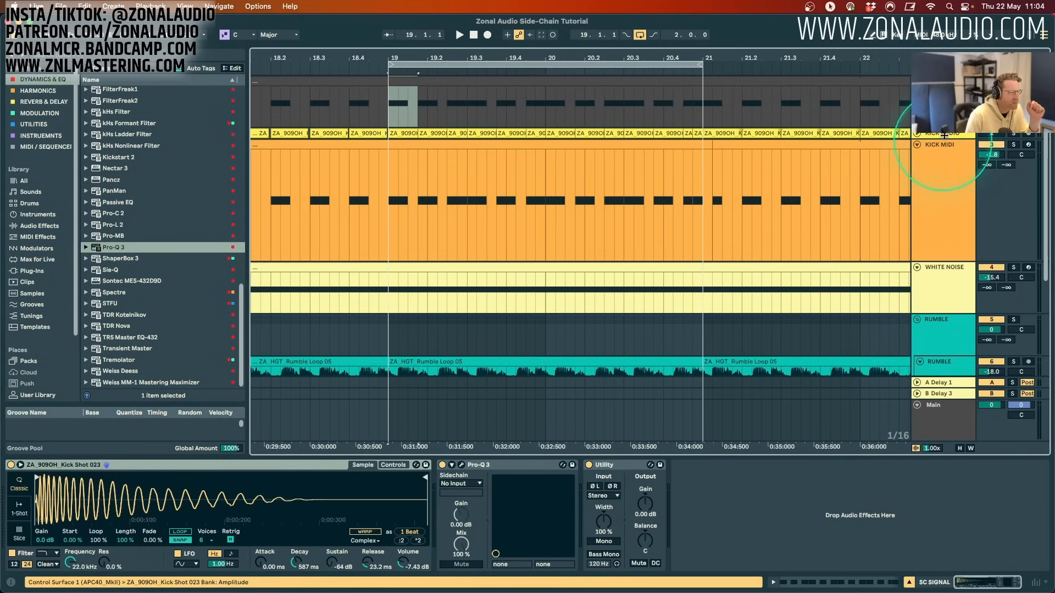
left_click(417, 98)
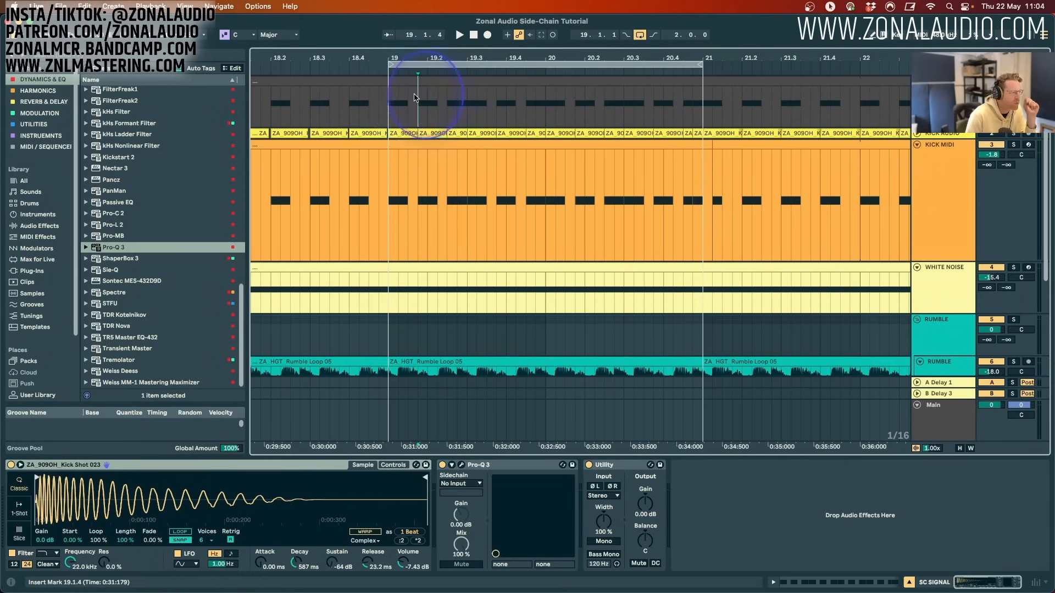
left_click_drag(414, 97, 383, 84)
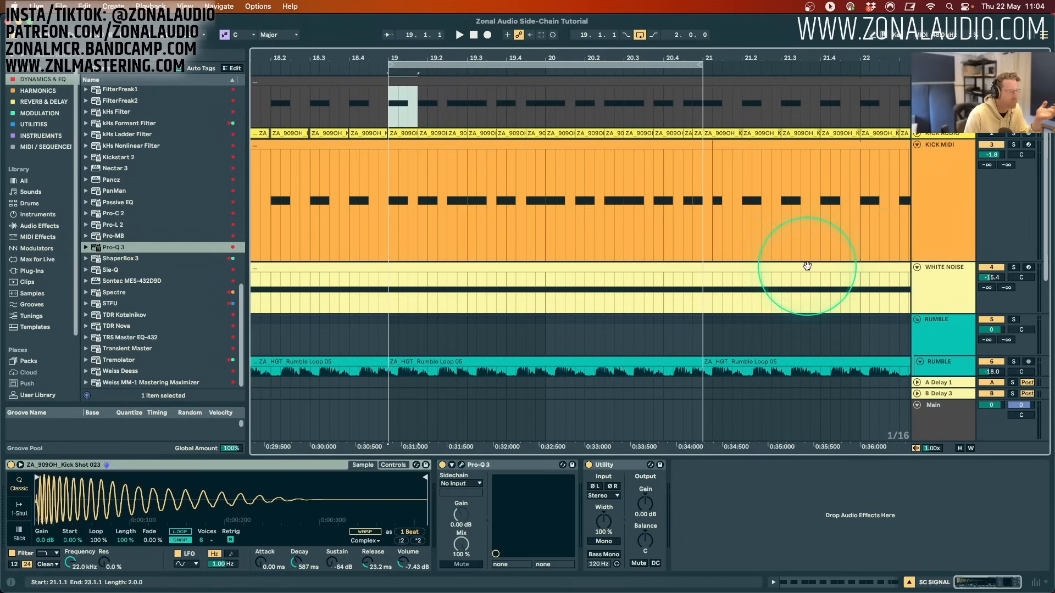
scroll(654, 243, "down", 5)
left_click(936, 185)
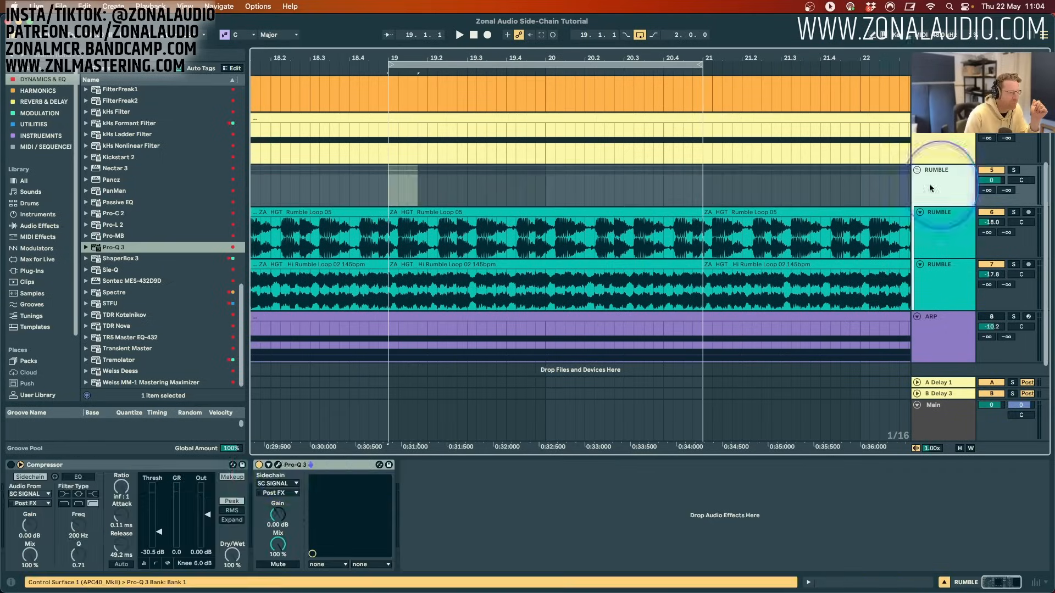
Open the RUMBLE group's Pro-Q 3 and route SC SIGNAL, Post FX, into its sidechain input.
left_click(277, 465)
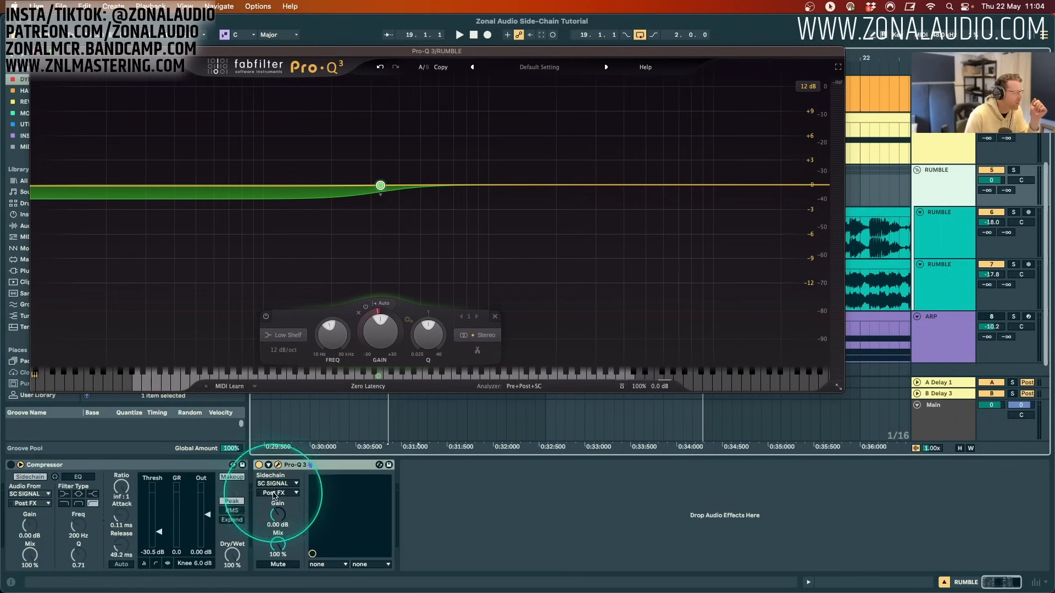
left_click(277, 483)
left_click(275, 475)
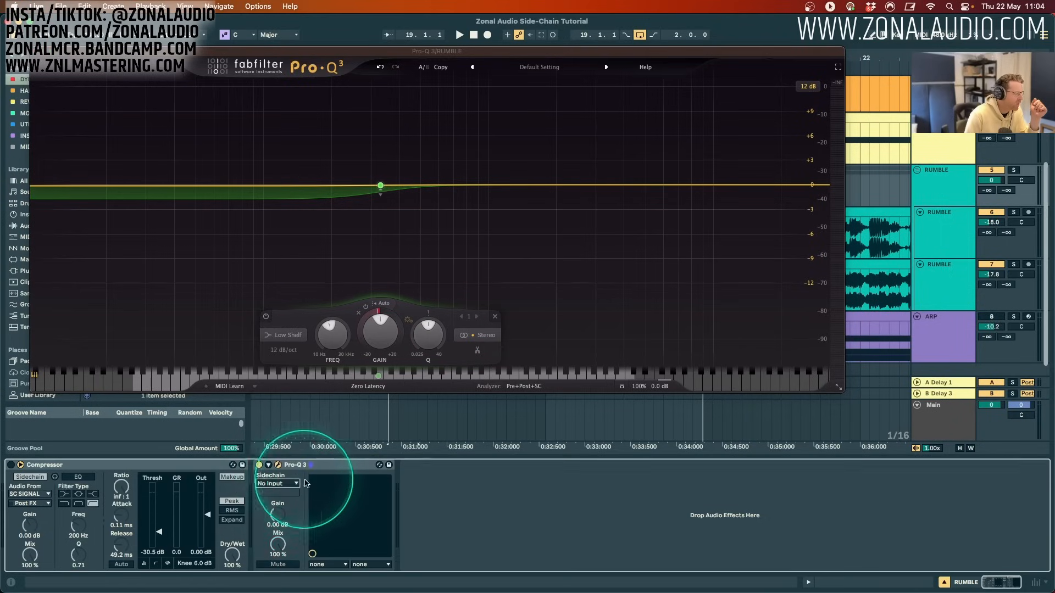
left_click(279, 483)
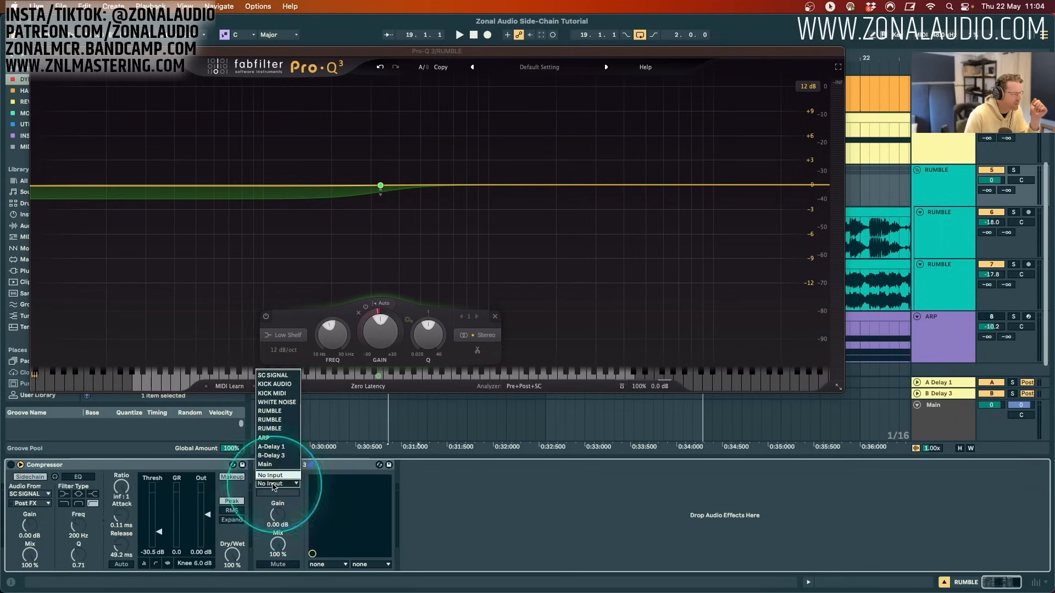
left_click(278, 376)
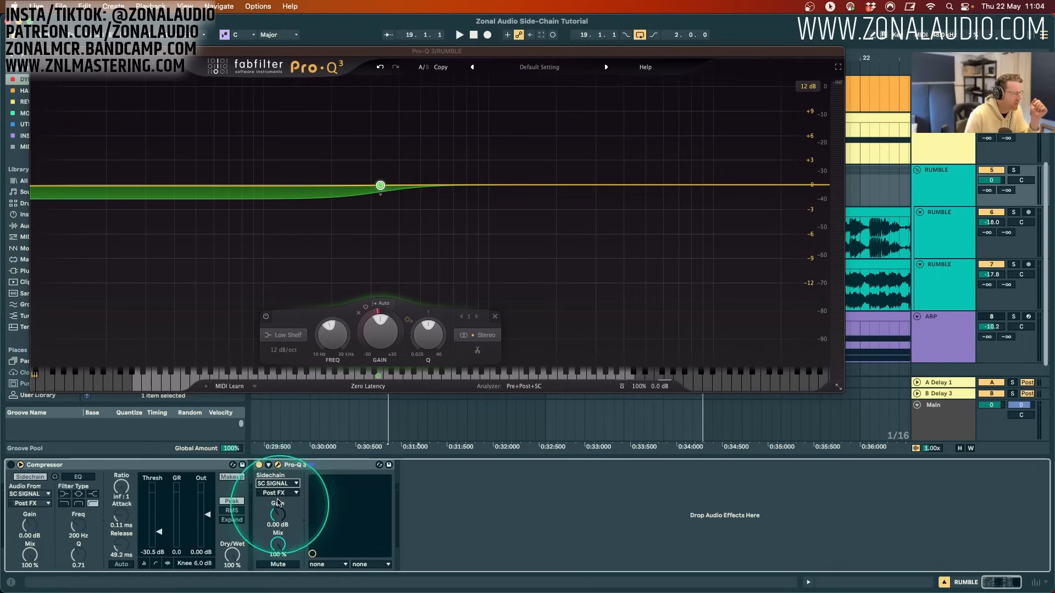
Clear the low-shelf band's dynamics in Pro-Q 3 and give it a dynamic range of about -6 dB.
left_click(359, 313)
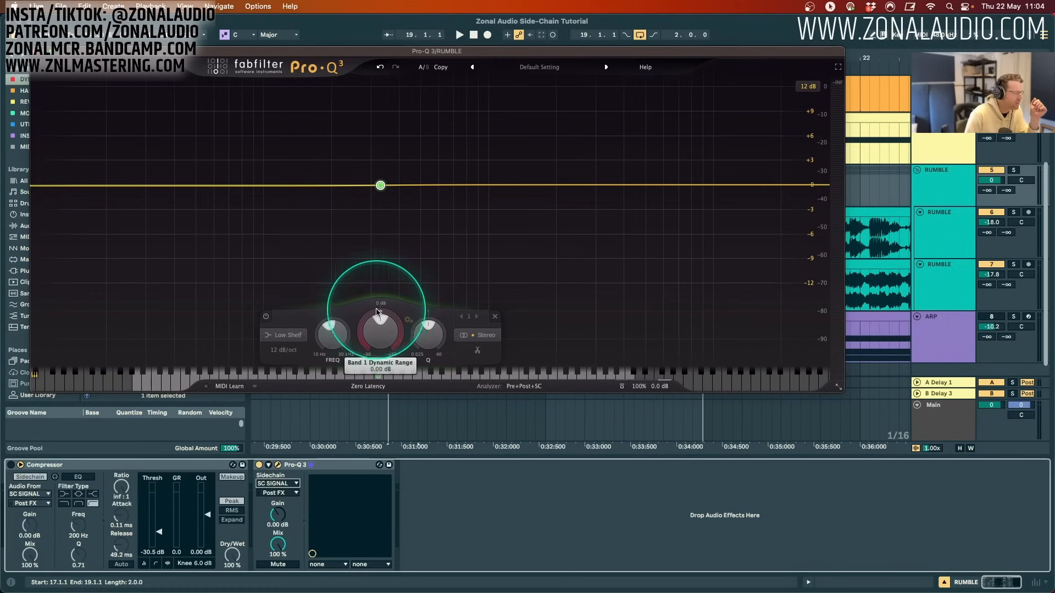
left_click_drag(380, 328, 398, 403)
right_click(399, 404)
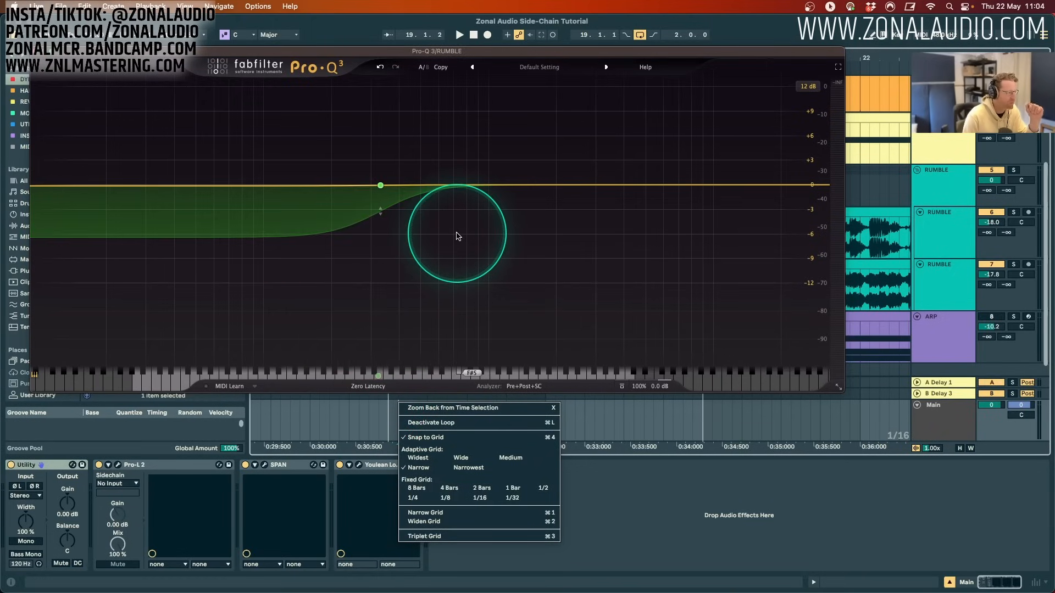
Play the loop on the RUMBLE group and shift the low-shelf band to about 307 Hz at +0.24 dB gain.
key("space")
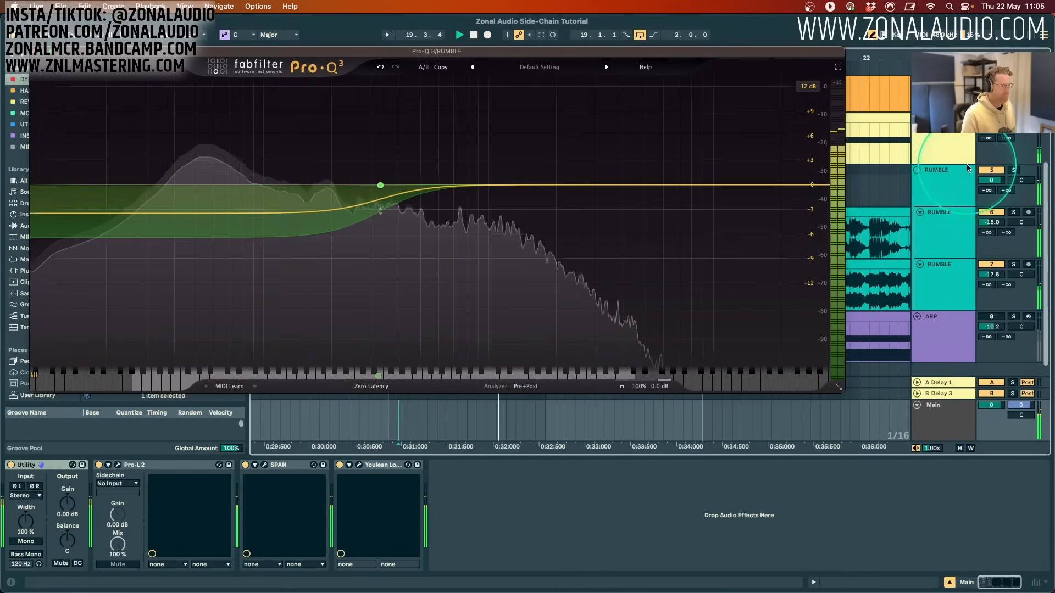
left_click(941, 191)
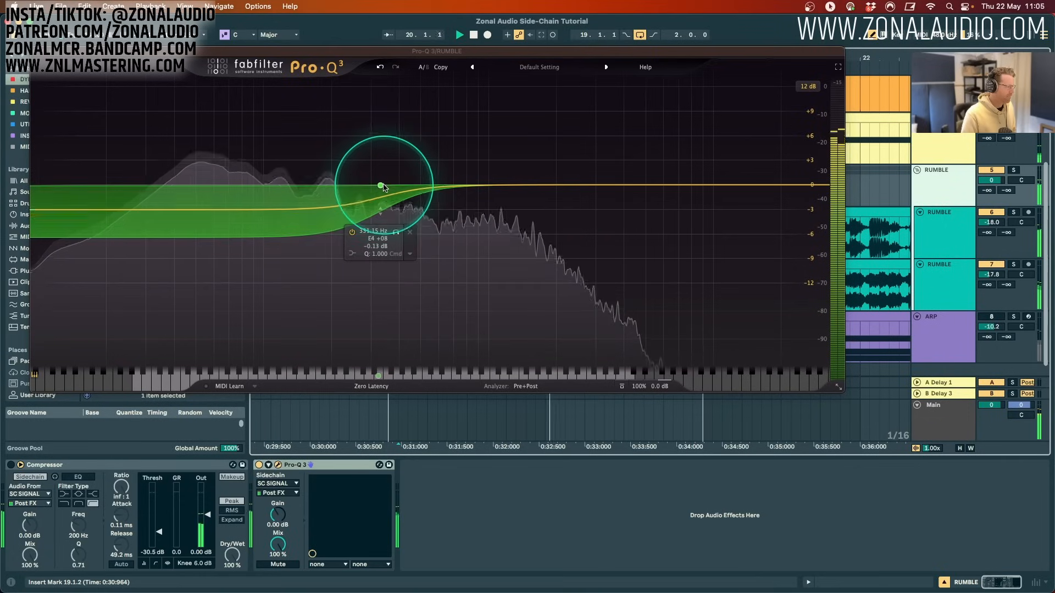
left_click_drag(380, 186, 376, 185)
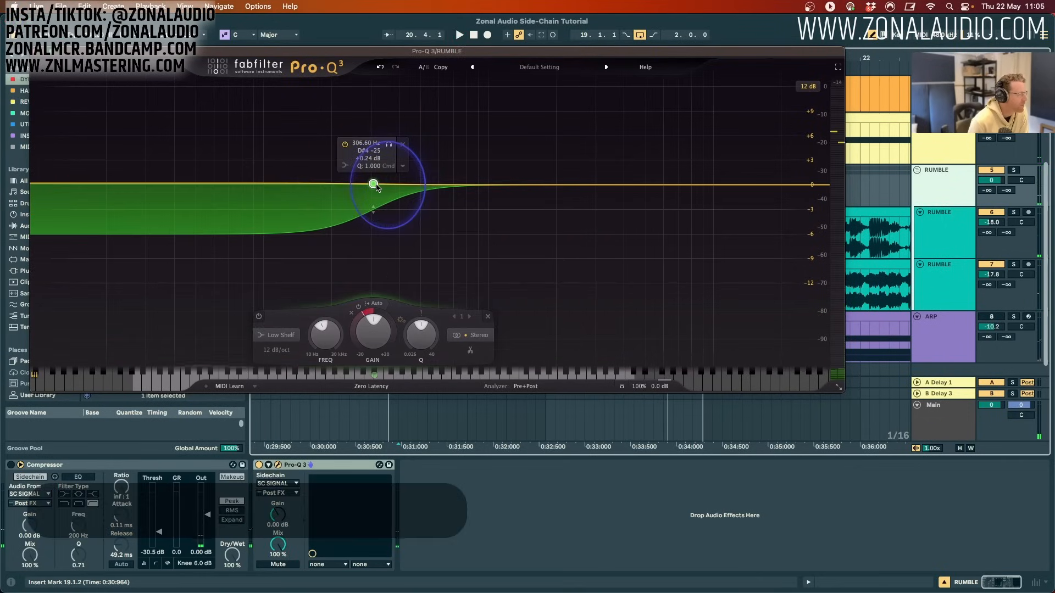
key("space")
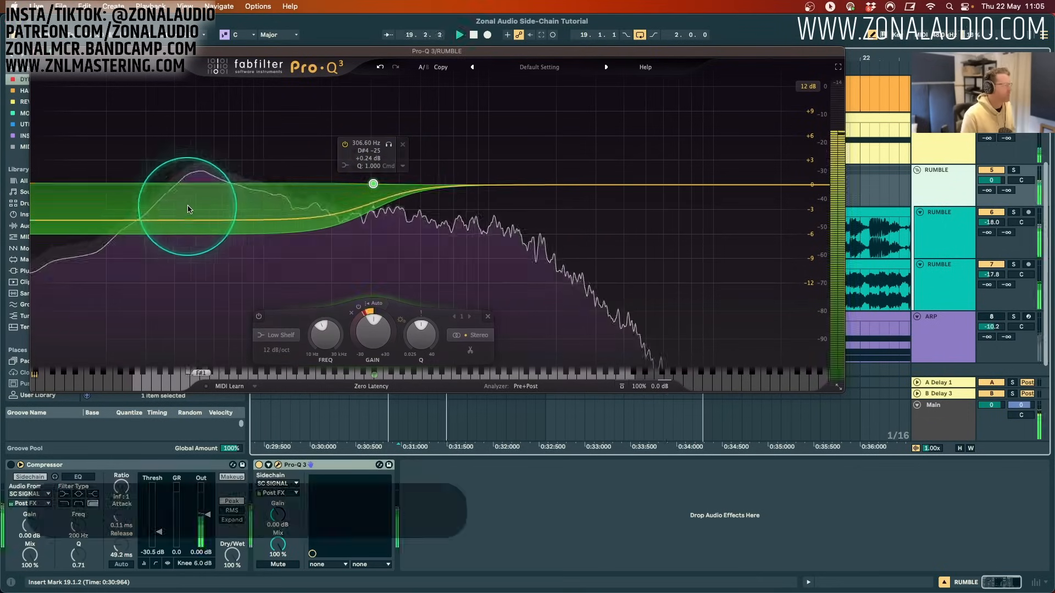
key("space")
left_click_drag(160, 276, 324, 157)
left_click(374, 184)
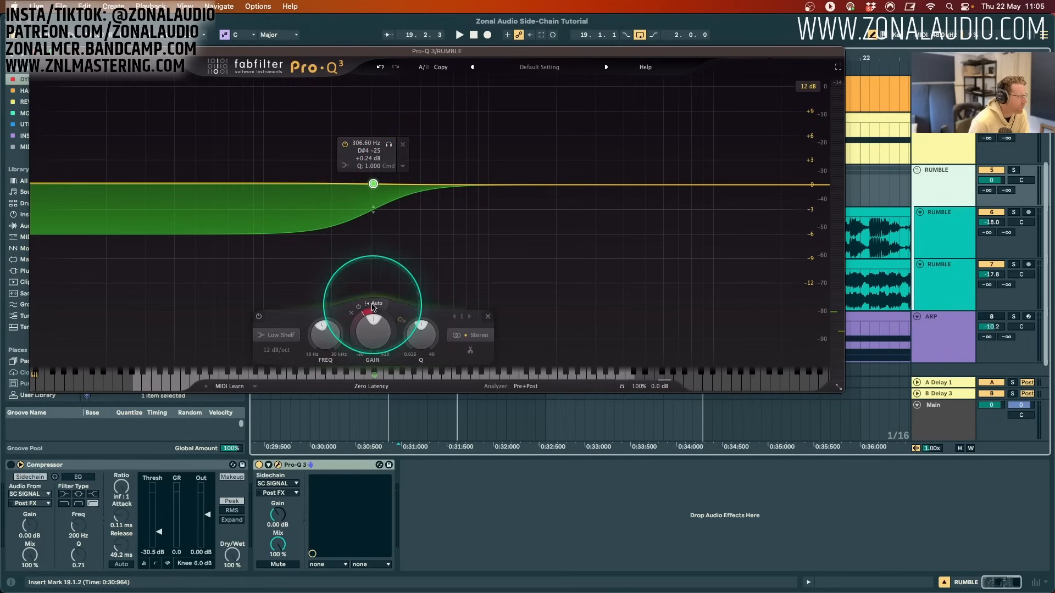
Switch the band from auto to a custom threshold, trigger it from the external side chain, and lower the threshold to about -17.4 dB during playback.
left_click(373, 305)
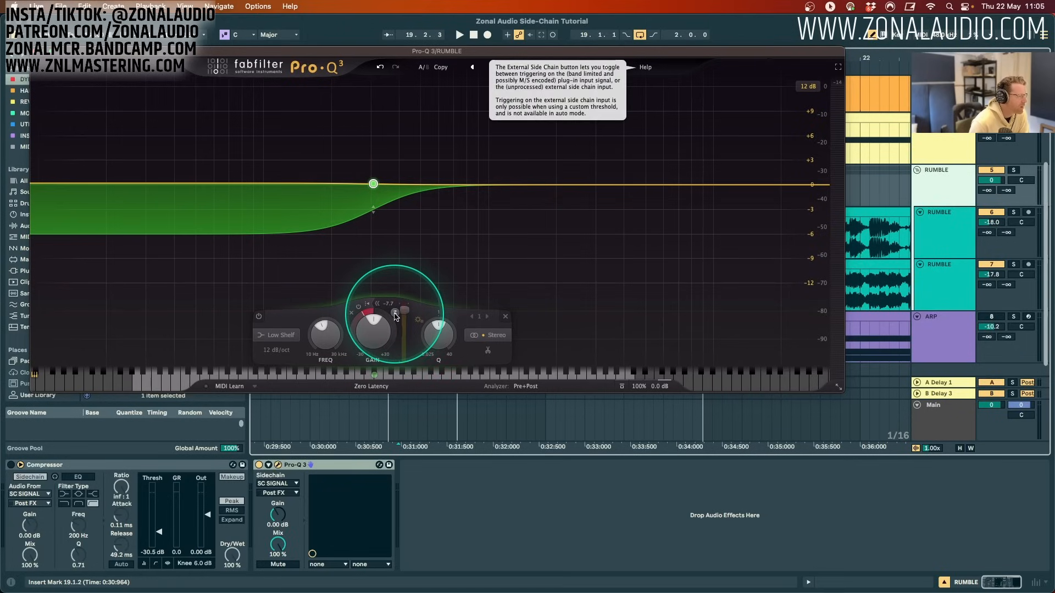
left_click(396, 315)
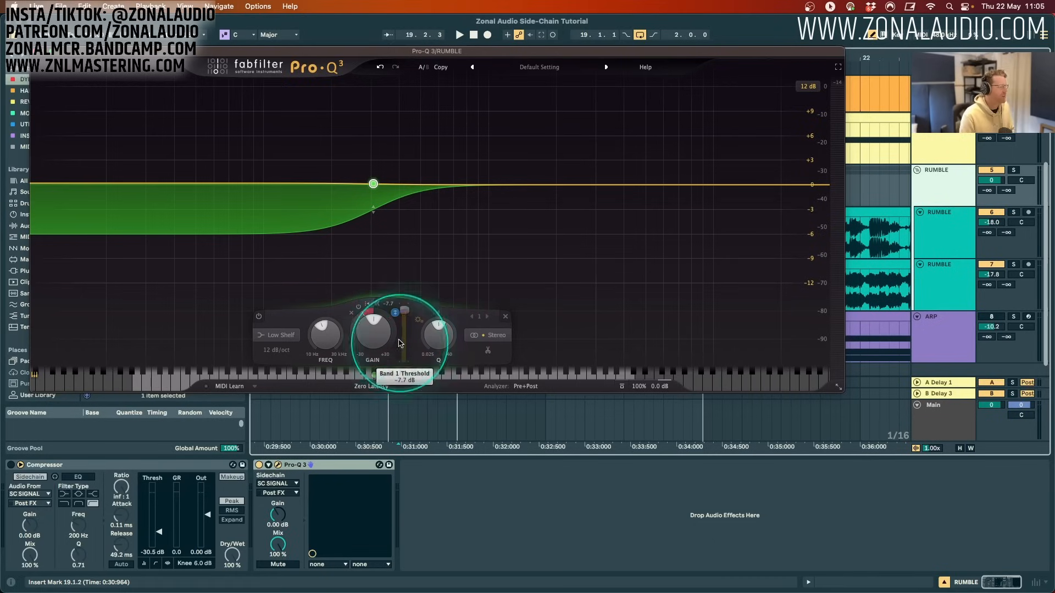
key("space")
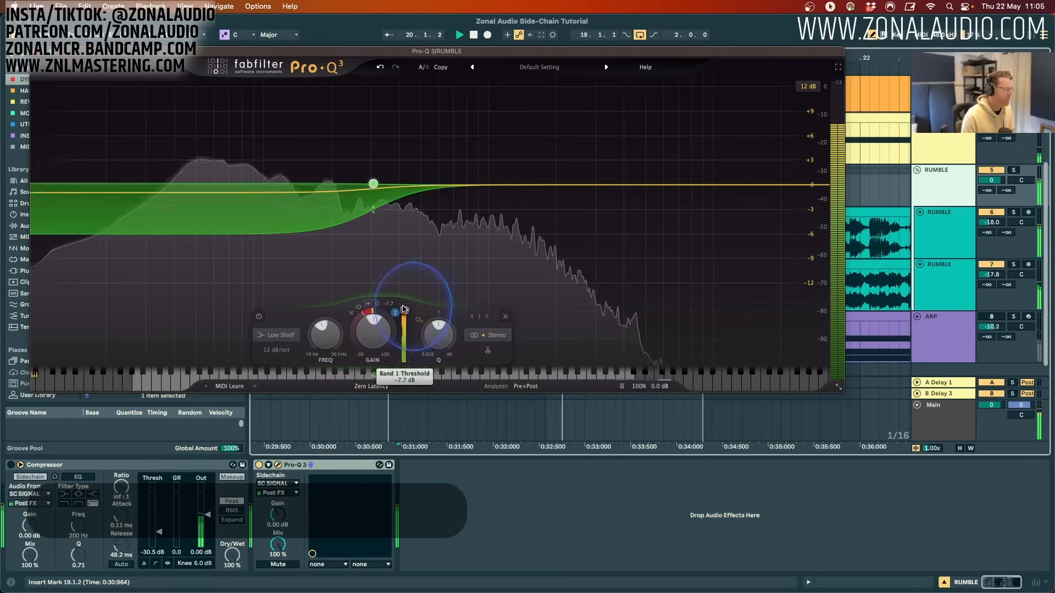
left_click_drag(404, 309, 404, 318)
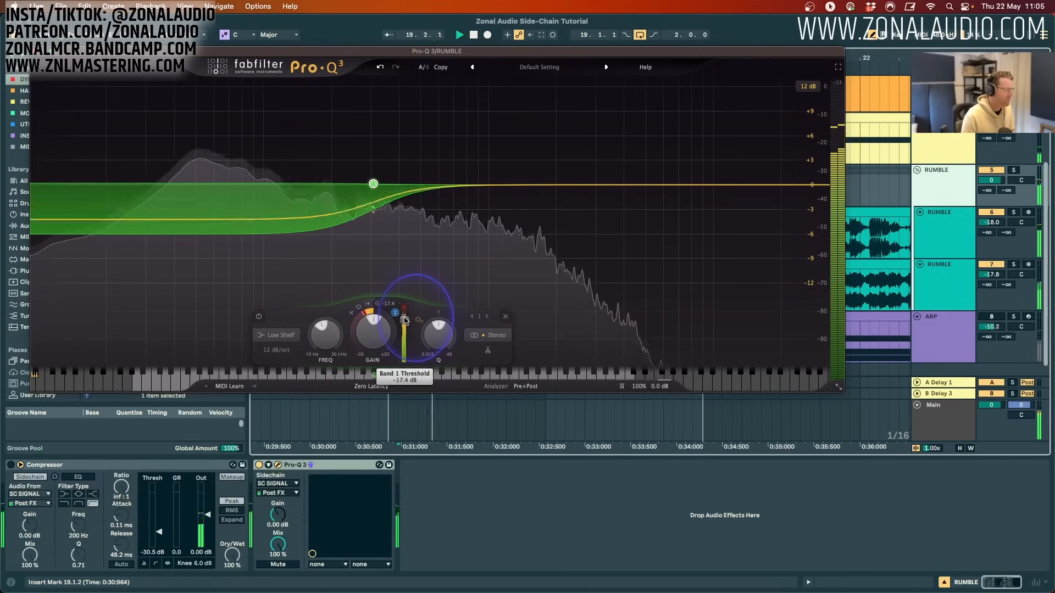
Move the low-shelf band to about 607 Hz, deepen its dynamic range to about -28 dB while listening, and close Pro-Q 3.
left_click_drag(378, 188, 407, 235)
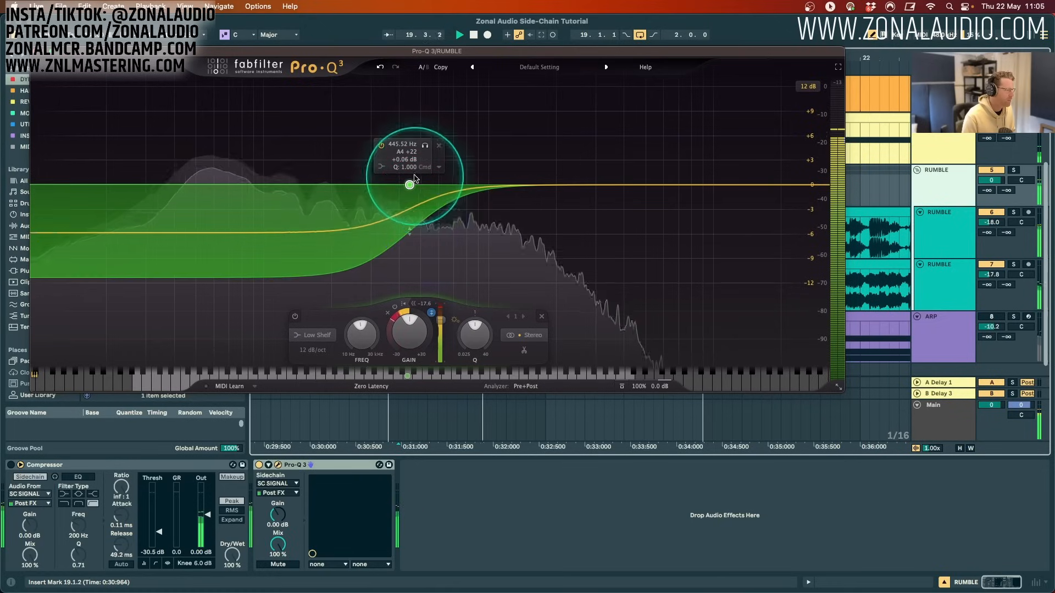
left_click_drag(410, 185, 626, 191)
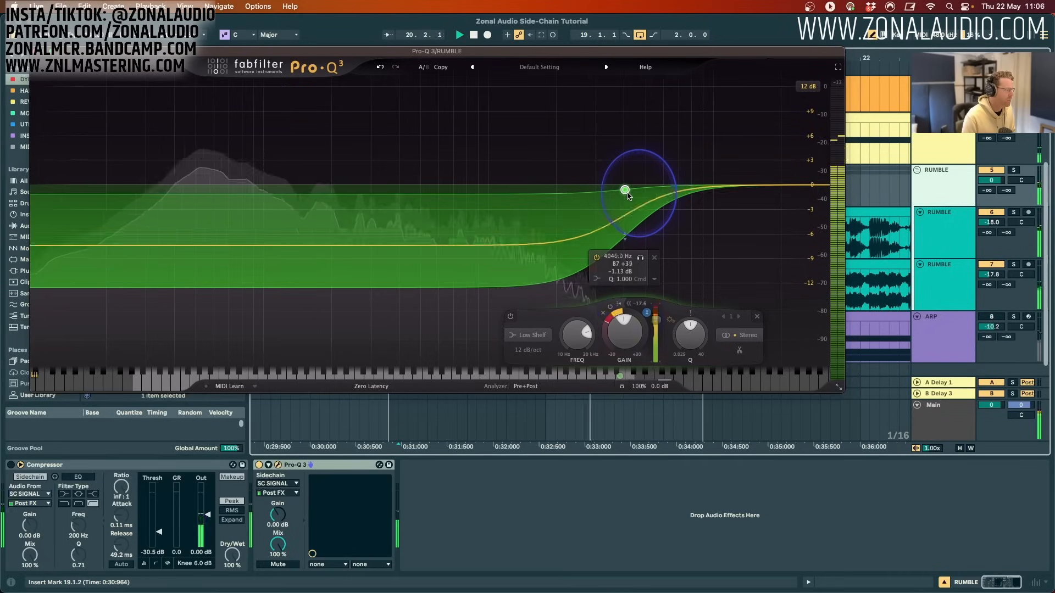
left_click_drag(626, 191, 441, 186)
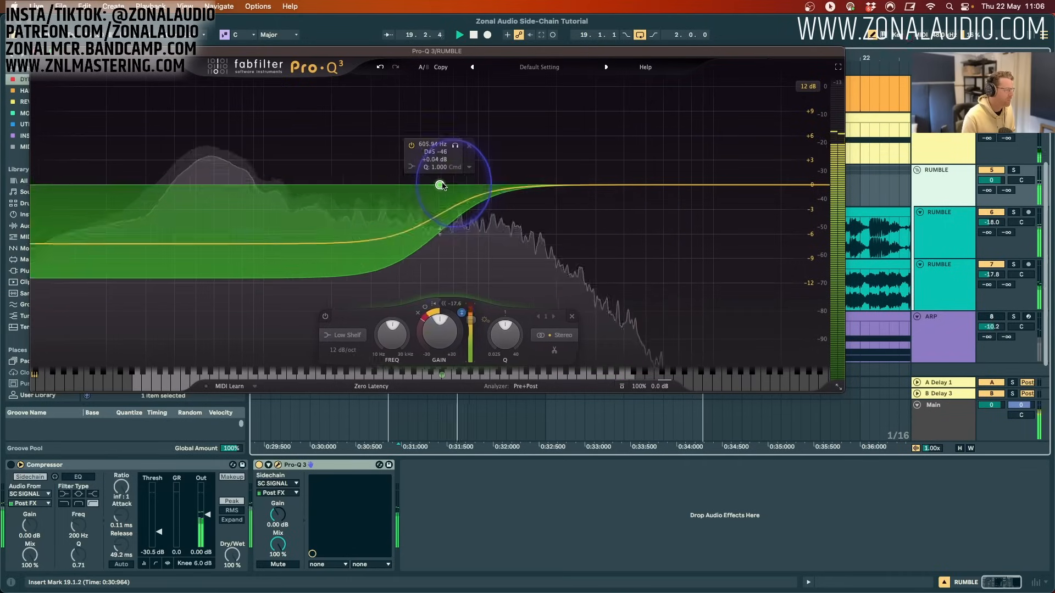
left_click_drag(437, 243, 438, 237)
key("space")
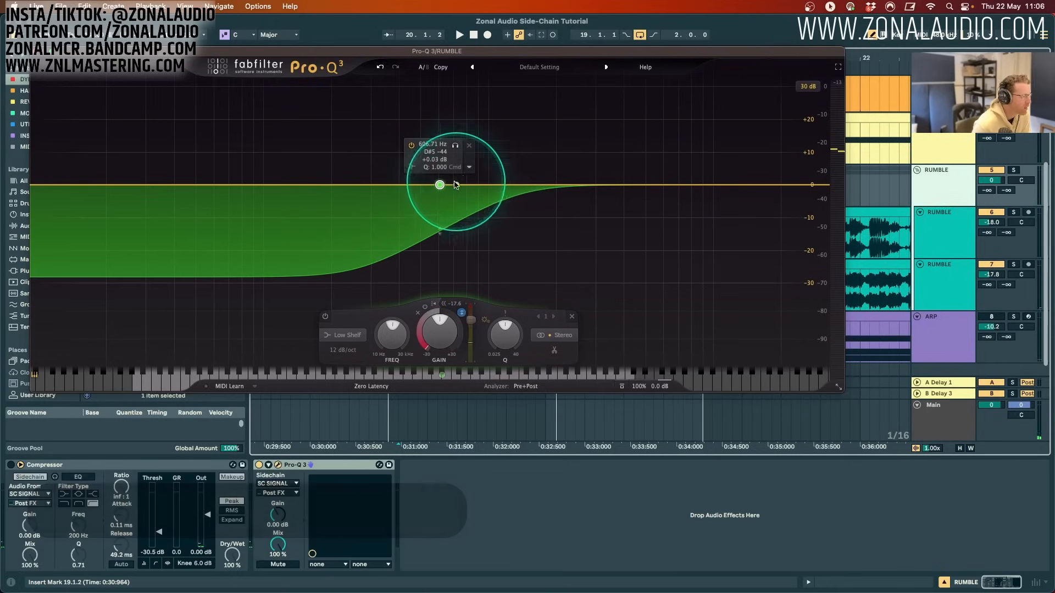
left_click(37, 51)
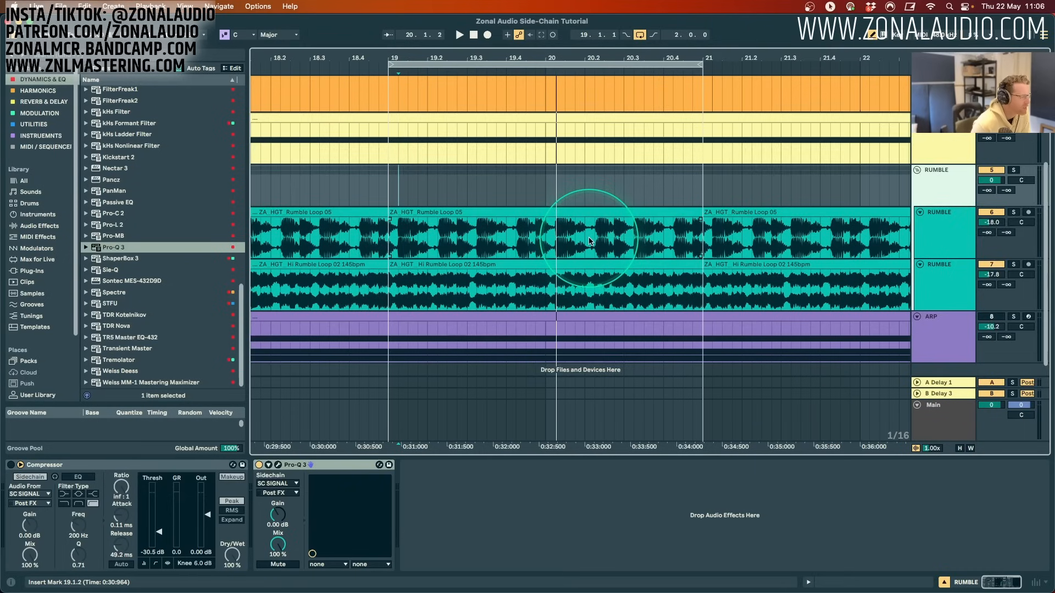
Play the loop with the KICK MIDI, WHITE NOISE, RUMBLE and ARP tracks soloed.
scroll(590, 241, "down", 1)
left_click(947, 321)
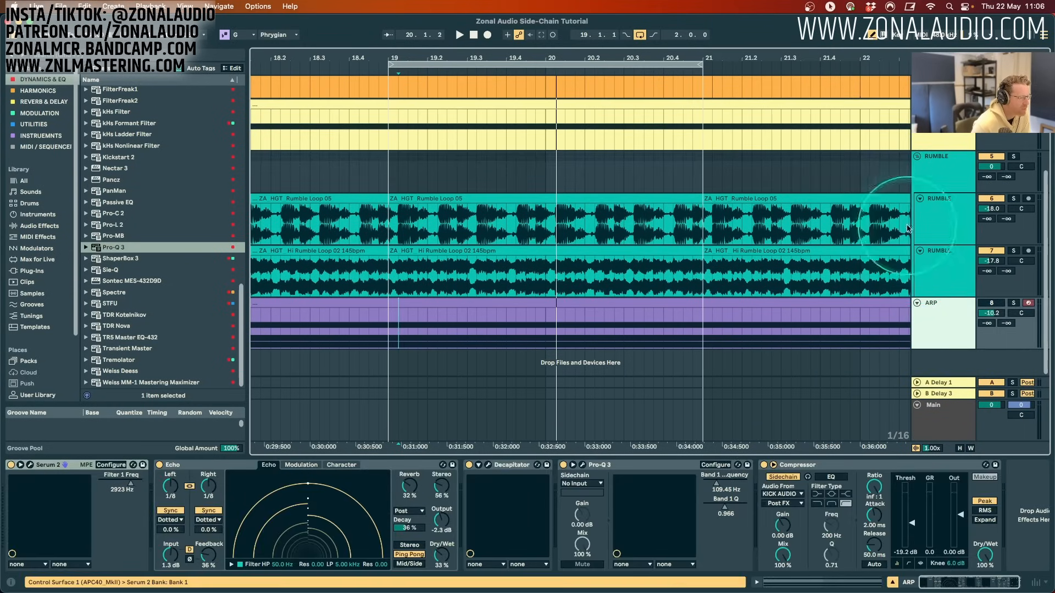
left_click(1007, 304)
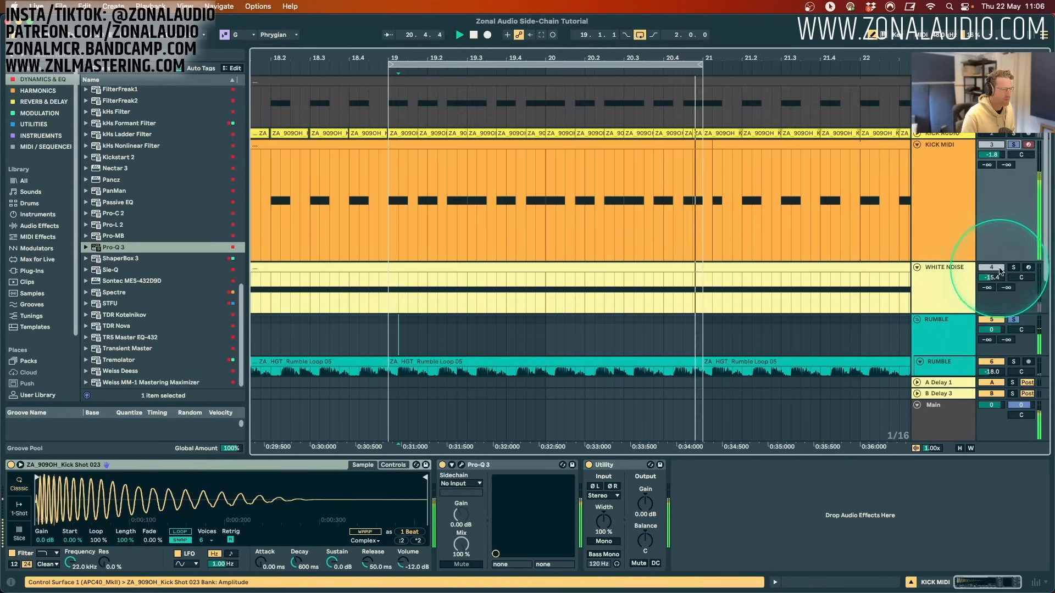
scroll(996, 269, "down", 3)
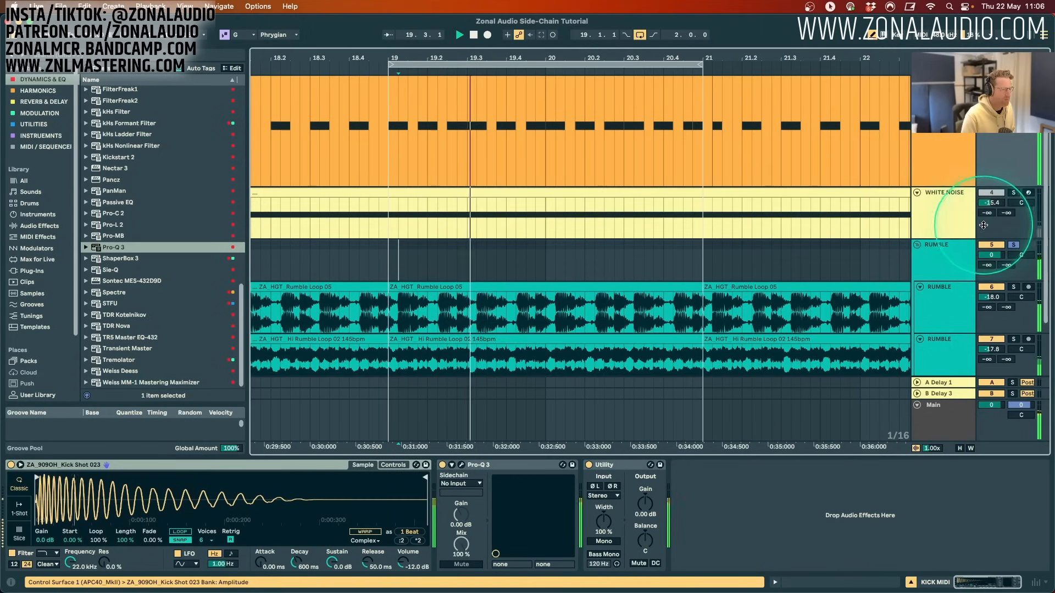
scroll(984, 225, "down", 2)
left_click(1014, 148)
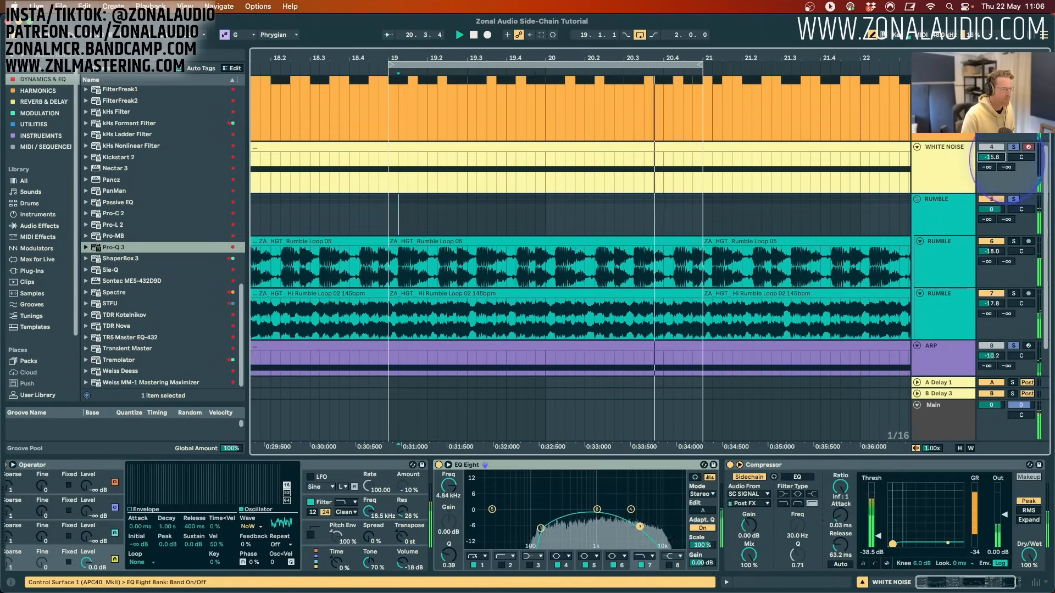
scroll(754, 258, "down", 2)
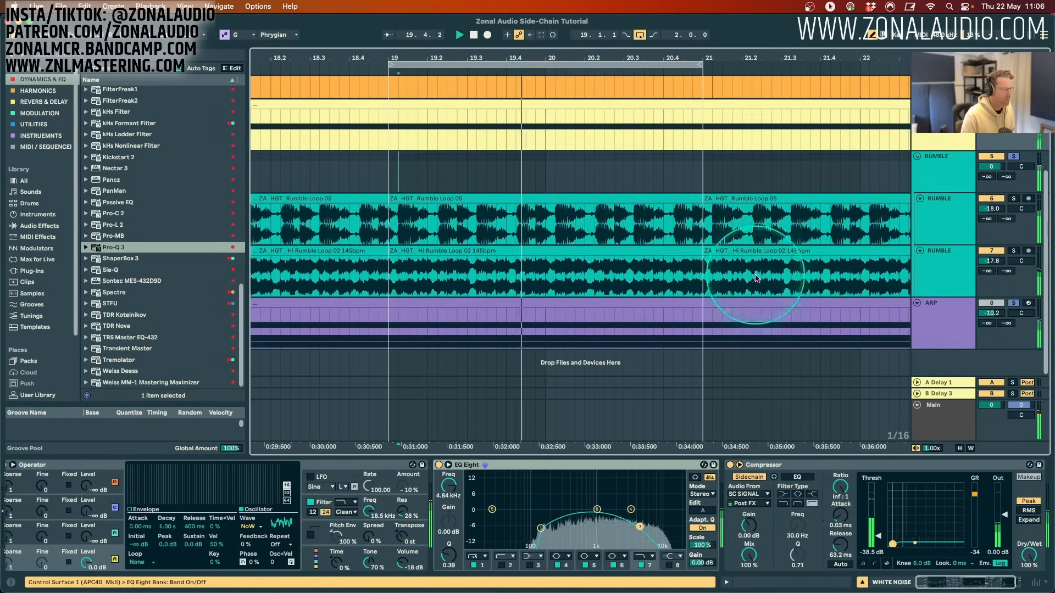
Select the ARP track, stop playback and bypass its sidechain Compressor.
left_click(934, 318)
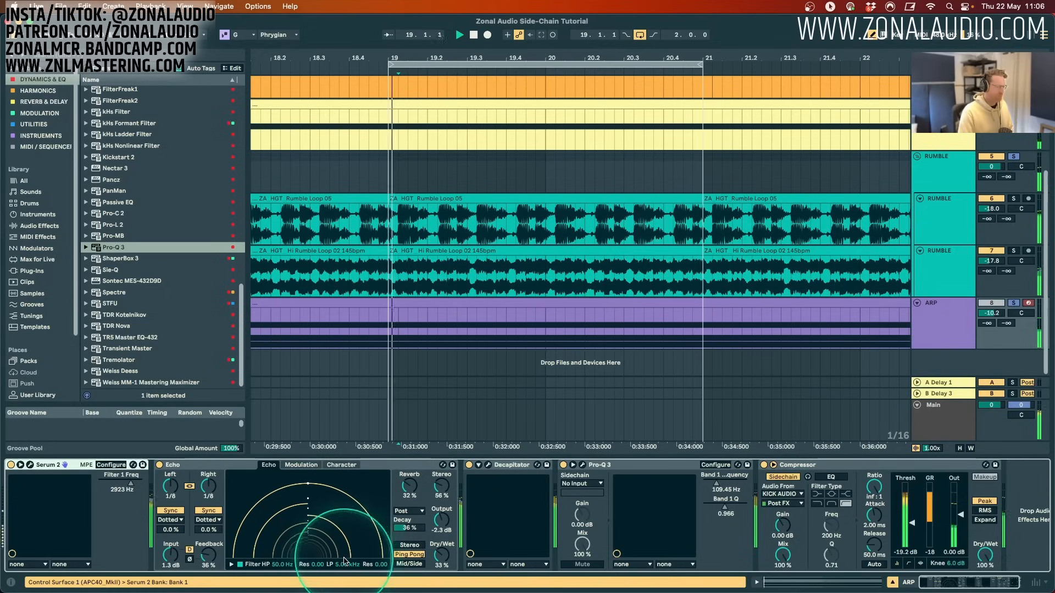
left_click(823, 468)
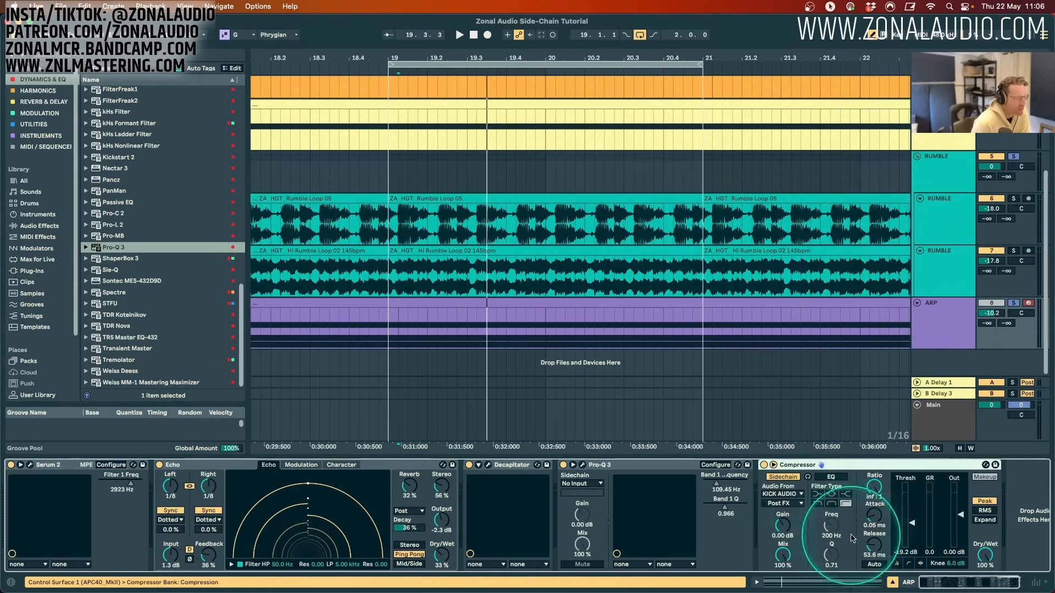
left_click(764, 465)
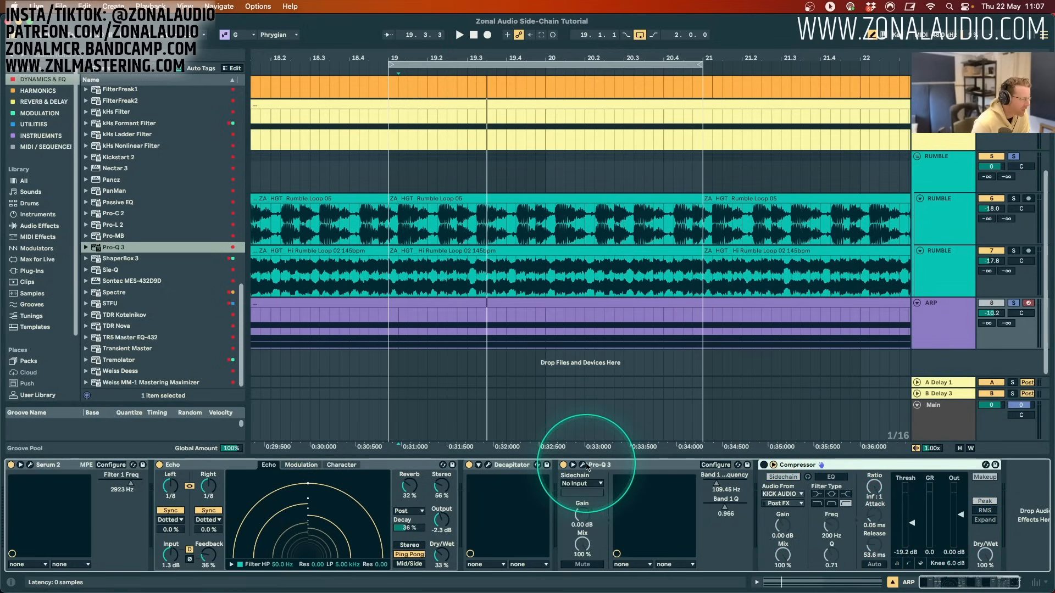
Open the ARP track's Serum 2 and examine its effects and oscillator pages, repositioning the plug-in window.
left_click(31, 465)
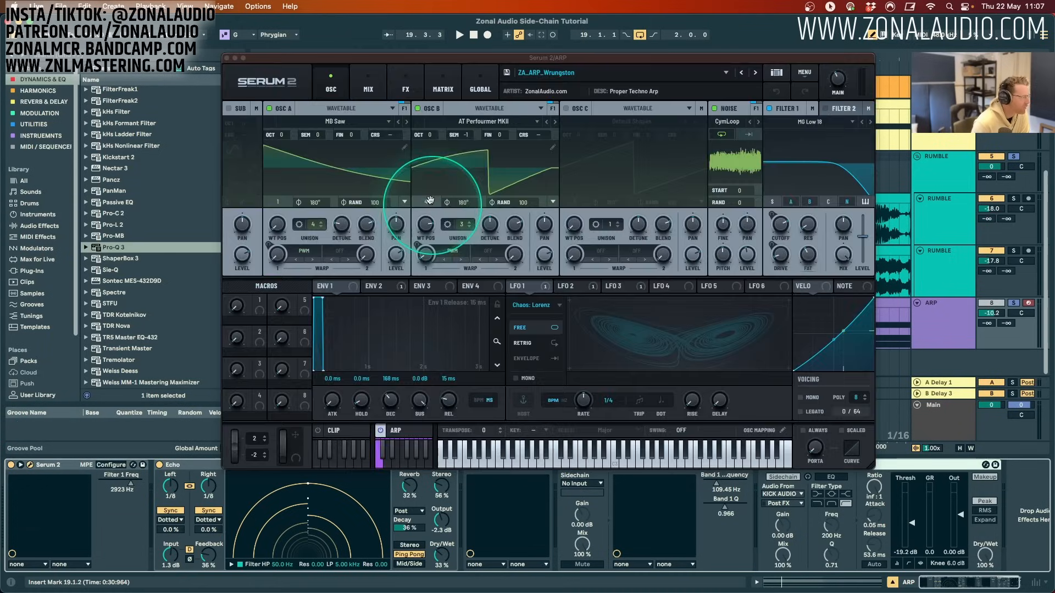
left_click(368, 90)
left_click(419, 68)
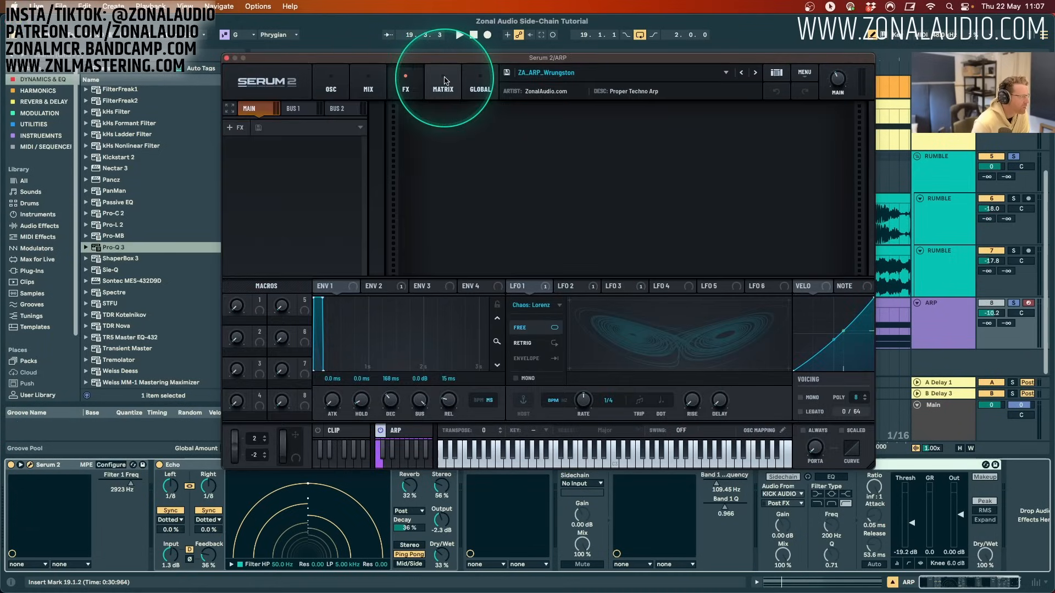
left_click(327, 92)
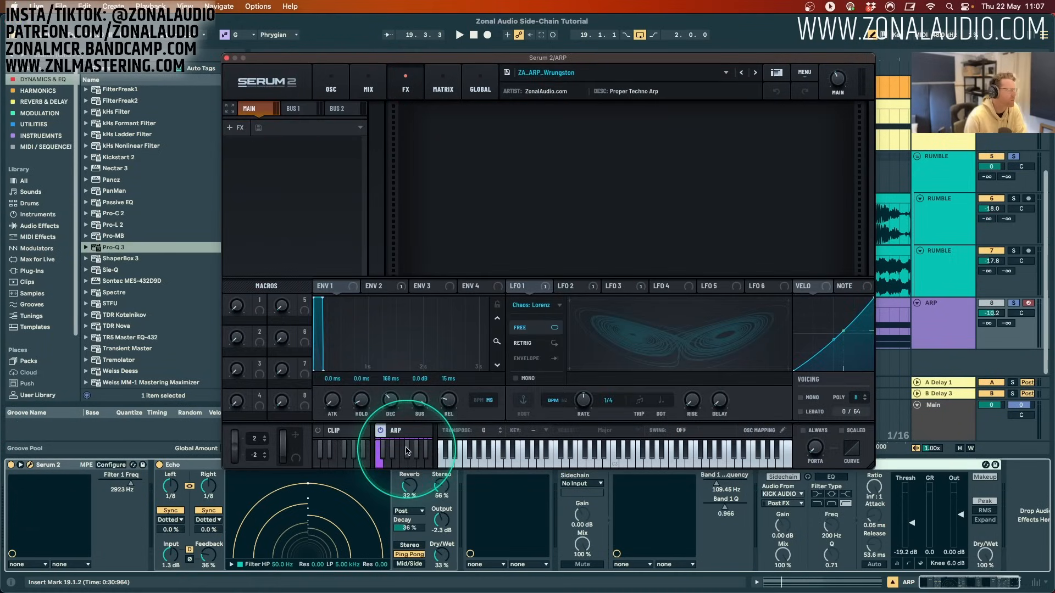
left_click_drag(508, 57, 537, 61)
left_click(359, 88)
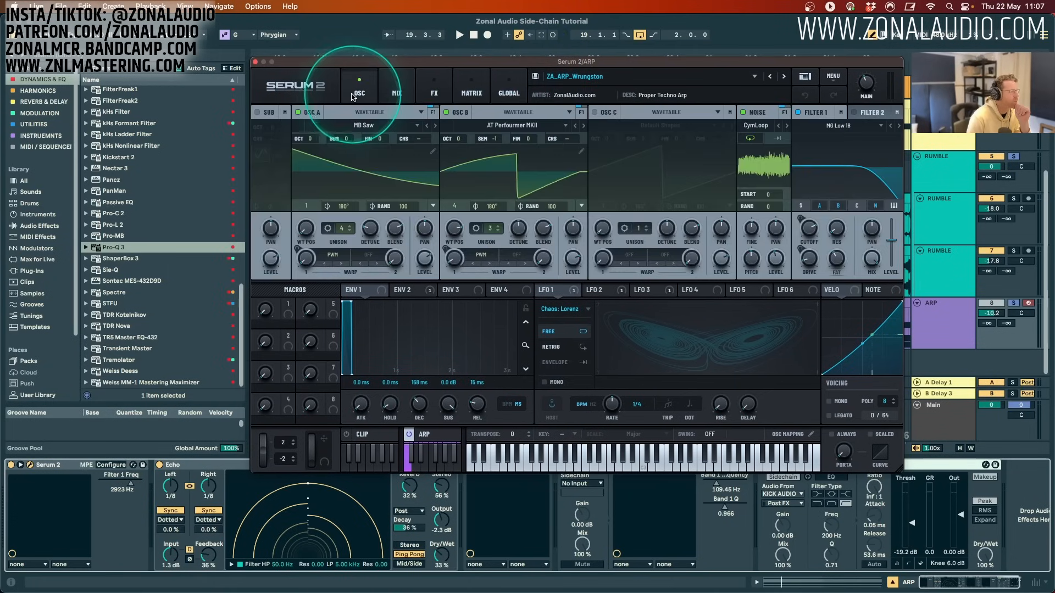
left_click_drag(654, 64, 598, 107)
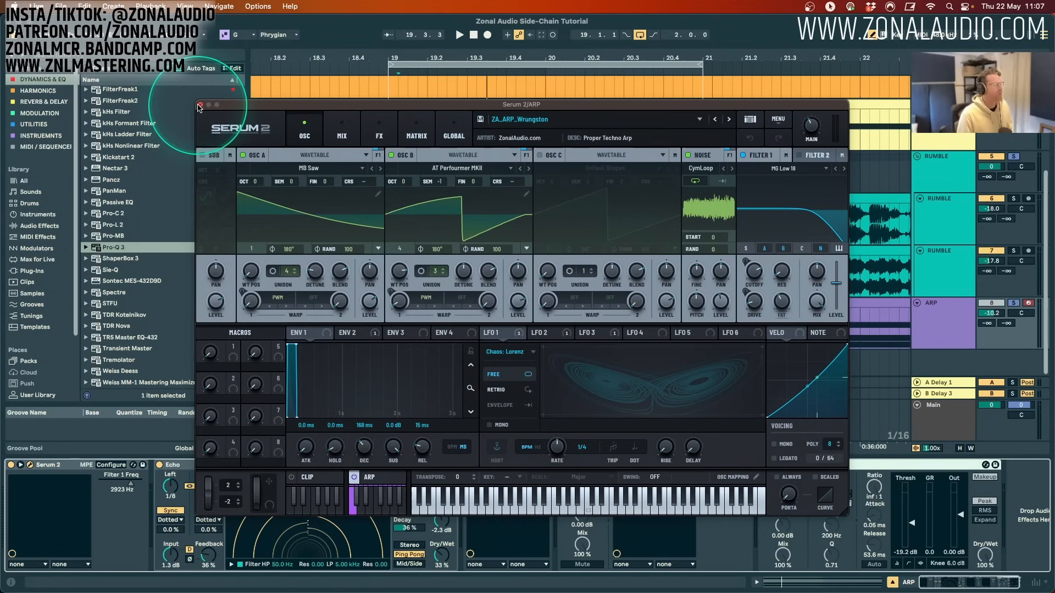
Lower Serum 2's Filter 1 cutoff to 560 Hz while the loop plays, stop playback and close the synth window.
key("space")
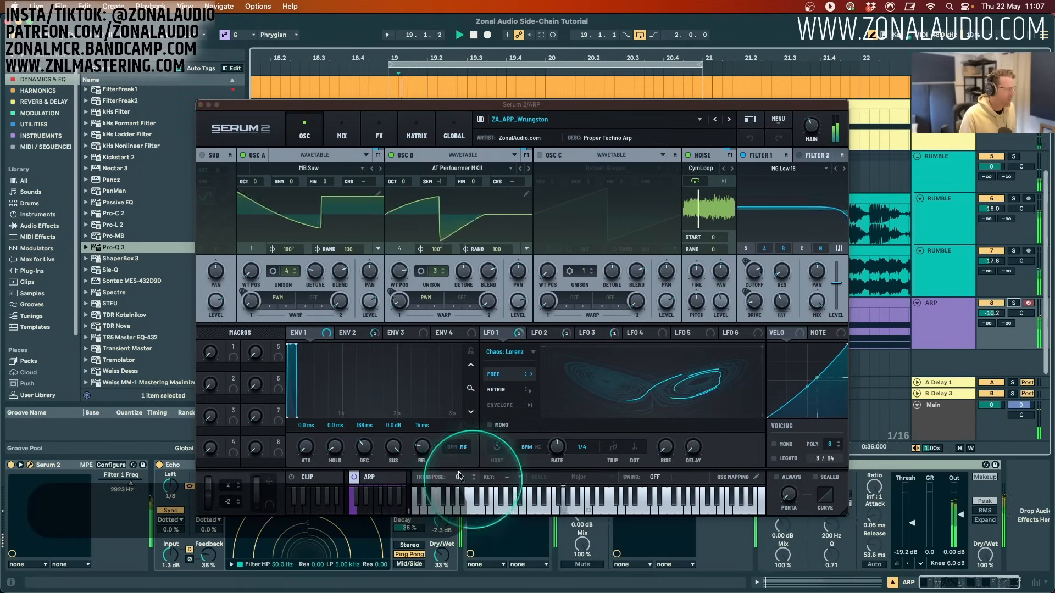
left_click_drag(753, 271, 765, 303)
key("space")
key("super+w")
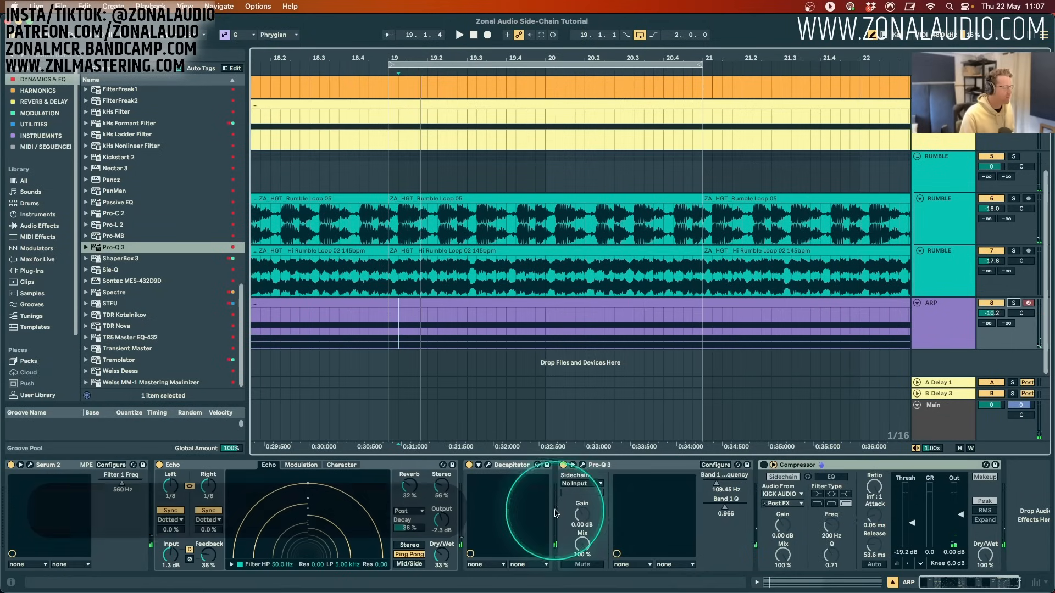
Open the ARP track's Pro-Q 3 and lower its low-cut band to about 55 Hz while the loop plays.
left_click(583, 465)
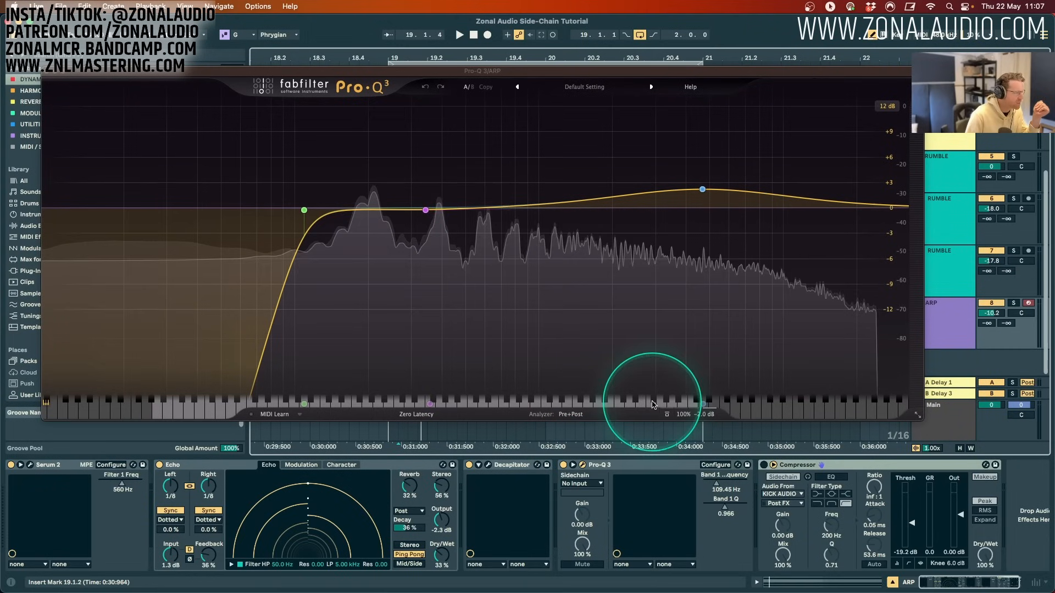
left_click_drag(304, 210, 234, 210)
key("space")
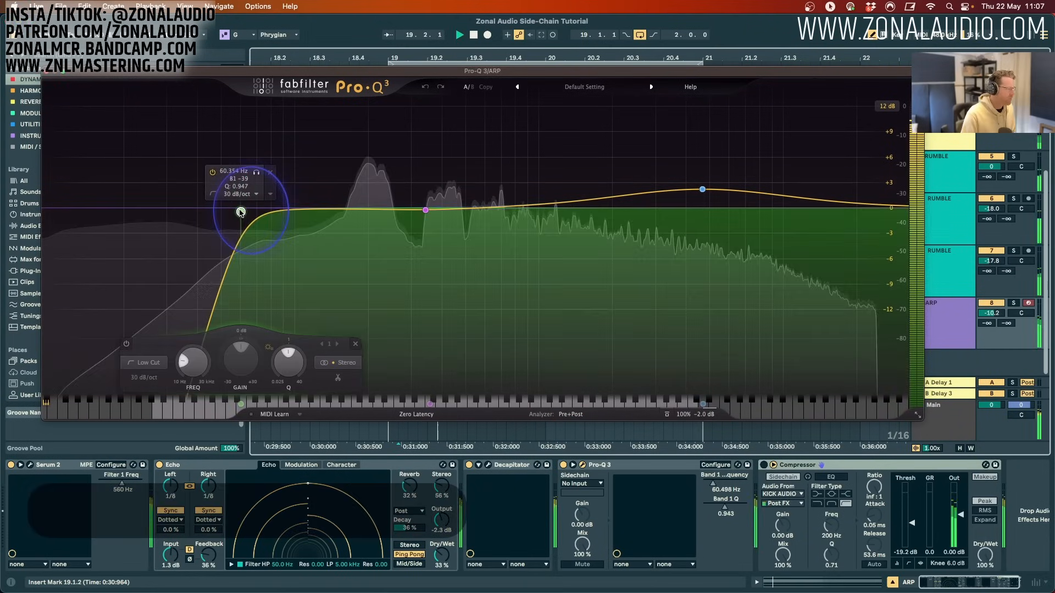
left_click_drag(448, 245, 312, 173)
key("space")
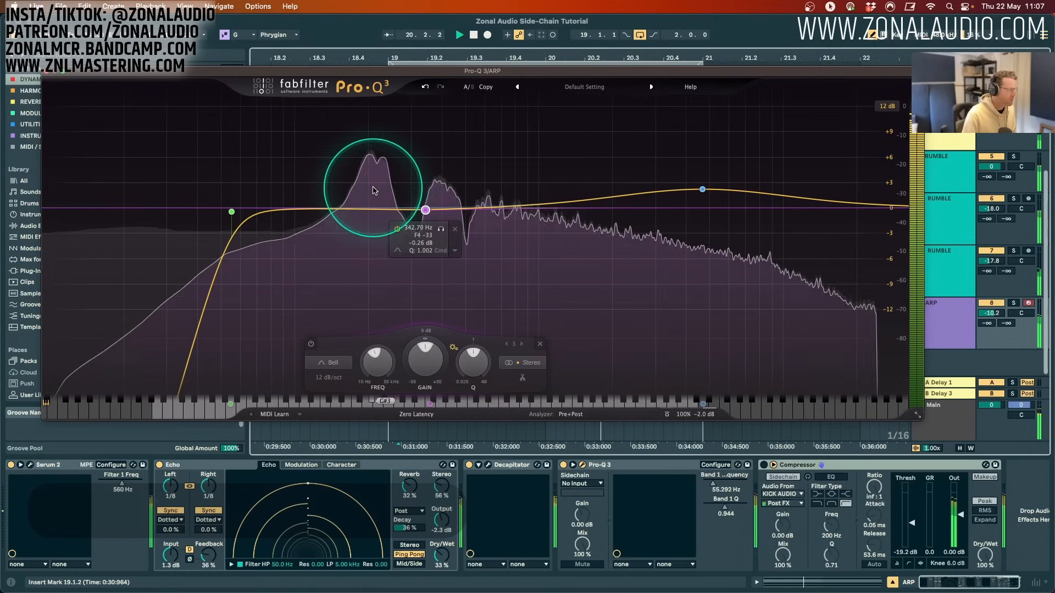
Turn Pro-Q 3's band 3 into a dynamic low shelf at about 302 Hz with a downward range and a -20 dB threshold.
left_click_drag(425, 209, 411, 208)
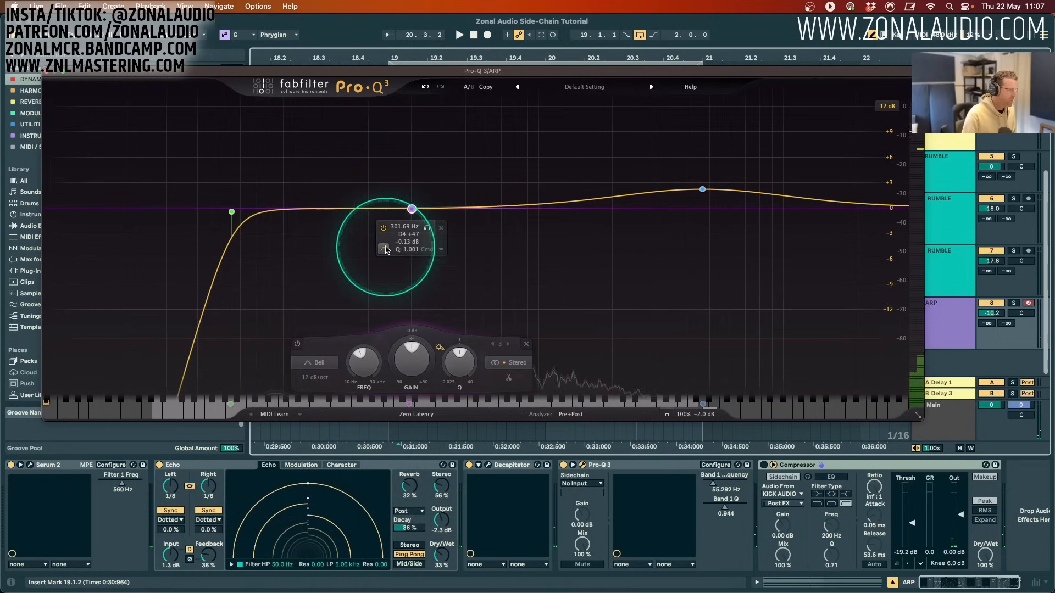
left_click_drag(412, 341, 414, 381)
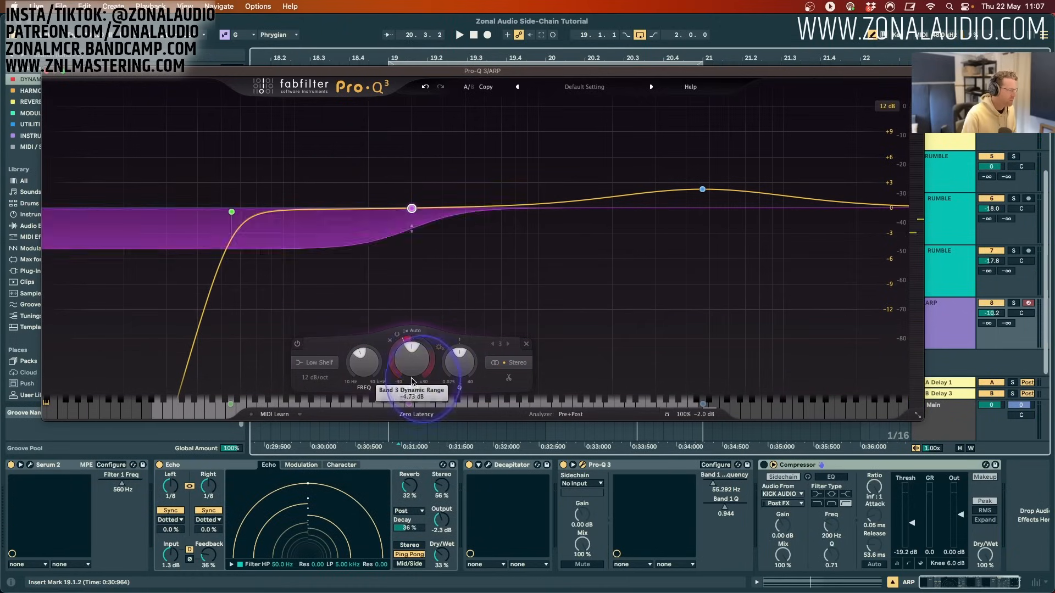
key("space")
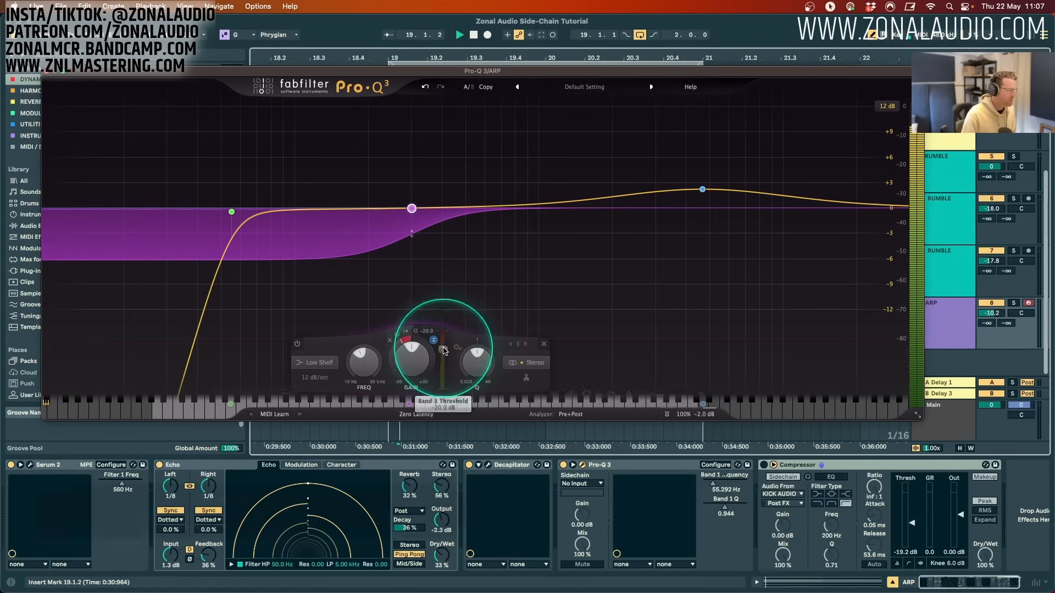
key("space")
Set the ARP Pro-Q 3's sidechain input to SC SIGNAL and play the loop.
left_click(582, 484)
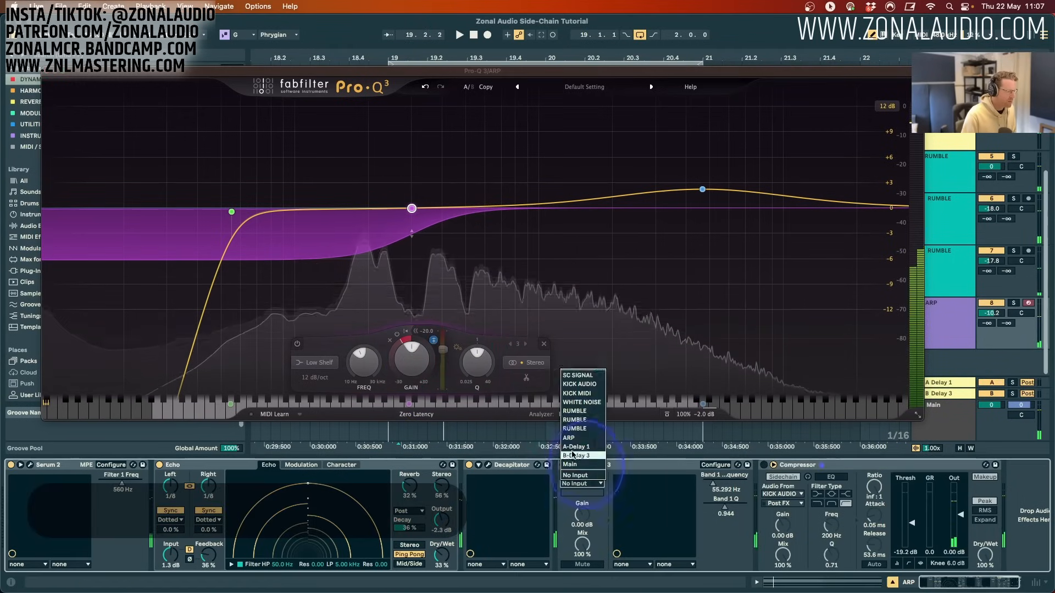
left_click(572, 377)
key("space")
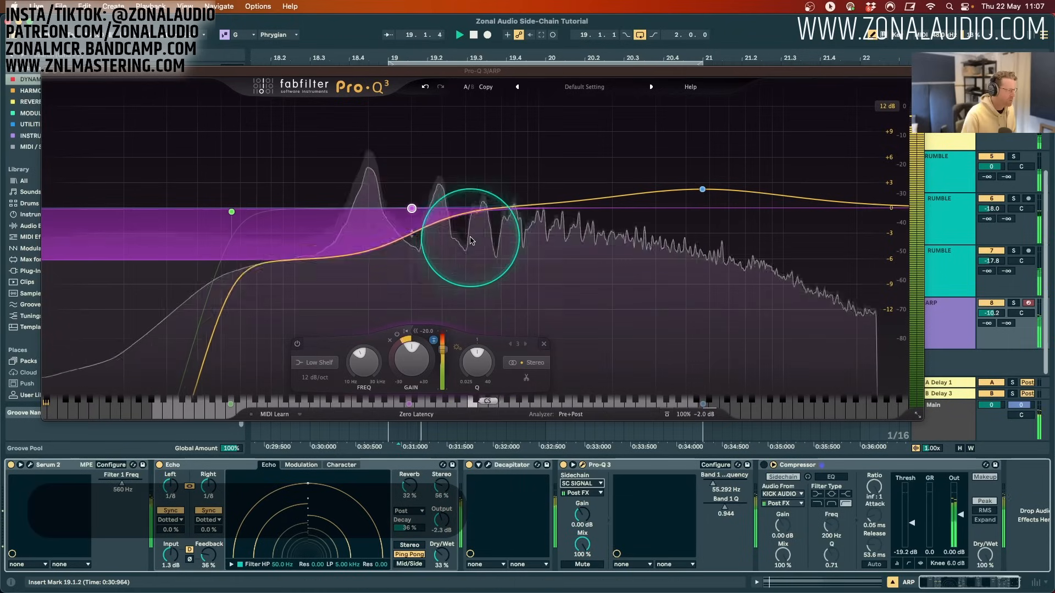
Raise the low shelf's frequency and gain, deepen its dynamic range and set its threshold to about -16 dB during playback.
left_click_drag(416, 211, 468, 201)
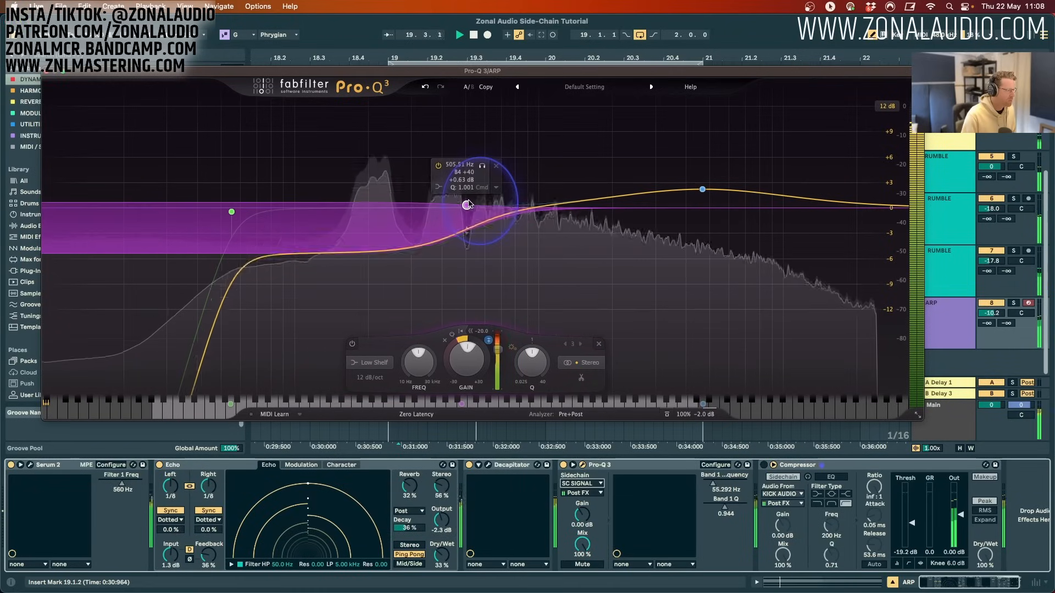
left_click_drag(498, 352, 500, 342)
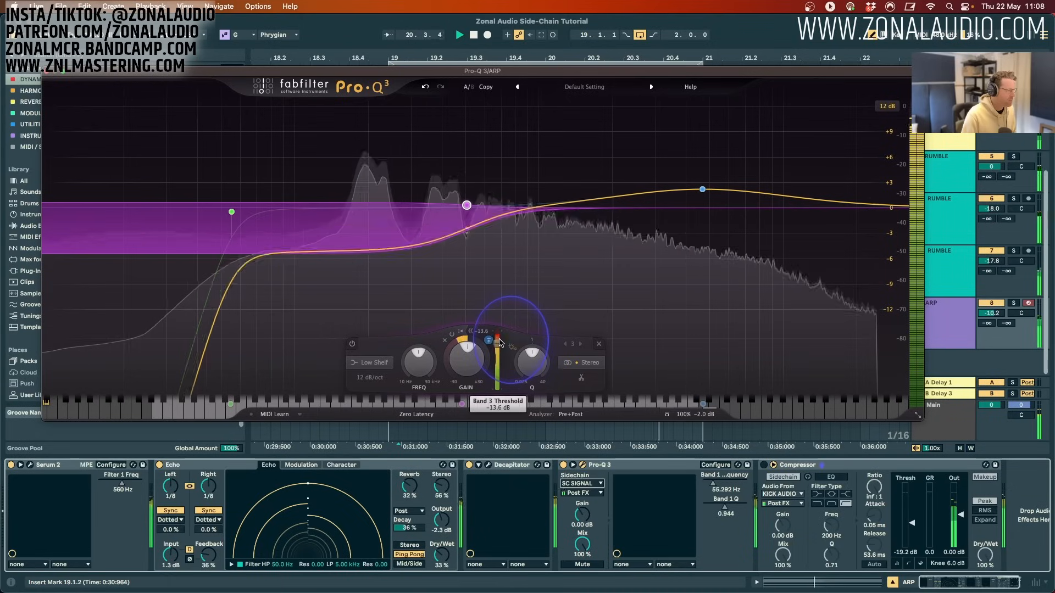
left_click_drag(468, 232, 483, 132)
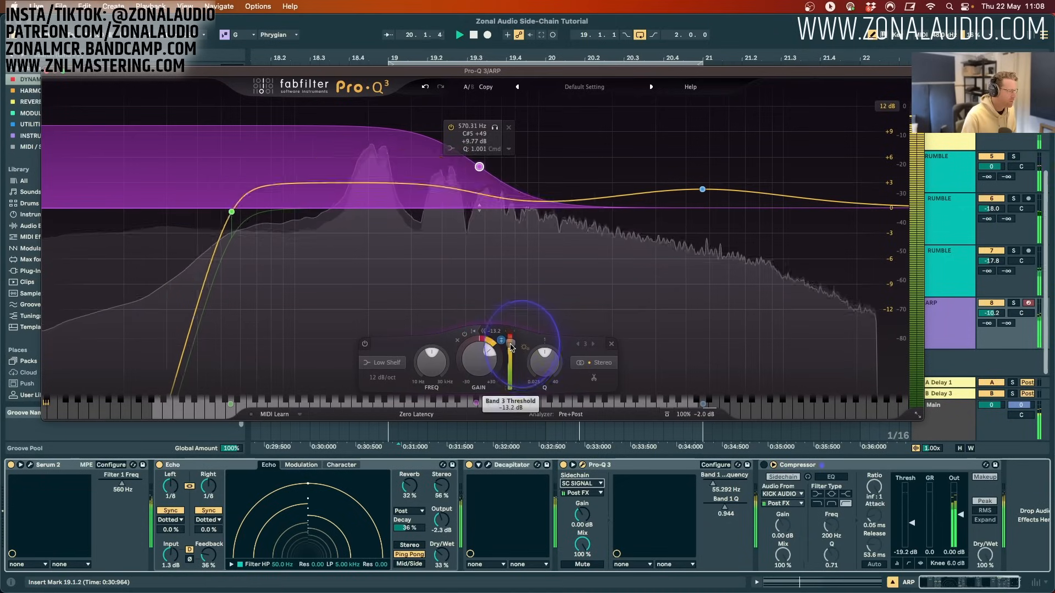
left_click_drag(488, 215, 480, 279)
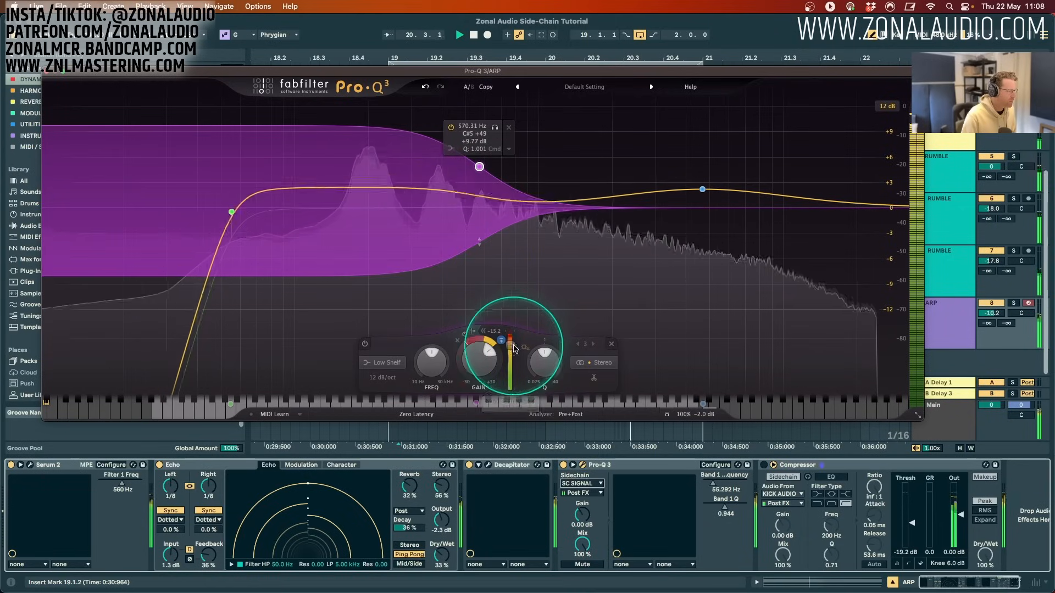
left_click_drag(480, 167, 491, 207)
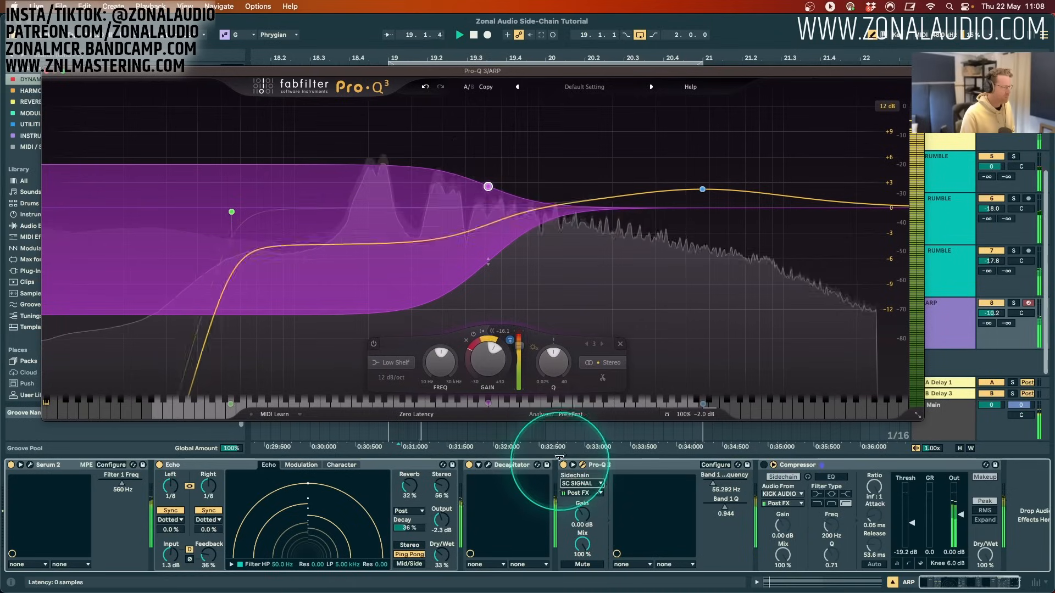
Compare the arp with Pro-Q 3 bypassed and re-enabled, stopping playback and closing the plug-in window at the end.
left_click(564, 465)
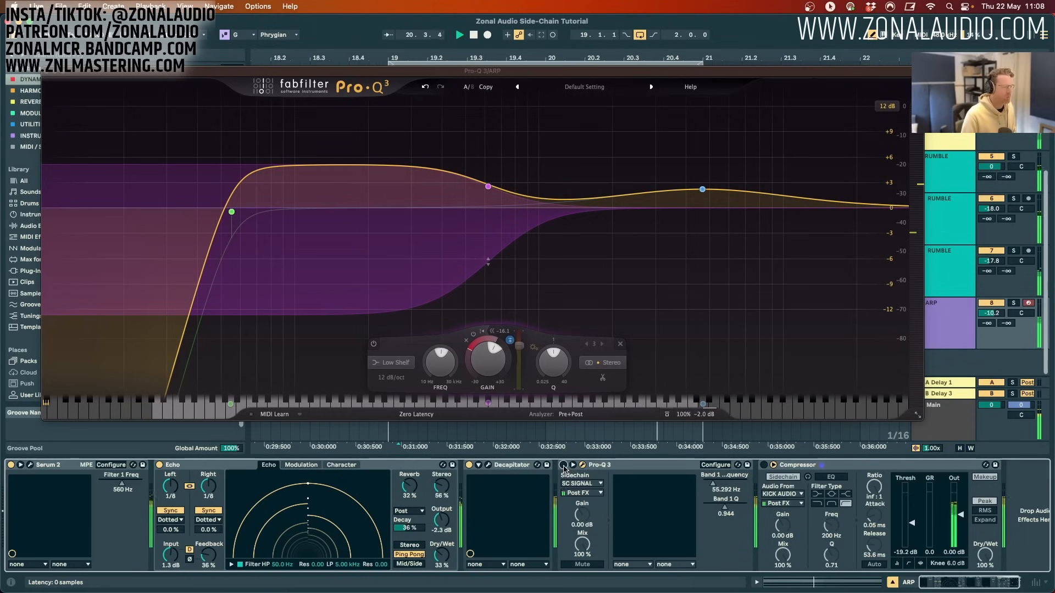
left_click(563, 466)
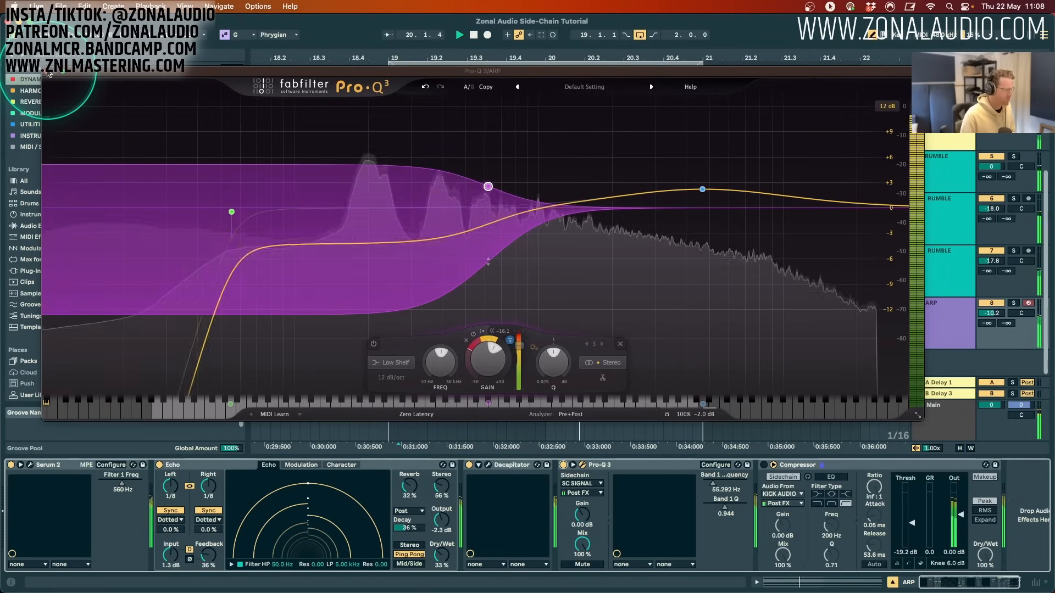
left_click(414, 283)
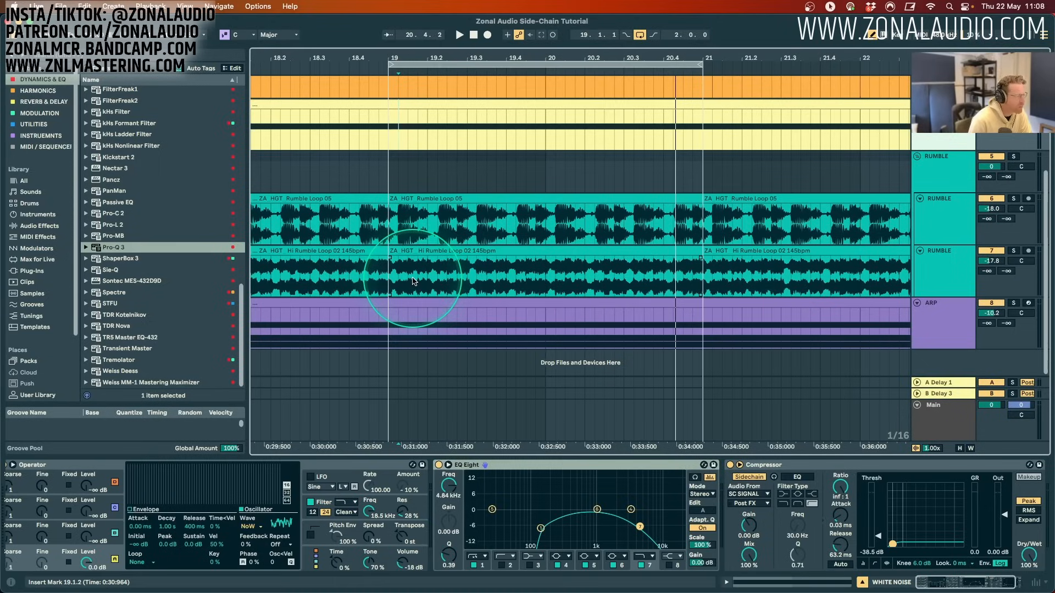
Review the arrangement's tracks and select the ARP track to show its device chain.
scroll(712, 263, "up", 4)
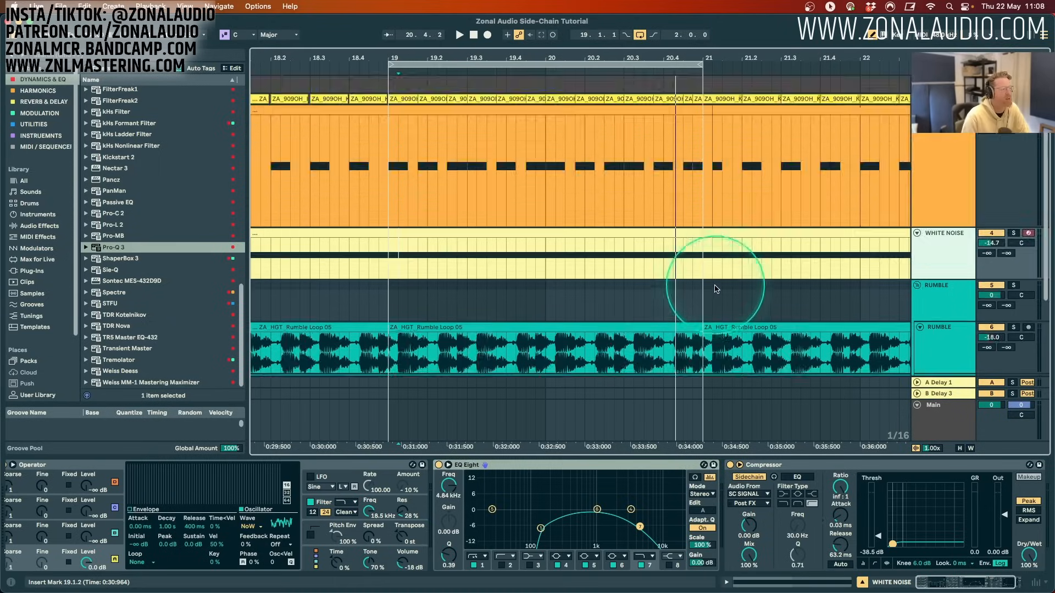
scroll(714, 291, "down", 3)
scroll(714, 291, "down", 1)
left_click(935, 325)
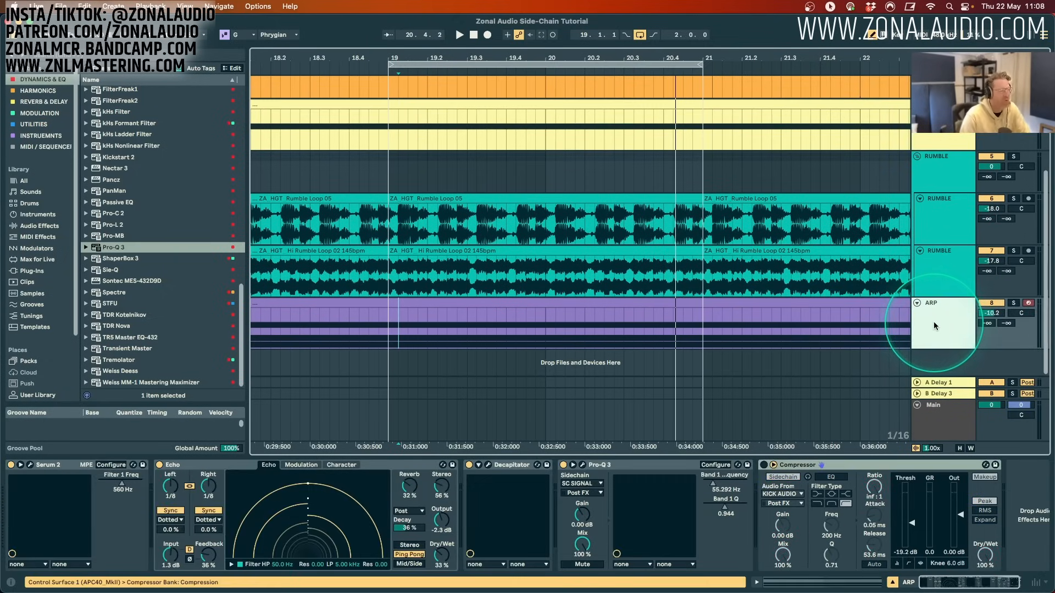
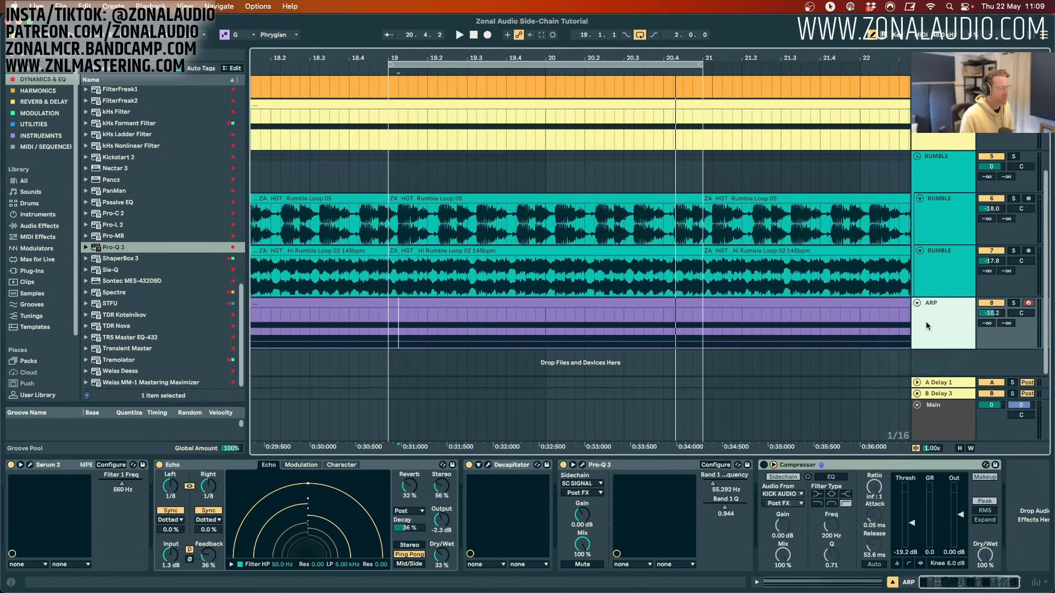
Select the RUMBLE group track and compare the loop with the group muted and unmuted.
left_click(946, 176)
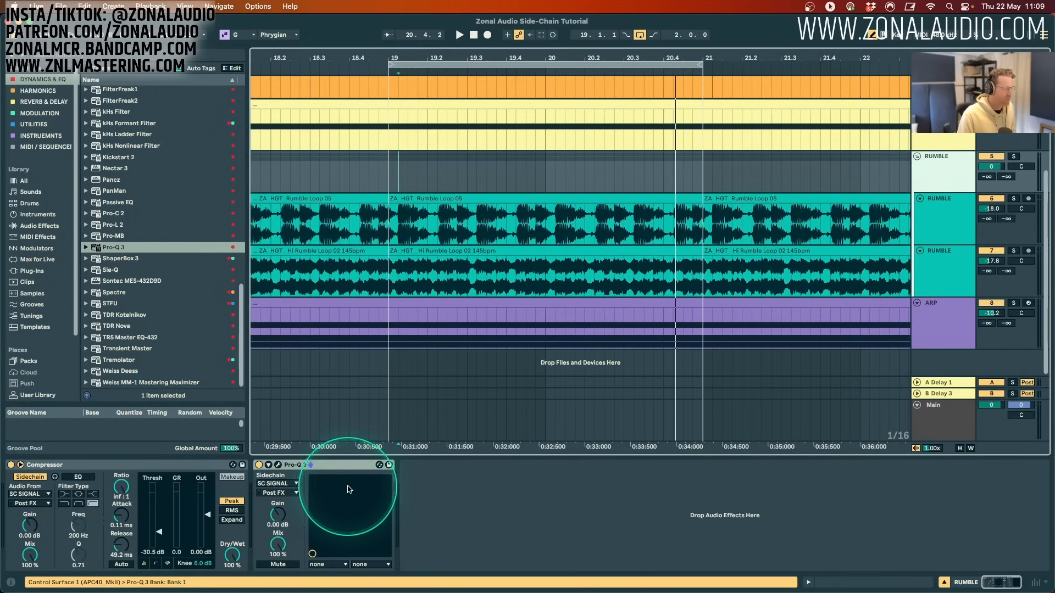
key("space")
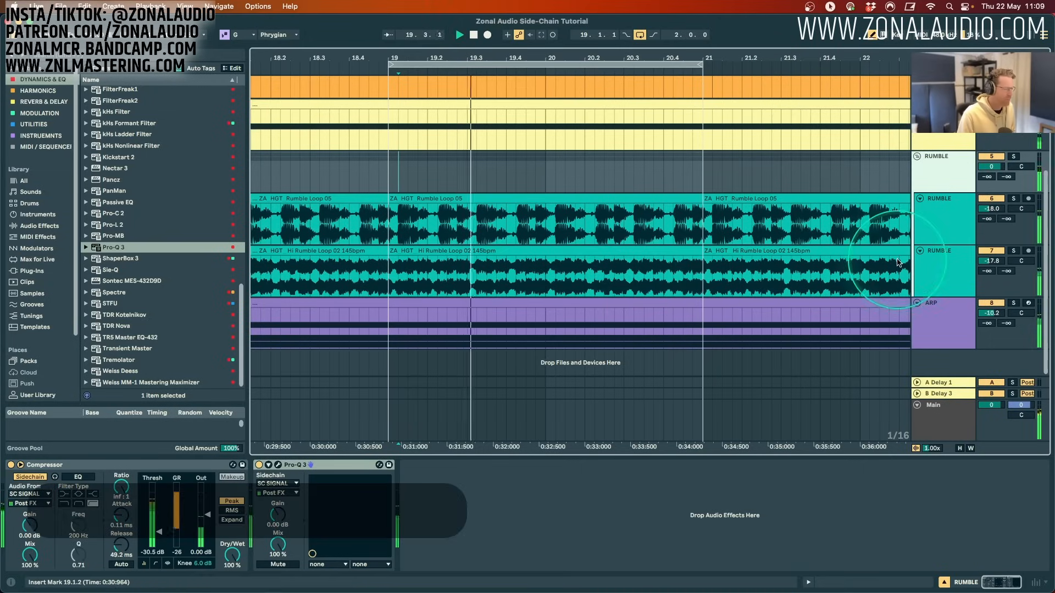
left_click(992, 157)
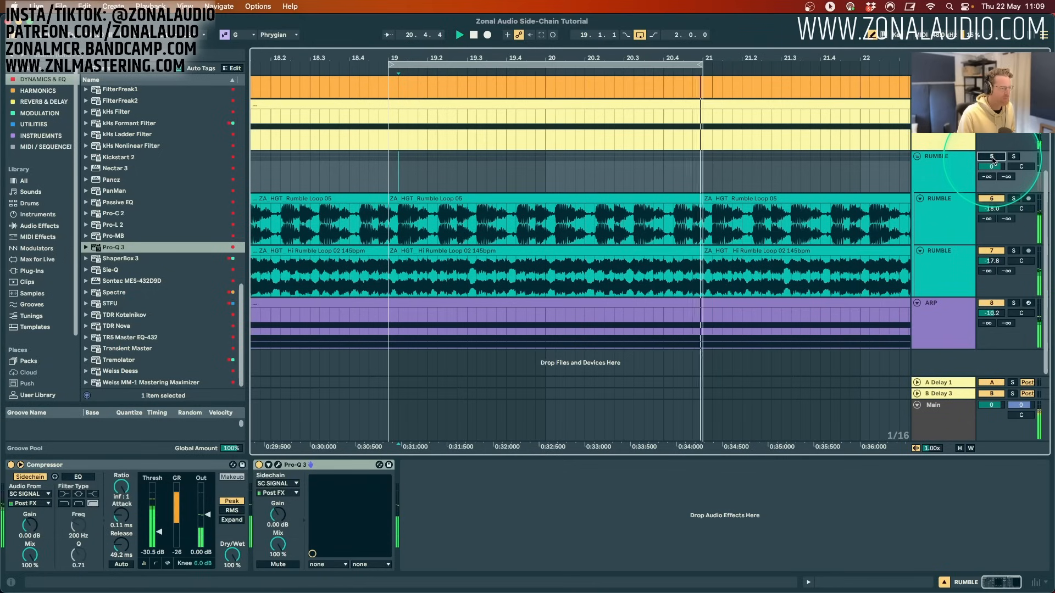
left_click(992, 158)
Stop playback, add a new MIDI track below the ARP track and select it.
left_click(945, 330)
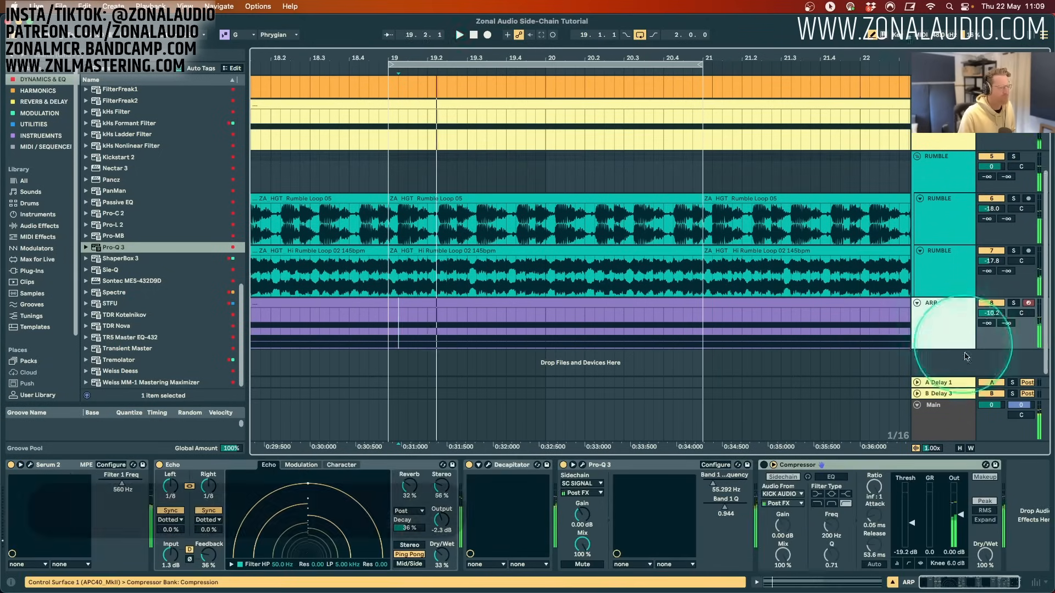
key("shift+super+t")
left_click(945, 267)
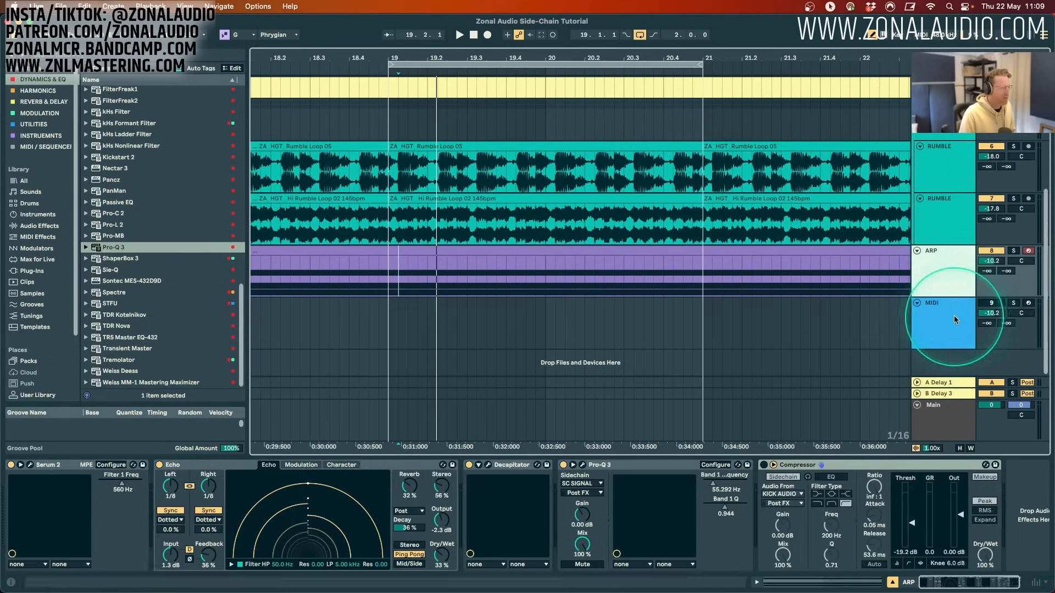
left_click_drag(955, 320, 956, 320)
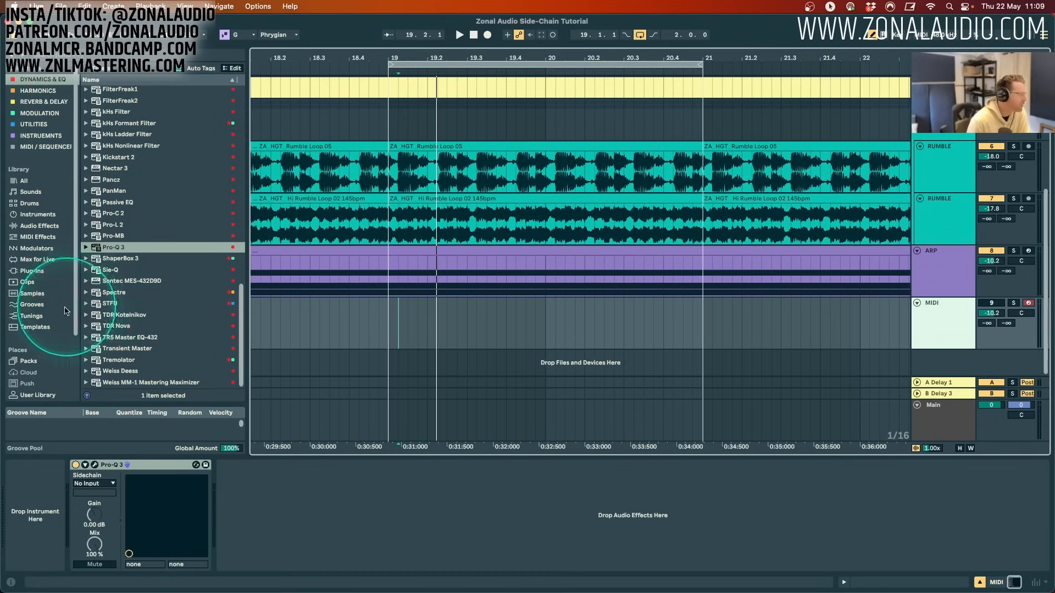
Browse the SAMPLES folder to the vocal loops of the Rave Techno Essentials sample pack.
scroll(38, 354, "down", 5)
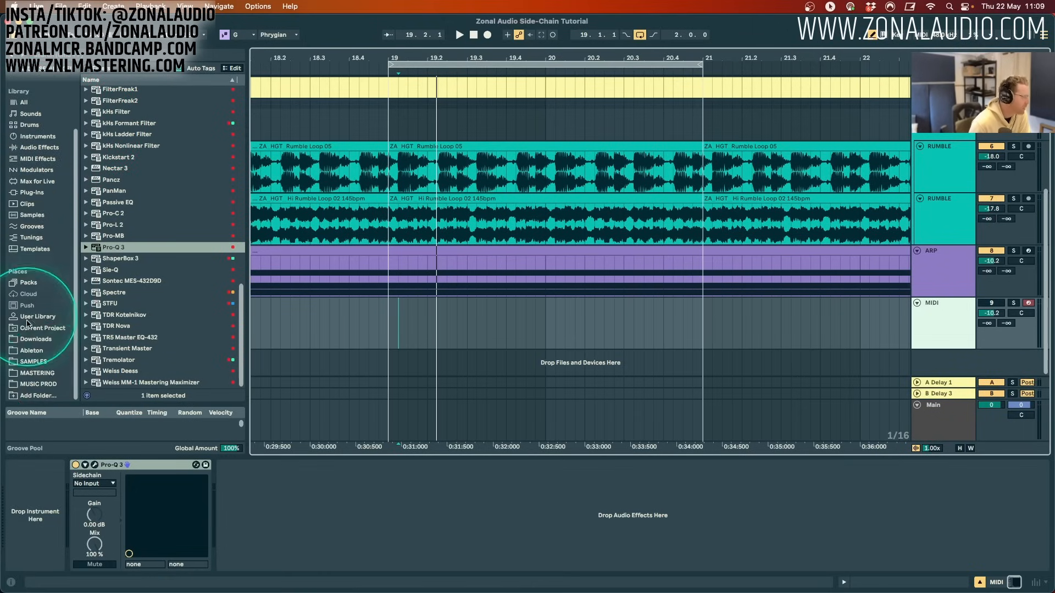
left_click(44, 364)
scroll(93, 247, "up", 15)
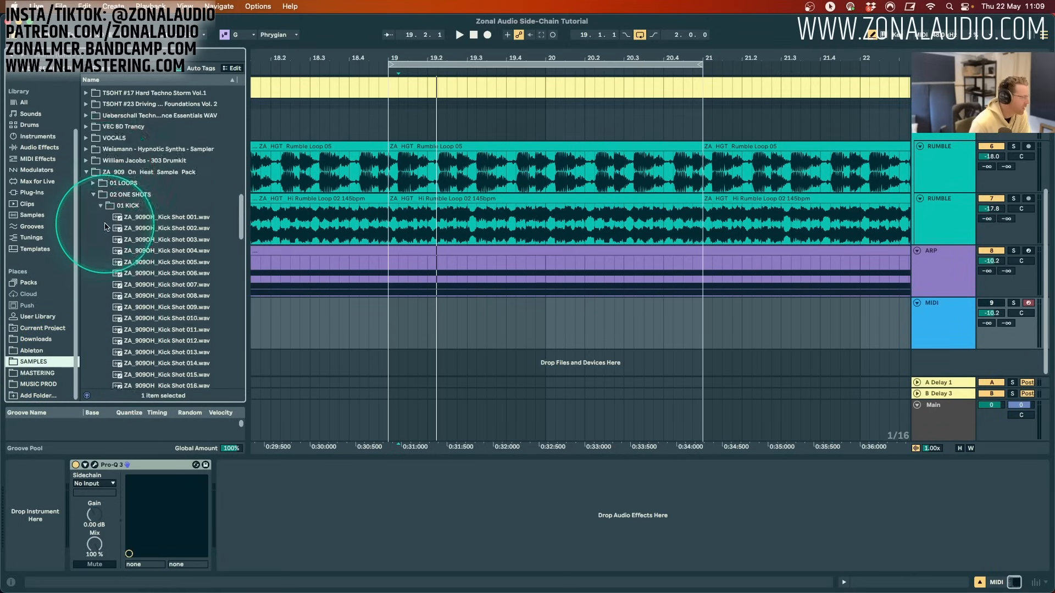
left_click(93, 161)
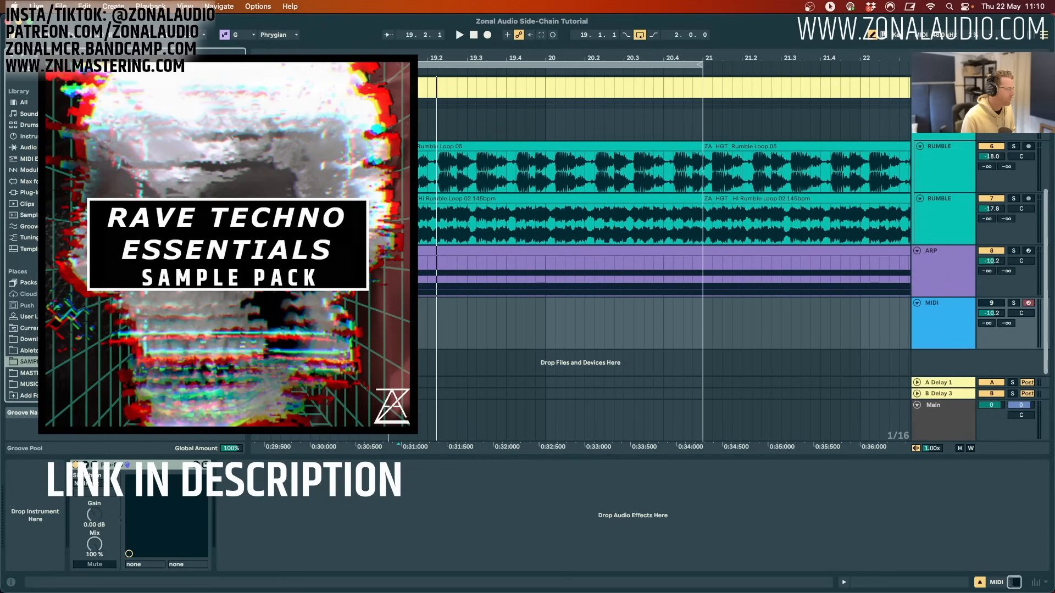
left_click_drag(167, 186, 510, 317)
key("space")
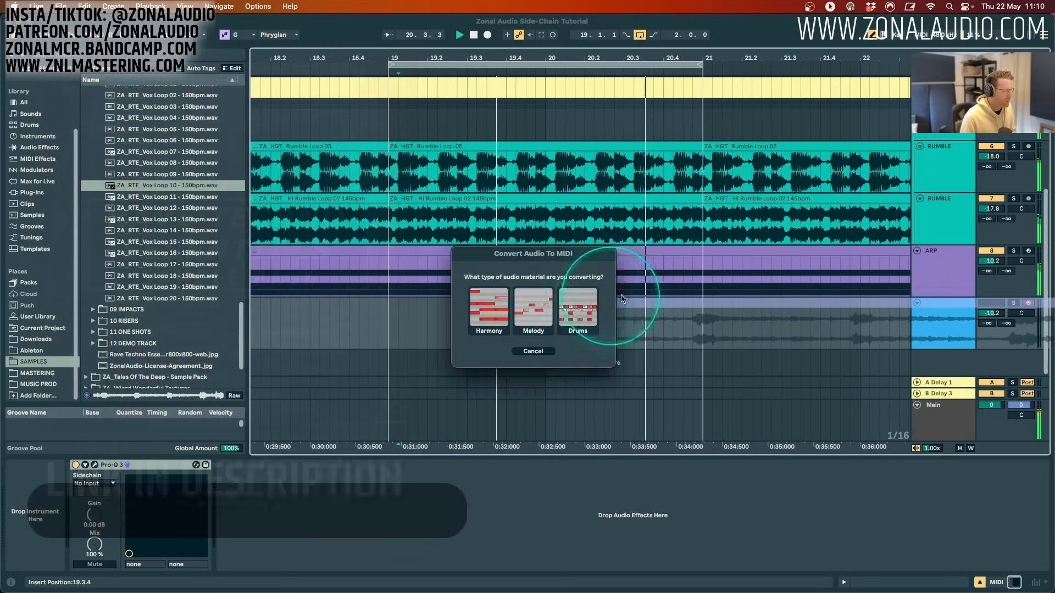
left_click(534, 352)
key("BackSpace")
Place ZA_RTE_Vox Loop 10 on a new audio track below ARP, with a one-beat vocal chop at 19.4.1, and play the loop.
left_click_drag(167, 186, 468, 317)
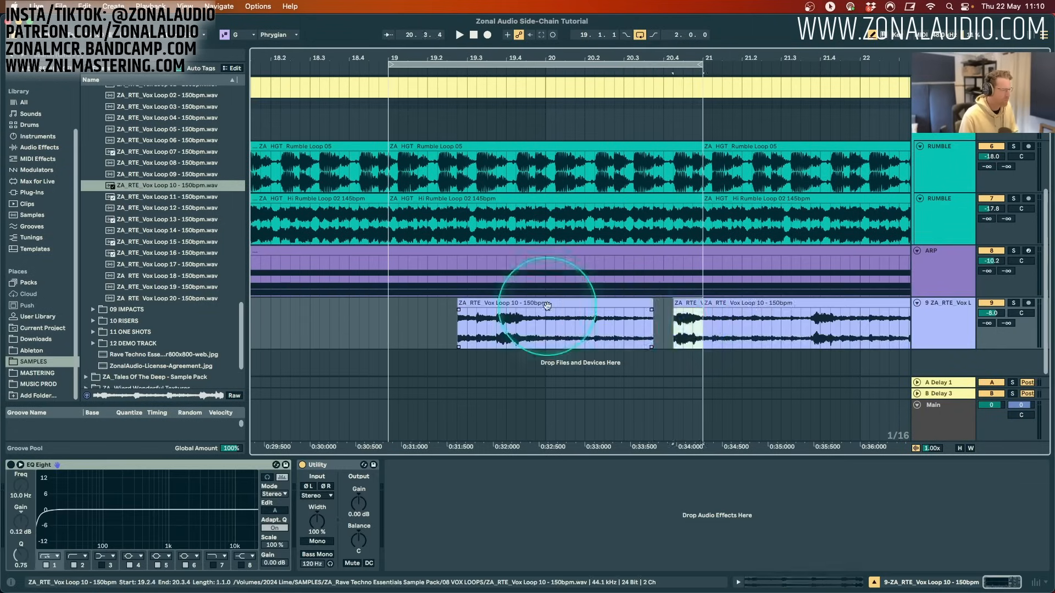
key("super+z")
left_click_drag(843, 303, 539, 305)
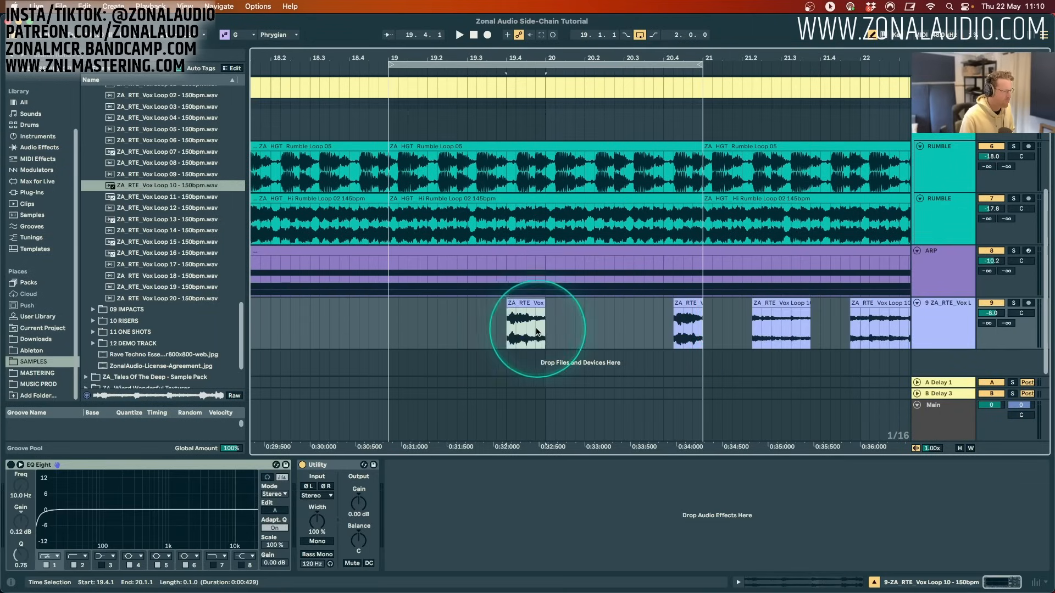
key("space")
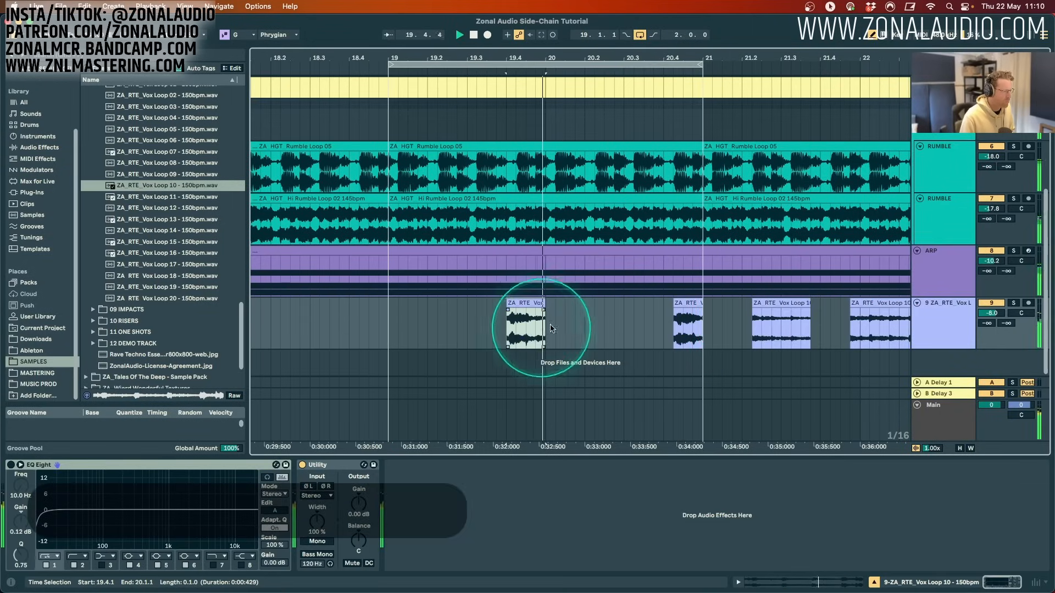
Delete the two surplus vocal clips after the end of the loop region.
left_click(782, 303)
key("BackSpace")
left_click(869, 304)
key("BackSpace")
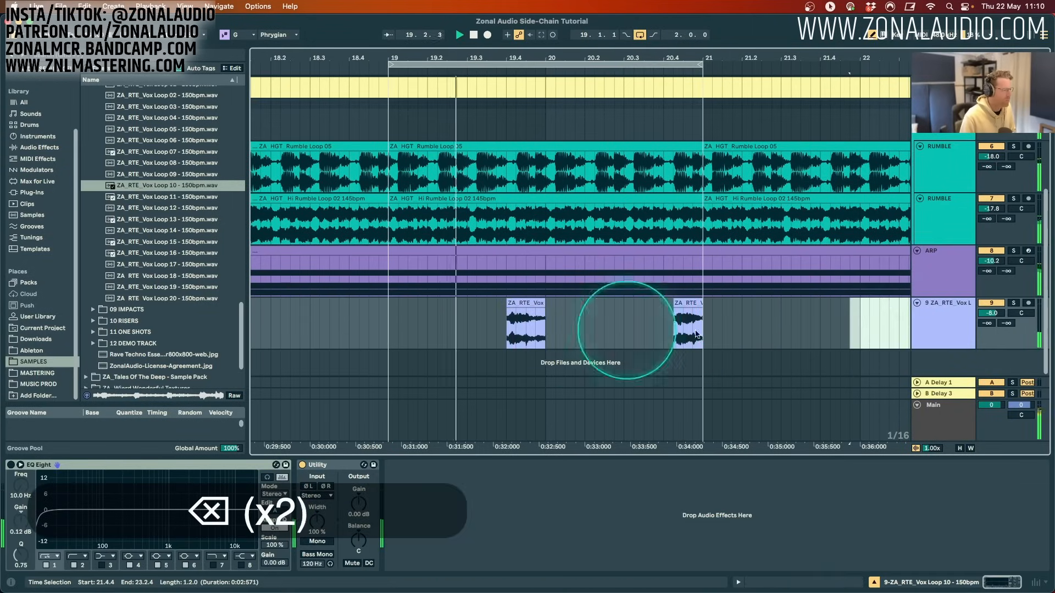
Lower the vocal track's volume to about -9.3 dB and shorten the first vocal chop to start at 19.4.2.
left_click(992, 314)
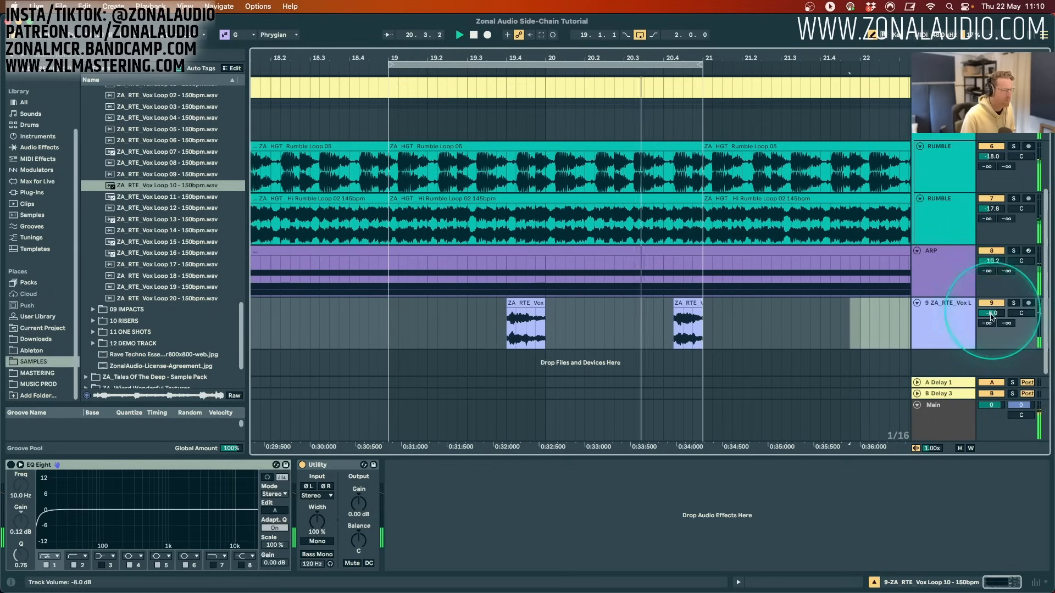
left_click_drag(991, 316, 992, 323)
left_click_drag(536, 303, 547, 302)
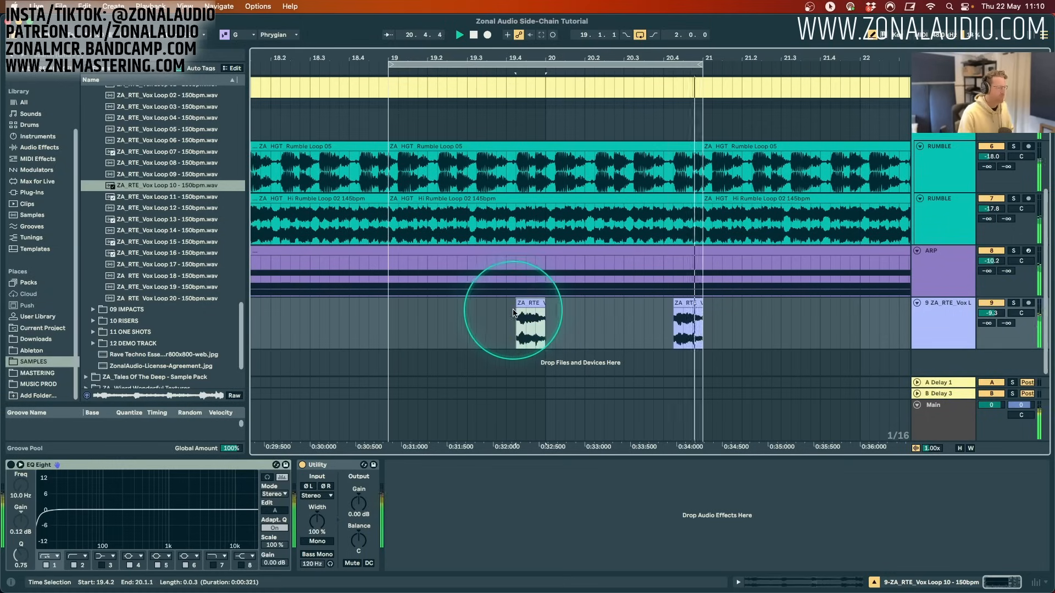
left_click(528, 325)
left_click(686, 315, "super")
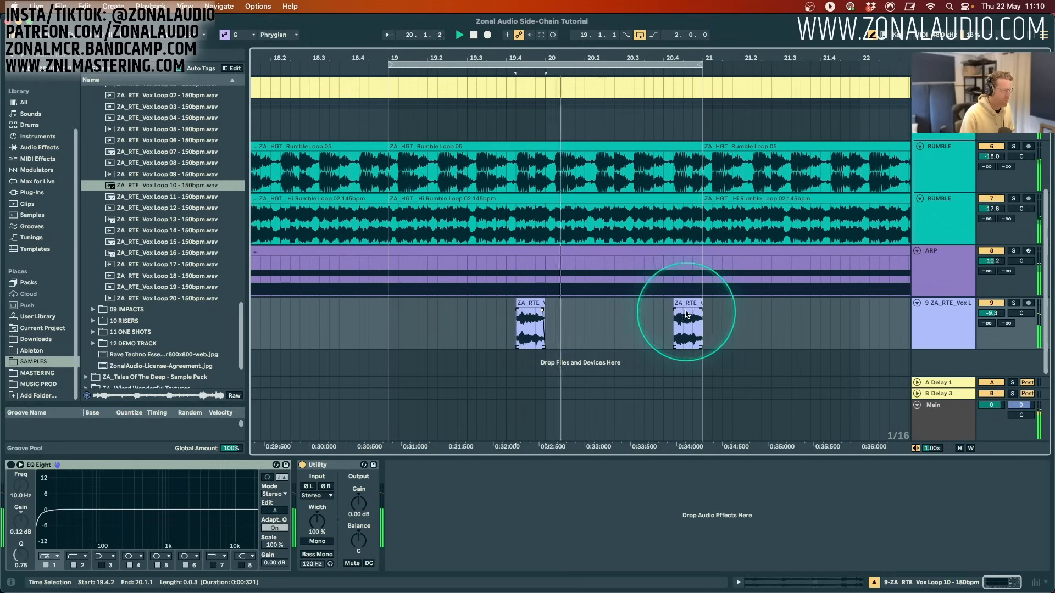
left_click(681, 312)
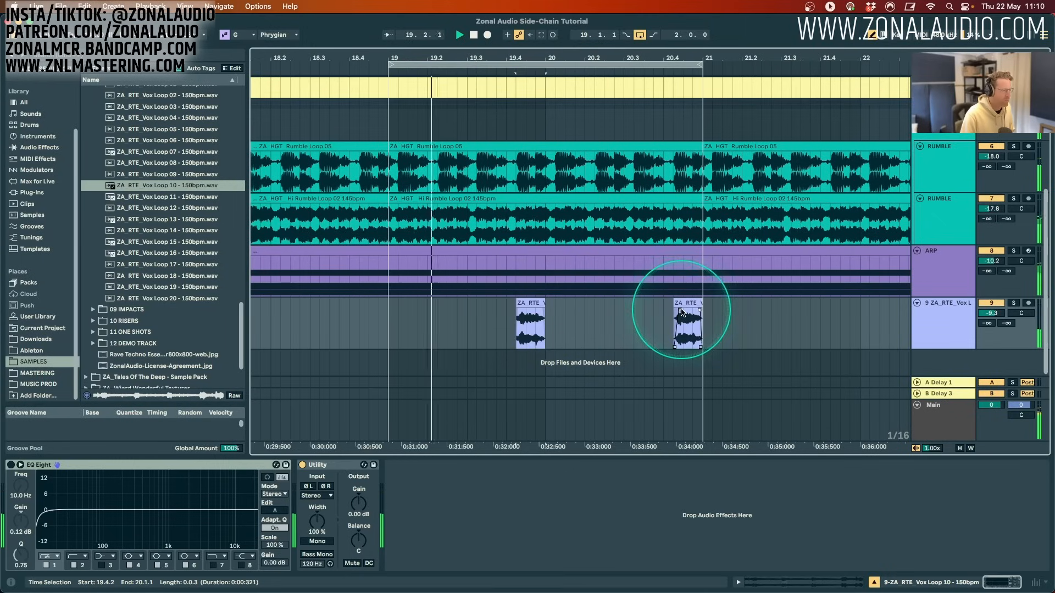
Enable EQ Eight on the vocal track and set its low cut to about 153 Hz.
double_click(932, 326)
key("space")
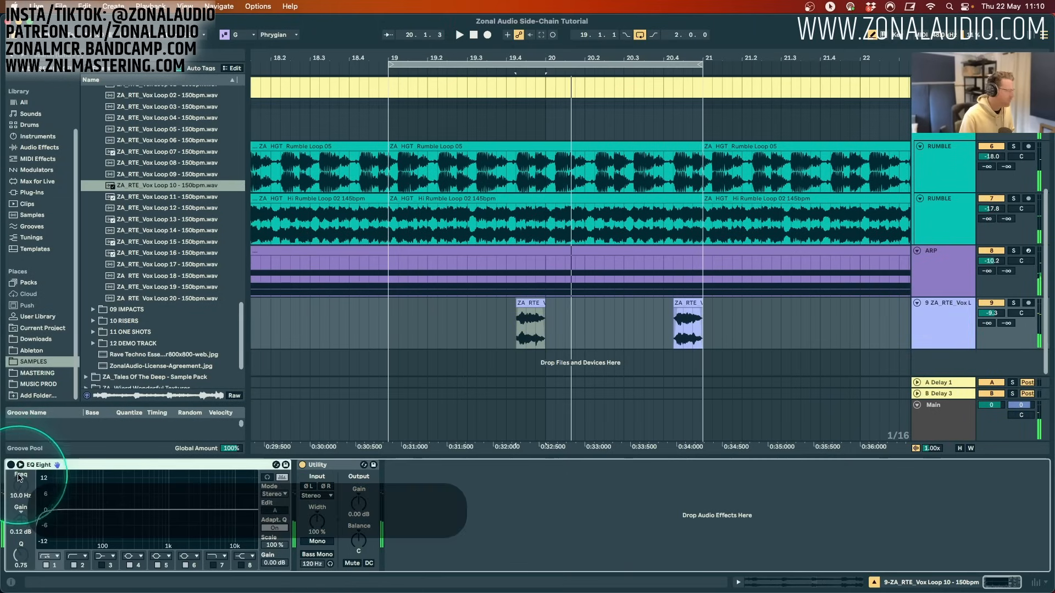
left_click(11, 465)
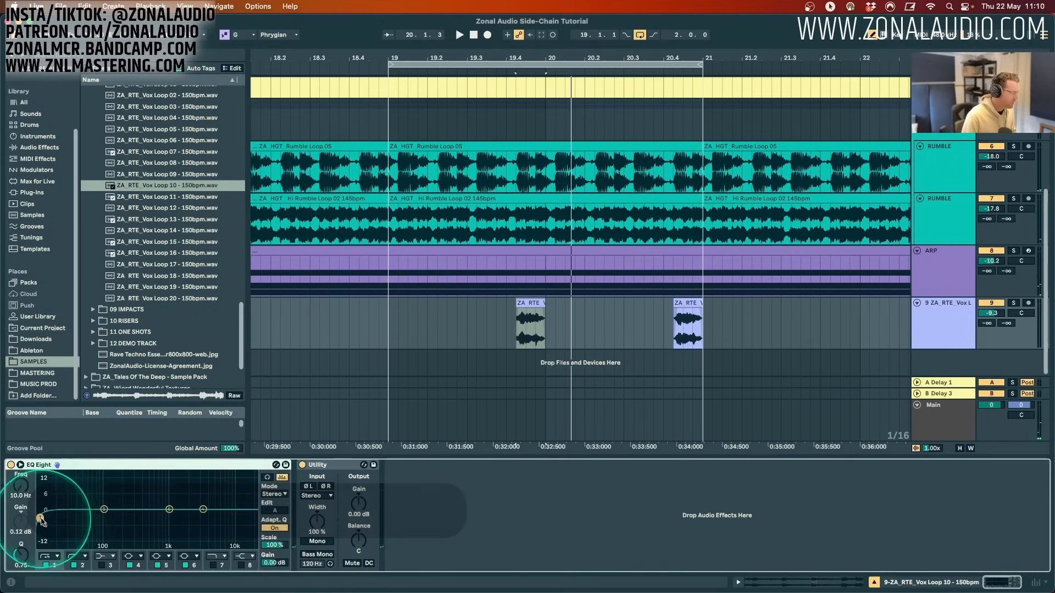
left_click_drag(41, 518, 131, 523)
Add Echo to the vocal track with input 3.8 dB, feedback 58%, output -1.7 dB, modulation rate 6 and filter modulation 39%.
scroll(257, 208, "up", 3)
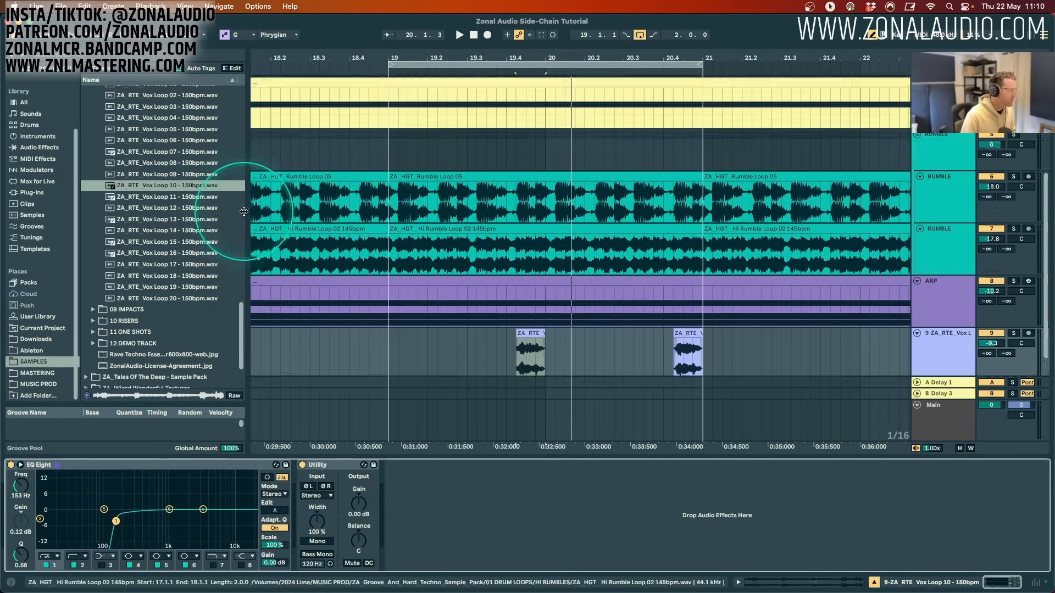
scroll(110, 173, "up", 10)
scroll(46, 132, "up", 4)
left_click(42, 80)
scroll(129, 198, "up", 10)
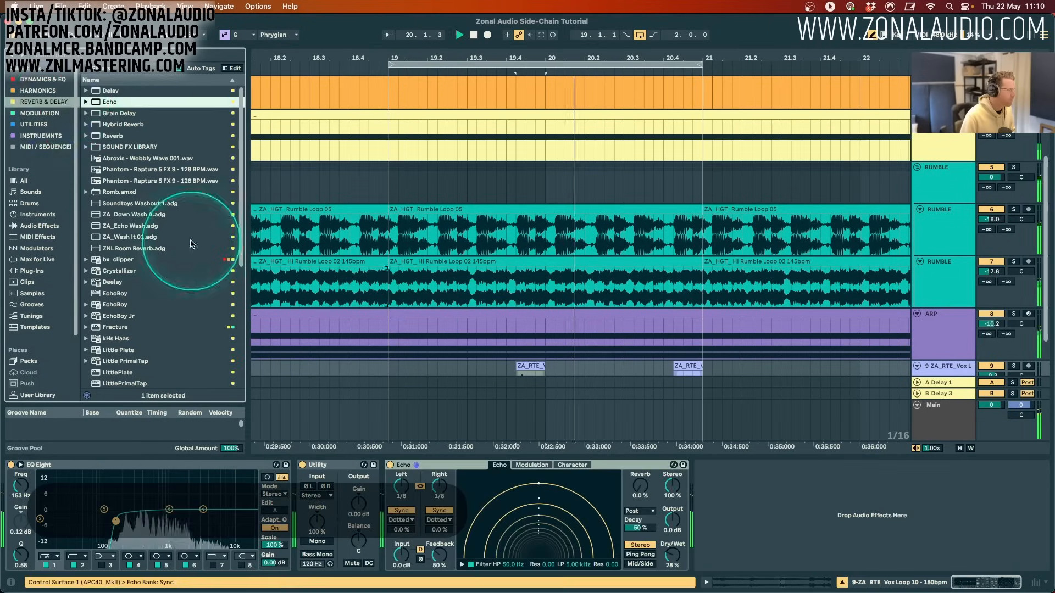
left_click(532, 465)
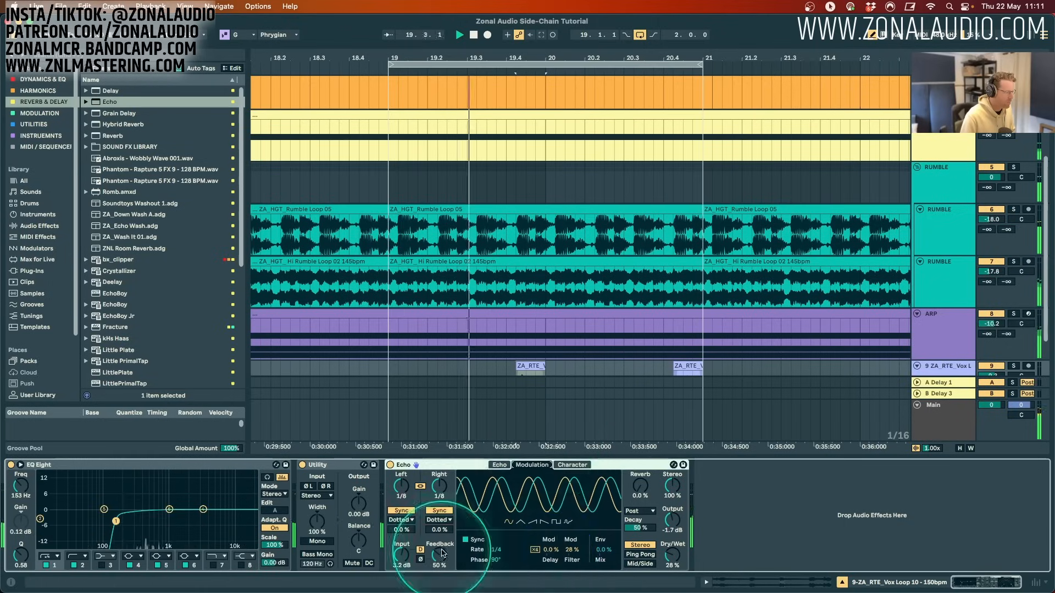
left_click_drag(509, 547, 508, 533)
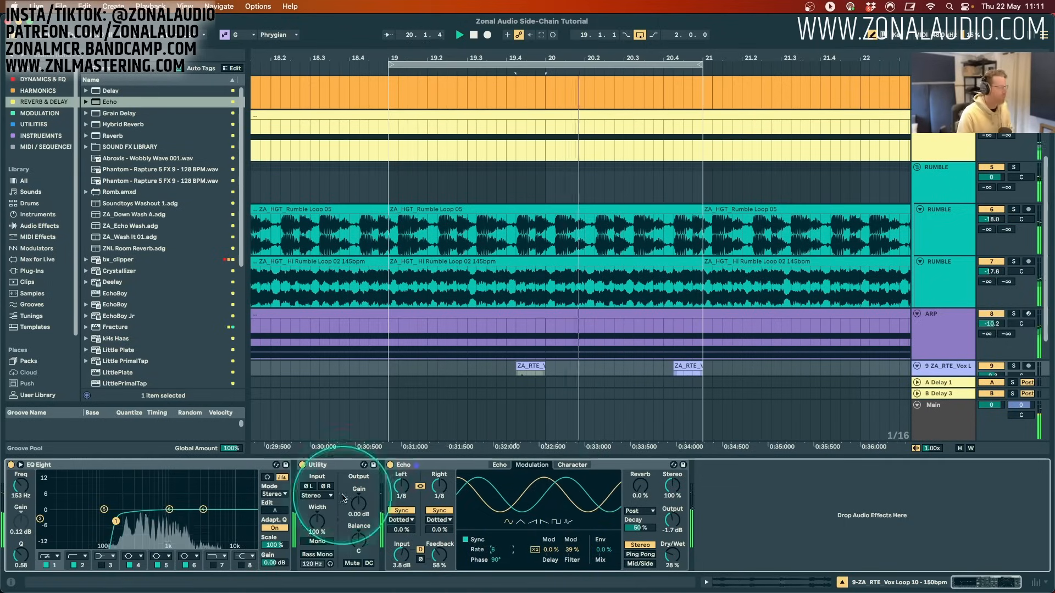
Shape the vocal's EQ Eight with a cut of about 2.6 dB at 417 Hz, a slight upper-mid boost and a low cut near 167 Hz.
left_click(169, 509)
left_click_drag(169, 510, 148, 517)
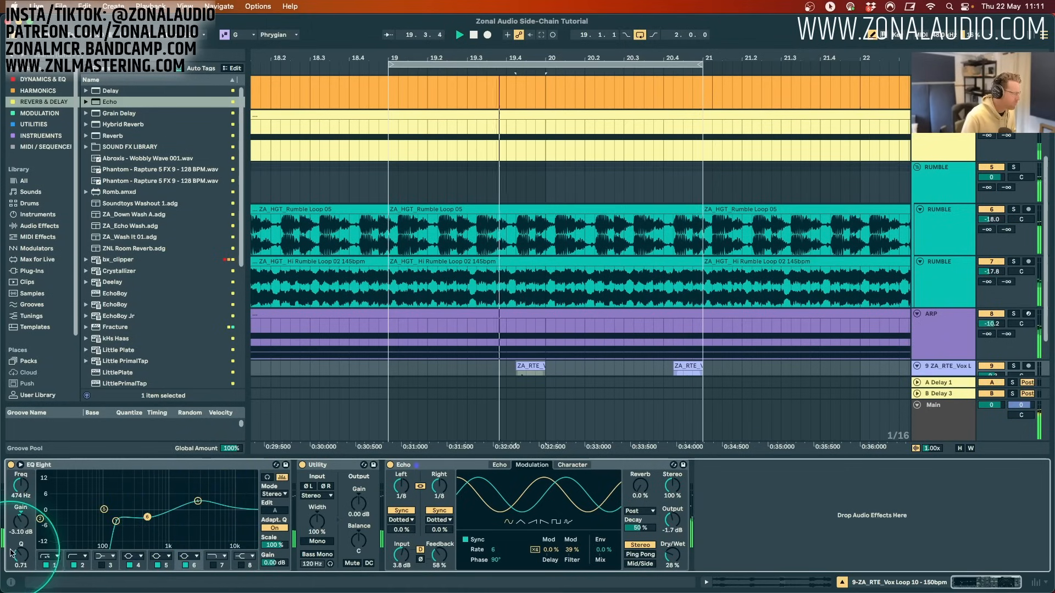
left_click_drag(21, 555, 21, 541)
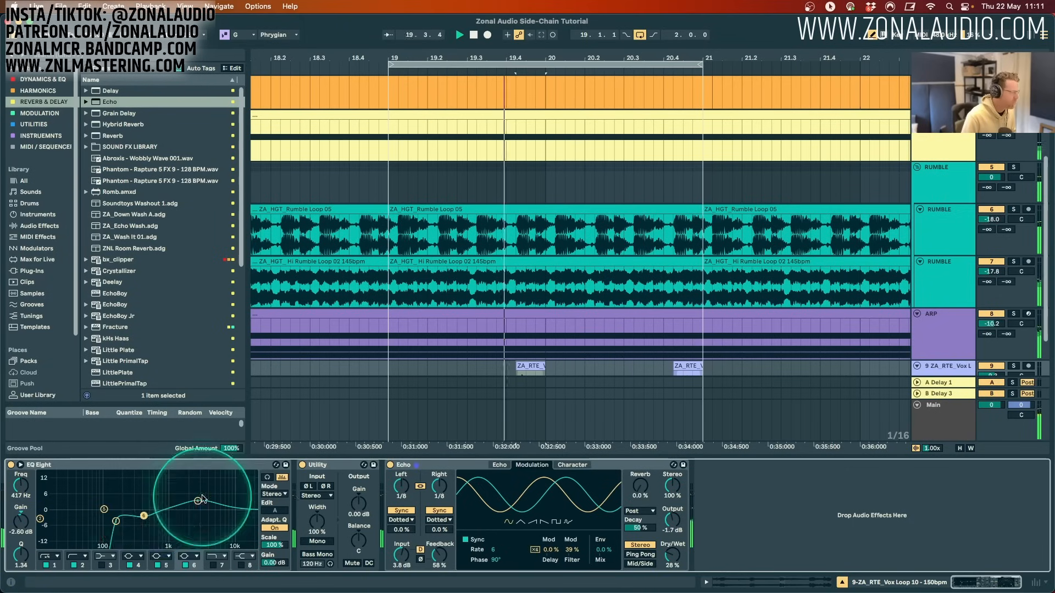
left_click_drag(198, 501, 207, 506)
left_click_drag(147, 517, 144, 515)
left_click_drag(116, 521, 118, 517)
Raise the Serum 2 filter 1 cutoff on the ARP track to about 1613 Hz and stop playback.
scroll(621, 342, "down", 2)
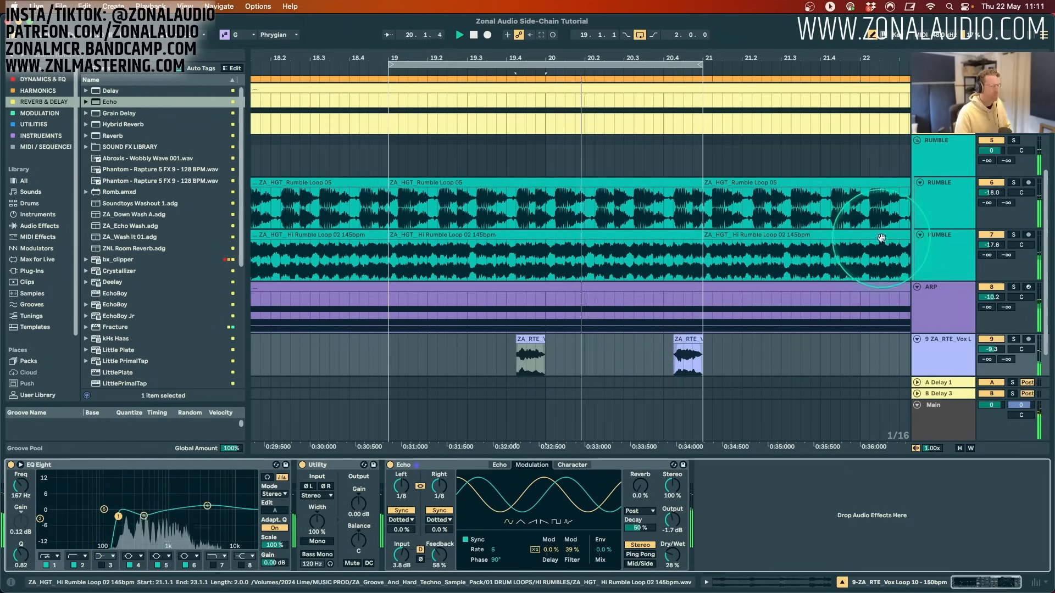
left_click(959, 287)
left_click(30, 466)
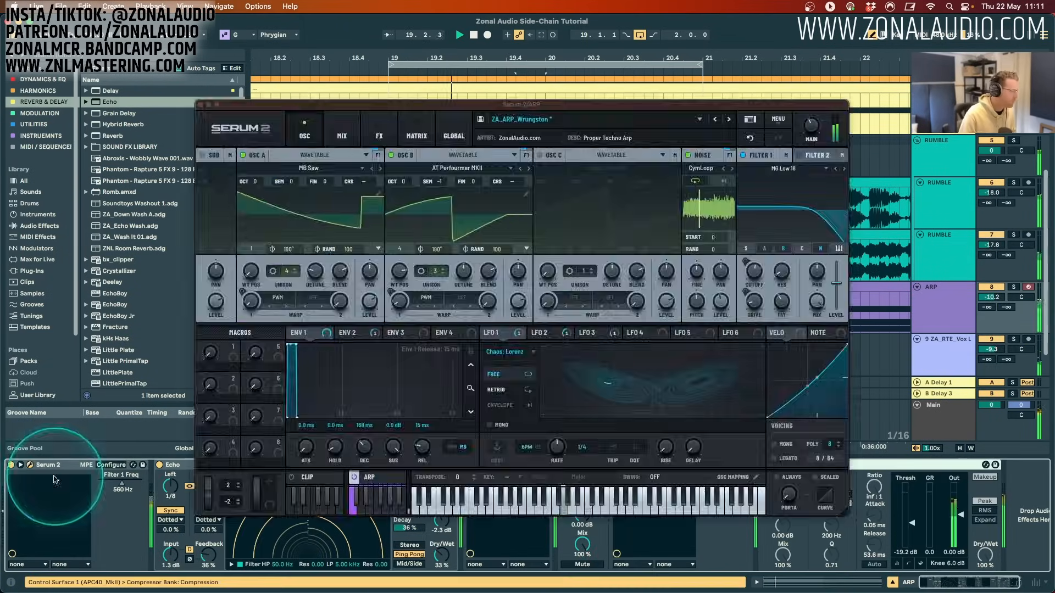
mouse_move(751, 279)
left_mouse_down()
mouse_move(751, 253)
mouse_move(754, 271)
left_mouse_up()
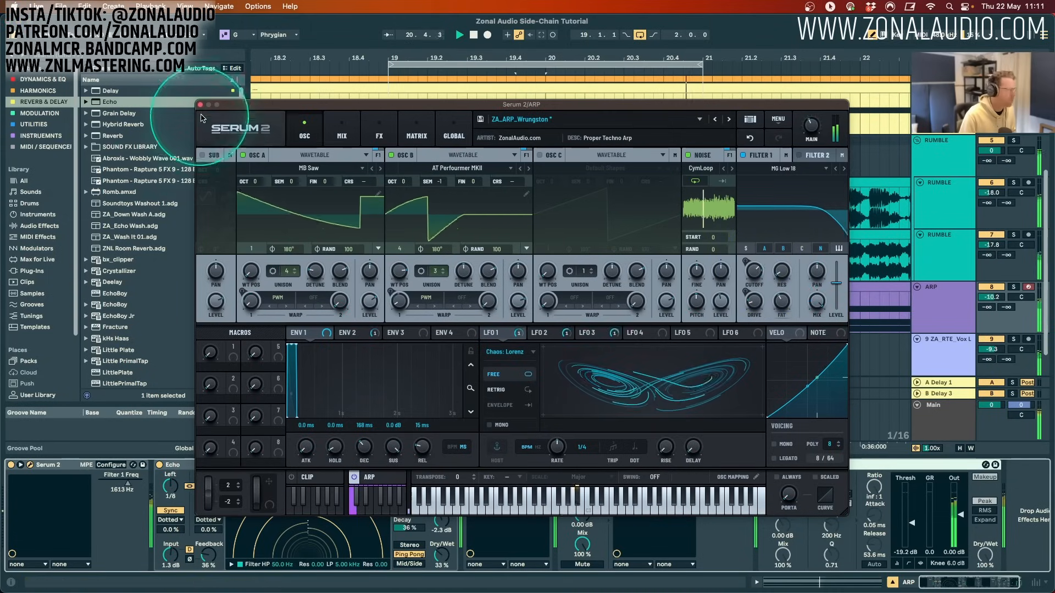
left_click(200, 105)
key("space")
Insert a new audio track above the RUMBLE group and place ZA_HGT_Hat Loop 02 on it at bar 19.
scroll(26, 340, "down", 3)
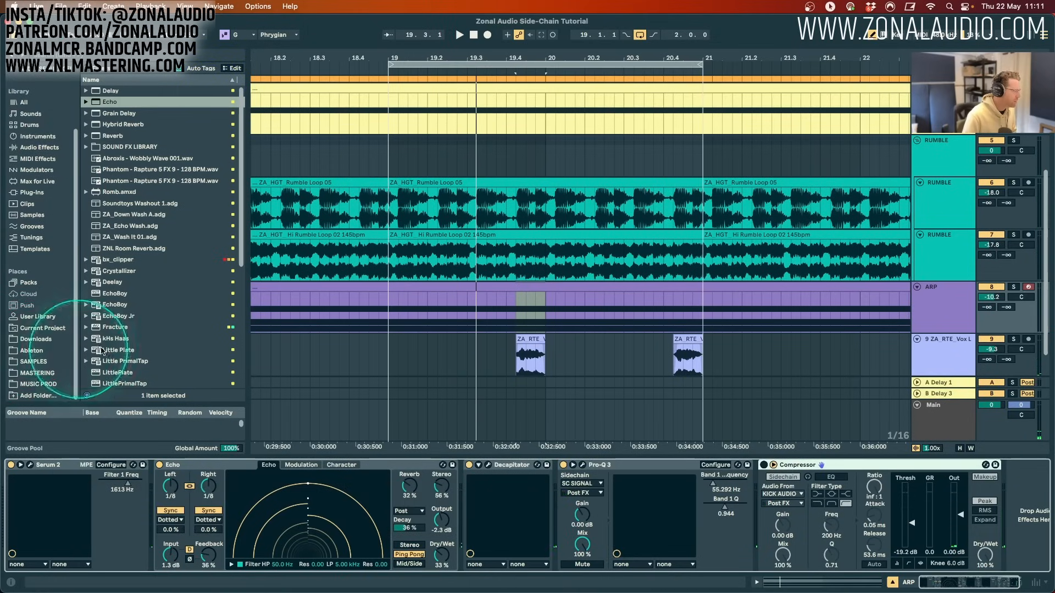
left_click(941, 144)
key("super+t")
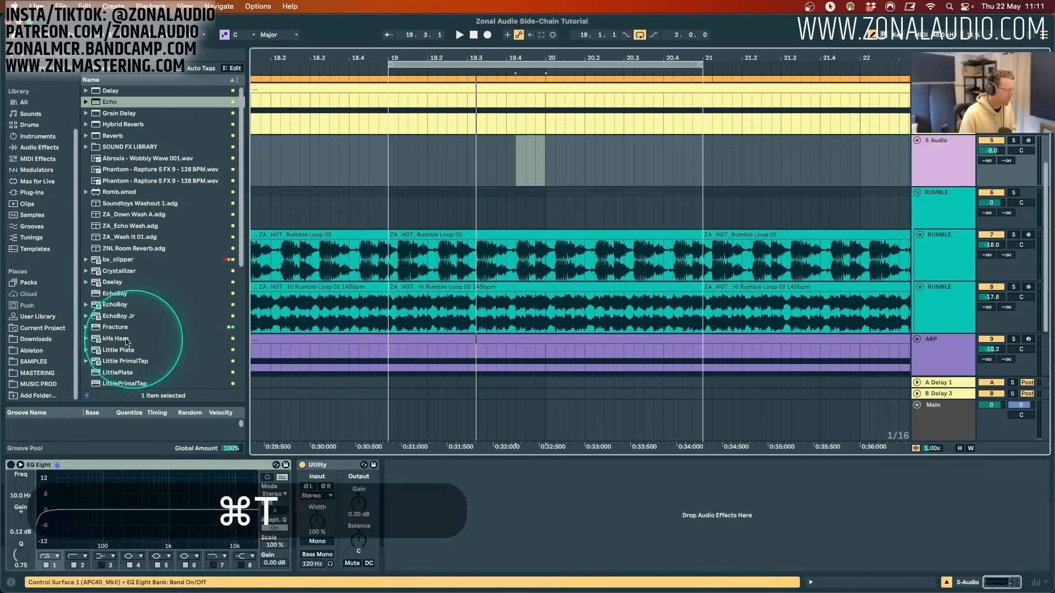
left_click(38, 384)
scroll(159, 324, "down", 3)
scroll(157, 337, "down", 2)
left_click_drag(176, 294, 391, 160)
Place ZA_HGT_Top Loop 17 on a new audio track at bar 19, with volume -10.7 dB and a high cut at about 4.26 kHz.
key("super+t")
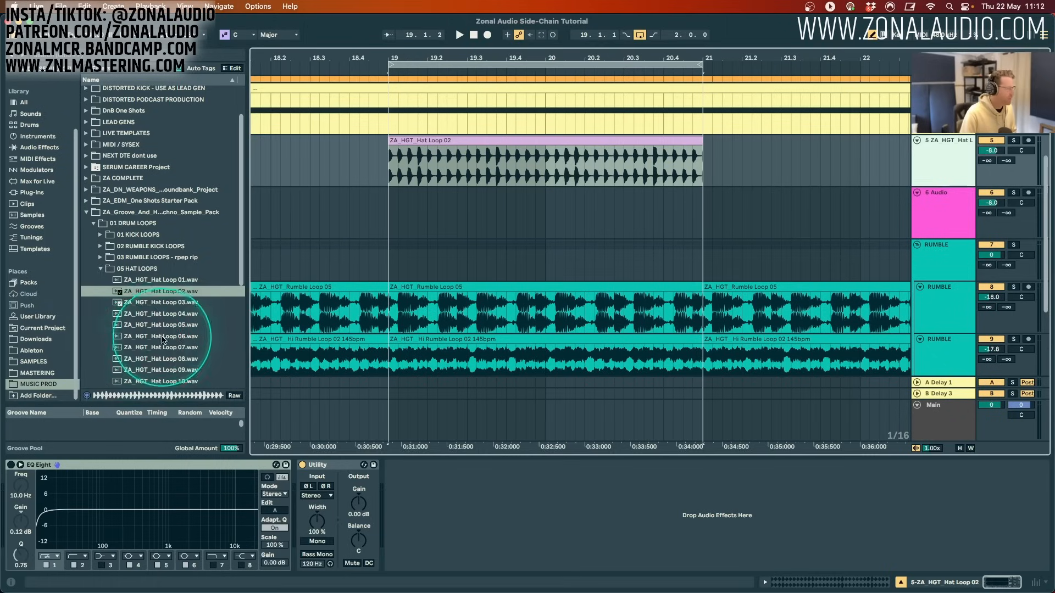
left_click(100, 269)
left_click(101, 280)
left_click(201, 325)
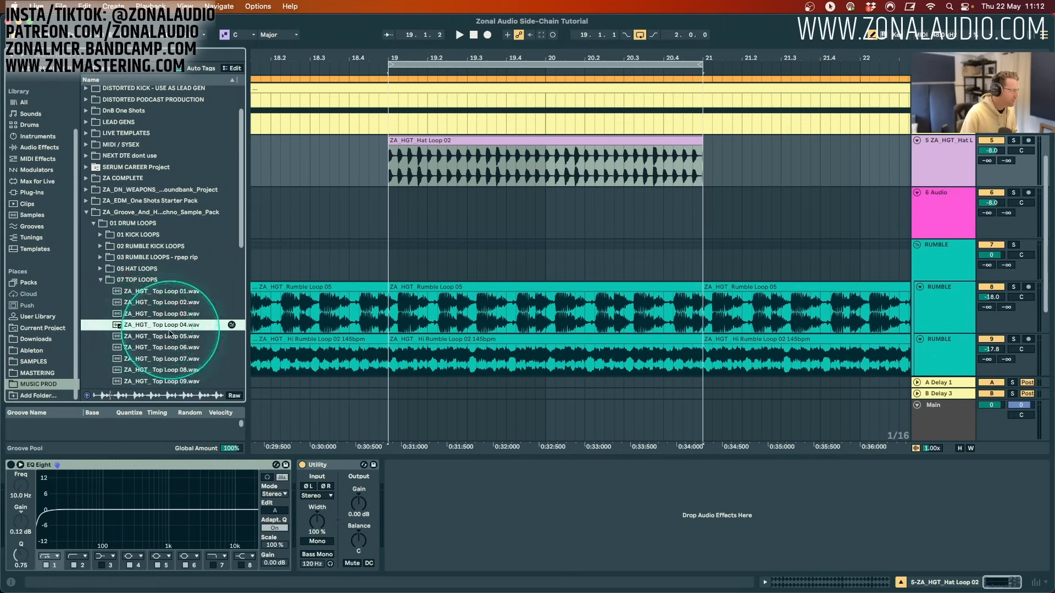
scroll(170, 332, "down", 7)
left_click(173, 254)
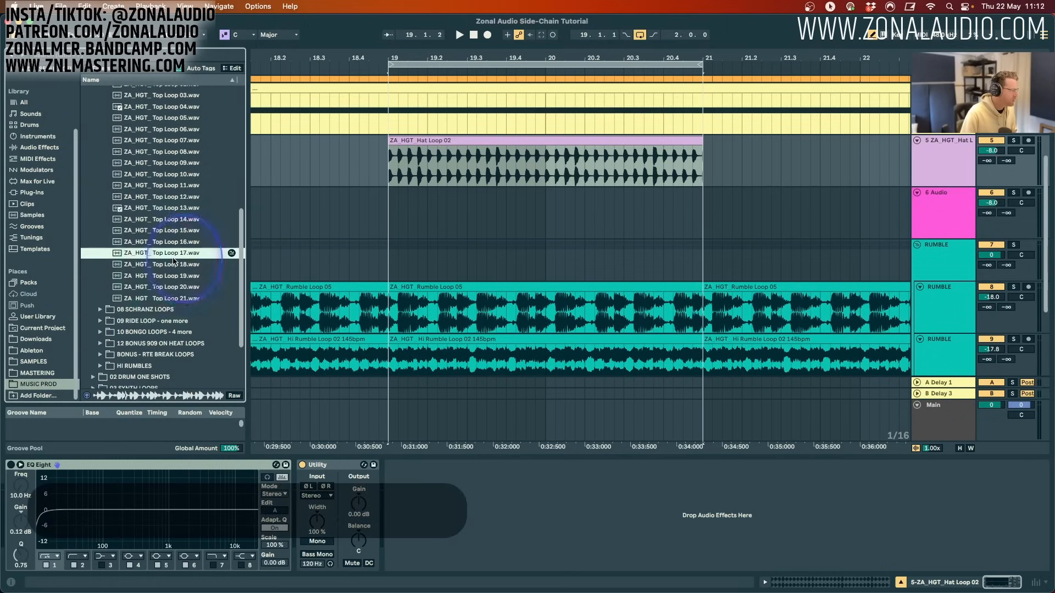
double_click(154, 253)
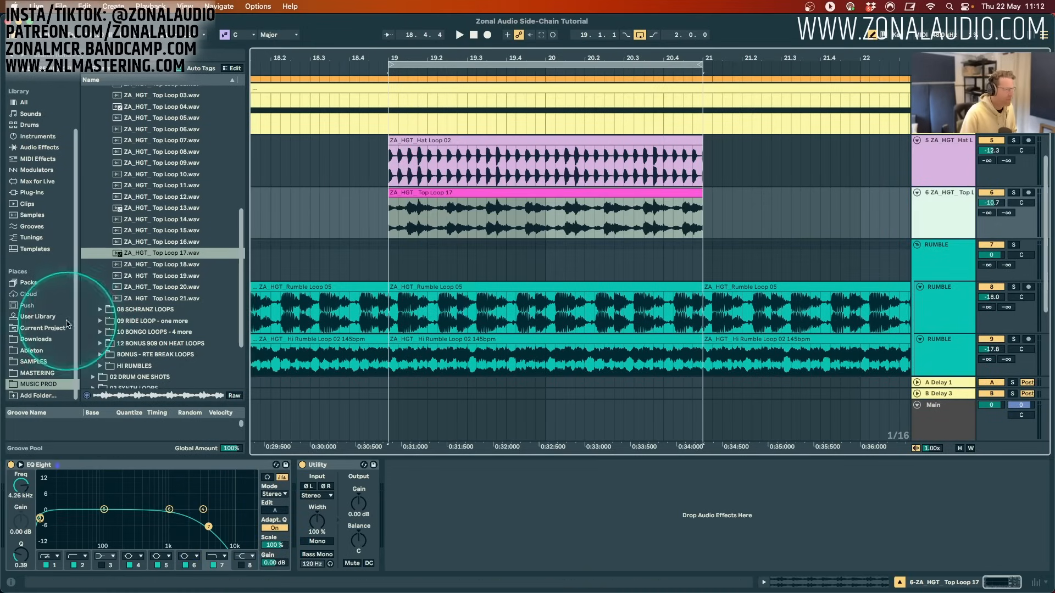
Place ZA_HGT_Schranz Loop 13 on a new audio track at bar 19 and group the three loop tracks.
left_click(100, 310)
key("super+t")
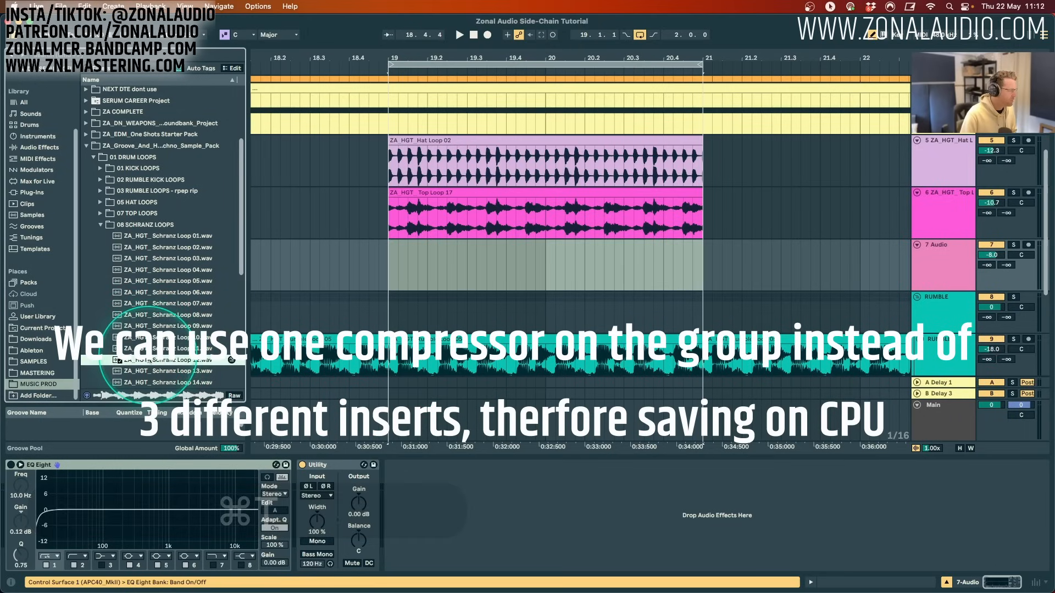
scroll(153, 341, "down", 3)
left_click(160, 321)
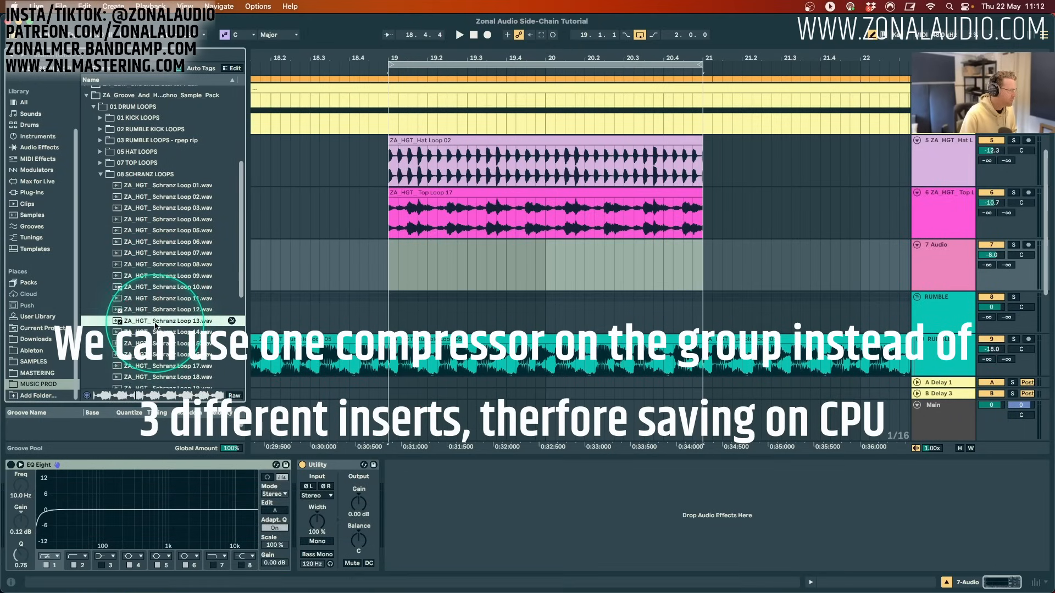
left_click_drag(156, 326, 393, 264)
left_click(954, 148, "shift")
key("super+g")
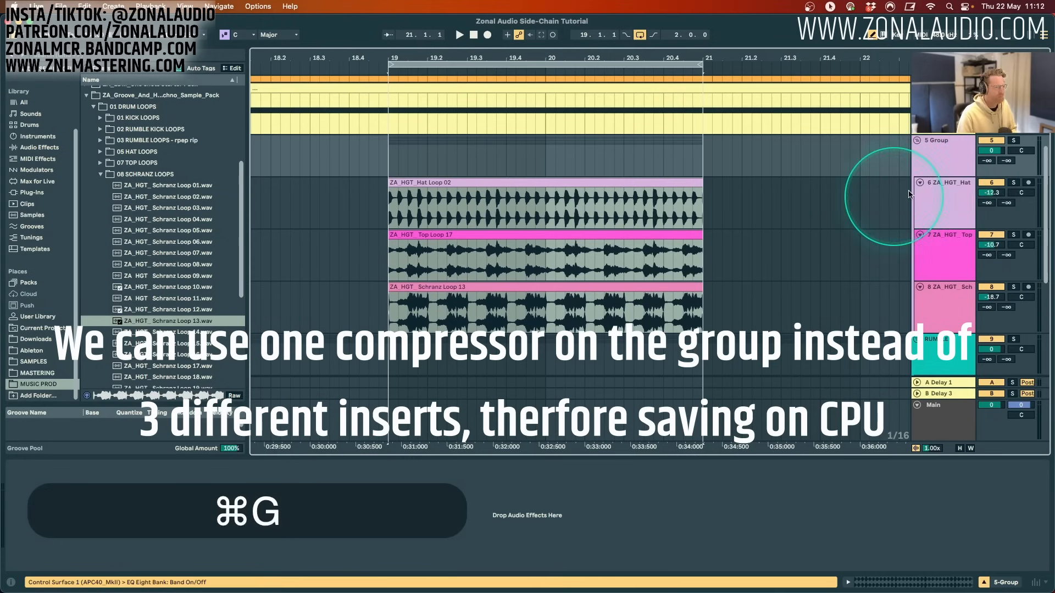
Copy the sidechain Compressor from the WHITE NOISE track onto the new loop group.
left_click(949, 100)
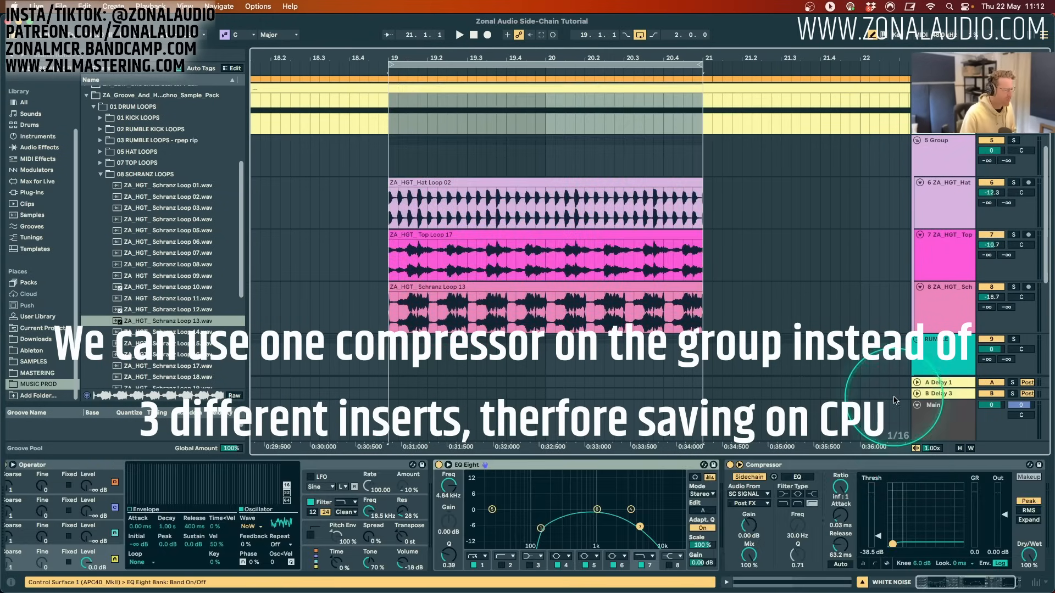
left_click(770, 464)
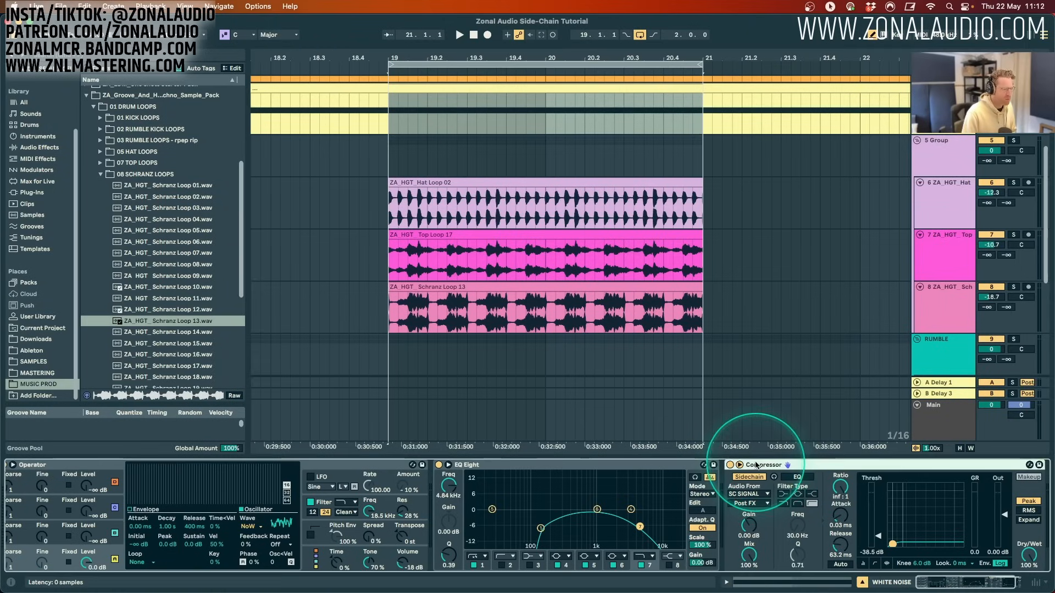
key("super+c")
left_click(919, 156)
left_click(528, 511)
key("super+v")
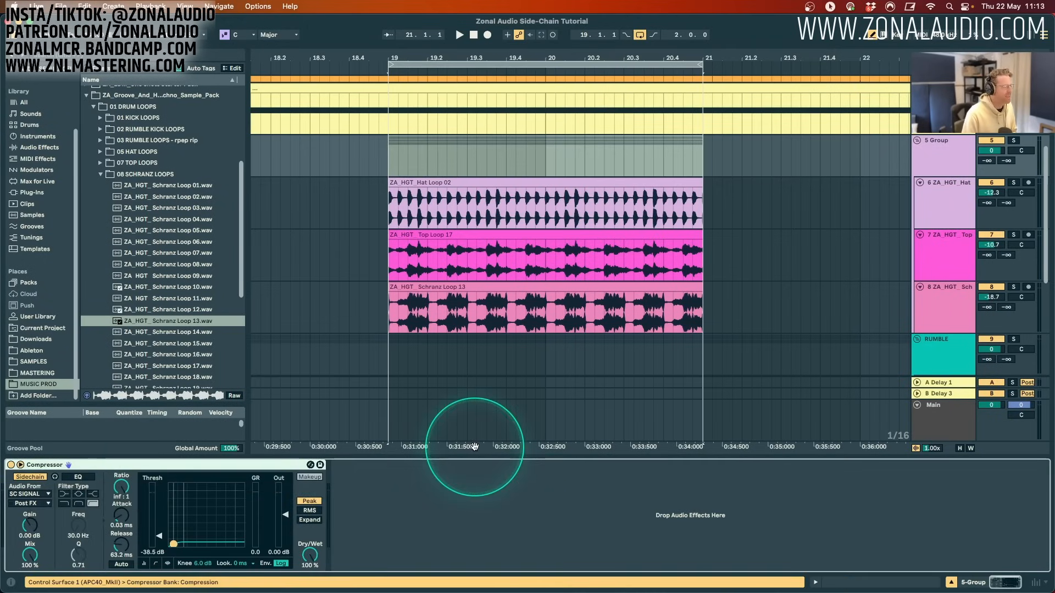
left_click(946, 162)
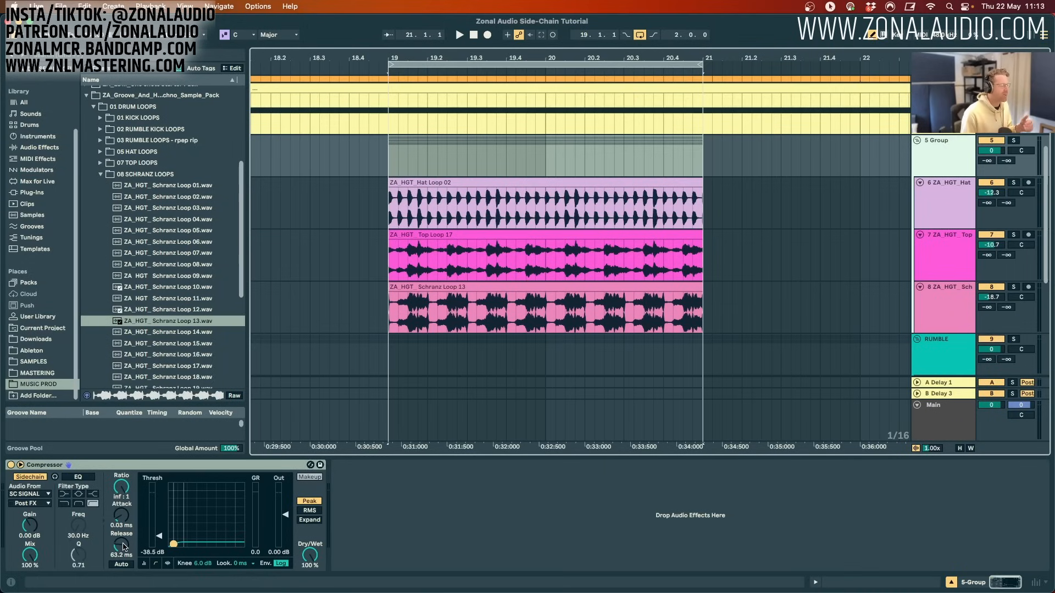
key("space")
left_click_drag(124, 546, 123, 539)
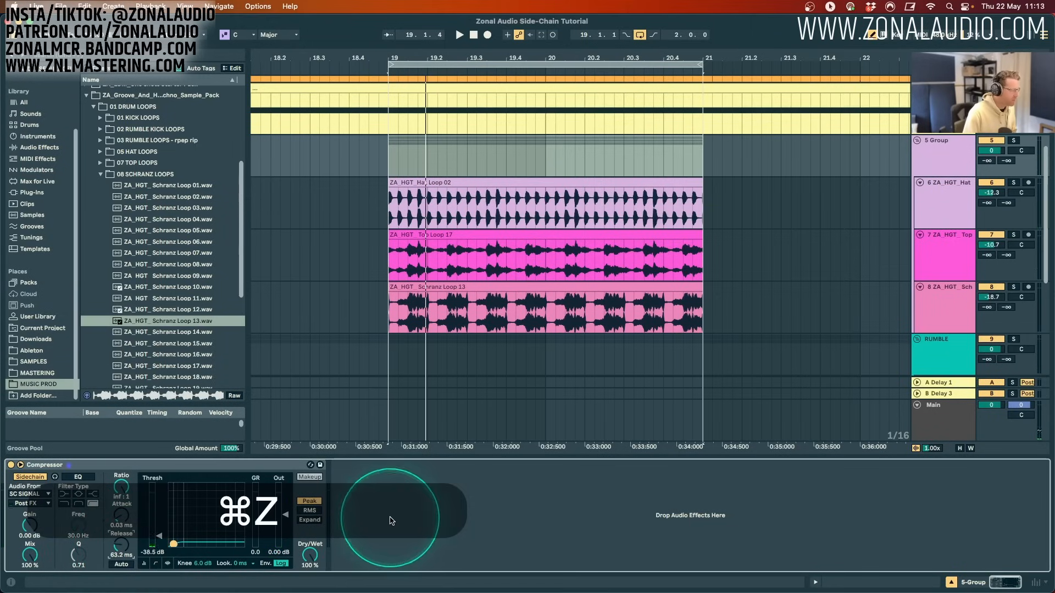
Solo the loop group during playback, show the mixer and set the Compressor threshold to about -20.9 dB.
key("space")
left_click(953, 160)
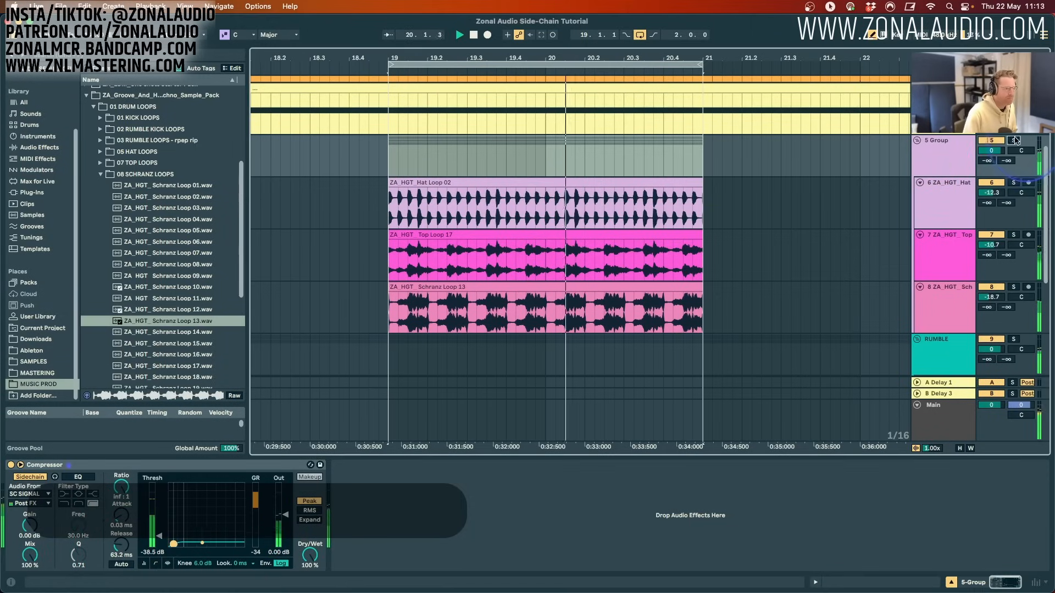
key("Tab")
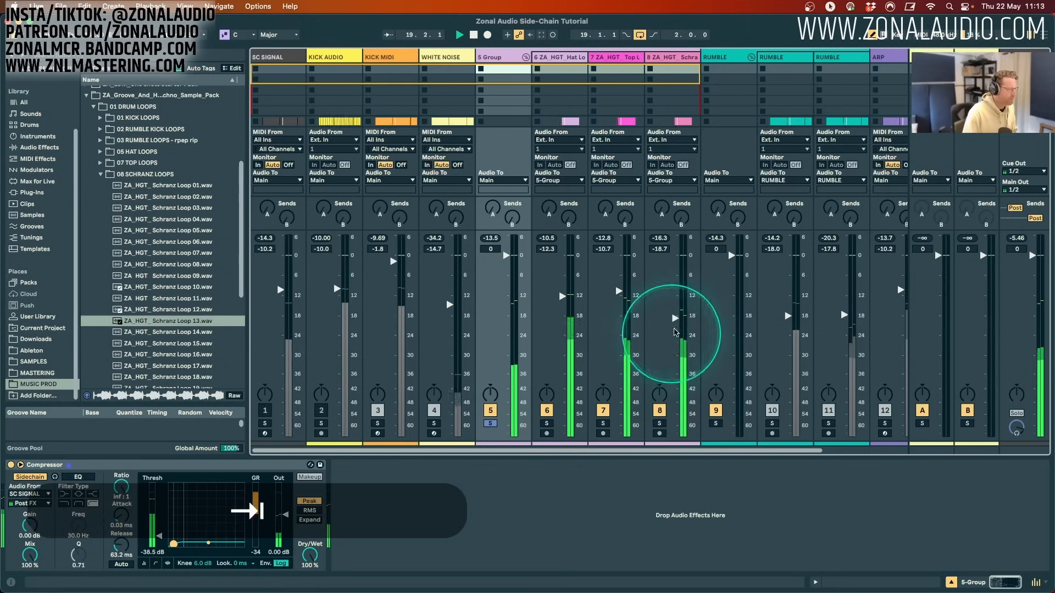
left_click_drag(160, 535, 159, 520)
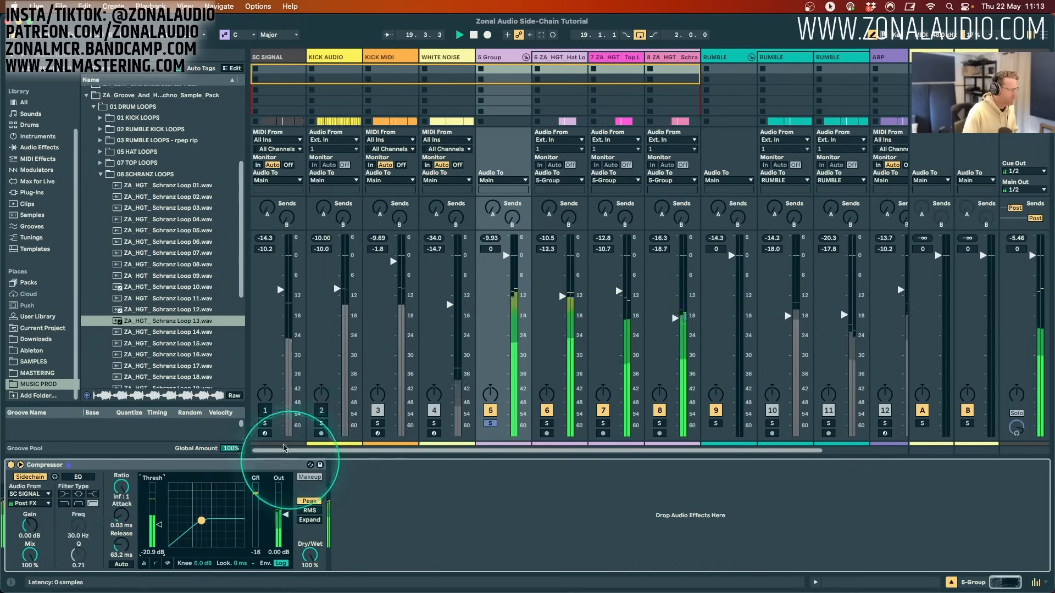
Add EQ Eight after the group's Compressor and enable a gentle low cut at about 153 Hz.
scroll(55, 98, "up", 3)
left_click(50, 79)
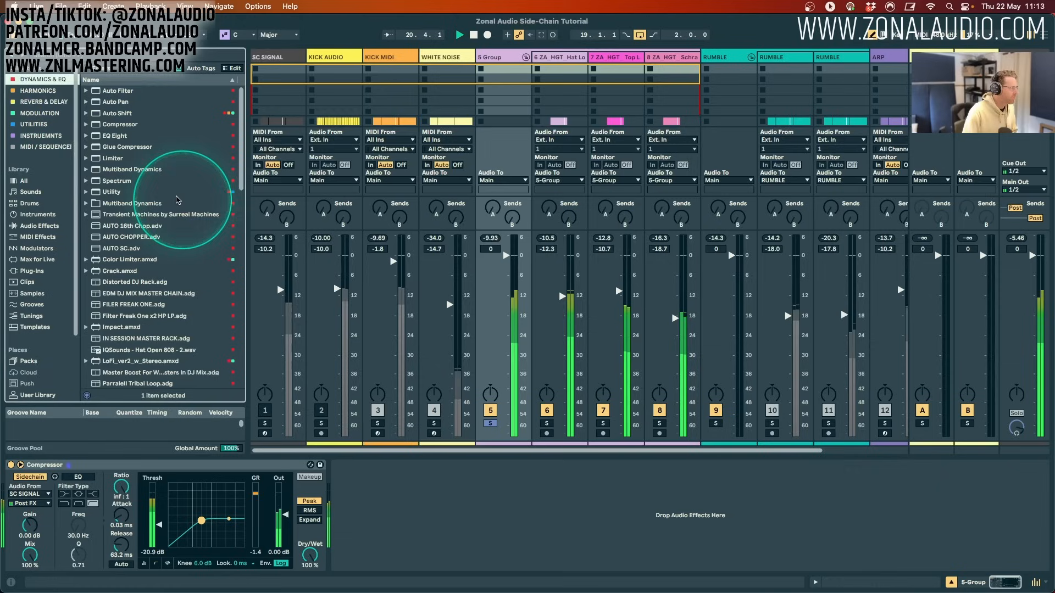
left_click_drag(115, 136, 361, 509)
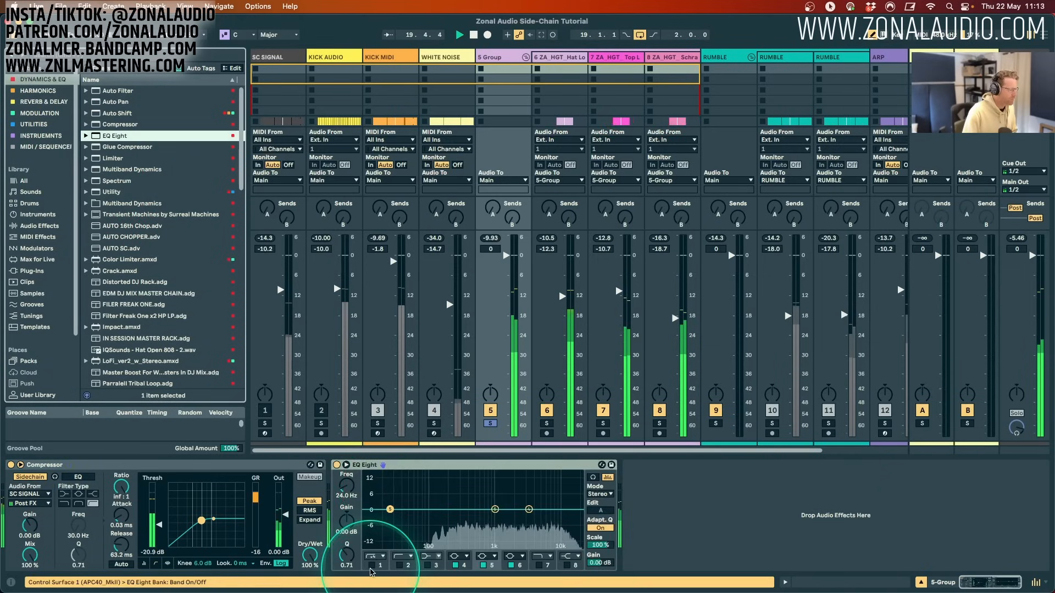
left_click(372, 565)
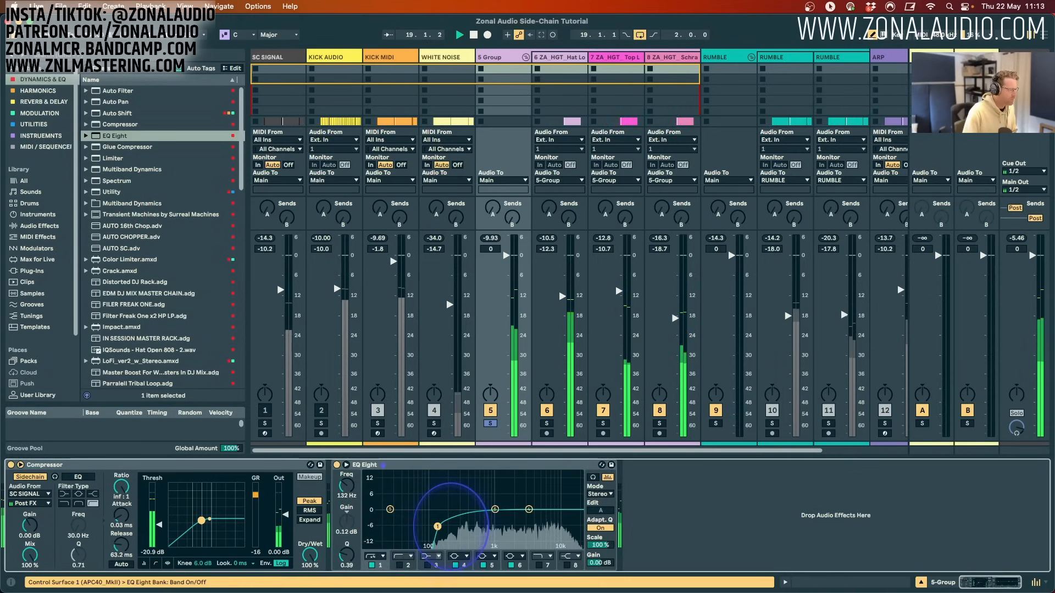
left_click_drag(438, 526, 441, 529)
Unsolo the loop group and lower the hat loop to about -20 dB and the top loop to about -19.8 dB.
left_click(491, 425)
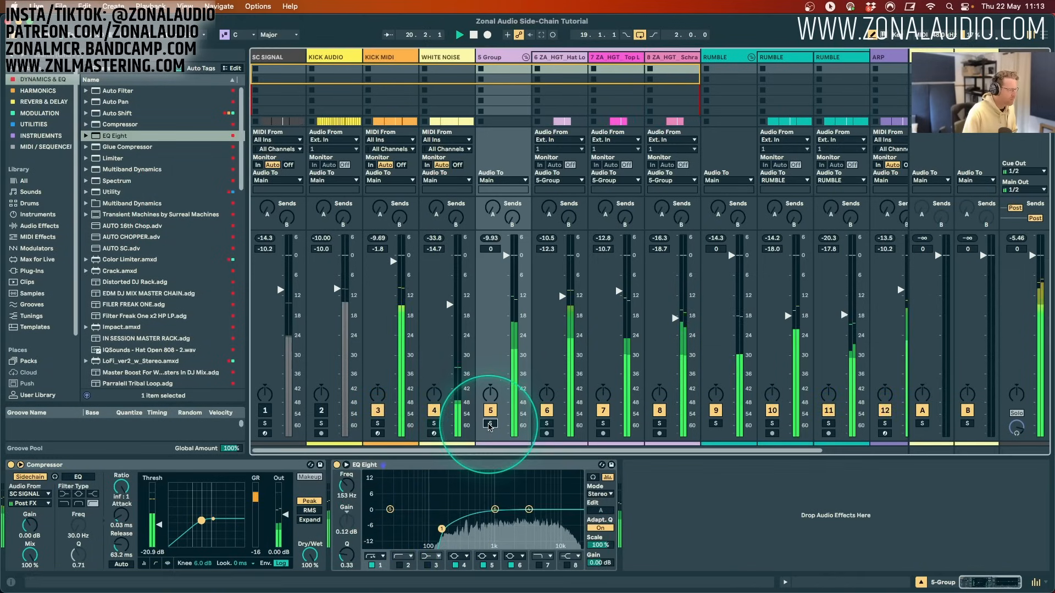
left_click_drag(562, 296, 562, 322)
left_click(618, 292)
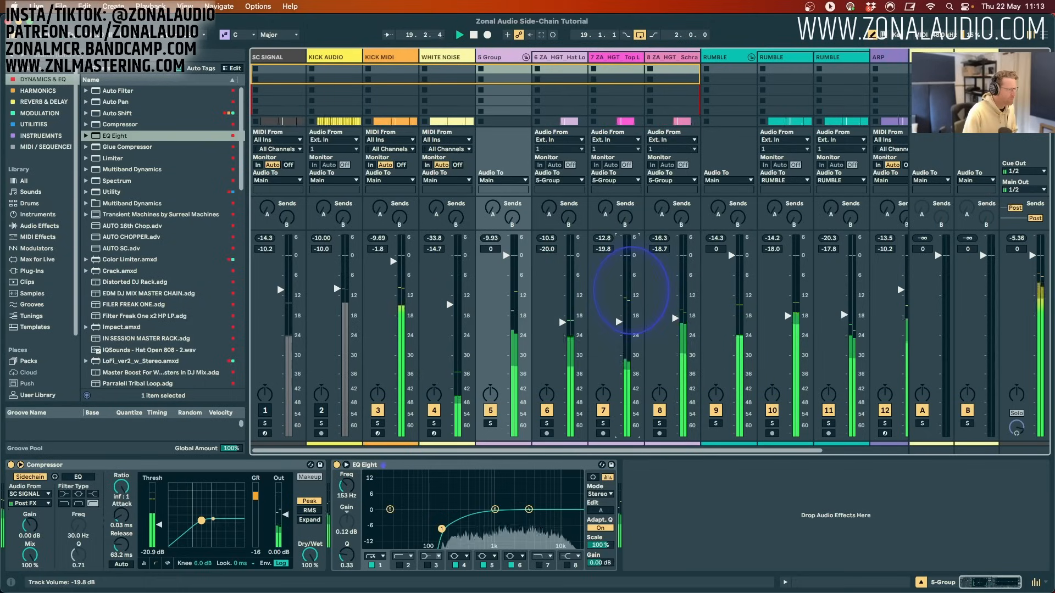
Rebalance the loops to about -26.2 dB for Schranz, -19.7 dB for hat and -18.4 dB for top, and select their group in the arrangement.
left_click(674, 319)
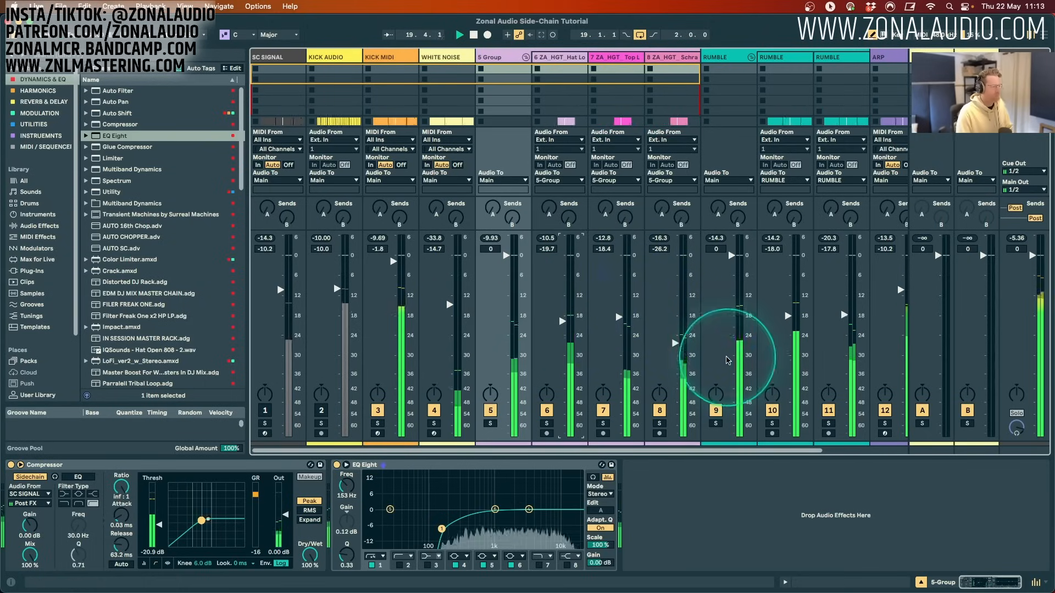
key("Tab")
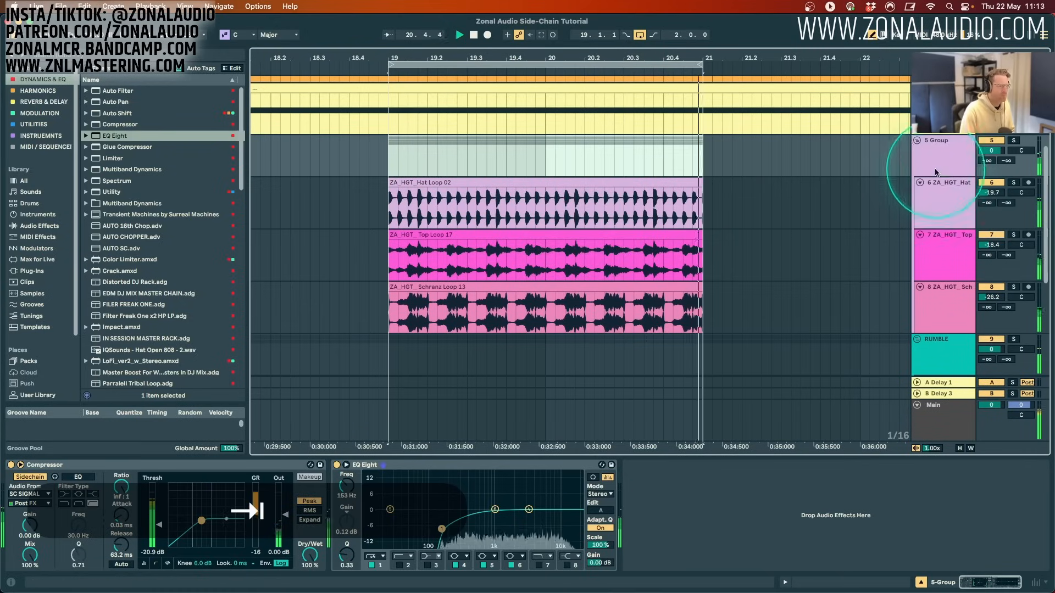
left_click(935, 172)
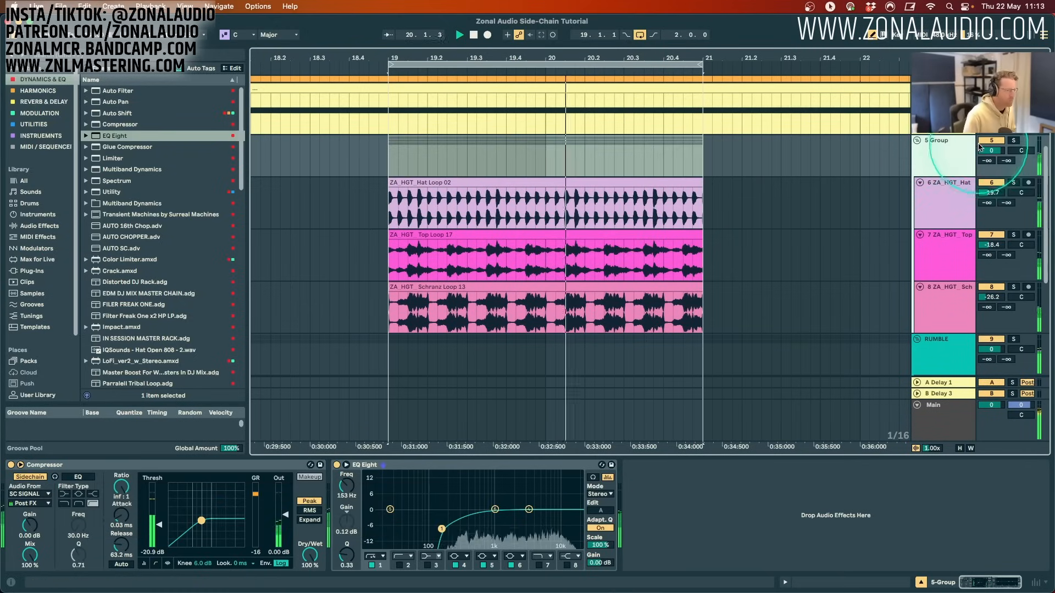
Enable a high cut in the loop group's EQ Eight and raise its low cut to about 211 Hz.
left_click(645, 483)
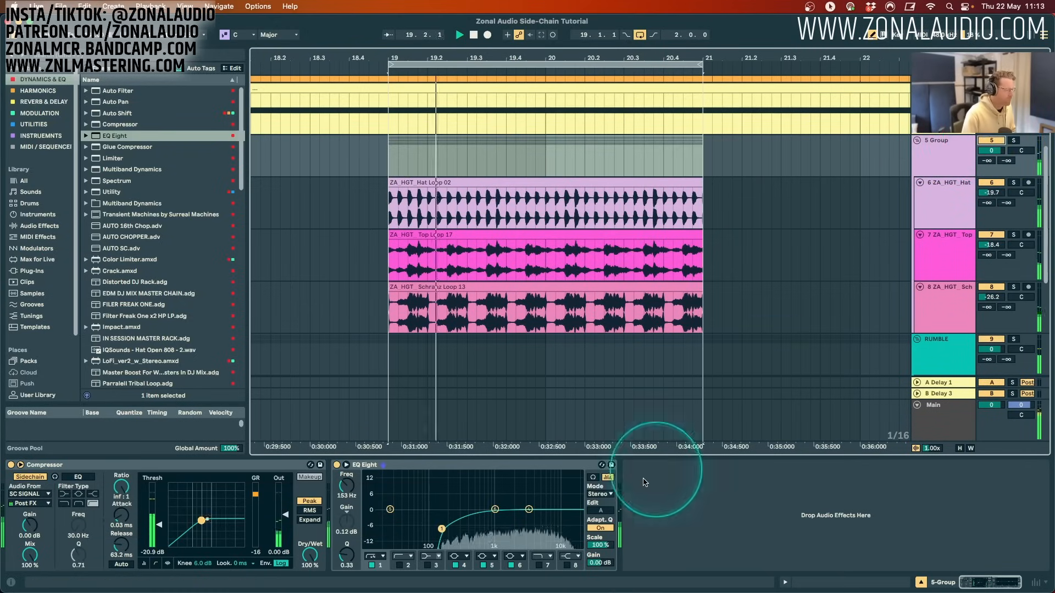
double_click(547, 524)
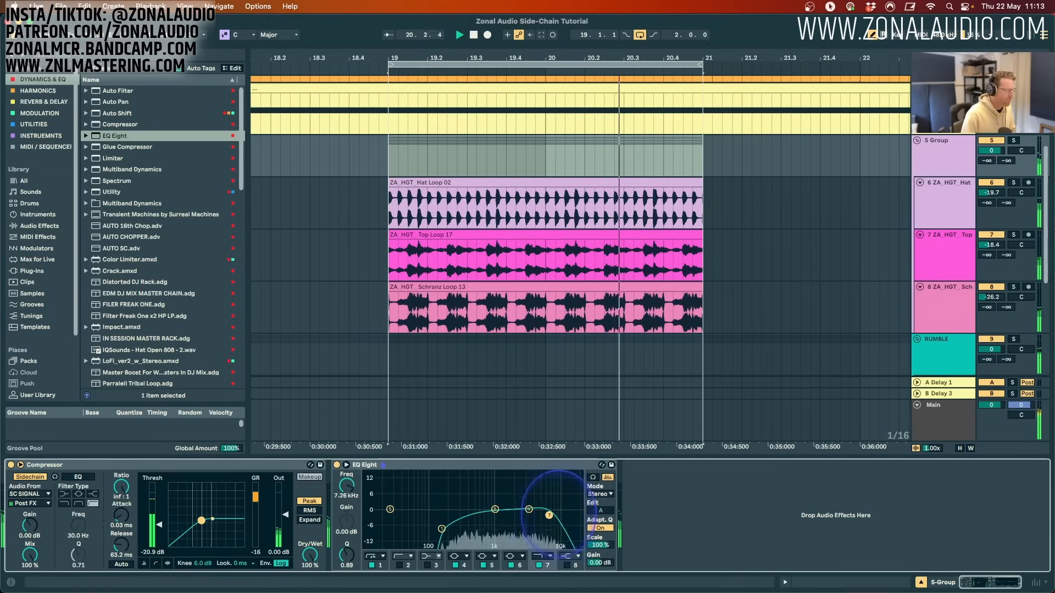
left_click_drag(441, 529, 458, 526)
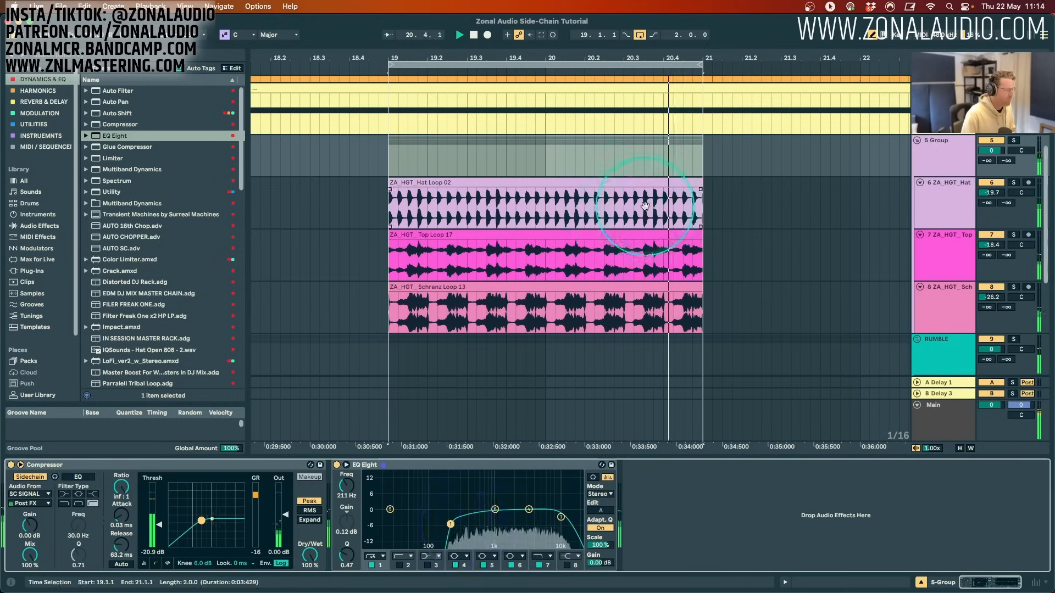
Show the ARP track's device chain and turn on its sidechain Compressor.
scroll(626, 242, "down", 5)
left_click(847, 272)
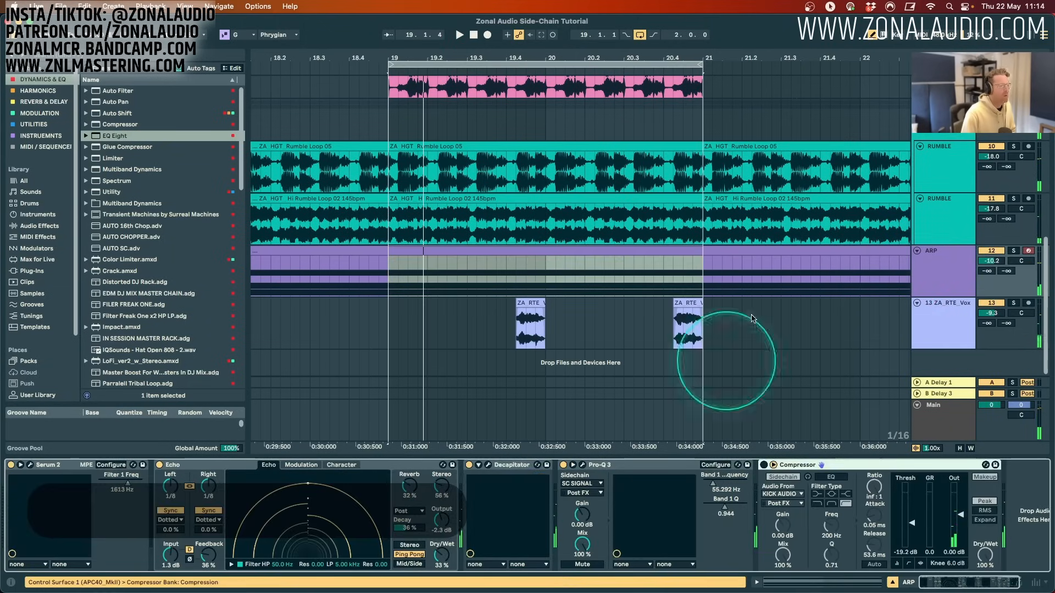
left_click(948, 309)
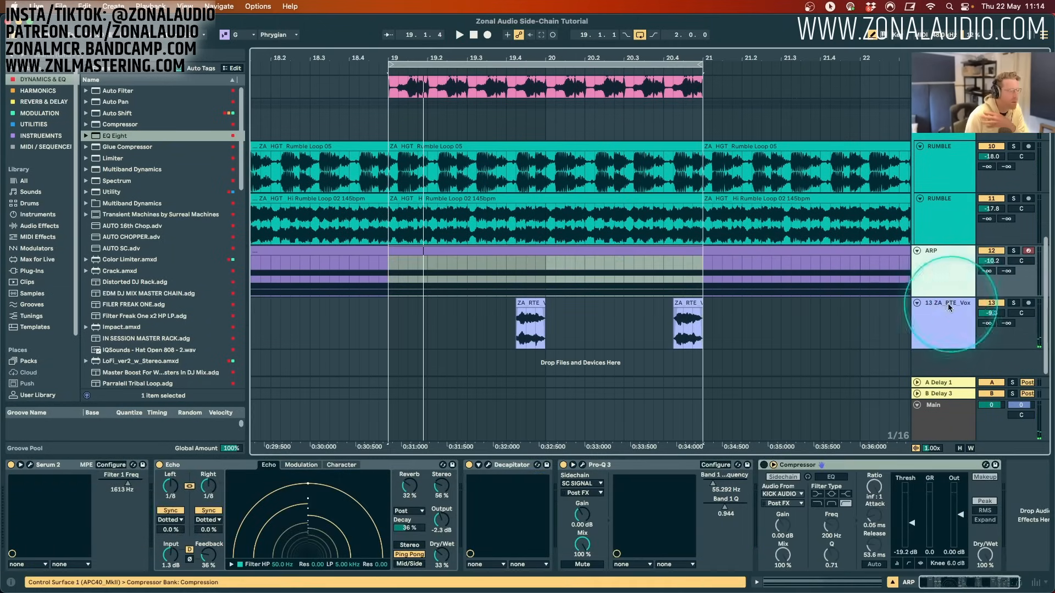
left_click(947, 267)
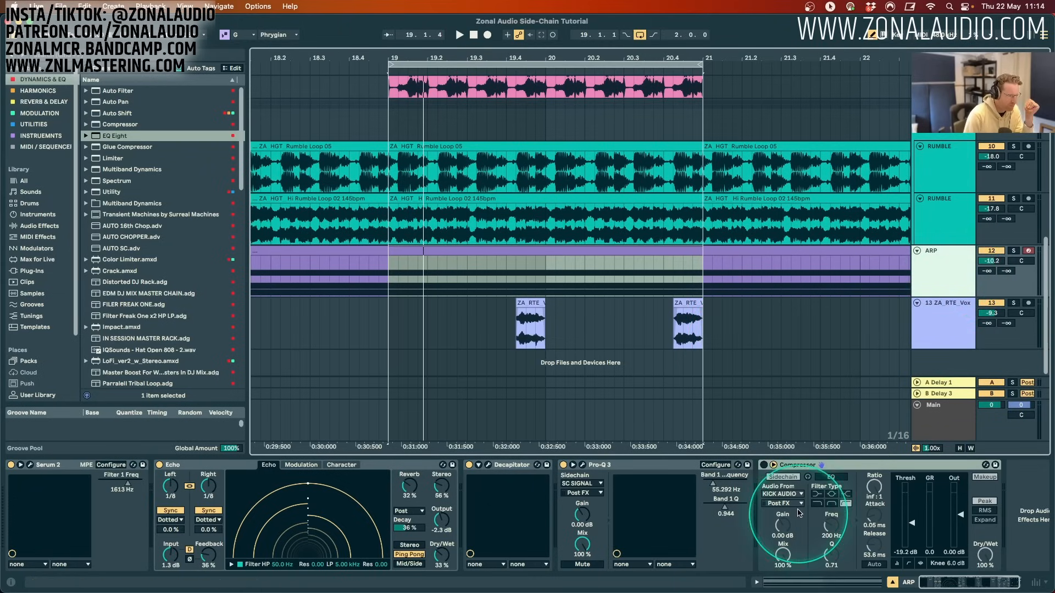
left_click(763, 465)
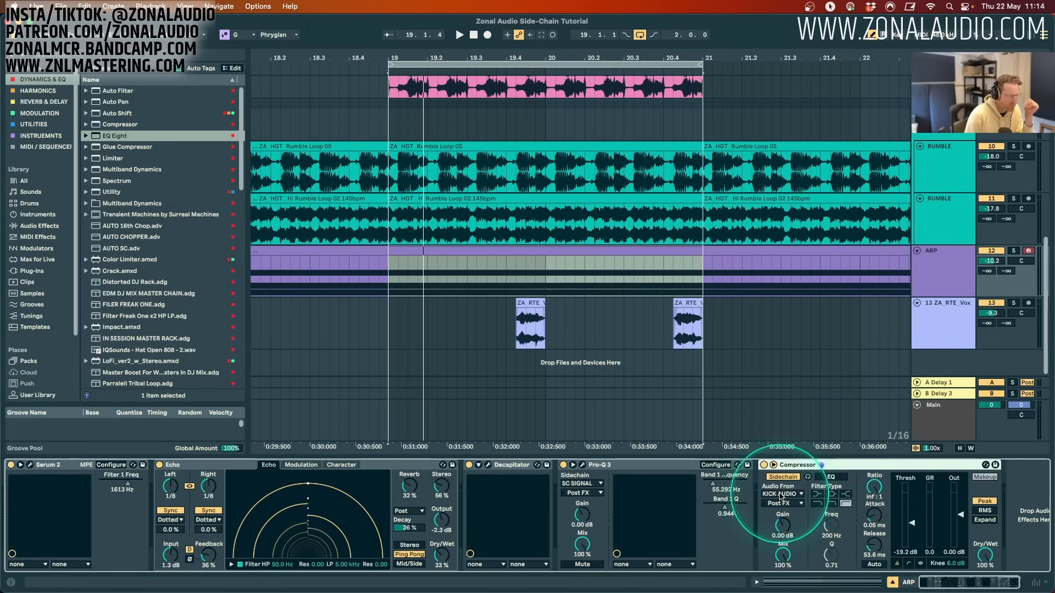
Duplicate the ARP track's Compressor and deactivate the original.
right_click(797, 465)
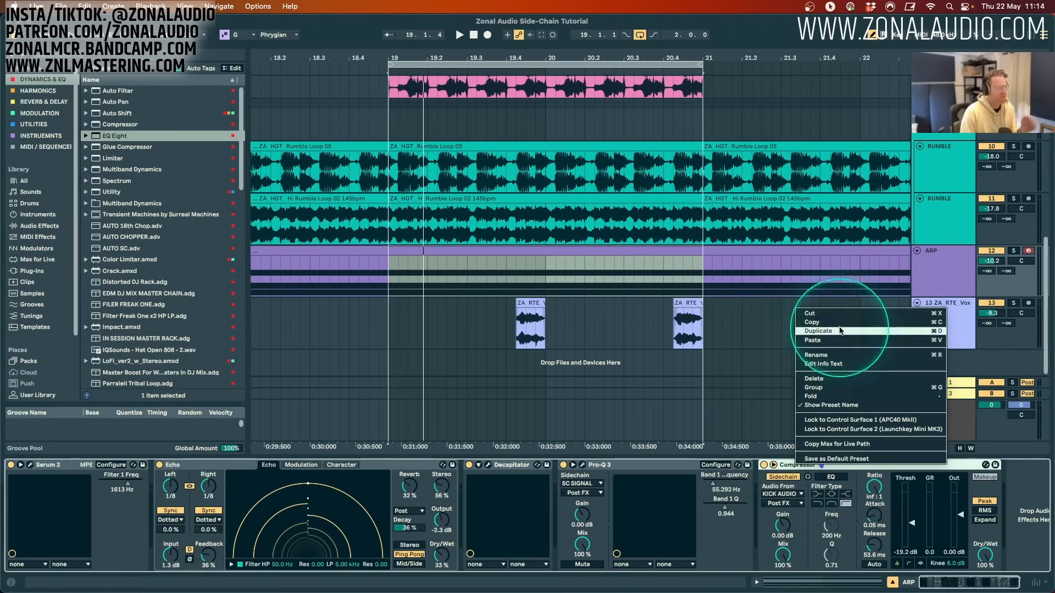
left_click(839, 330)
left_click(559, 465)
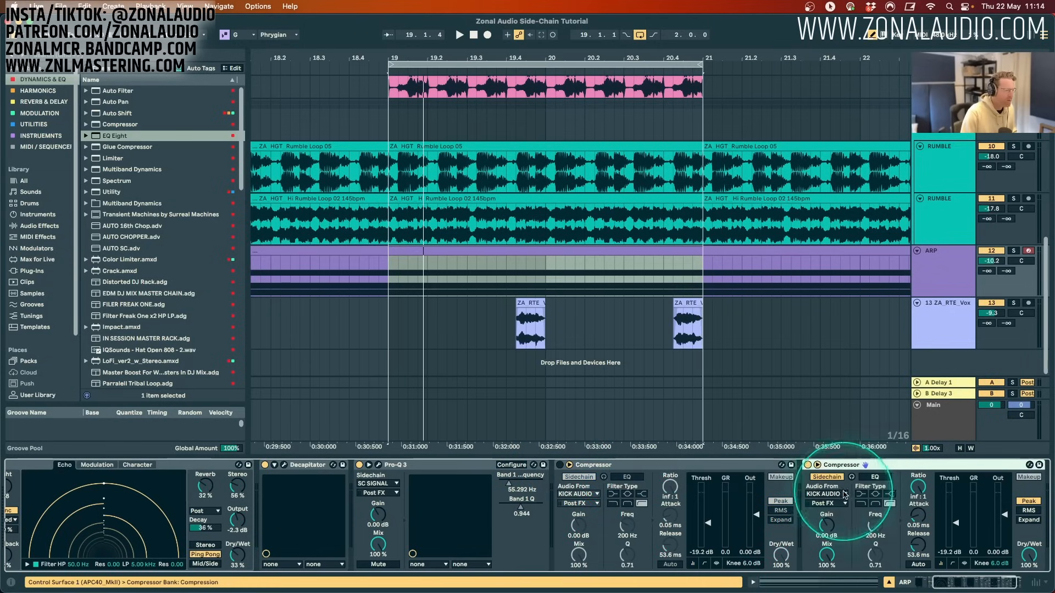
left_click(826, 494)
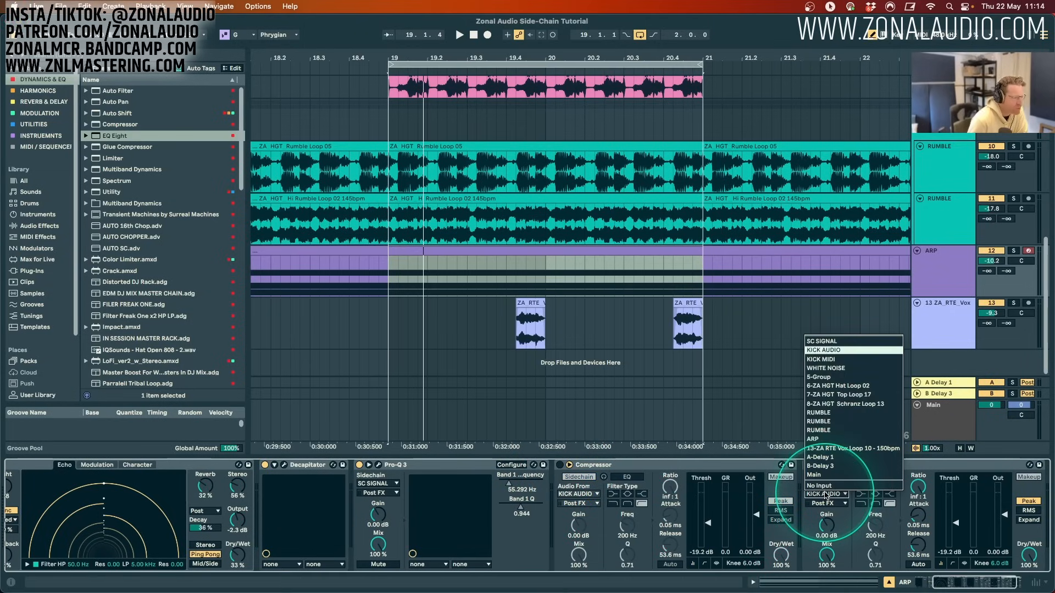
left_click(825, 494)
left_click(827, 495)
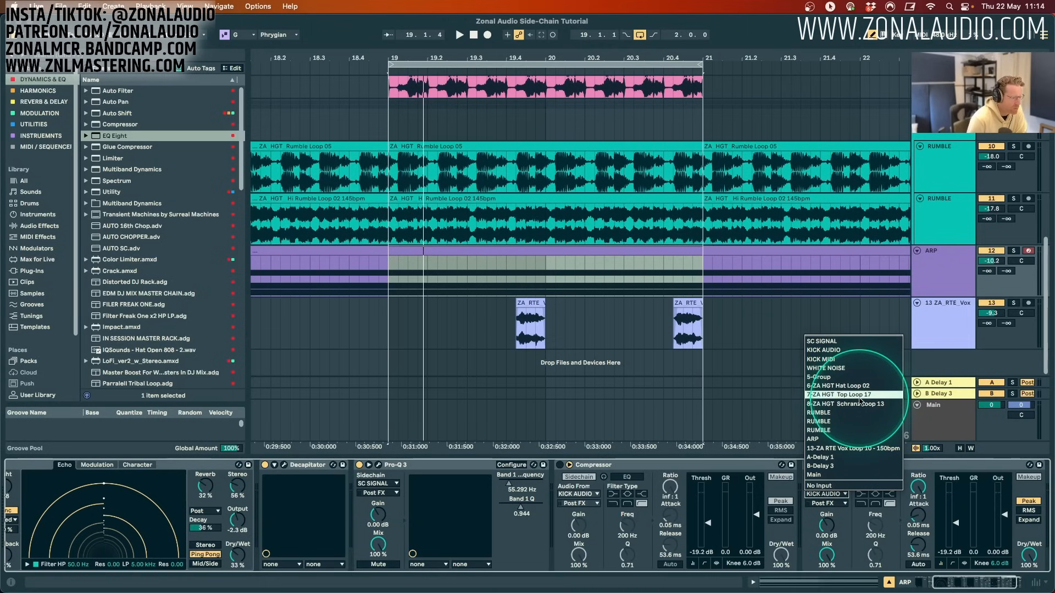
Rename the vocal loop track as VOX.
left_click(945, 317)
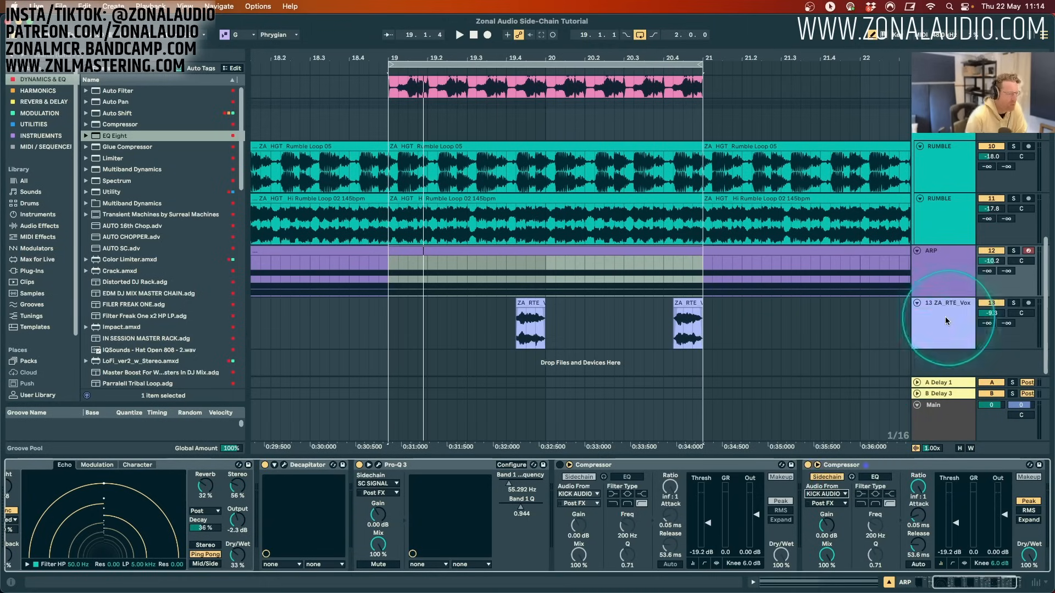
key("super+r")
type("VOV")
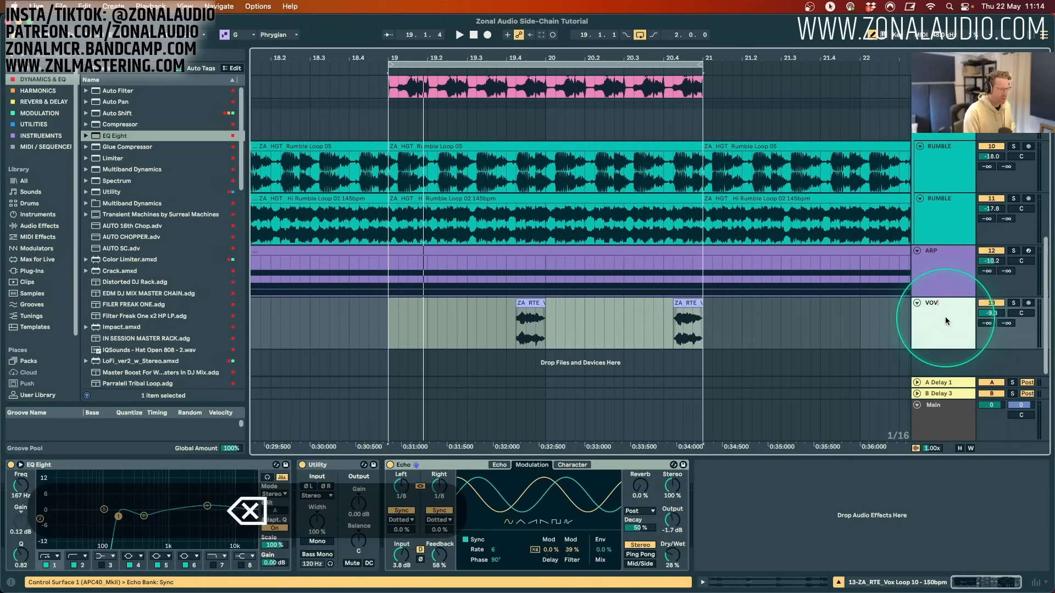
key("BackSpace")
type("X")
key("Return")
Set the sidechain source of the ARP track's duplicated Compressor to VOX and collapse the deactivated original.
left_click(955, 282)
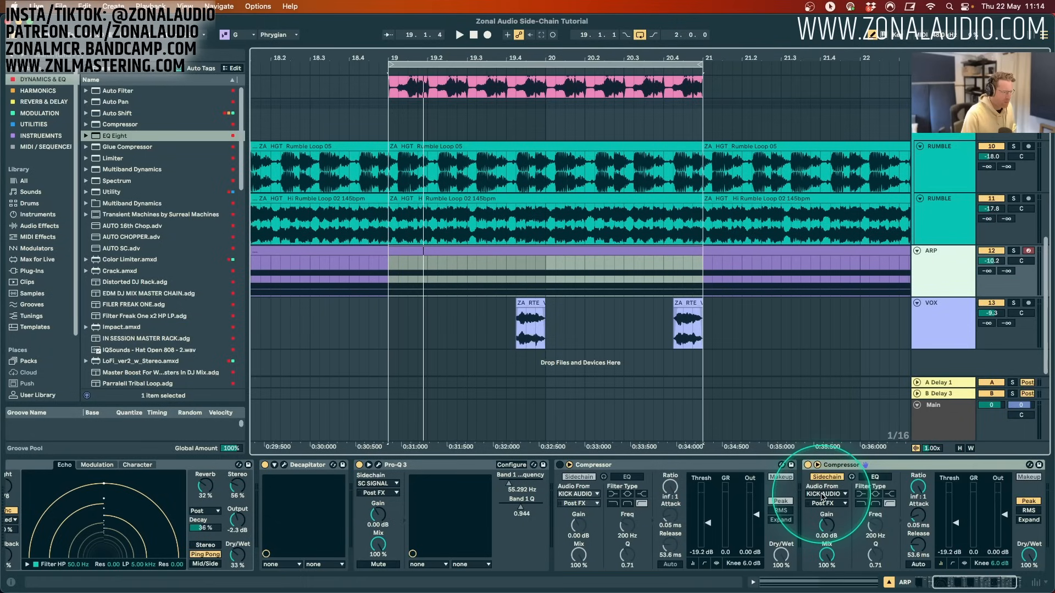
left_click(823, 496)
left_click(928, 306)
left_click(945, 270)
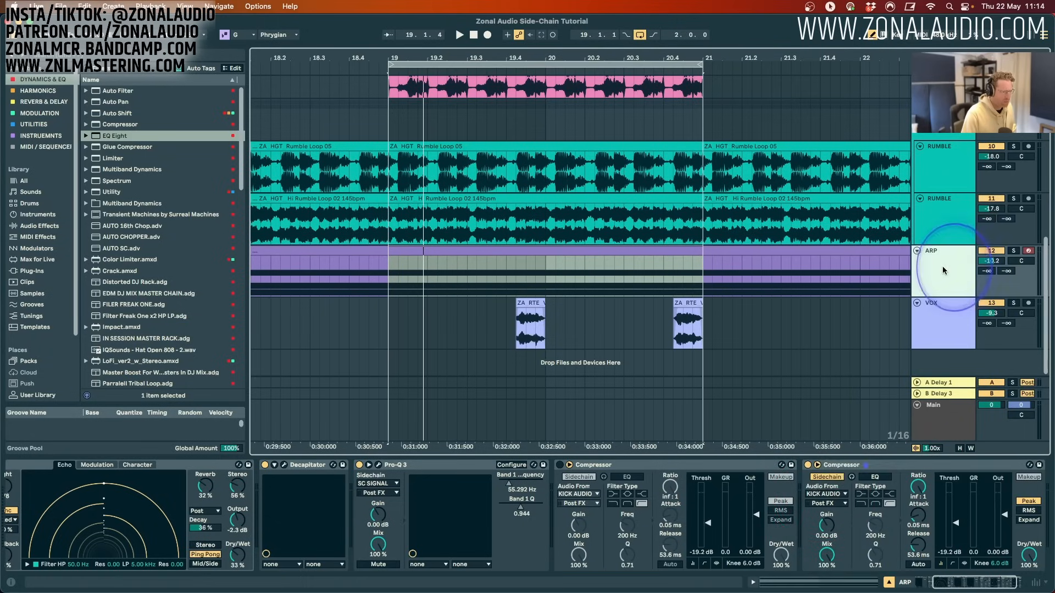
left_click(822, 495)
left_click(813, 448)
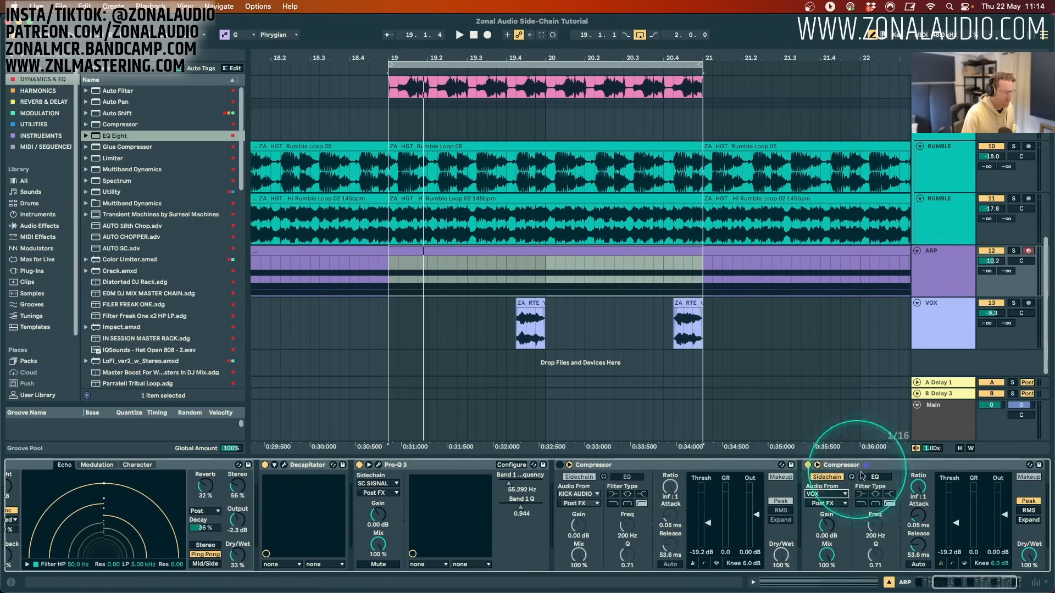
left_click(612, 465)
key("Delete")
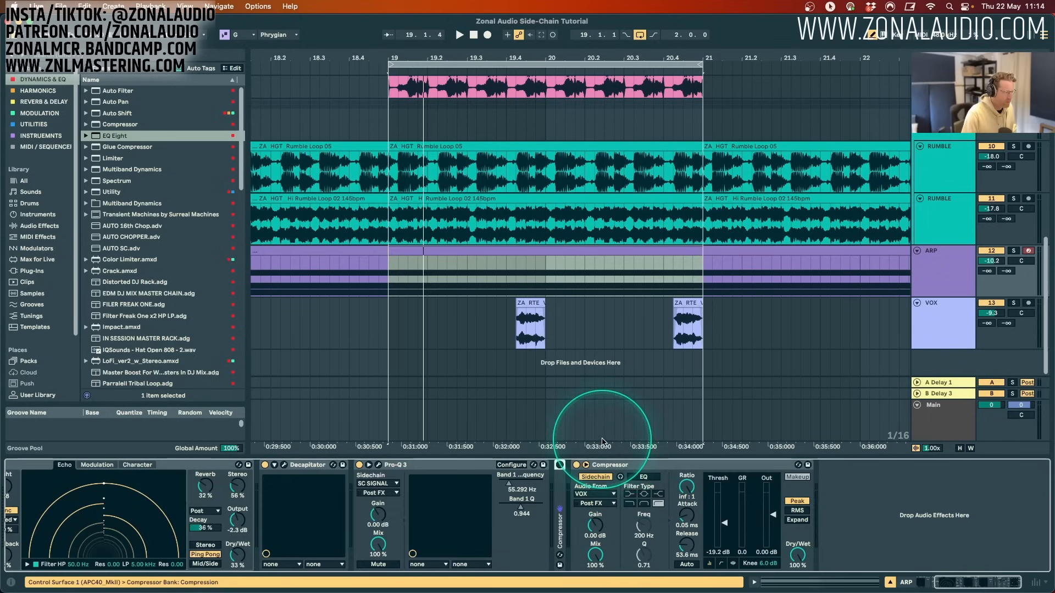
Try a release of 19.8 ms and a threshold of about -49.6 dB on the VOX-keyed Compressor during playback.
key("space")
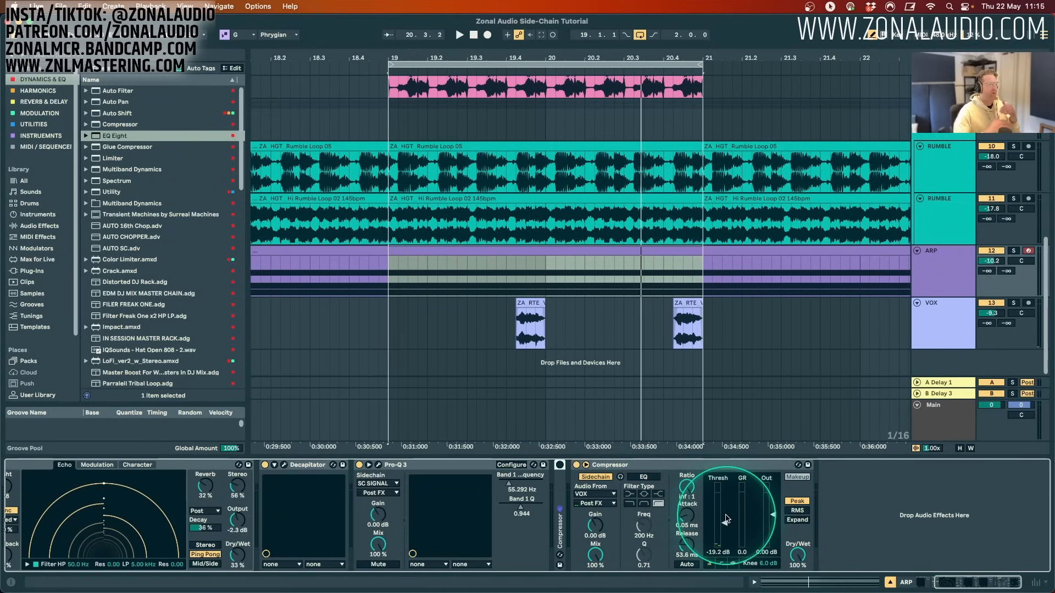
key("space")
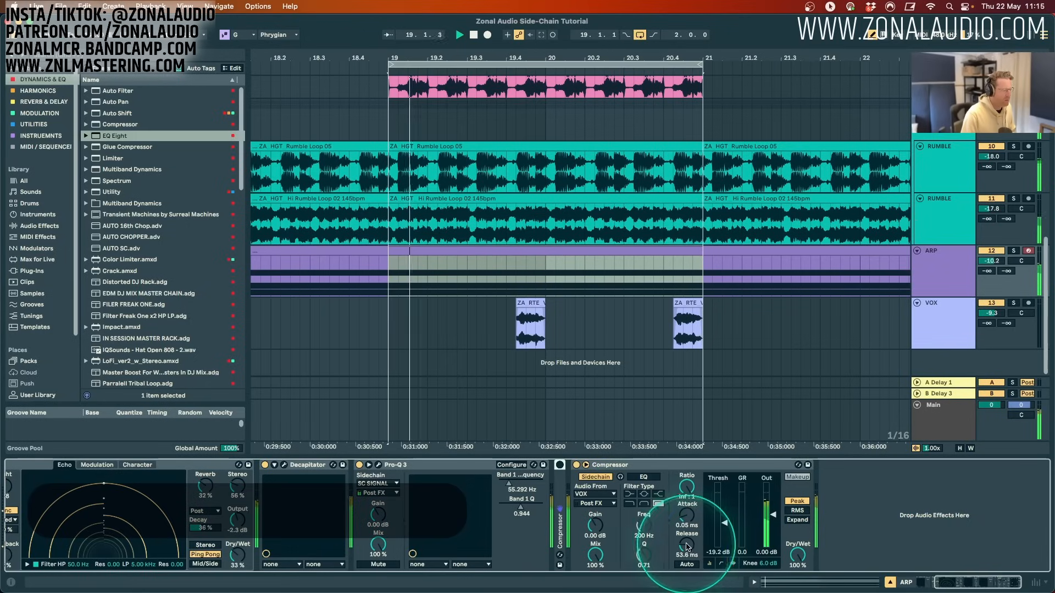
left_click_drag(688, 544, 698, 545)
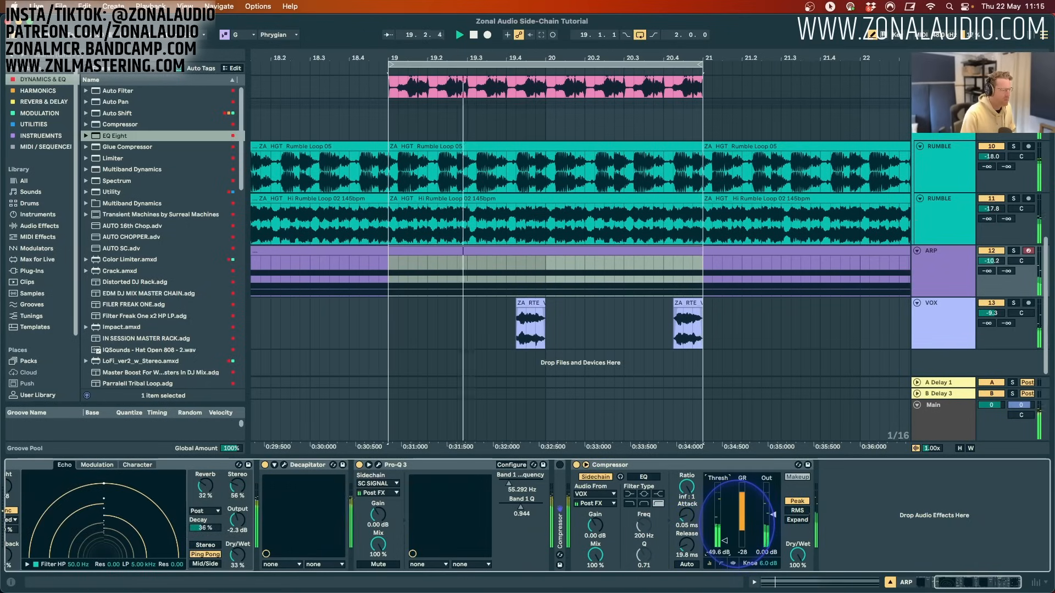
key("space")
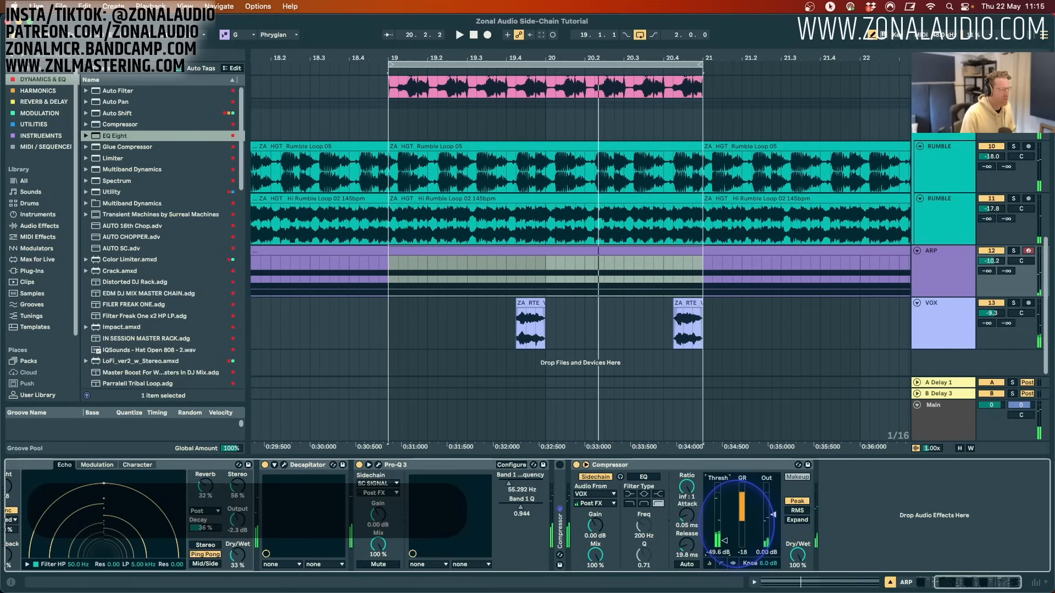
Set the VOX-keyed Compressor to 0.05 ms attack, about 85.7 ms release and about -17.9 dB threshold while listening.
key("space")
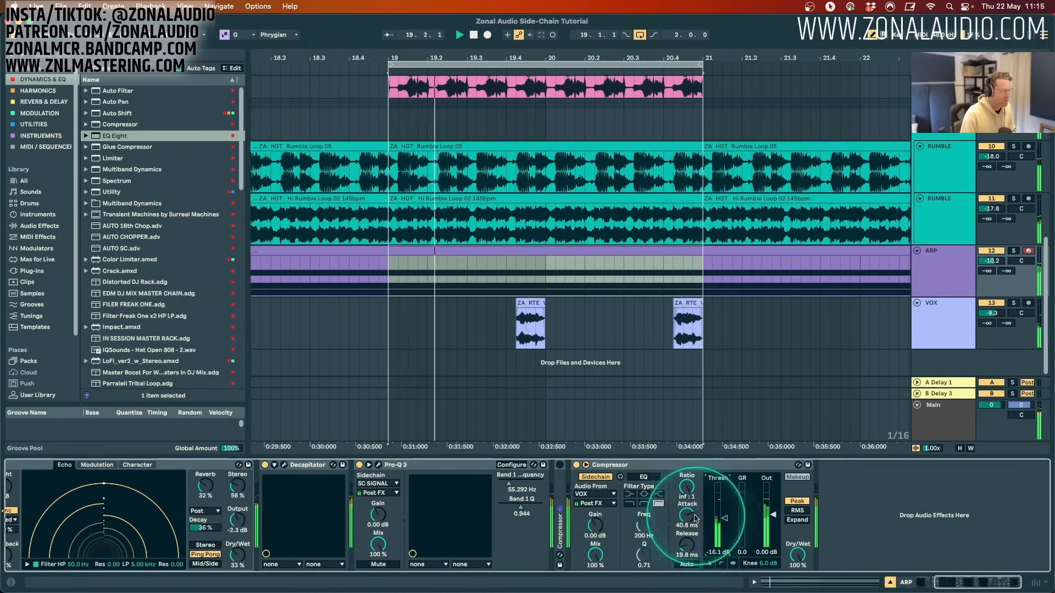
left_click_drag(687, 515, 687, 536)
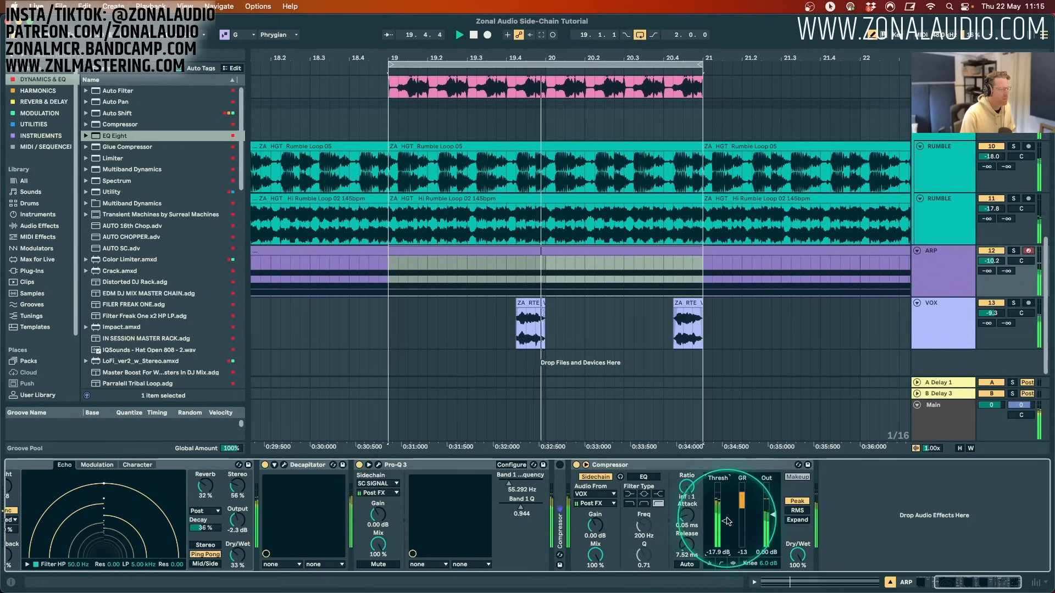
left_click_drag(687, 544, 687, 519)
left_click_drag(686, 582, 694, 543)
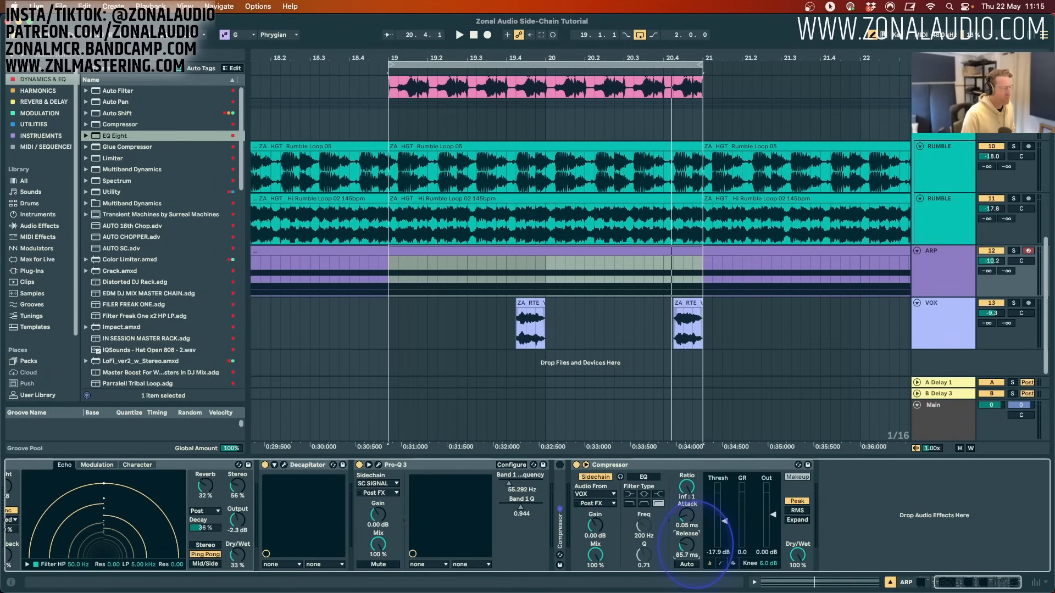
Play the loop and review the device chains of the ARP and VOX tracks.
key("space")
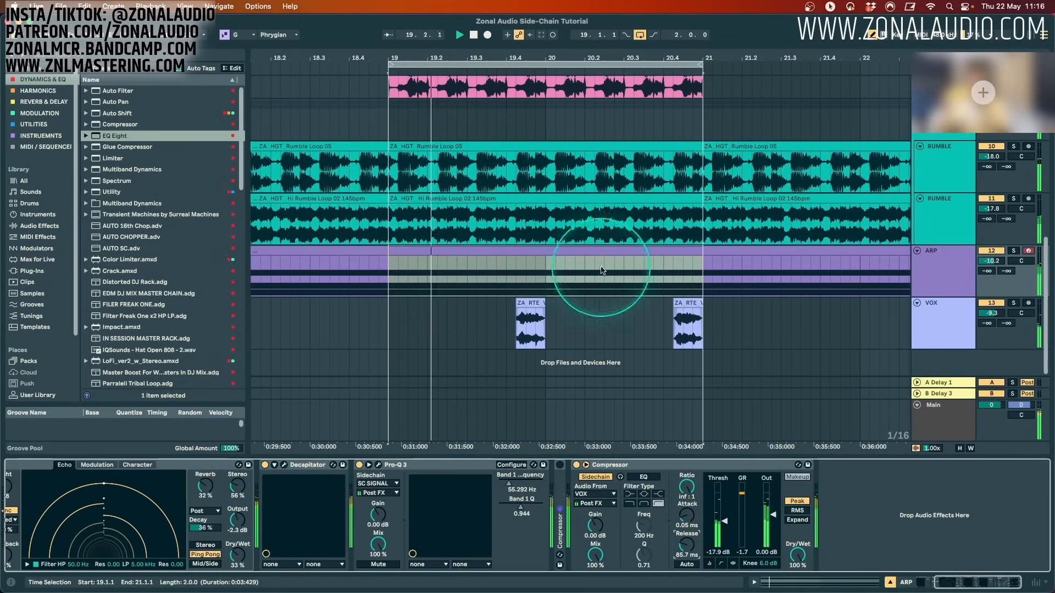
left_click(435, 301)
left_click(934, 280)
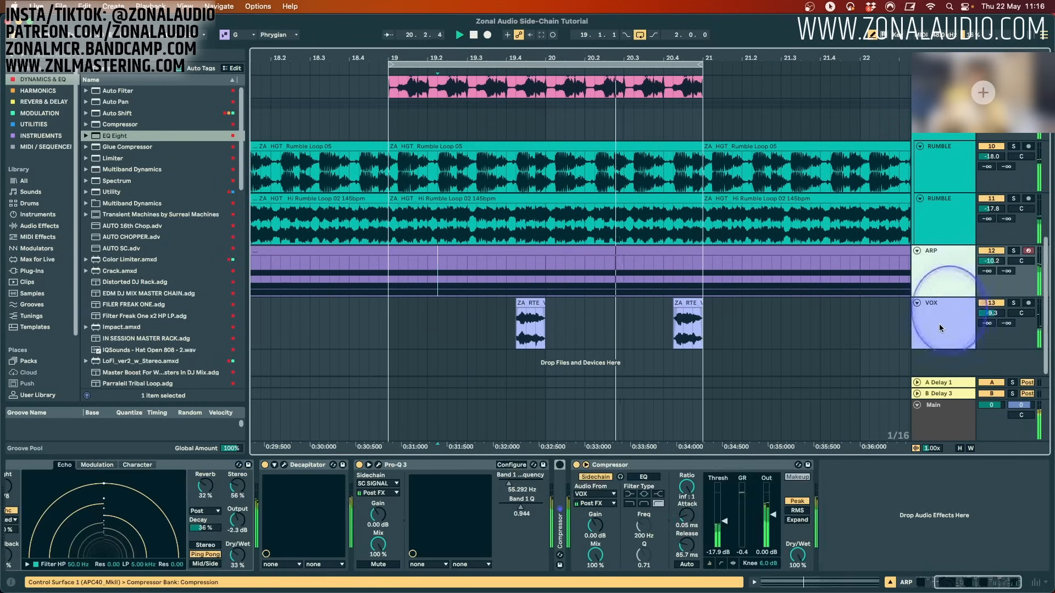
left_click(933, 302)
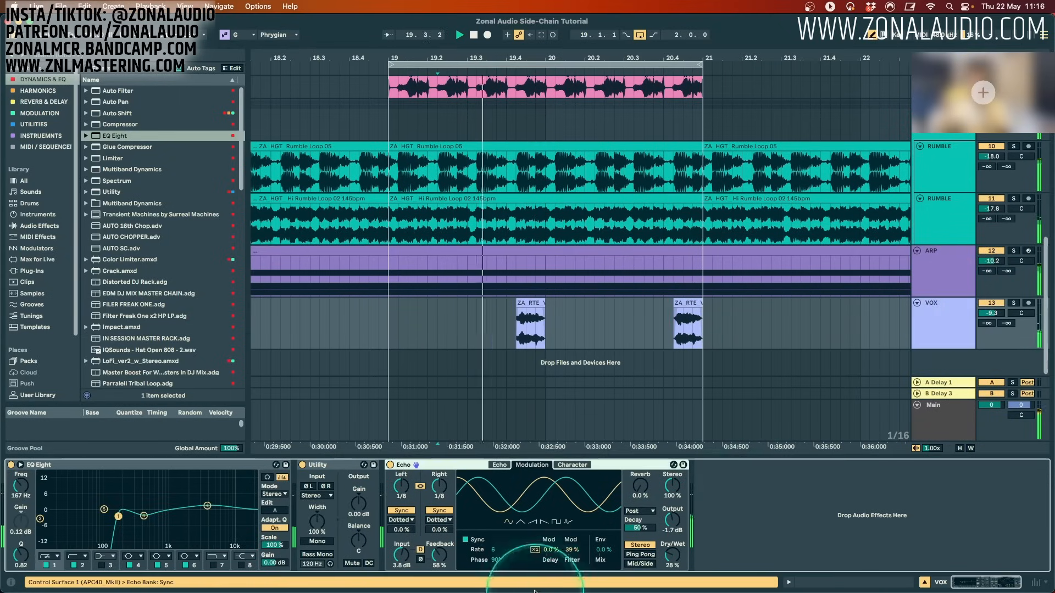
Stop playback and insert a new MIDI track below the VOX track.
key("space")
left_click(939, 336)
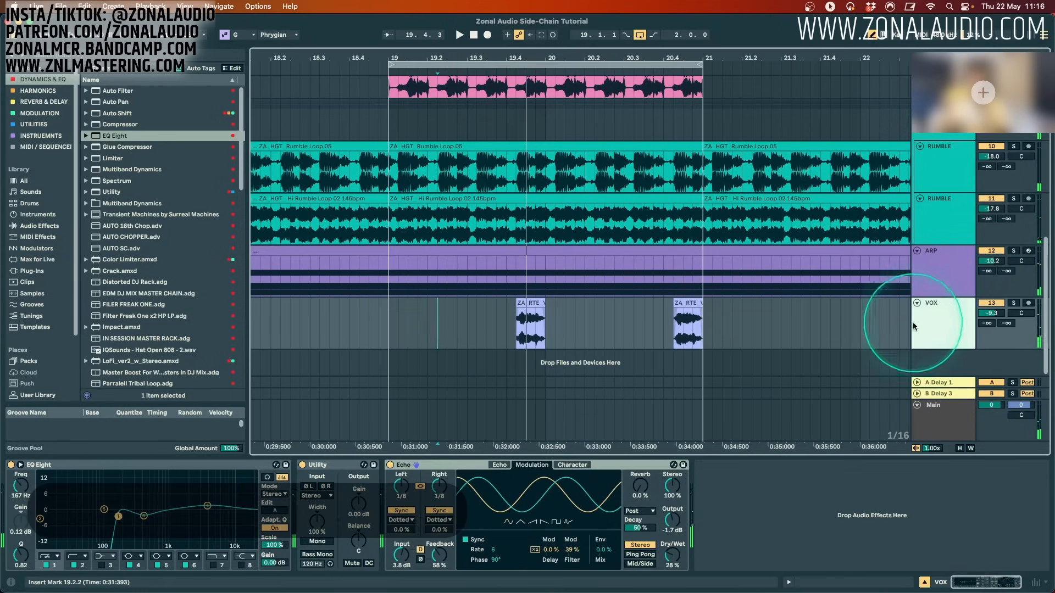
key("super+shift+t")
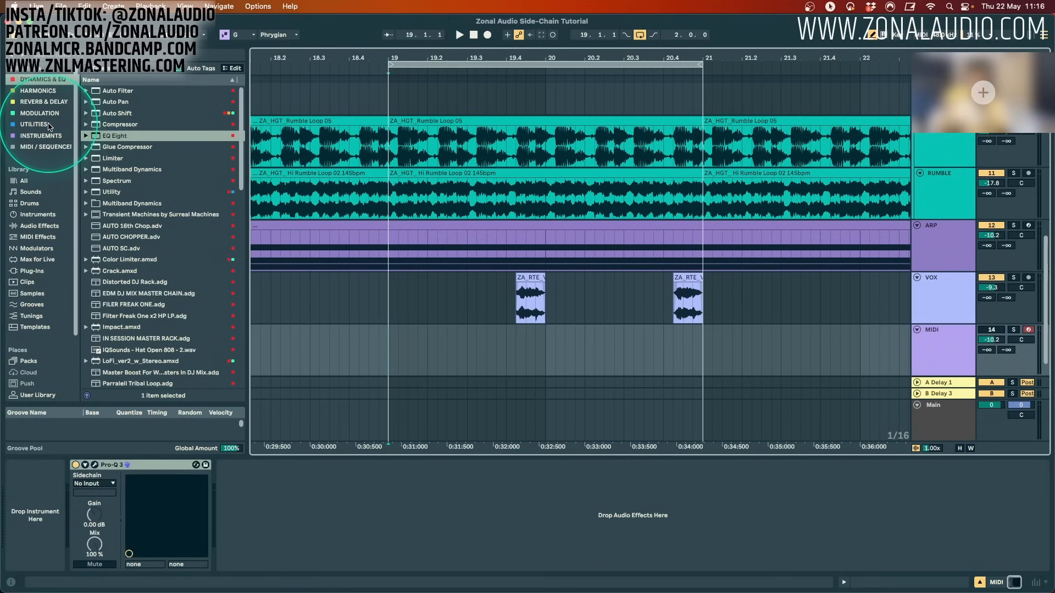
Browse the MUSIC PROD folder to the Groove sample pack's 05 PAD LOOPS folder under 03 SYNTH LOOPS.
scroll(33, 330, "down", 3)
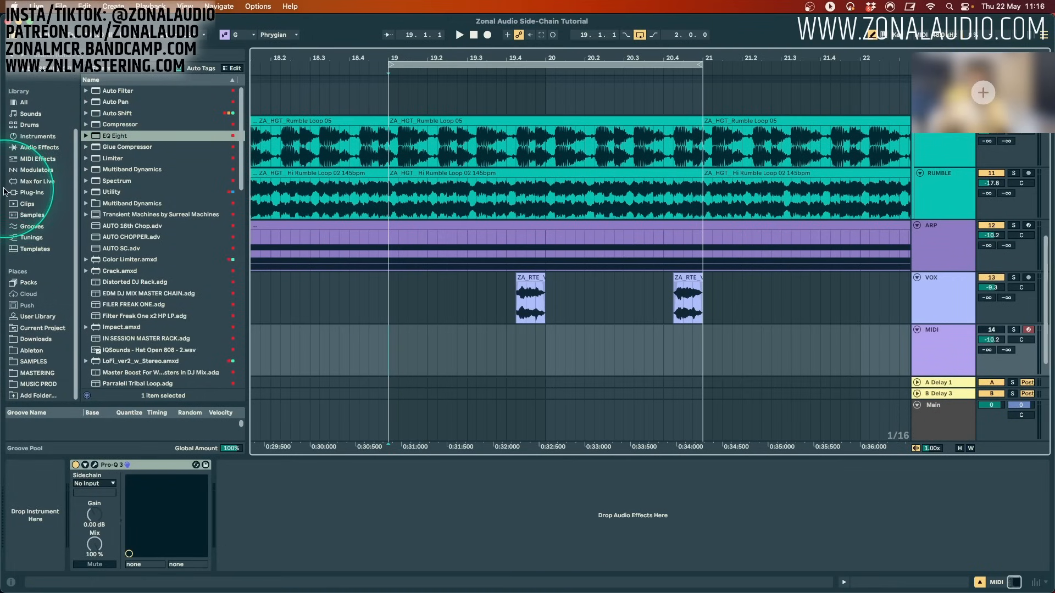
left_click(33, 362)
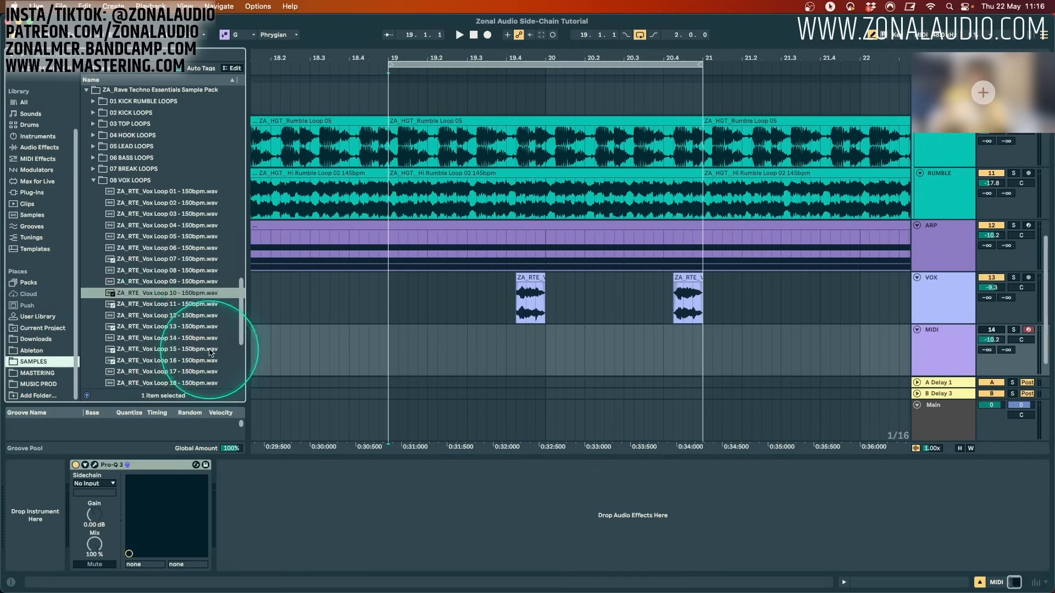
left_click(33, 384)
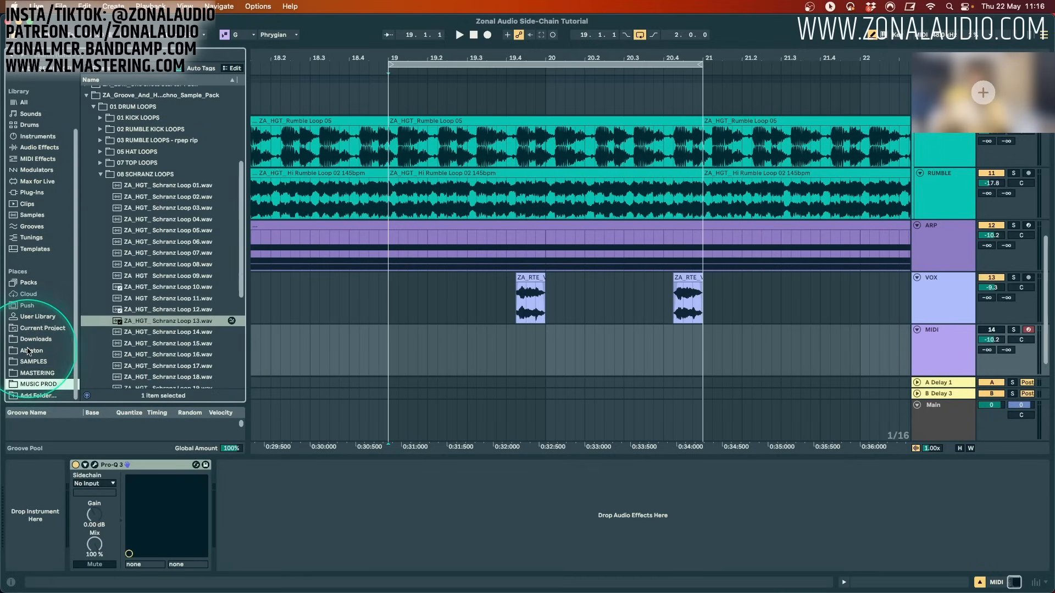
left_click(108, 175)
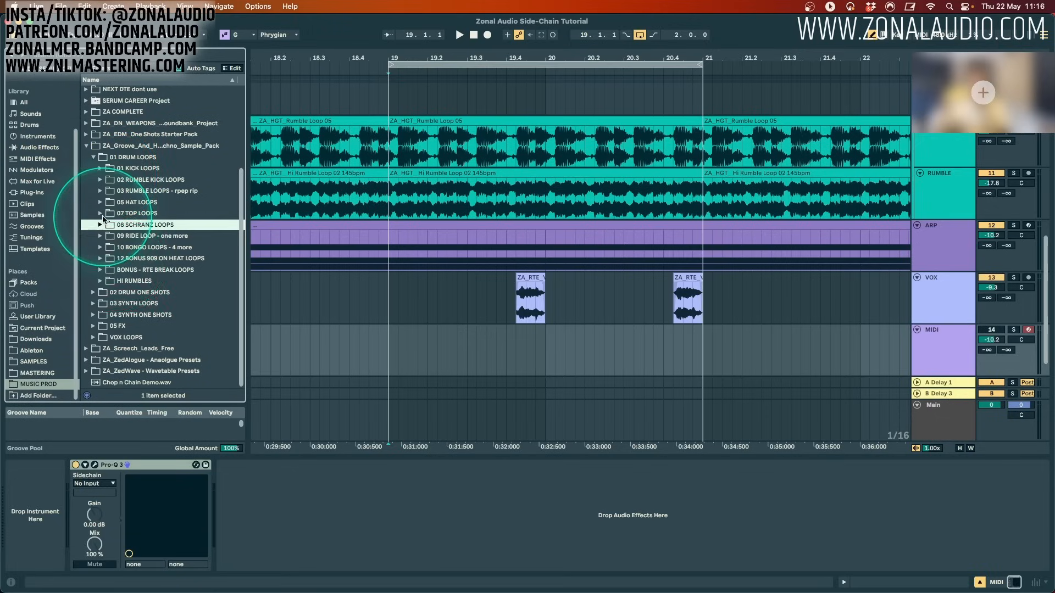
left_click(107, 304)
left_click(107, 346)
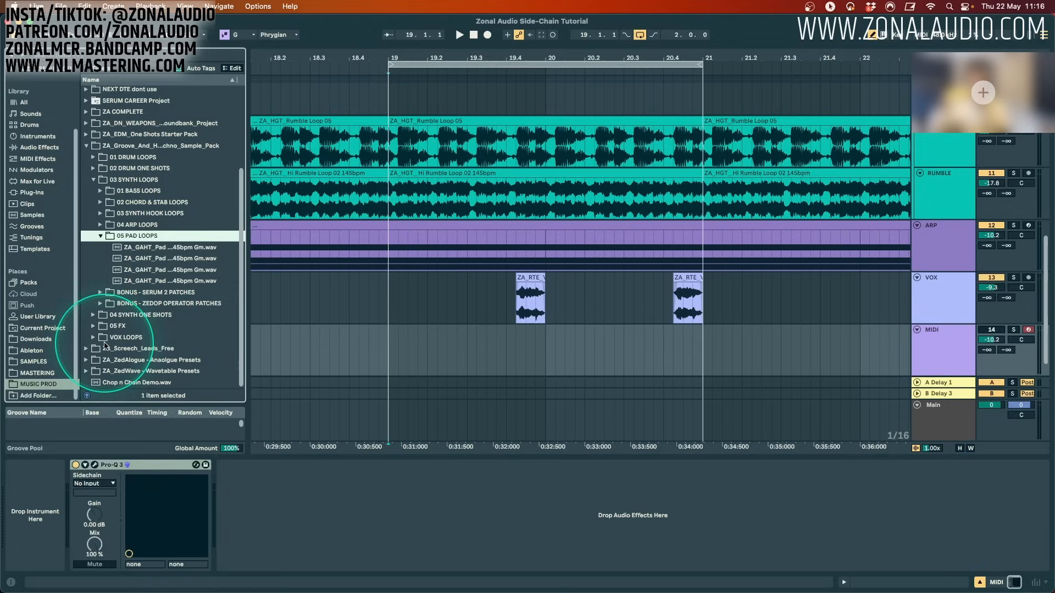
Audition the Pad 02 and Pad 03 loops and place ZA_GAHT_Pad 03 145bpm Gm at bar 19 below the VOX track.
left_click(173, 260)
left_click(174, 272)
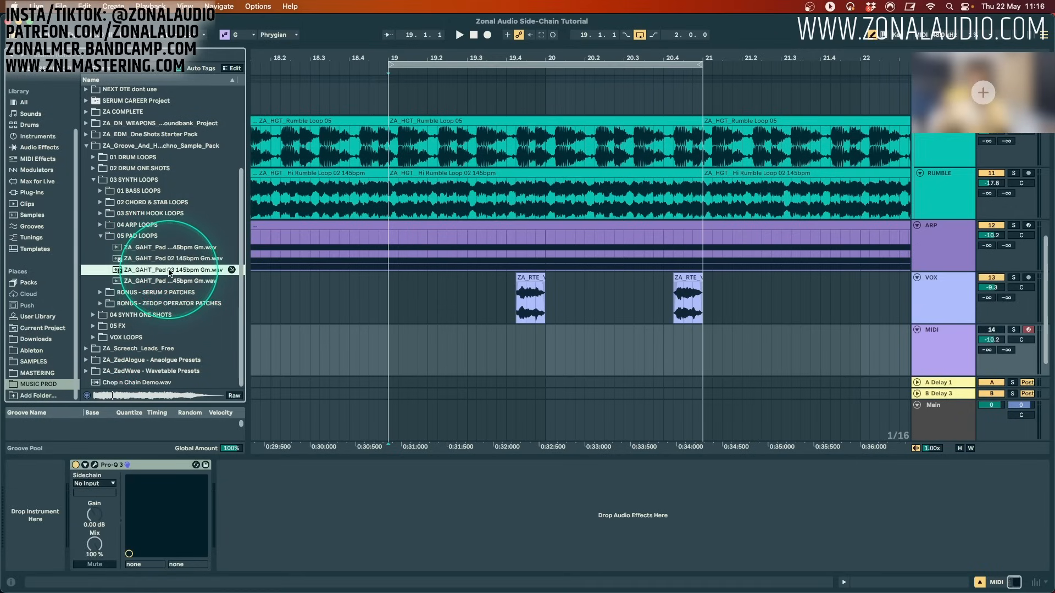
left_click_drag(169, 273, 424, 337)
Group Serum 2 on the ARP track into an Instrument Rack and map its Filter 1 Freq to Macro 1.
left_click(954, 297)
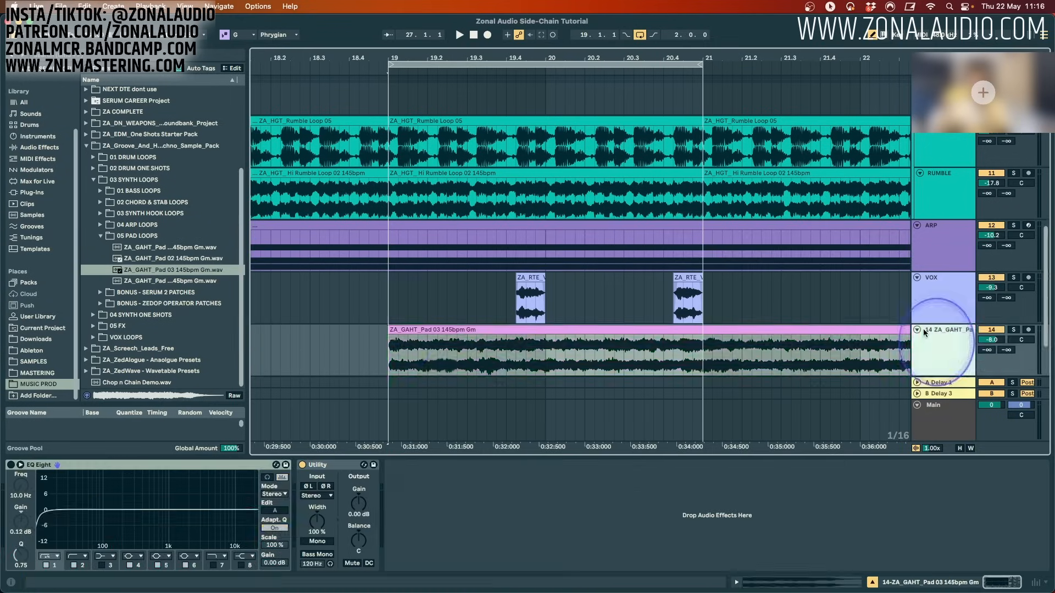
left_click(937, 242)
left_click(328, 511)
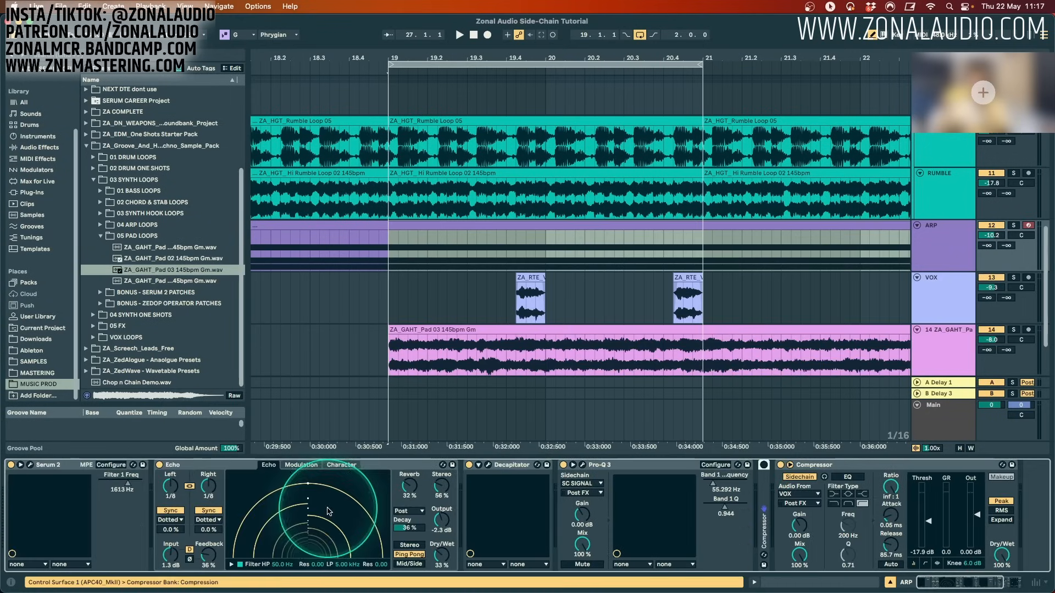
left_click(59, 466)
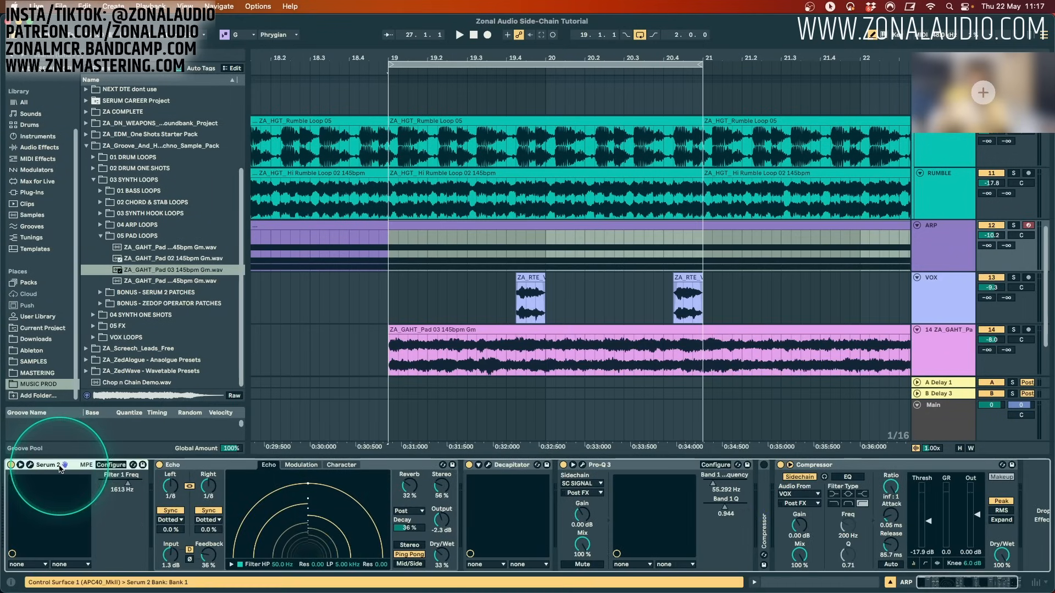
key("super+g")
right_click(262, 485)
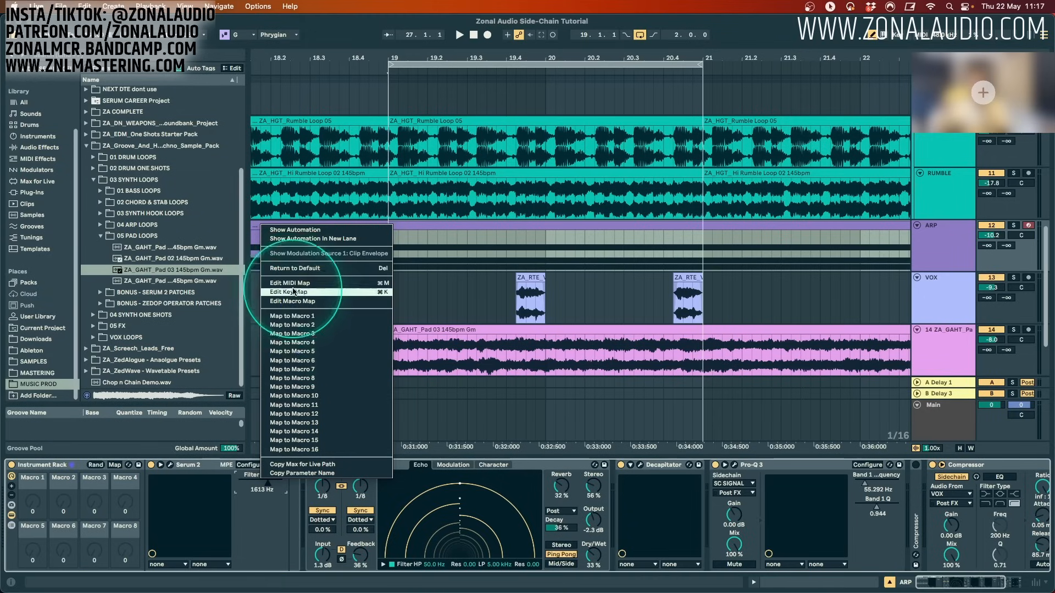
left_click(308, 316)
Reduce the Instrument Rack to two macros and show the Filter 1 Freq macro's automation on the ARP track.
left_click(10, 496)
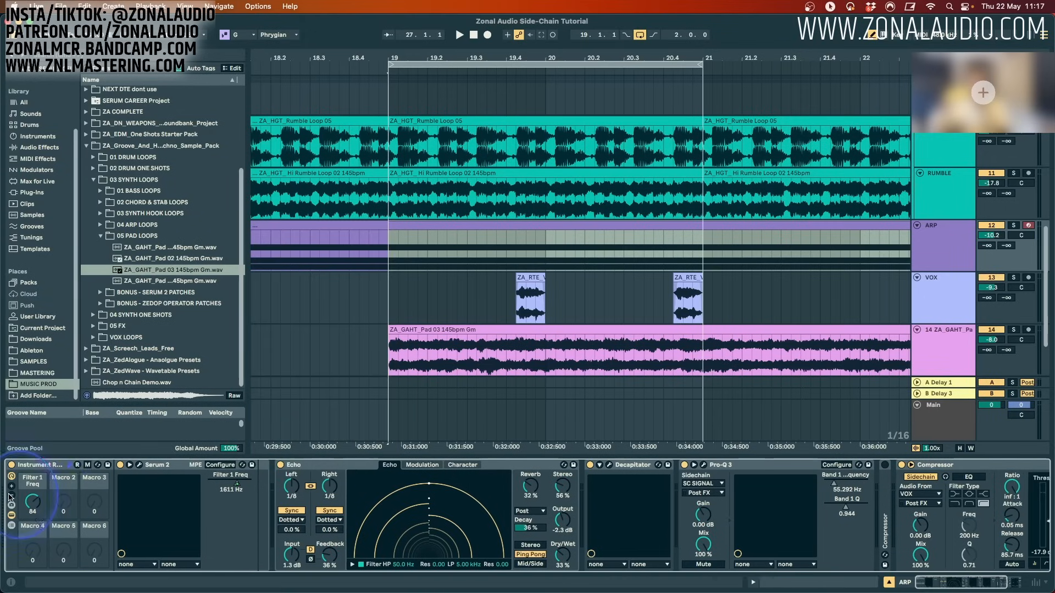
left_click(11, 496)
left_click(10, 496)
left_click(209, 487)
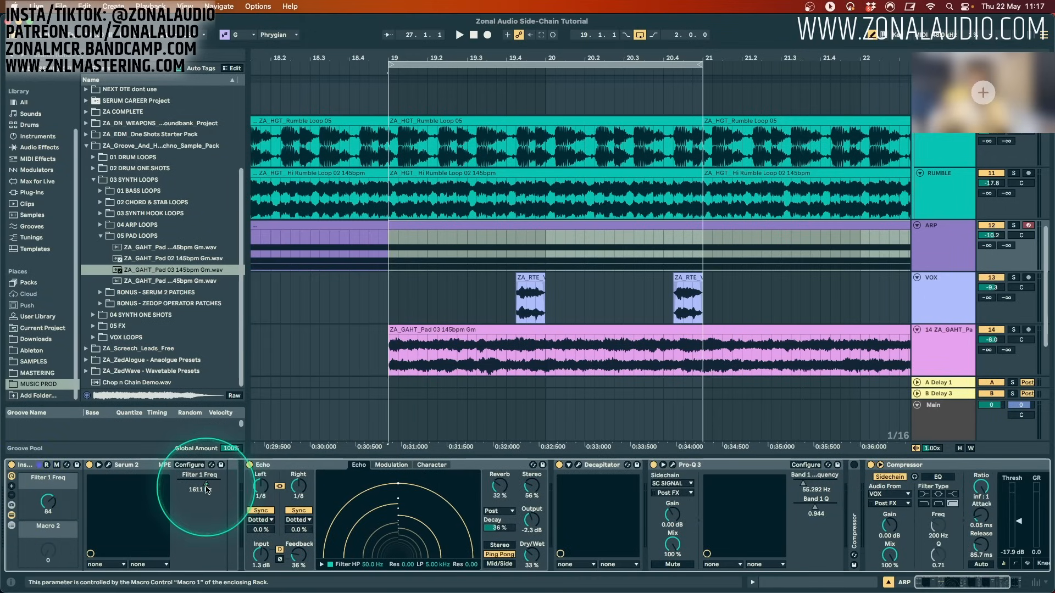
left_click(49, 516)
right_click(49, 506)
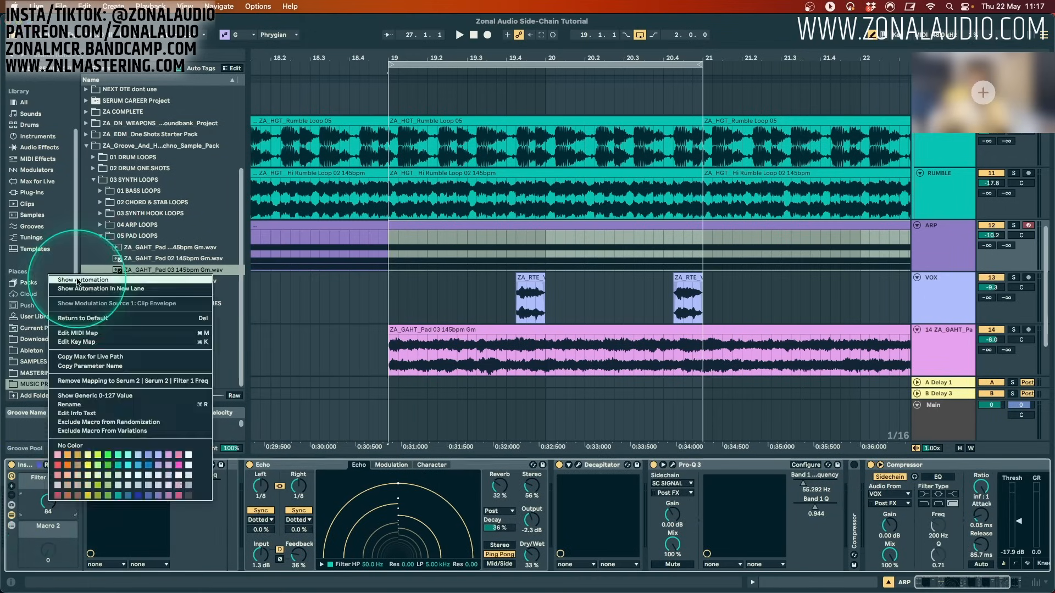
left_click(75, 280)
Set the minimum of the Filter 1 Freq macro mapping to 103 Hz and leave macro mapping mode.
left_click(56, 465)
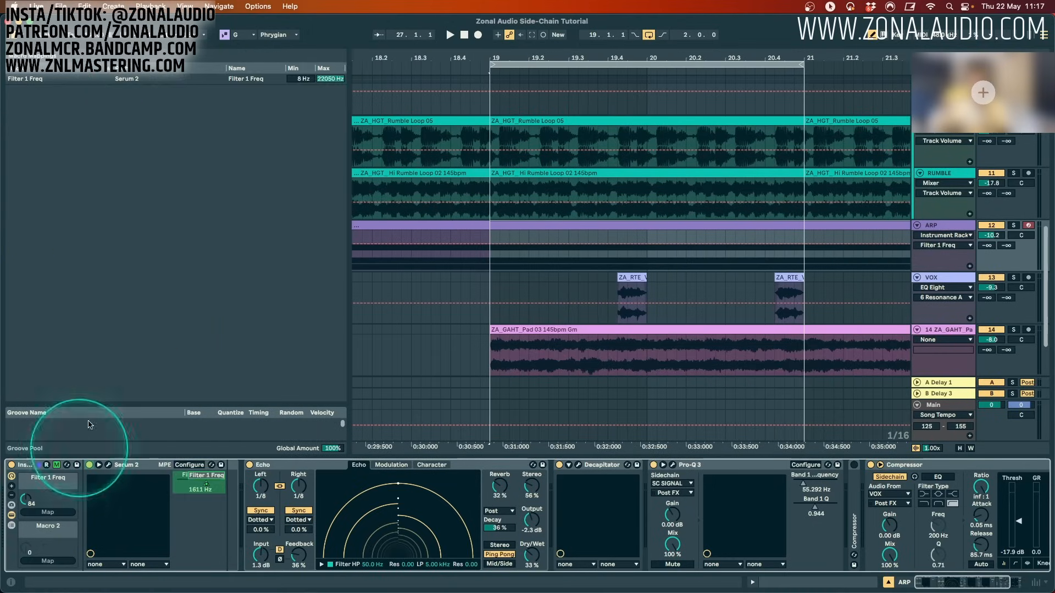
left_click(297, 78)
mouse_move(298, 79)
left_mouse_down()
mouse_move(297, 60)
mouse_move(330, 86)
mouse_move(300, 71)
left_mouse_up()
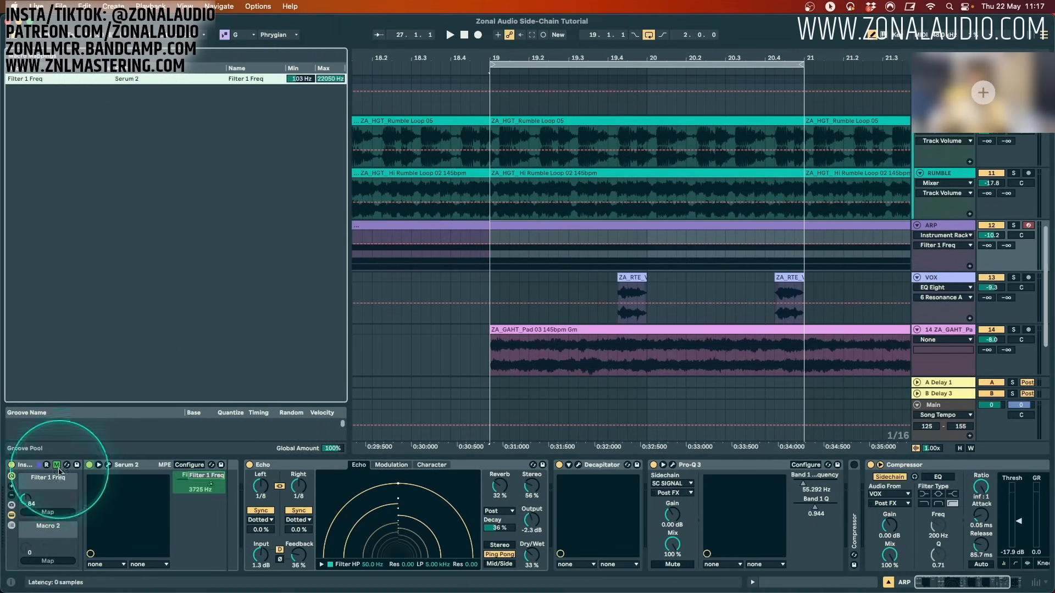
left_click(56, 464)
Set the arrangement loop to the two bars from bar 21 to bar 23.
scroll(706, 58, "down", 2)
left_click_drag(702, 65, 827, 65)
scroll(736, 203, "up", 5)
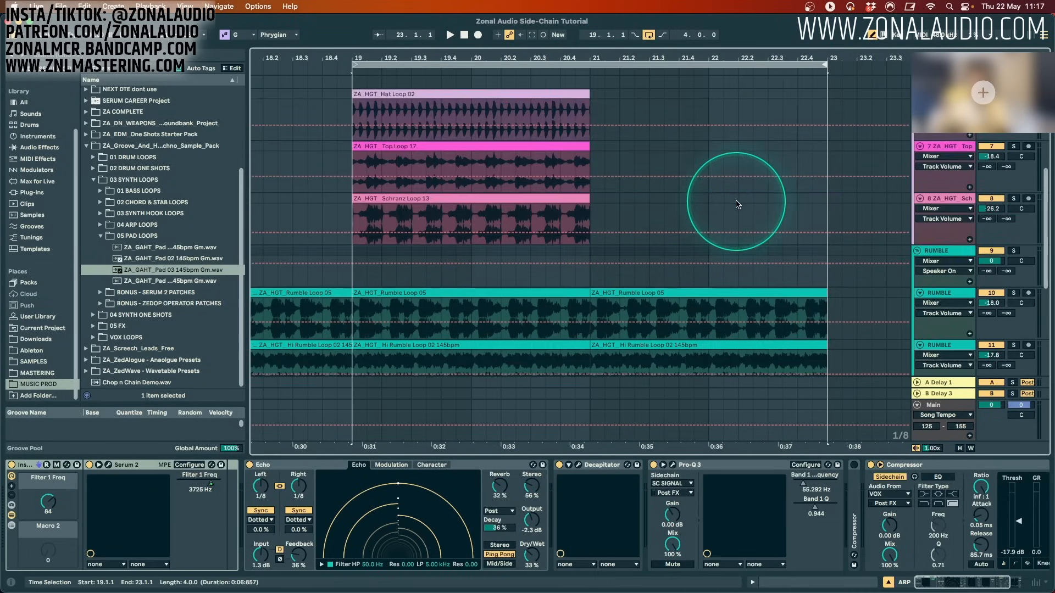
scroll(737, 205, "down", 3)
scroll(716, 212, "up", 6)
left_click(589, 212)
key("b")
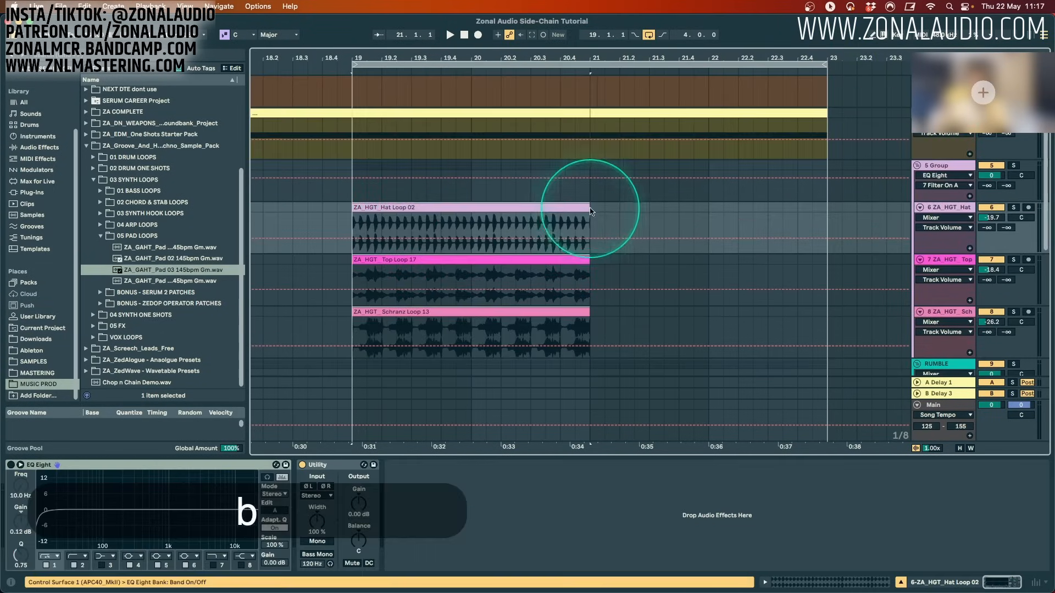
left_click_drag(589, 208, 828, 209)
Draw Filter 1 Freq automation on the ARP track that ramps up from bar 19 to bar 21 and holds.
scroll(507, 205, "down", 5)
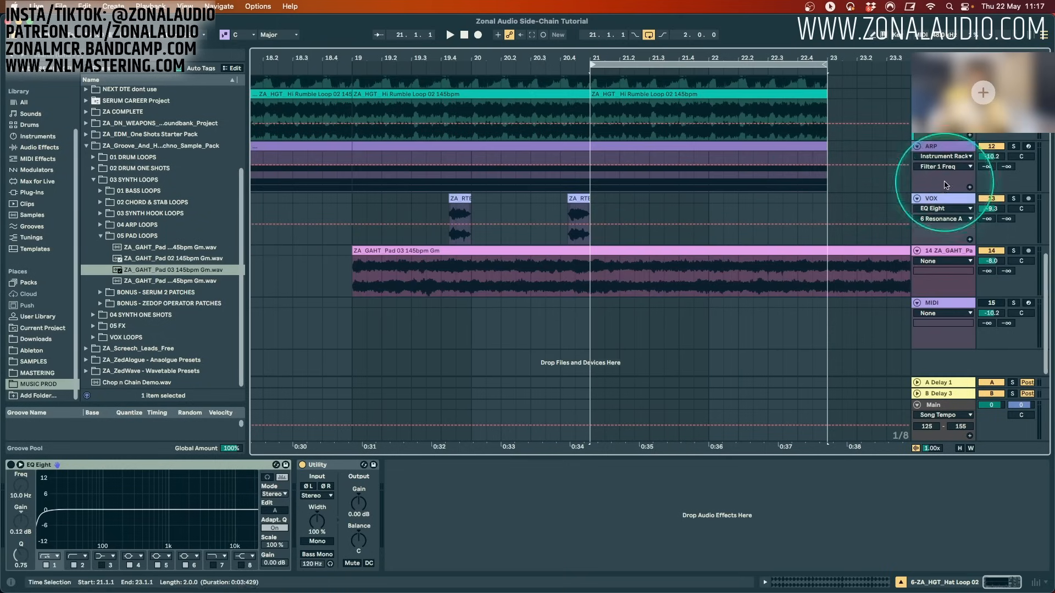
left_click(577, 168)
left_click_drag(577, 167, 859, 170)
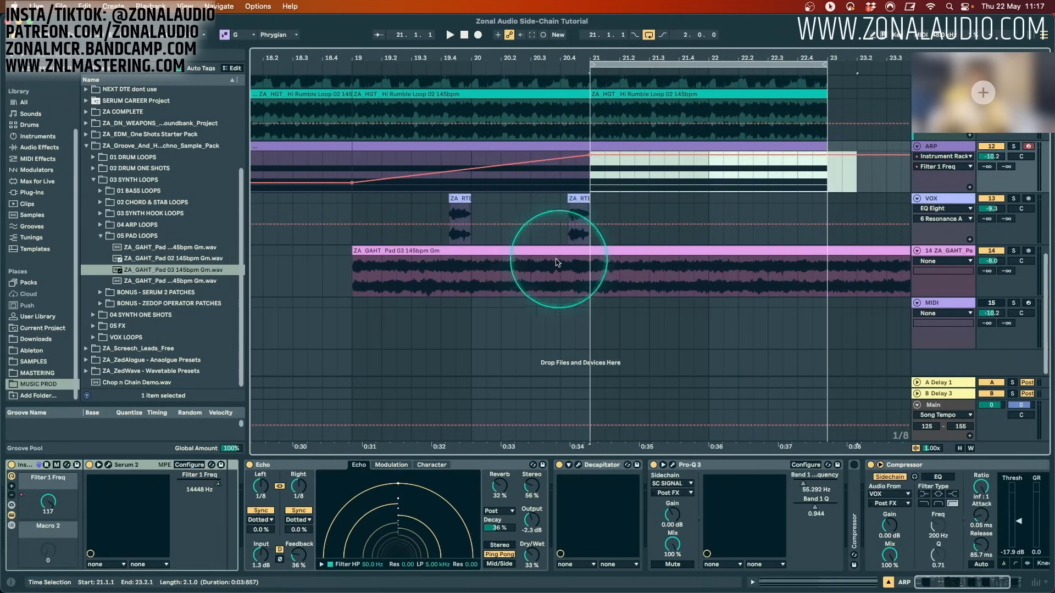
Enable the pad track's EQ Eight with a low cut and a high cut near 2.97 kHz, and set the track volume to -16.3 dB.
left_click_drag(583, 272, 666, 268)
left_click(941, 251)
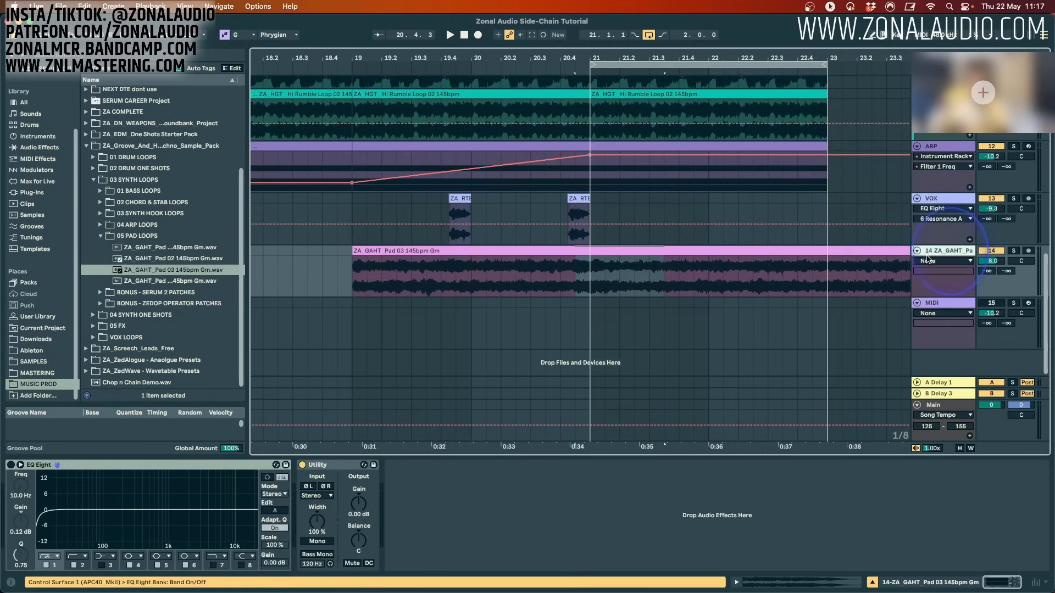
left_click(11, 465)
left_click_drag(40, 518, 106, 522)
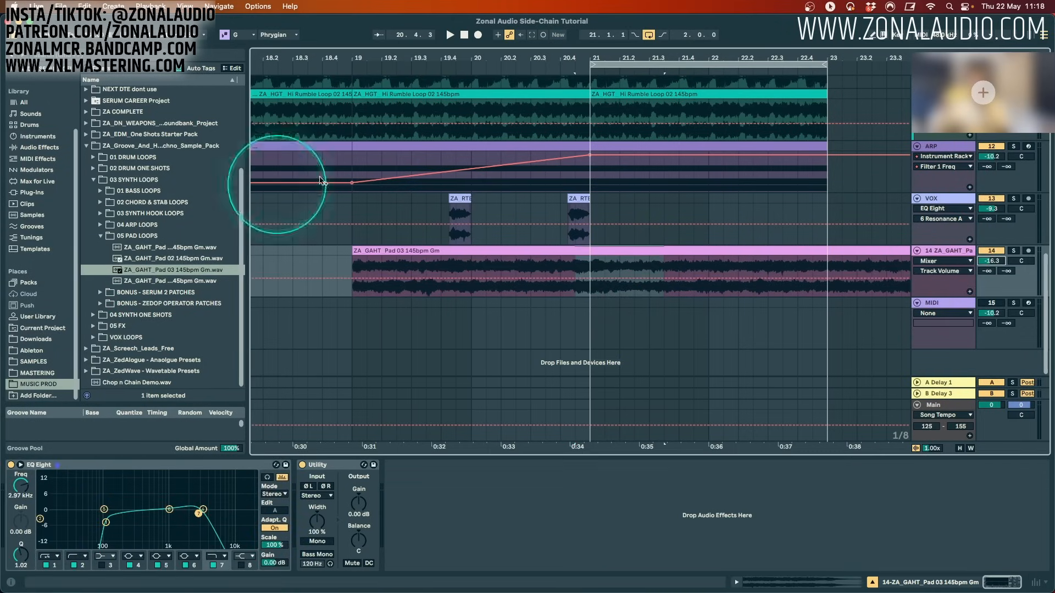
Copy the VOX-keyed Compressor from the ARP track to the pad track and set its sidechain source to ARP.
left_click(945, 146)
left_click(930, 473)
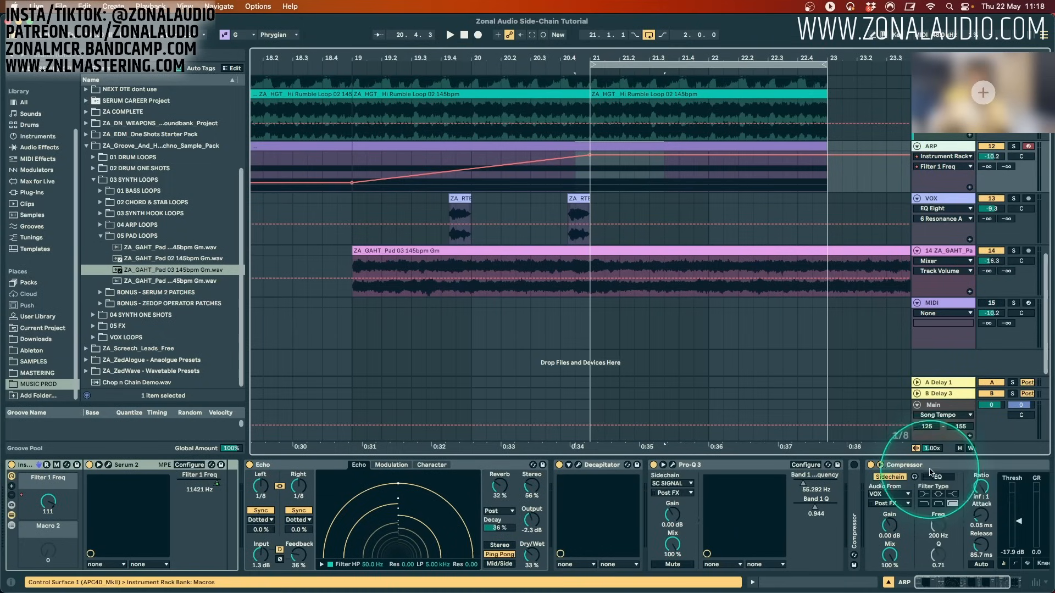
left_click_drag(927, 470, 944, 264)
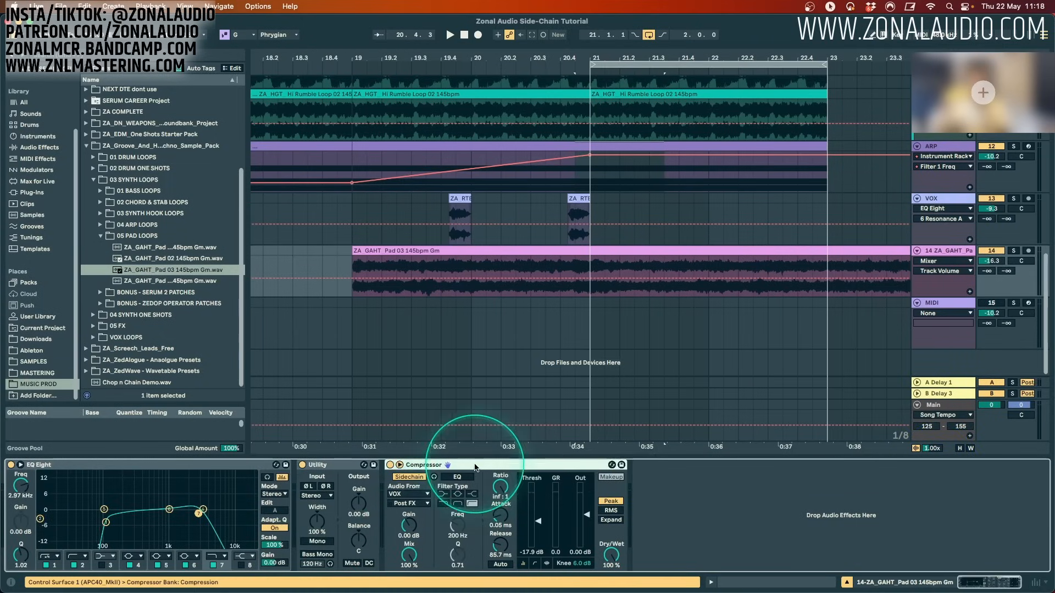
left_click(397, 493)
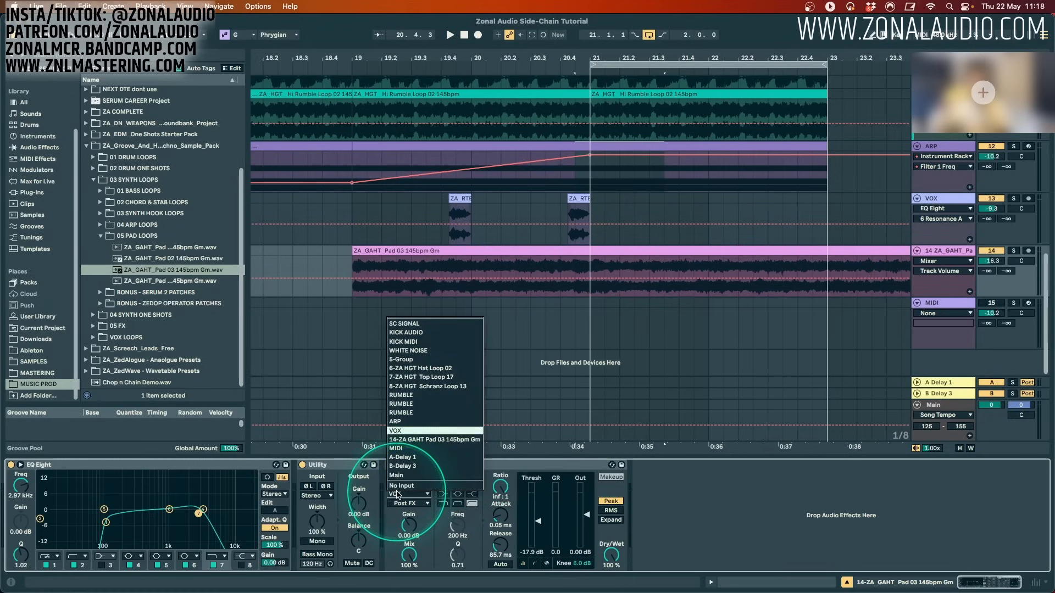
left_click(422, 422)
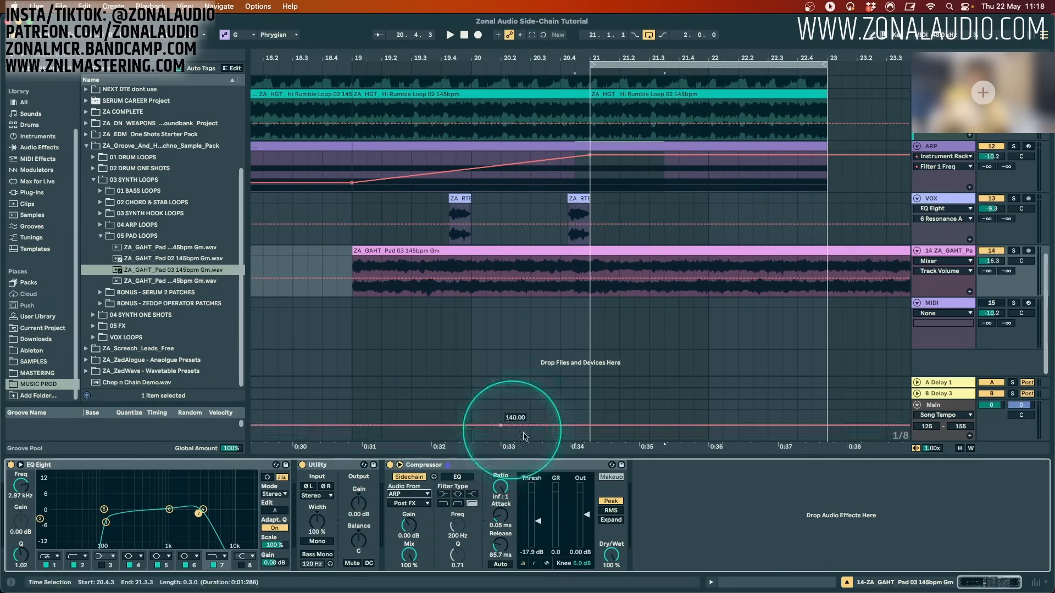
Set the pad Compressor's threshold to about -6.71 dB and its EQ Eight high cut to about 3.59 kHz.
left_click_drag(528, 524, 551, 520)
left_click_drag(200, 513, 208, 513)
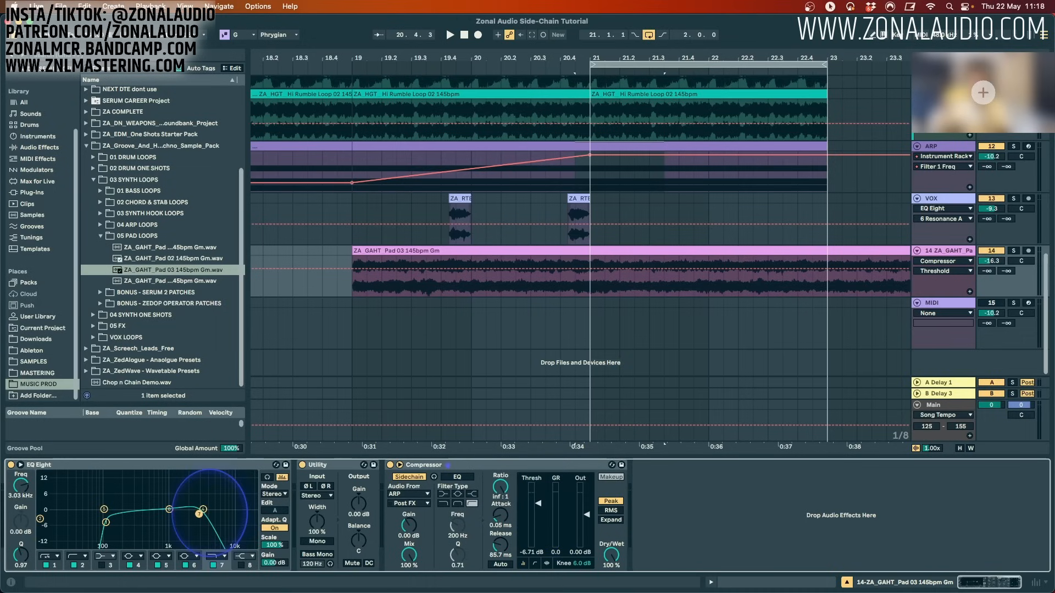
left_click_drag(296, 159, 410, 156)
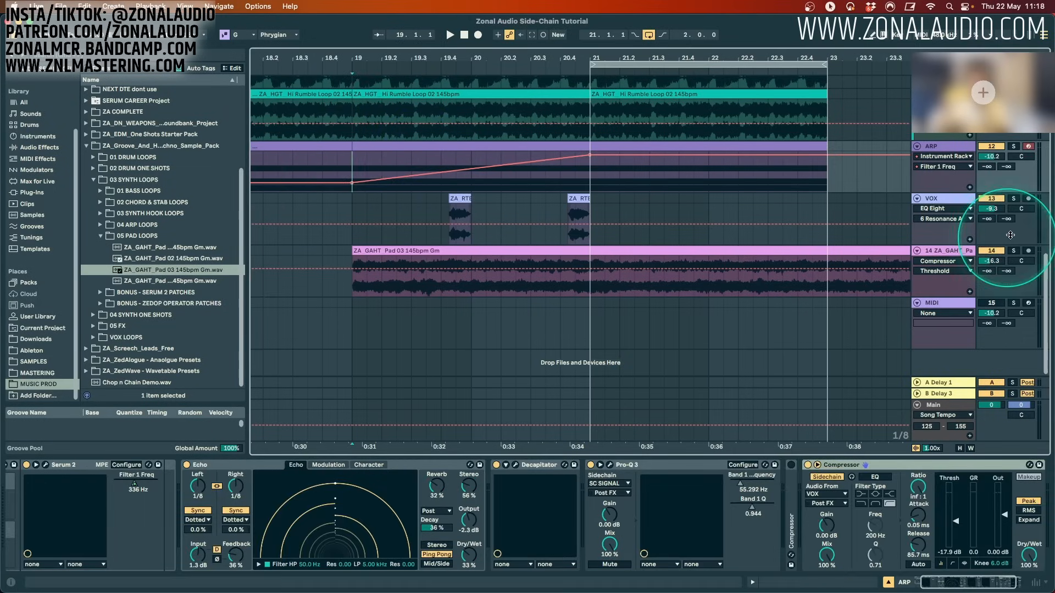
left_click(969, 252)
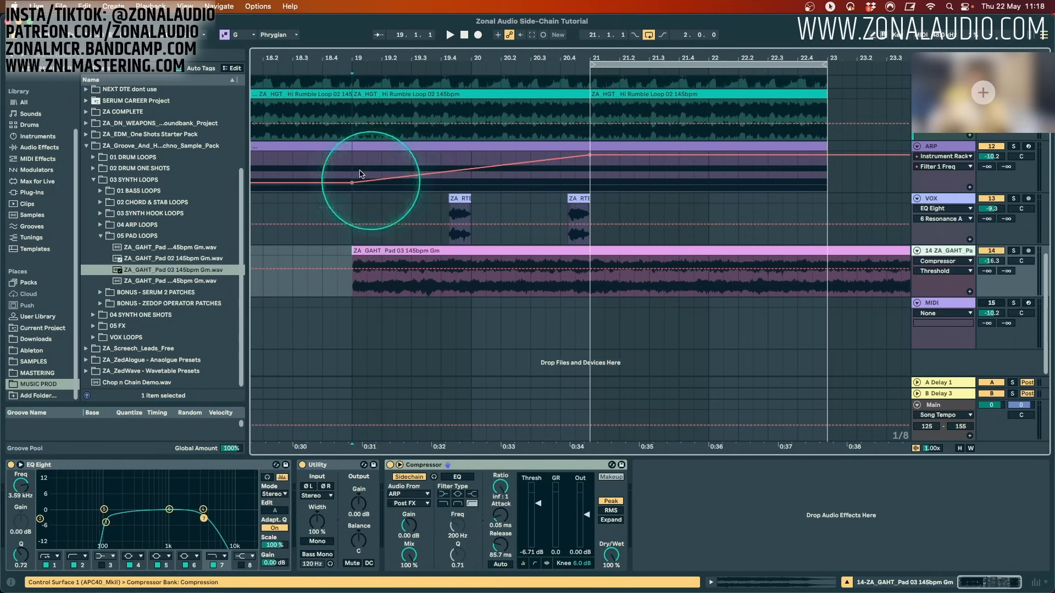
Play the arrangement from 18.3 and watch the ARP-keyed Compressor's gain reduction on the pad track.
left_click(293, 162)
left_click(957, 250)
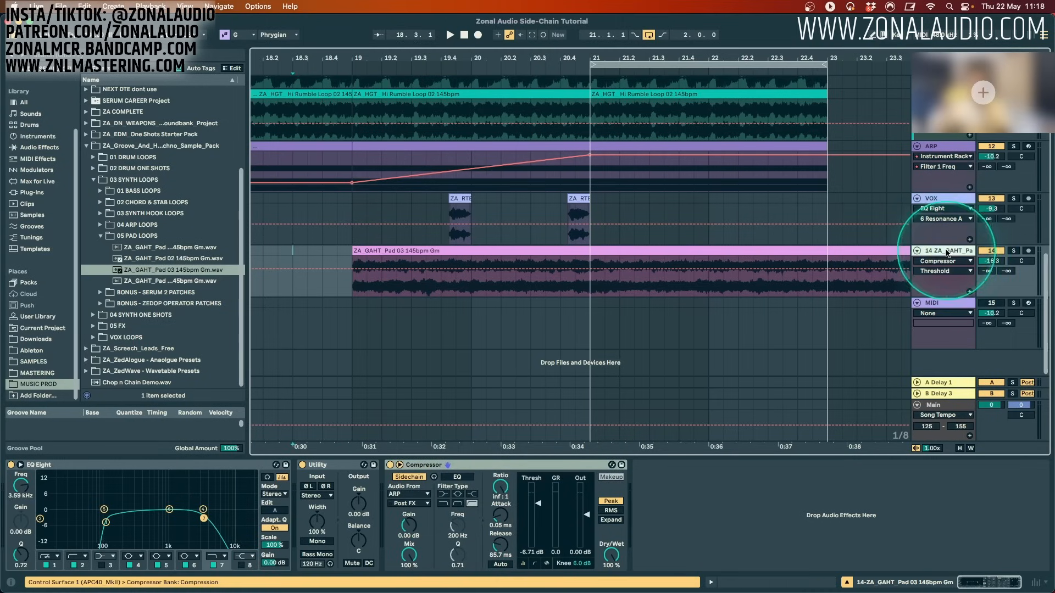
key("space")
left_click(532, 529)
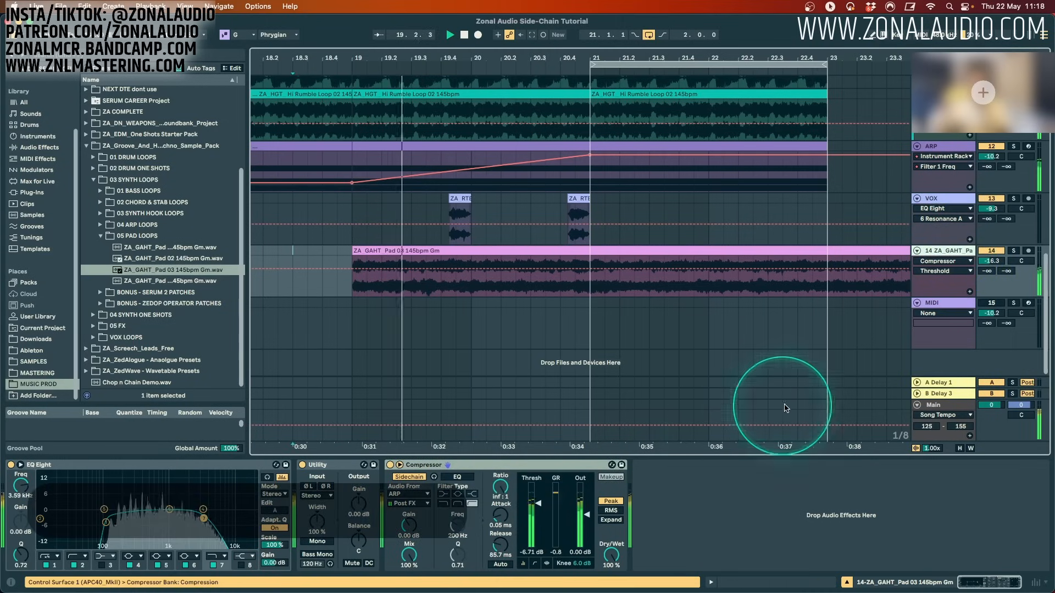
Stop playback and solo the ARP and pad tracks together.
left_click(1014, 147)
key("space")
left_click(1014, 252, "super")
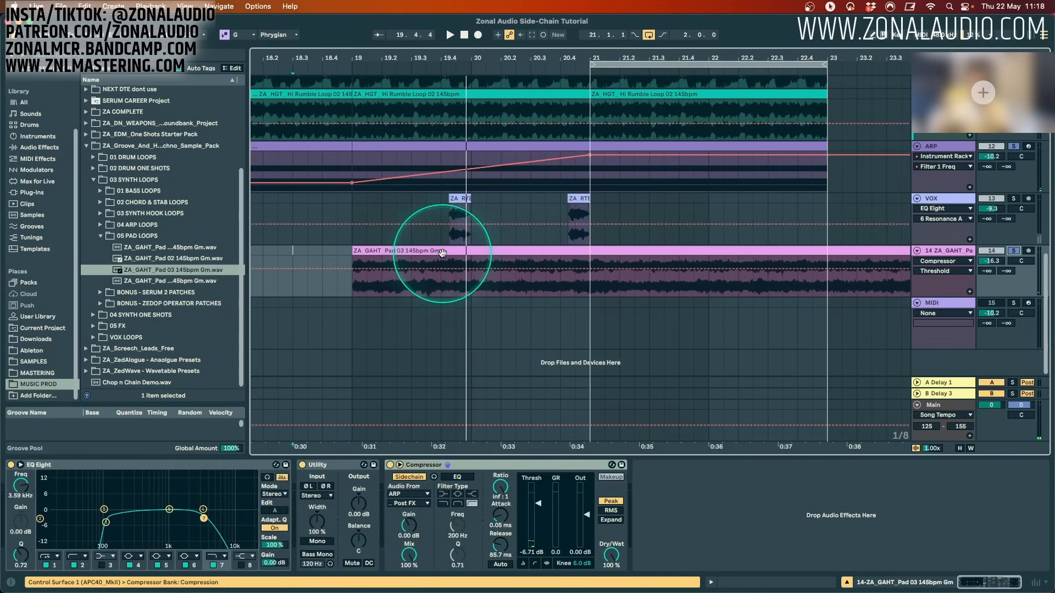
Inspect the Pad 03 clip and play the soloed ARP and pad tracks from bar 19.
double_click(454, 252)
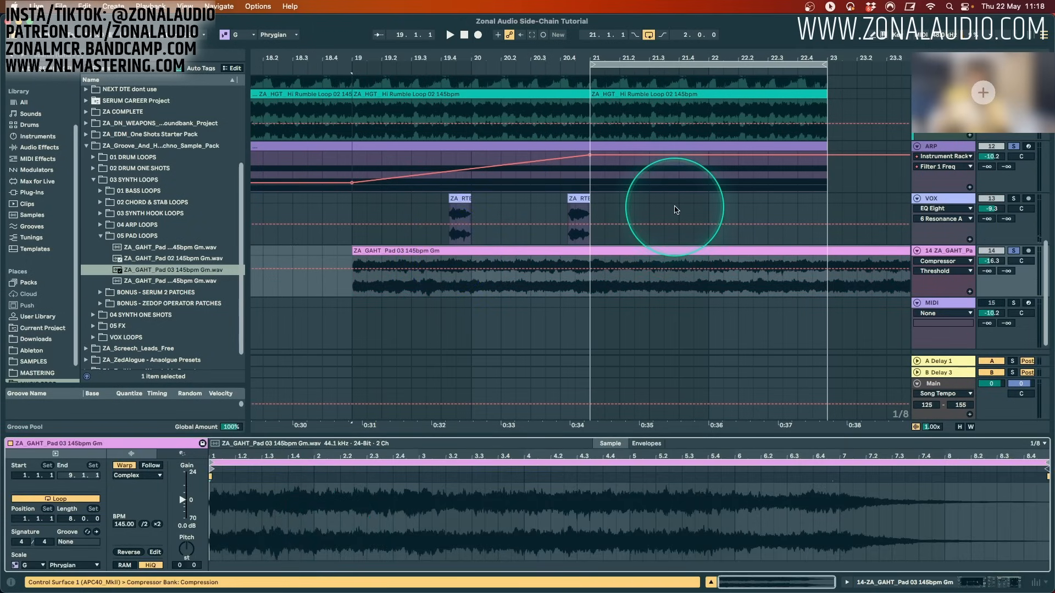
left_click(317, 405)
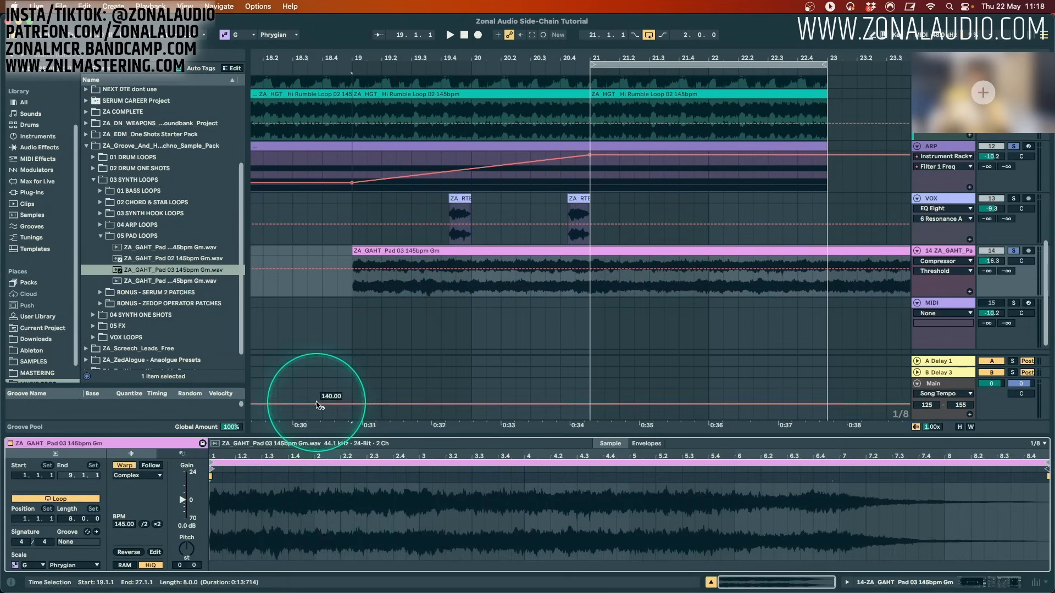
left_click(357, 284)
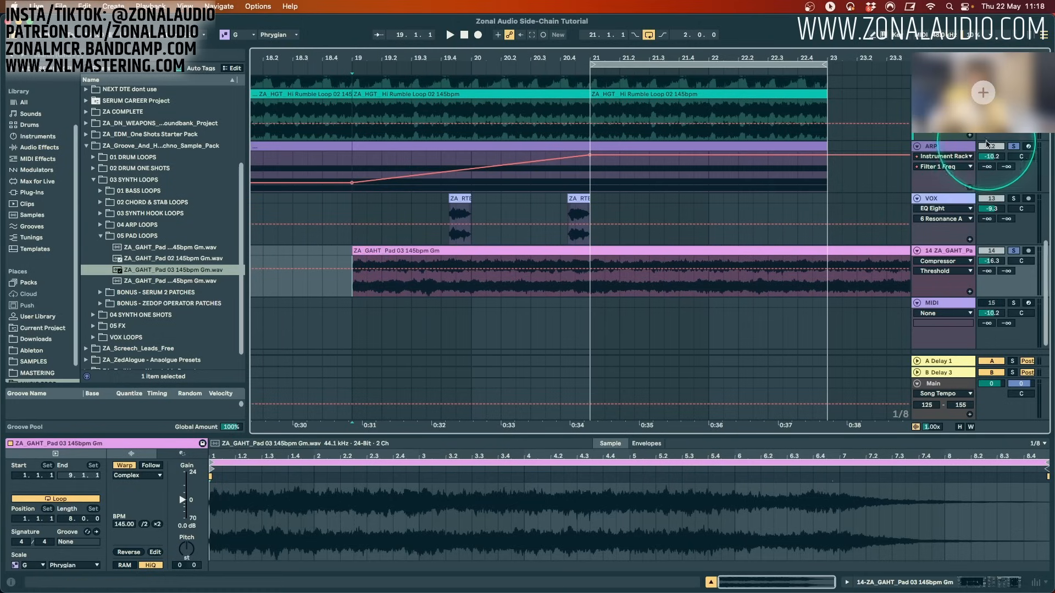
key("space")
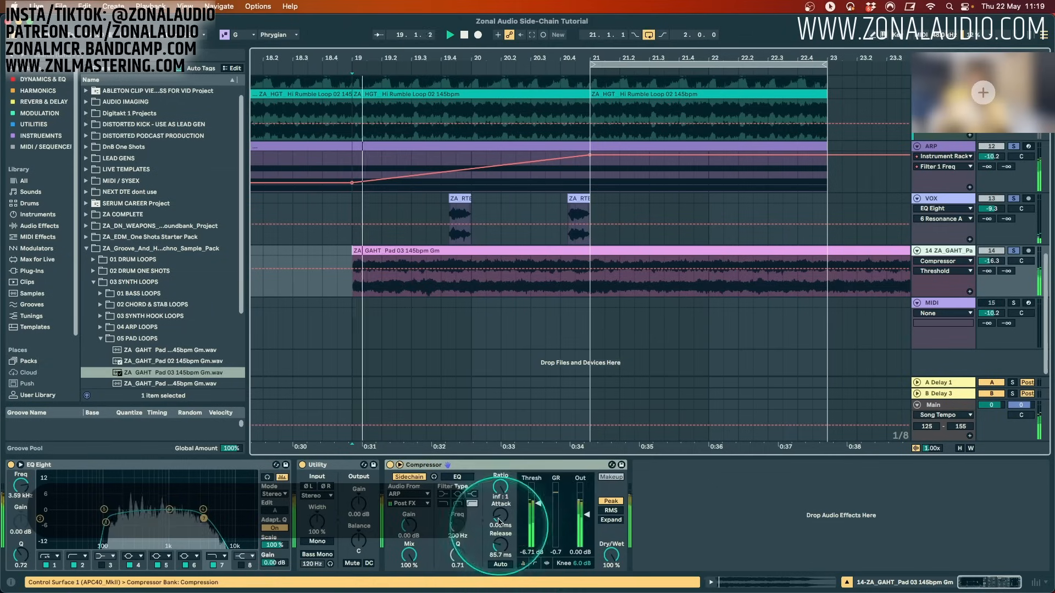
Set the pad Compressor's threshold to about -12.3 dB and its attack to about 0.13 ms during playback.
left_click_drag(544, 505, 544, 512)
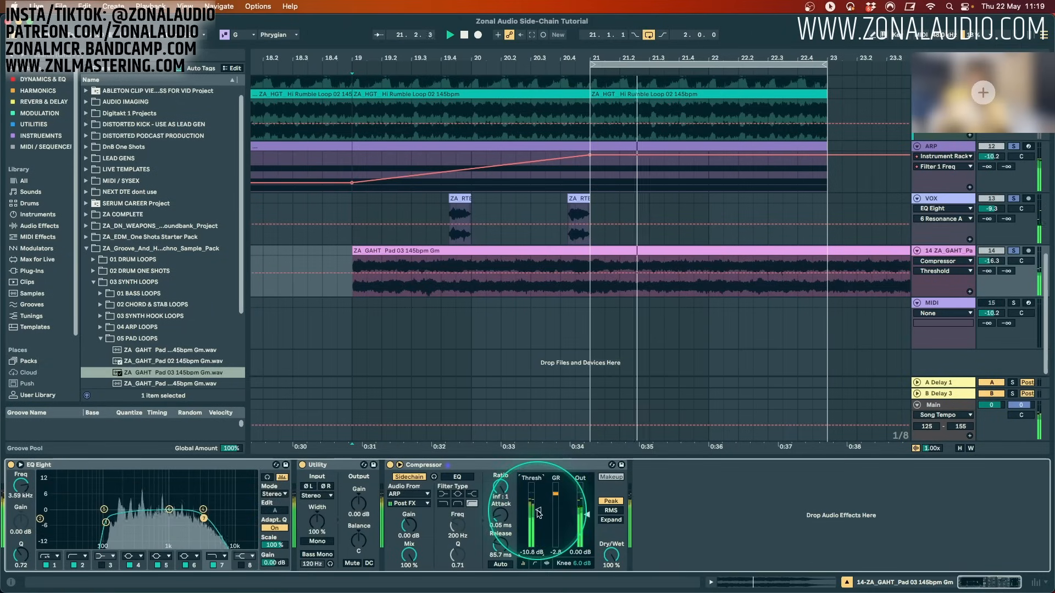
left_click_drag(540, 511, 501, 514)
left_click(538, 512)
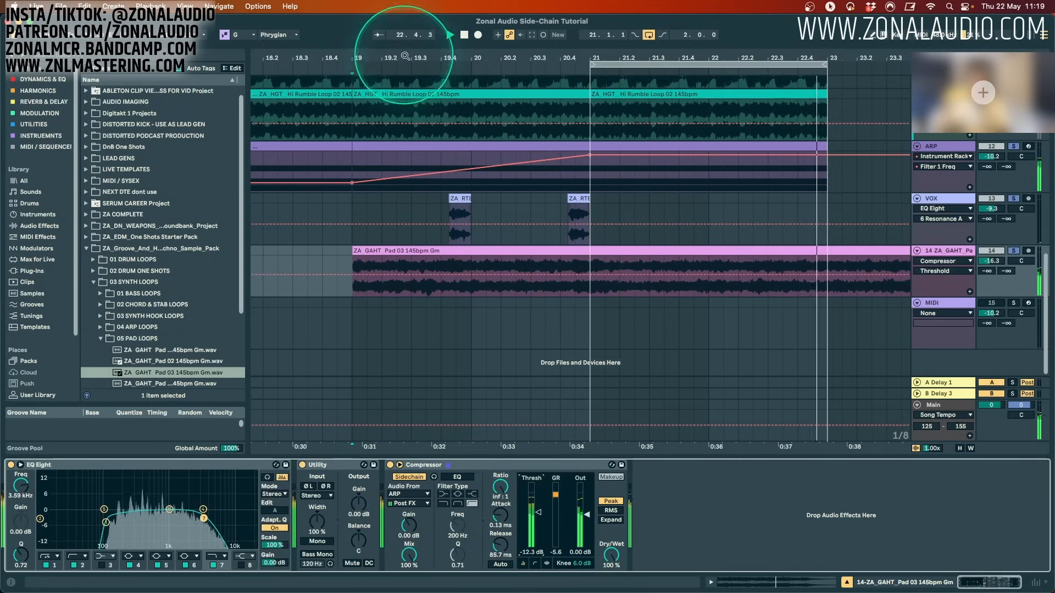
Extend the start of the Pad 03 clip back to bar 17 and stop playback.
left_click_drag(405, 55, 564, 68)
left_click_drag(580, 251, 428, 261)
key("space")
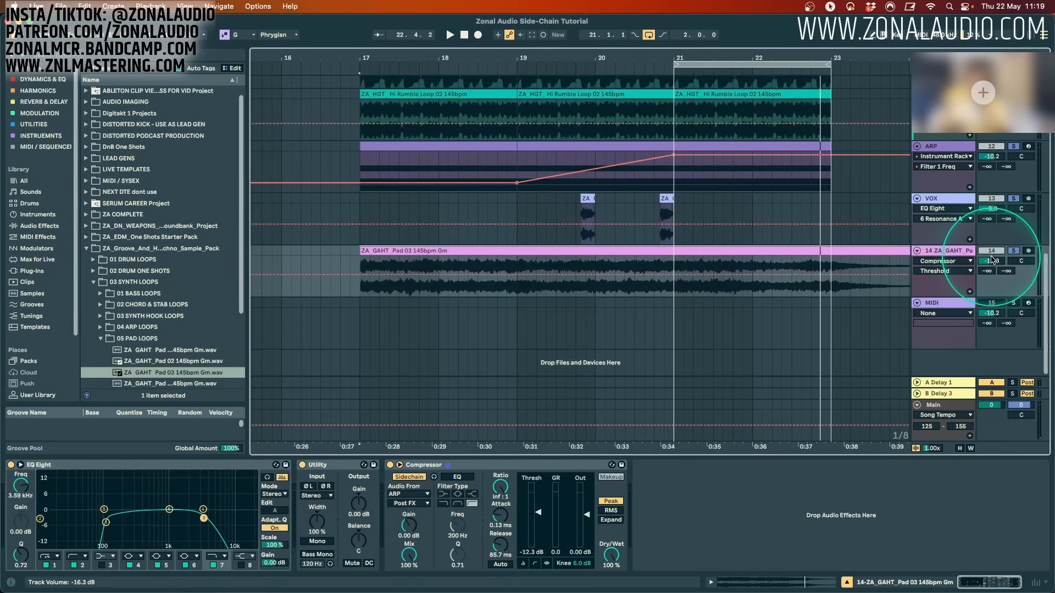
Play from bar 17 and set the pad Compressor to about -10.1 dB threshold, 22.2 ms release and 0.12 ms attack.
left_click(490, 147)
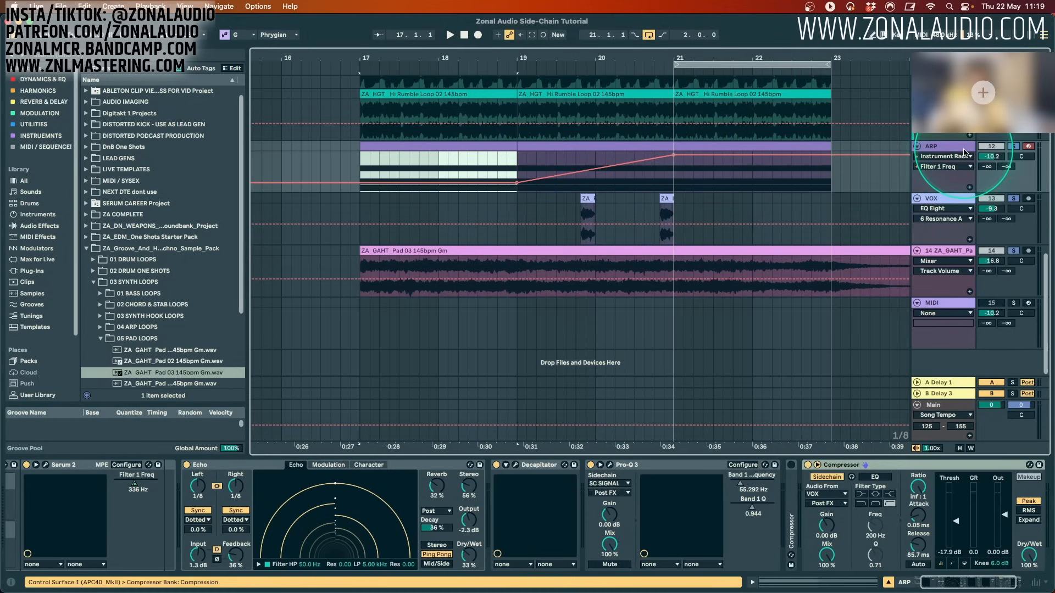
key("space")
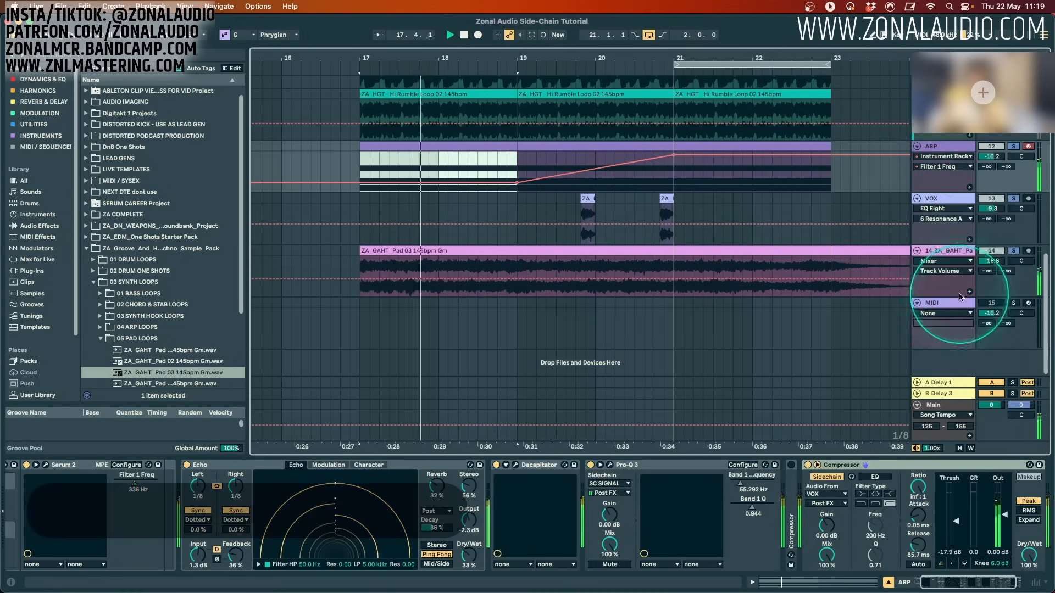
left_click(958, 256)
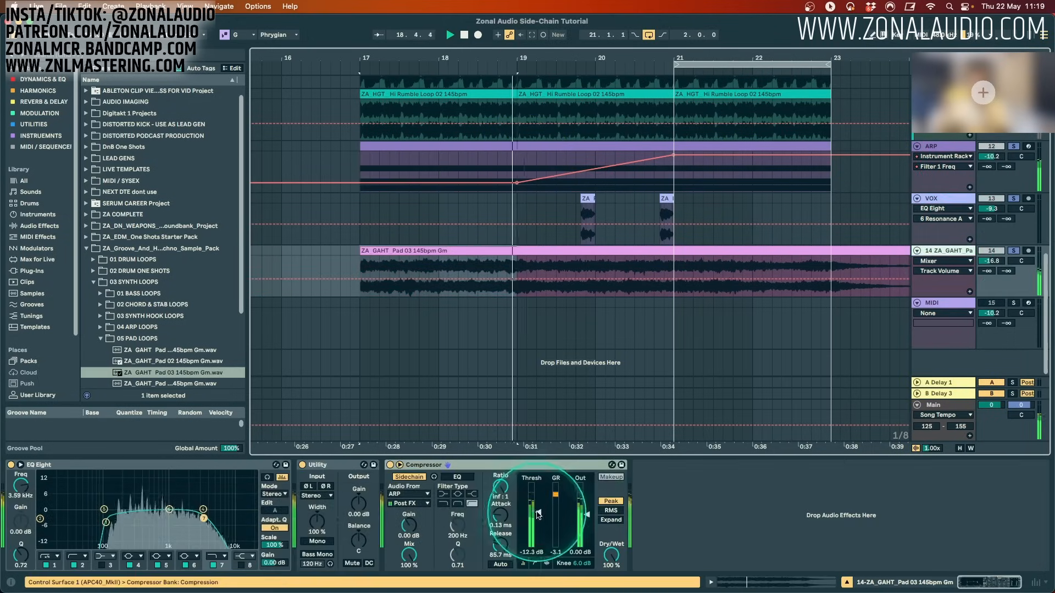
left_click_drag(539, 514, 540, 508)
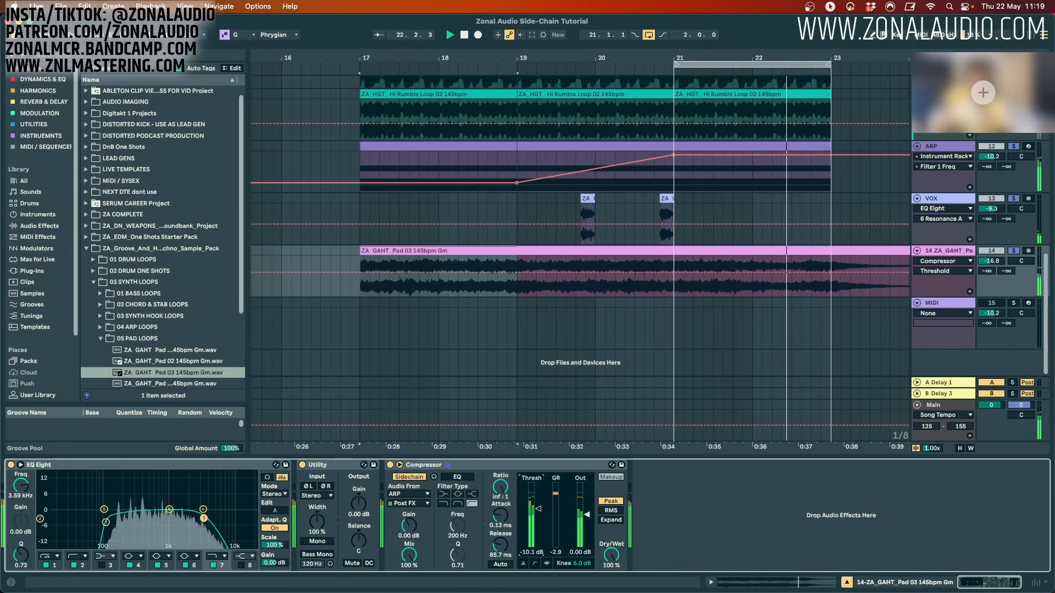
left_click_drag(500, 544, 500, 561)
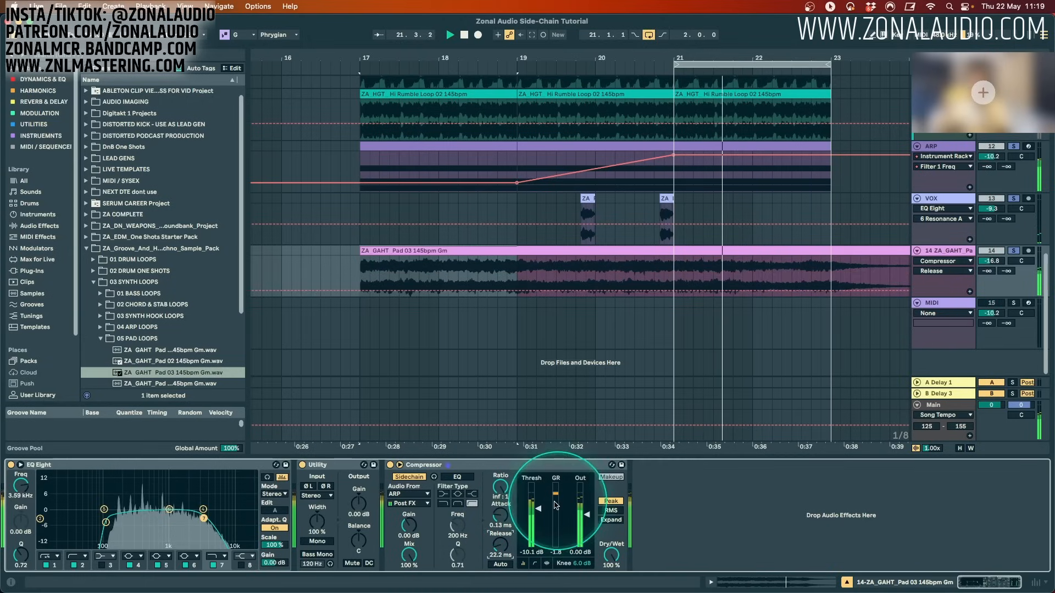
left_click_drag(499, 517, 499, 518)
left_click(539, 506)
key("space")
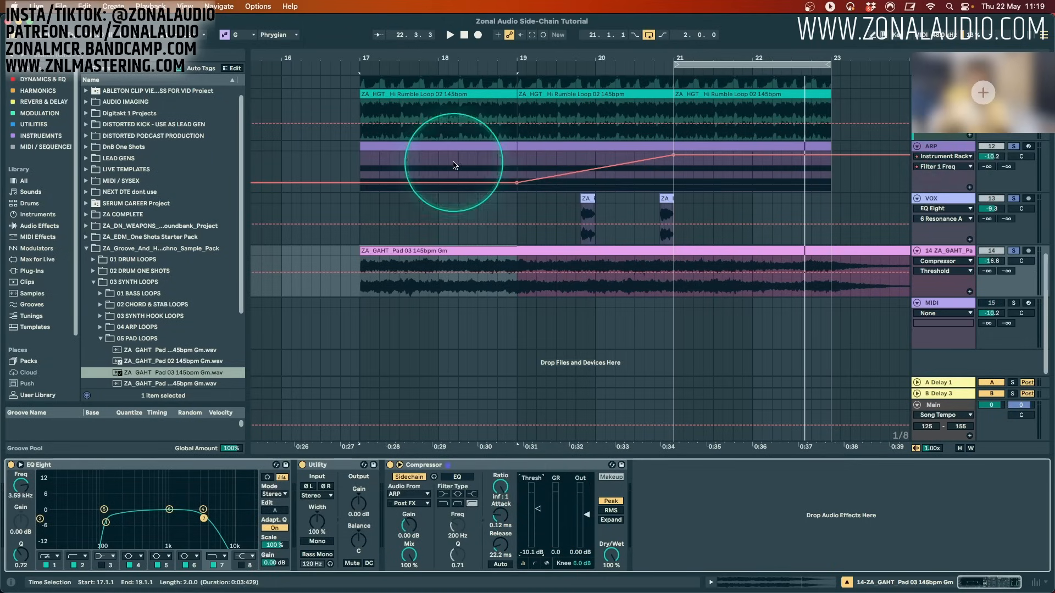
Automate the pad Compressor's threshold to fall from about 0.46 dB at bar 19 to about -9.69 dB at bar 21.
left_click_drag(497, 166, 683, 158)
left_click(723, 178)
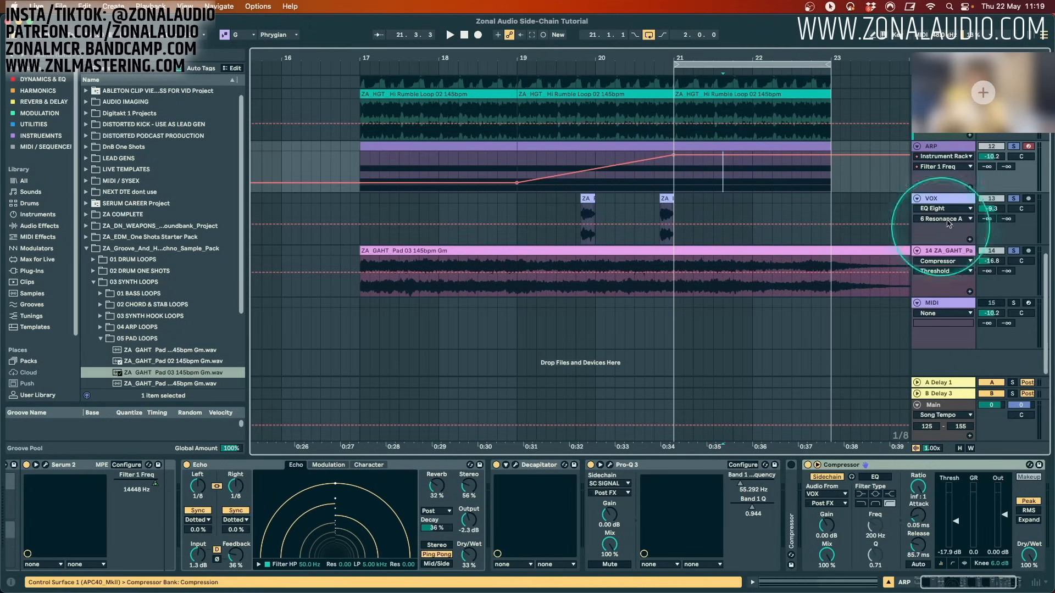
left_click(939, 250)
left_click_drag(537, 511, 538, 499)
left_click(684, 268)
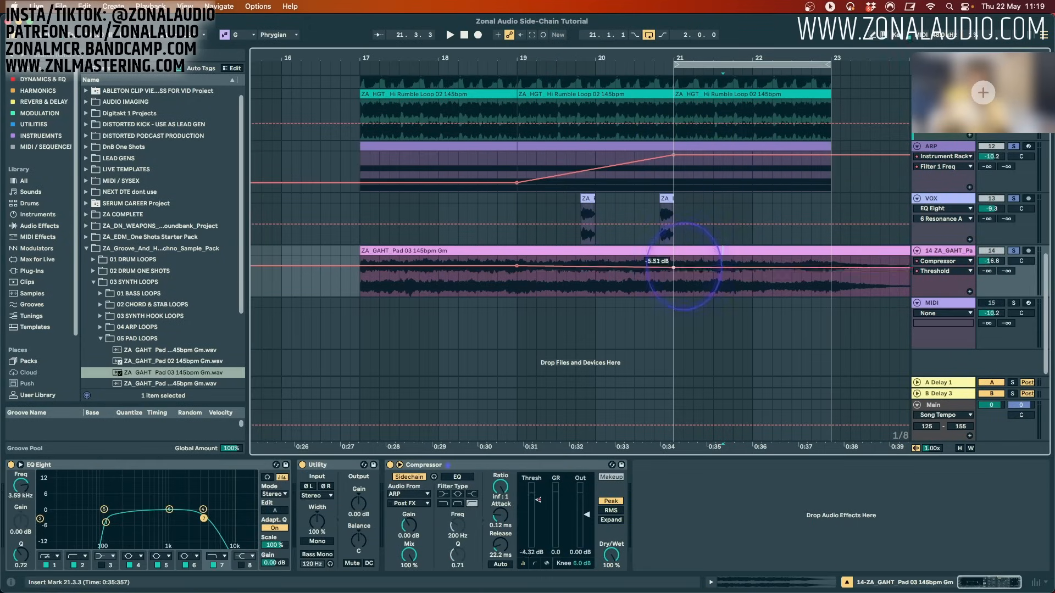
left_click_drag(522, 266, 522, 265)
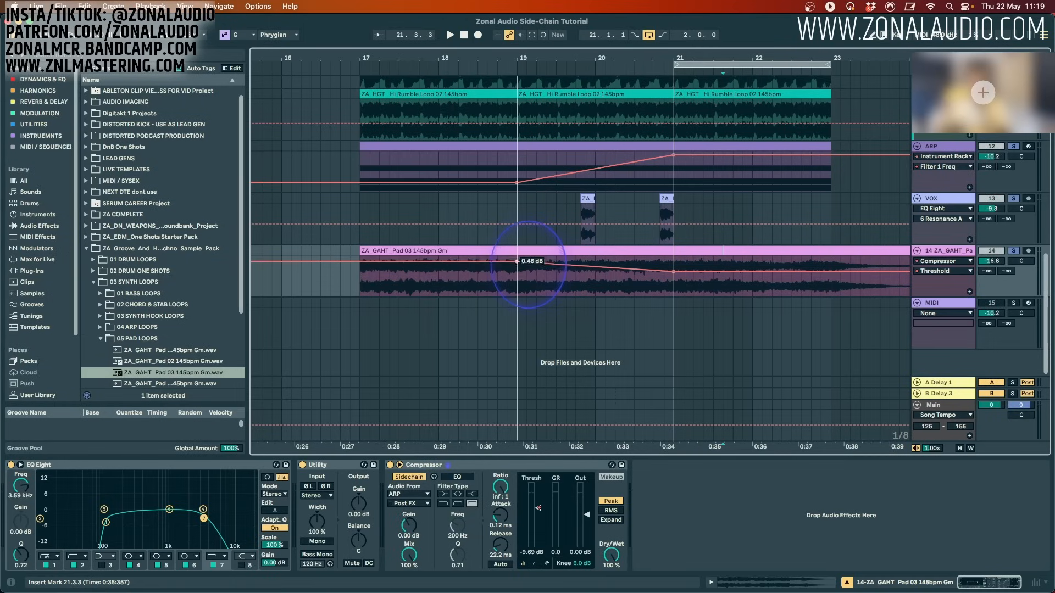
Play from 18.4 and lower the pad's threshold automation point at bar 21 to about -11.5 dB.
left_click(498, 286)
key("space")
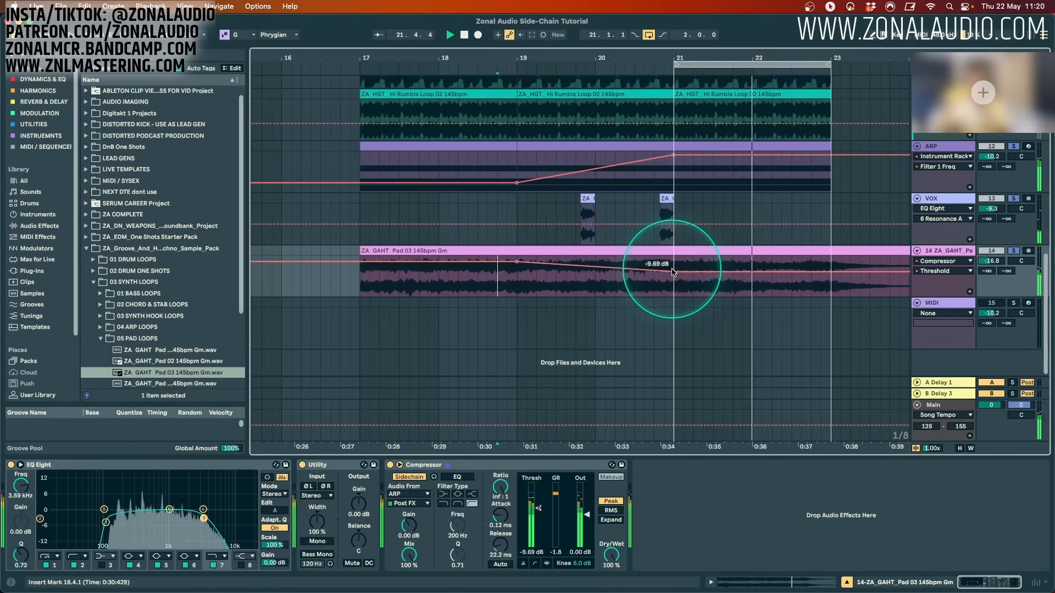
left_click_drag(675, 271, 674, 274)
key("space")
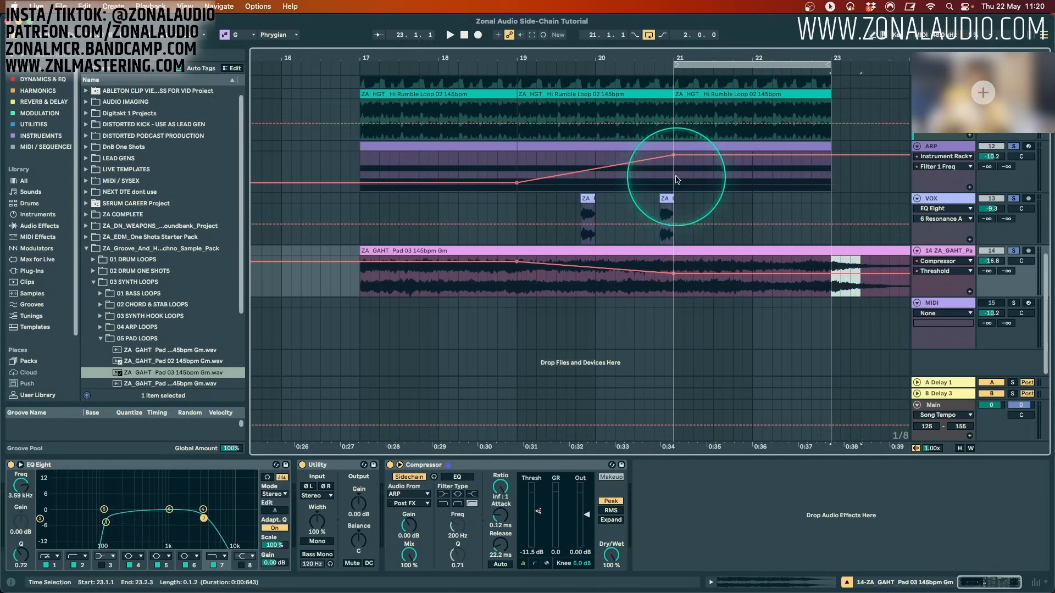
Duplicate the section from bar 21 to bar 23 across the tracks so it repeats from bar 23.
left_click_drag(676, 178, 831, 177)
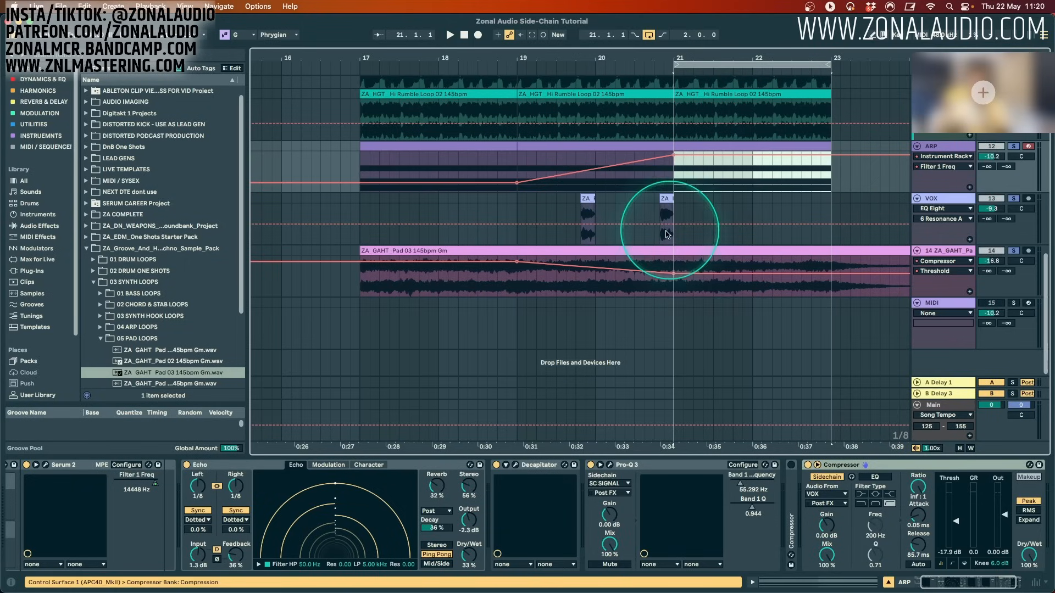
left_click(675, 265)
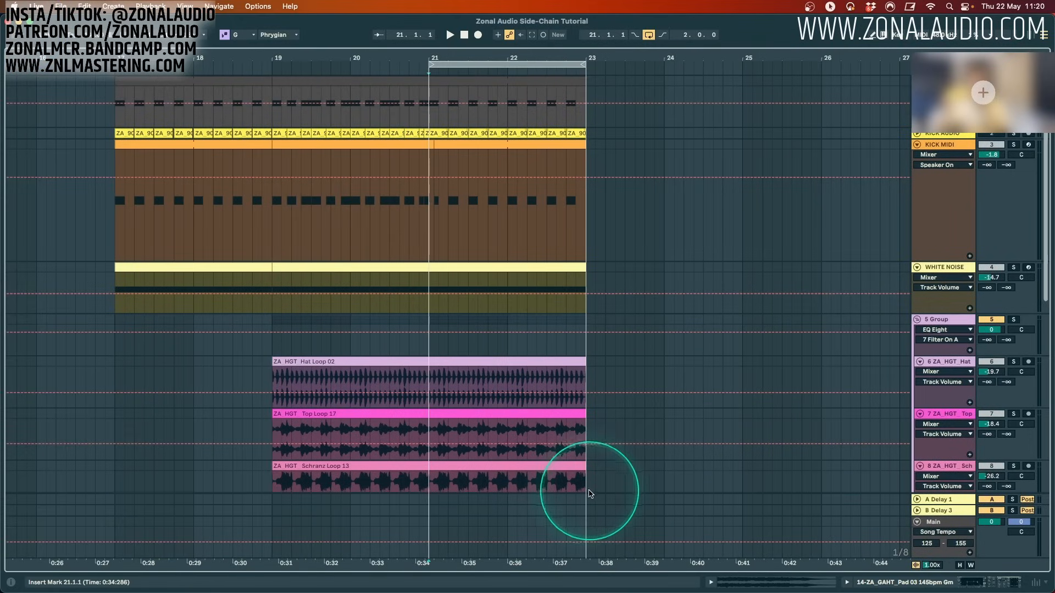
left_click(570, 485)
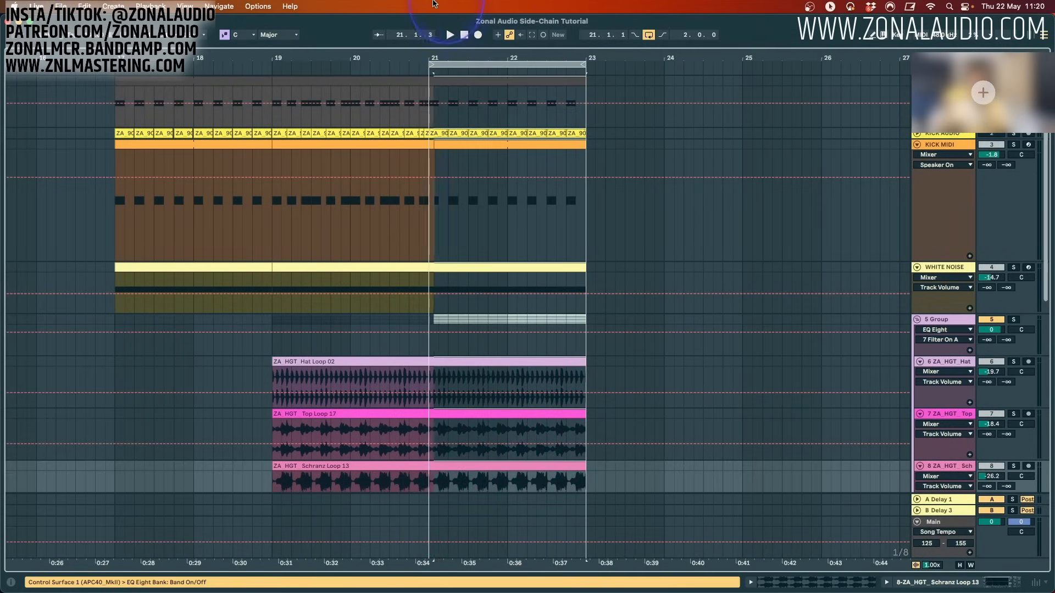
key("super+d")
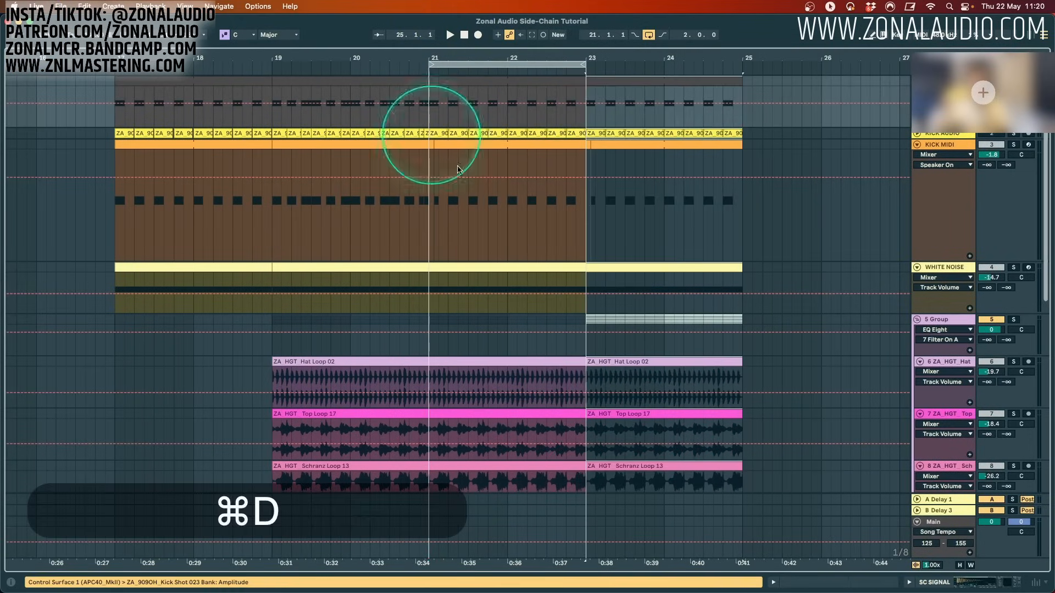
Group the drum tracks under the name DRUMS and add a Roar effect to the group.
scroll(495, 154, "down", 10)
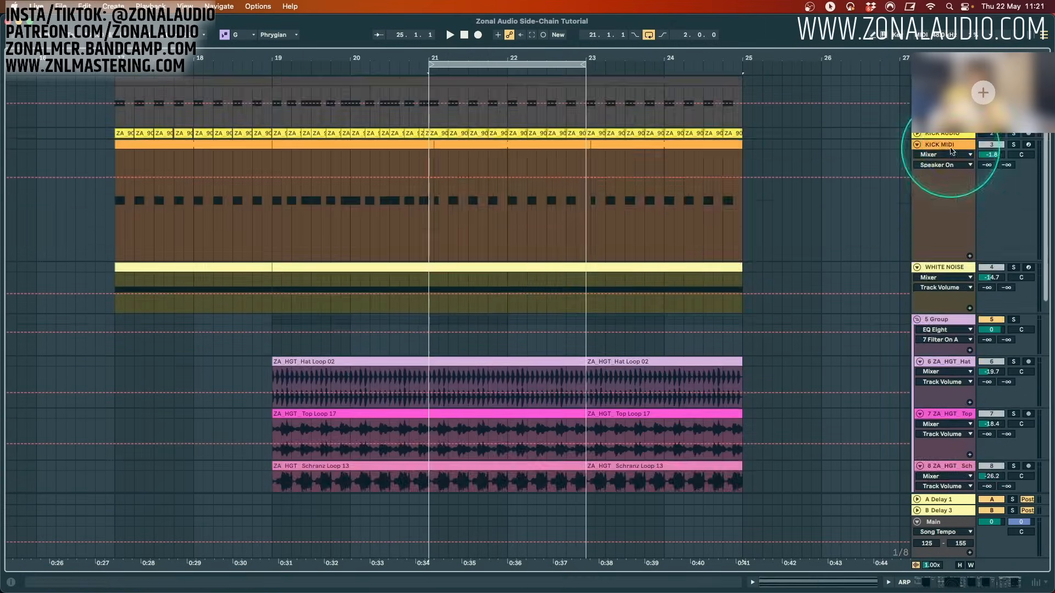
key("Return")
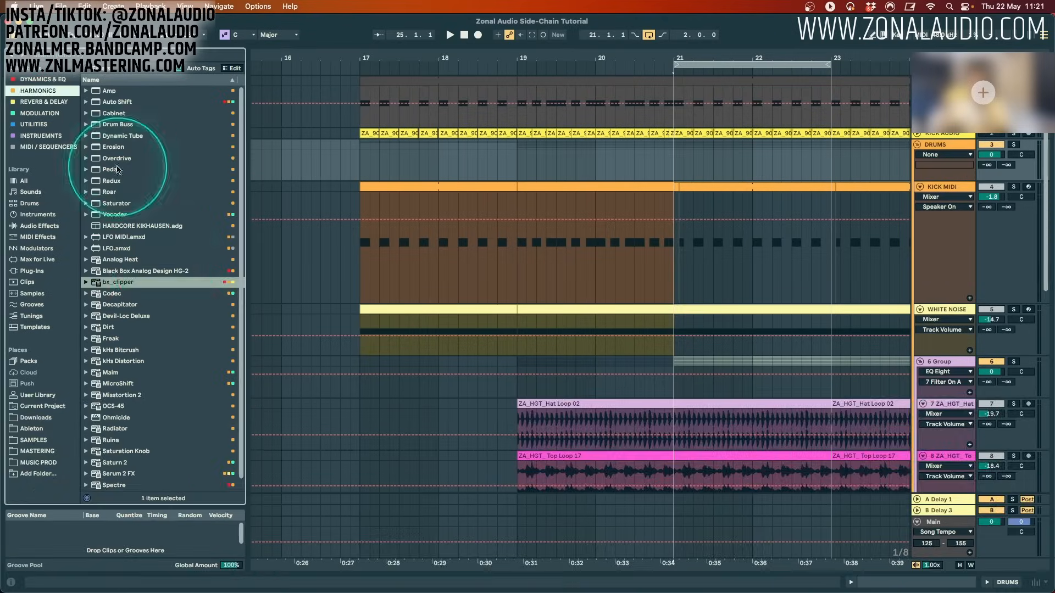
double_click(109, 192)
Play the loop and set Roar's output to -9.0 dB and its drive to 2 dB.
key("space")
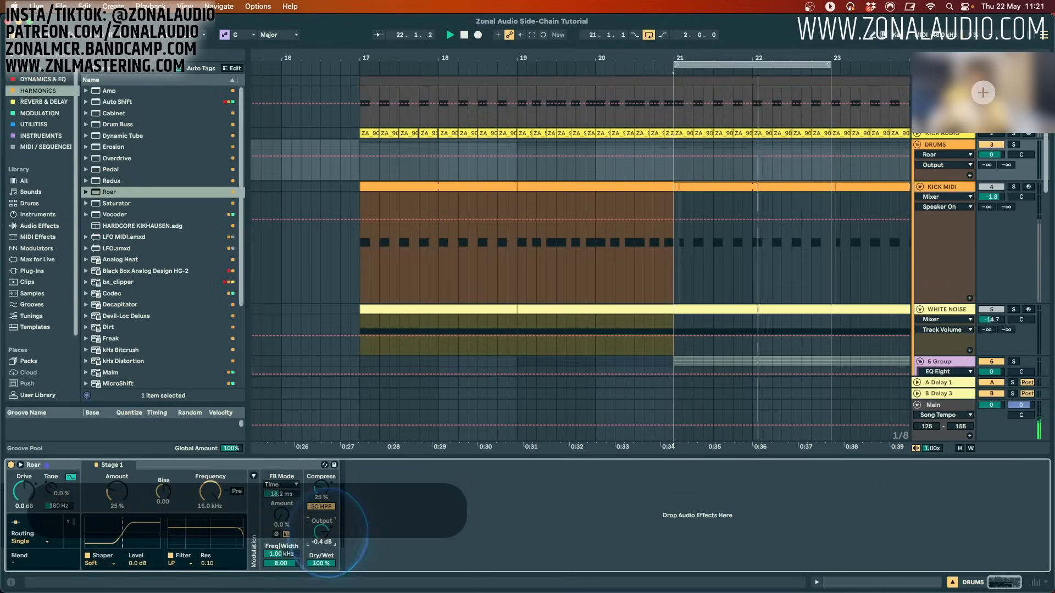
left_click_drag(322, 532, 322, 558)
left_click(24, 491)
type("2")
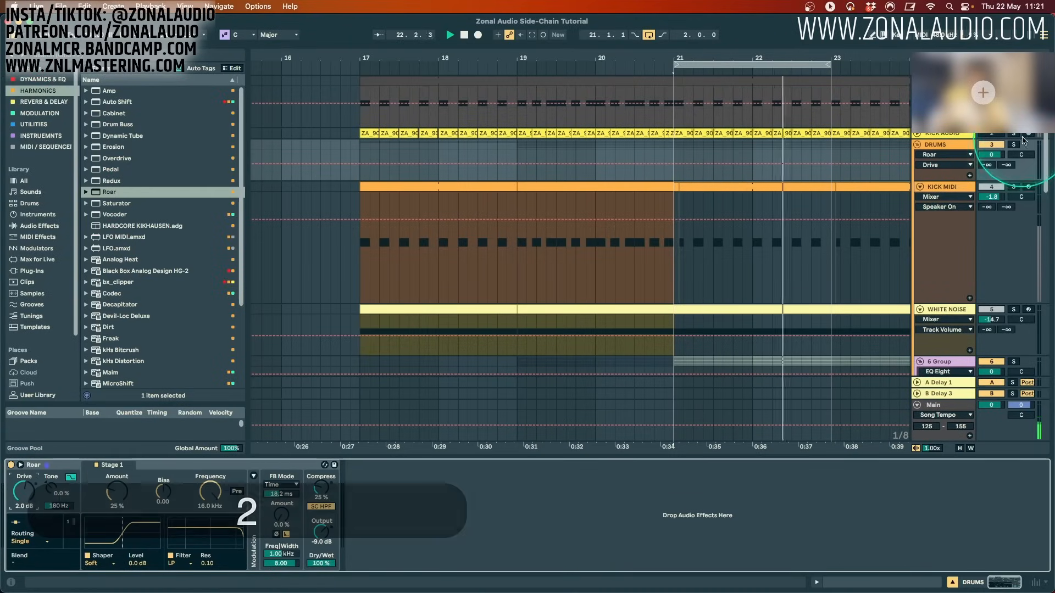
Add an Auto Filter before Roar on the DRUMS group as a high-pass at about 1.22 kHz.
left_click(44, 80)
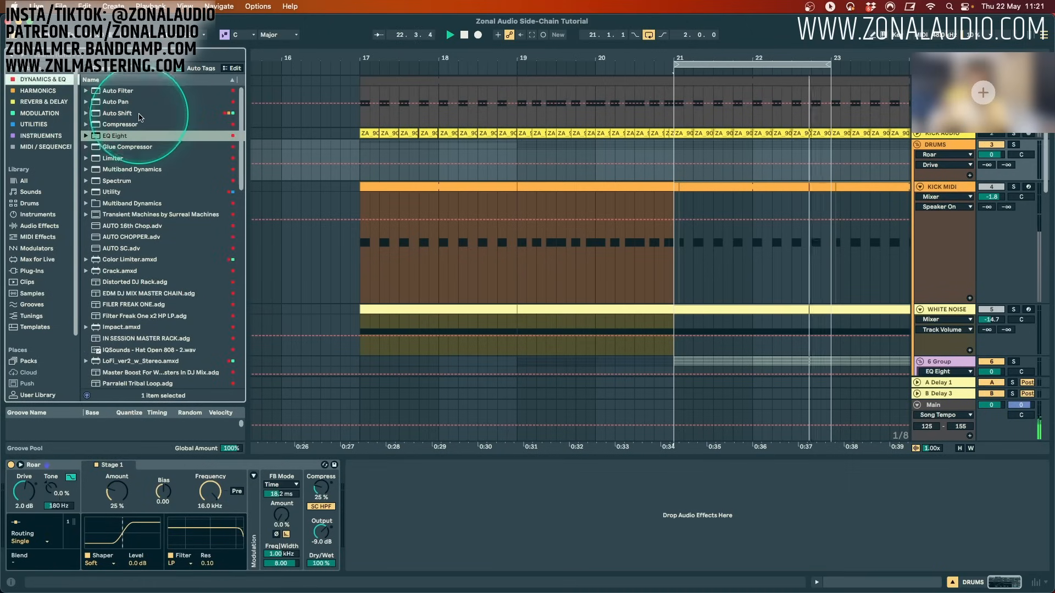
left_click_drag(123, 137, 121, 105)
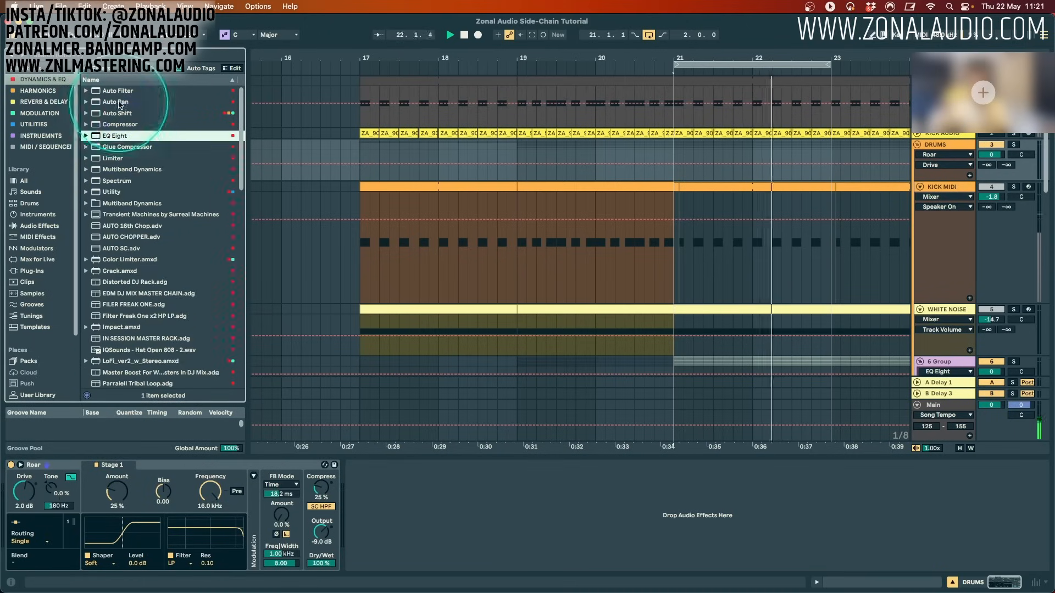
double_click(116, 91)
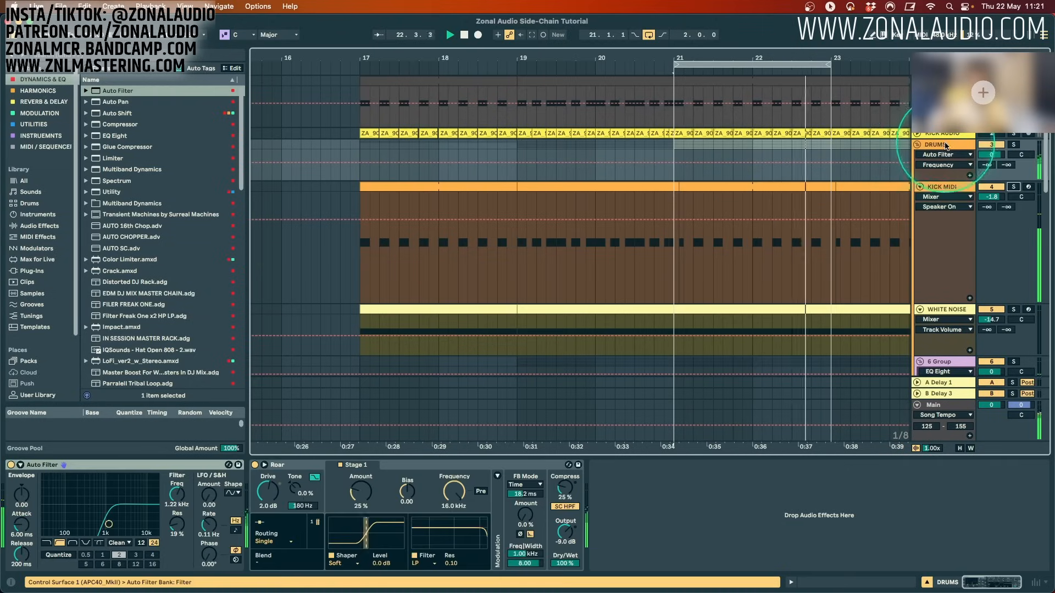
left_click(945, 136)
left_click(945, 145)
Automate the DRUMS Auto Filter's Device On state between bars 23 and 26, and move the loop to bar 17.
left_click_drag(781, 57, 804, 66)
right_click(179, 496)
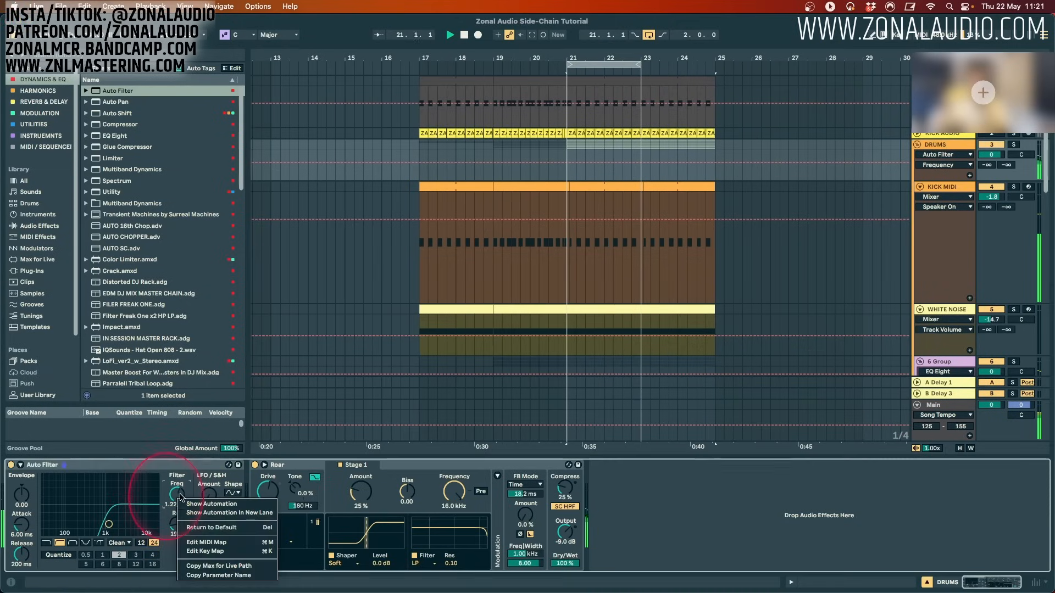
left_click(223, 505)
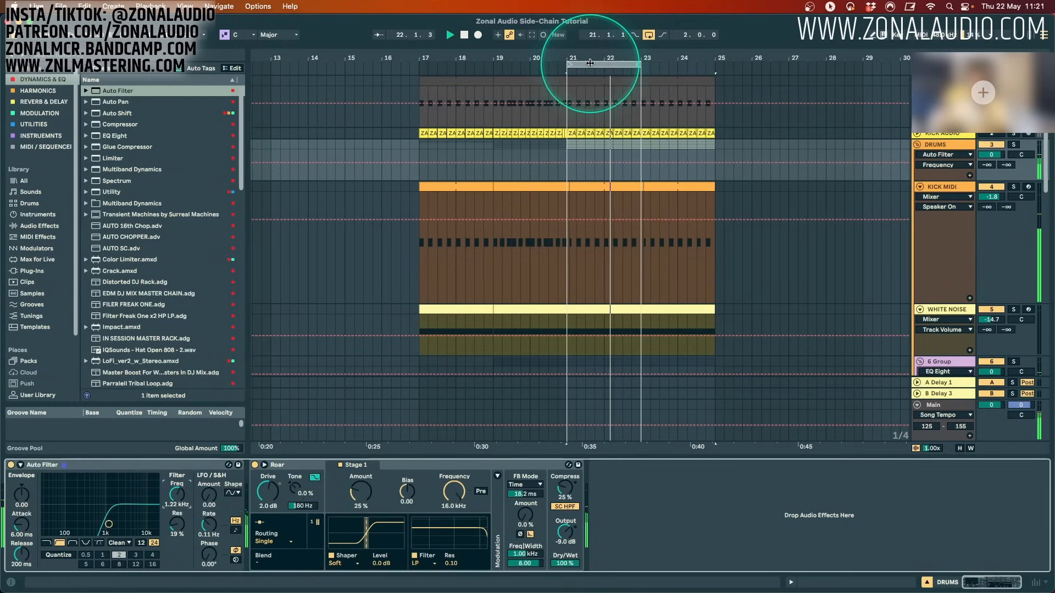
left_click_drag(589, 63, 442, 65)
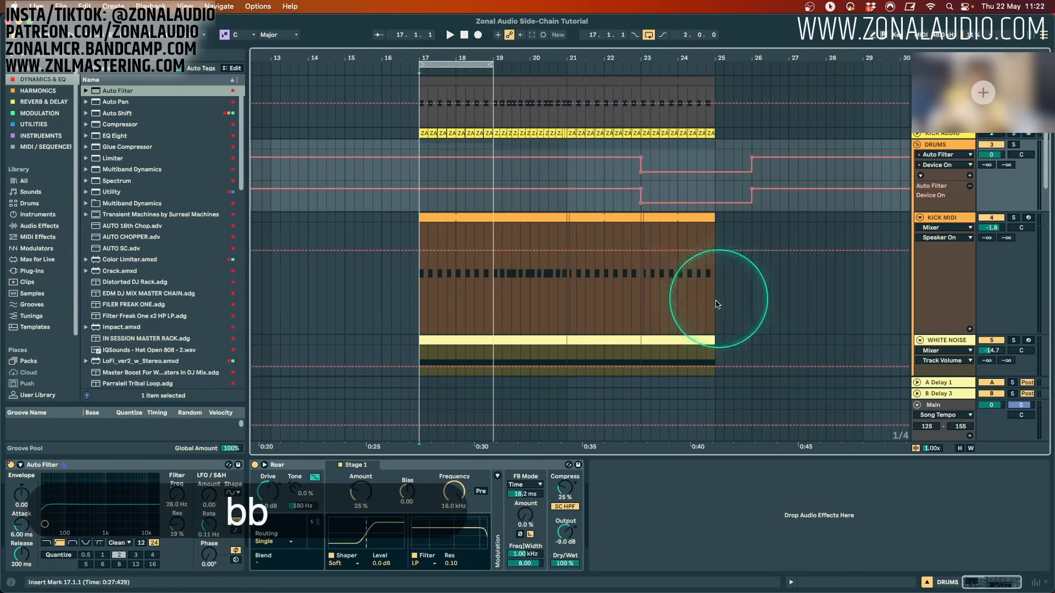
Turn looping off and extend Hat Loop 02, Top Loop 17 and Schranz Loop 13 back to bar 17.
left_click(649, 35)
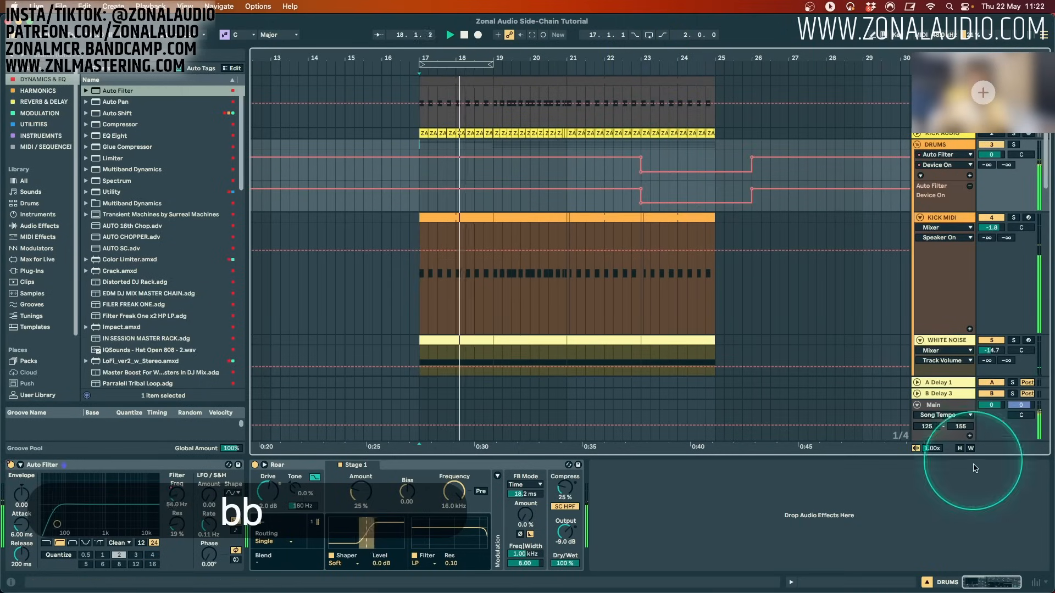
left_click(927, 583)
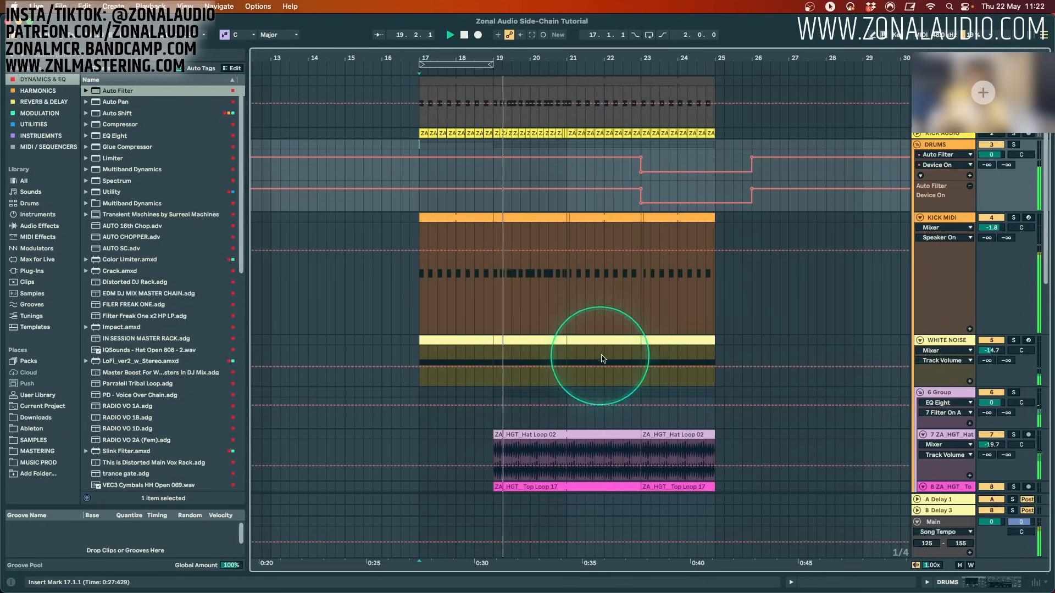
scroll(555, 344, "down", 5)
left_click(523, 288)
left_click(509, 392, "shift")
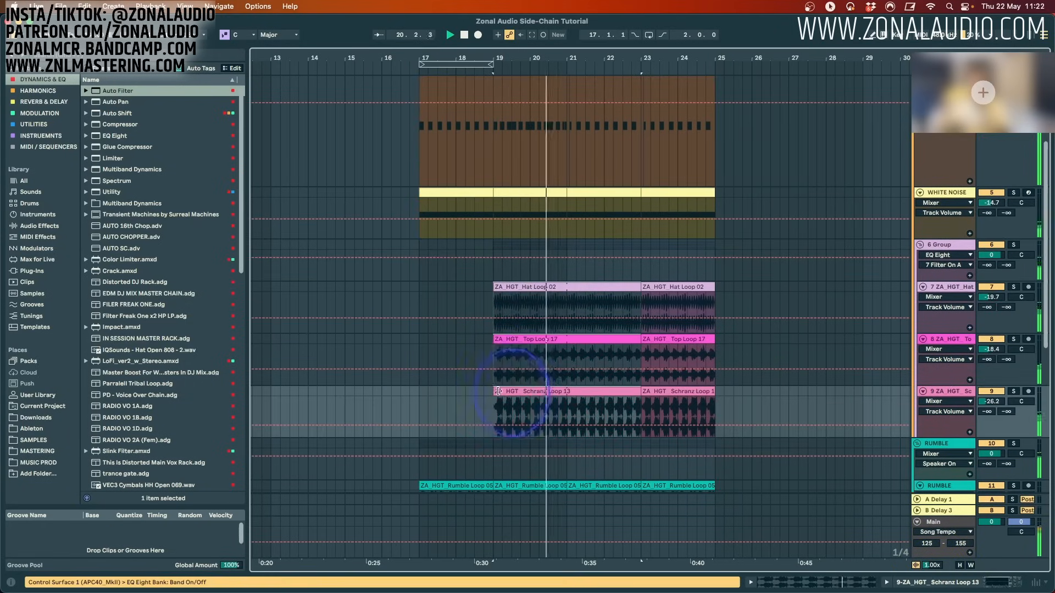
left_click_drag(496, 389, 415, 386)
scroll(702, 217, "up", 5)
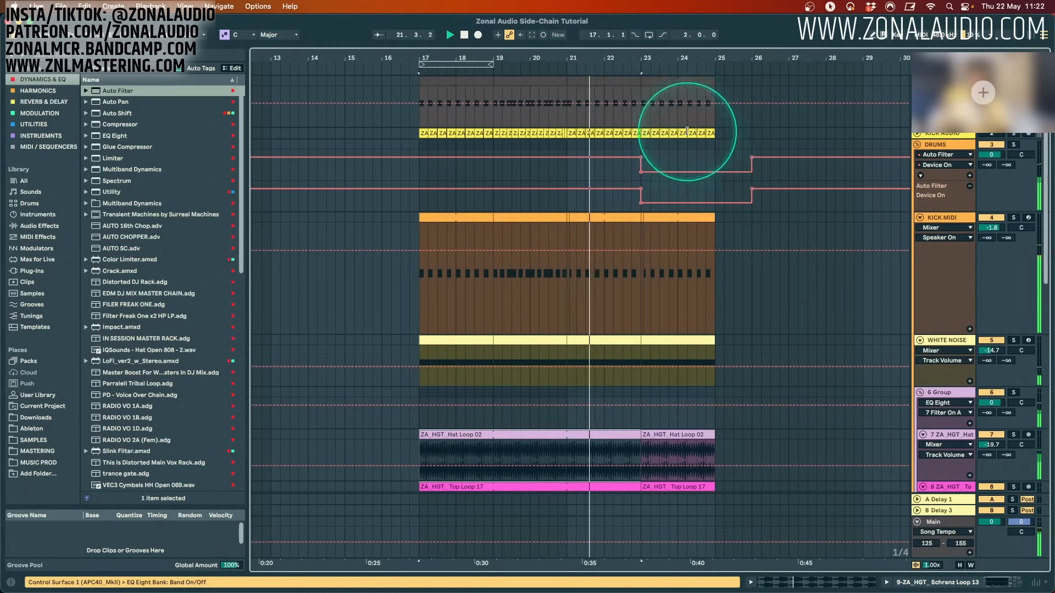
Select bar 24 on the DRUMS group and loop playback over that one bar.
left_click(677, 154)
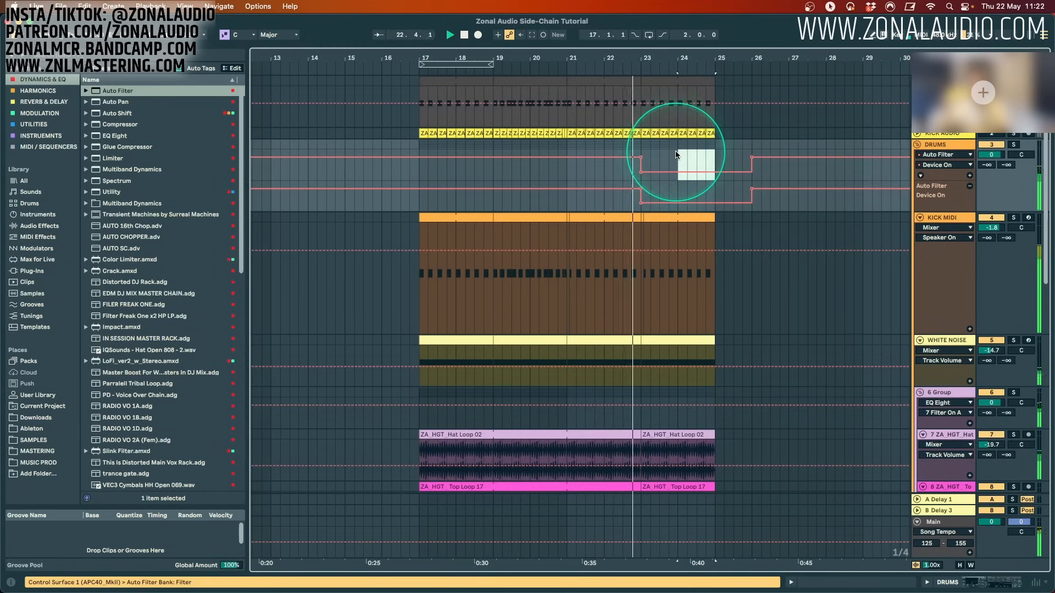
key("super+l")
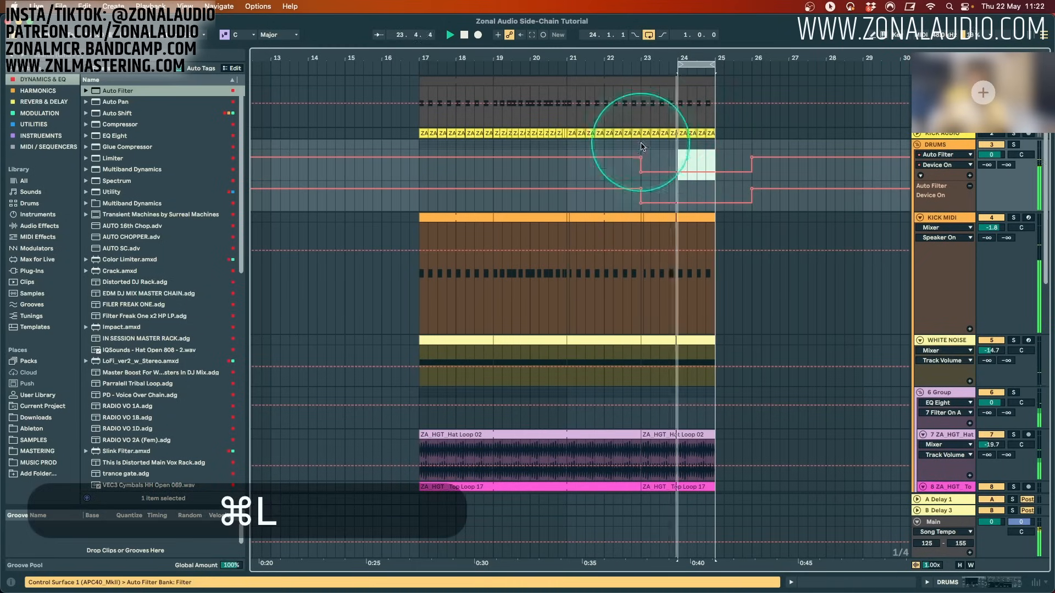
scroll(1009, 420, "down", 5)
scroll(684, 306, "down", 10)
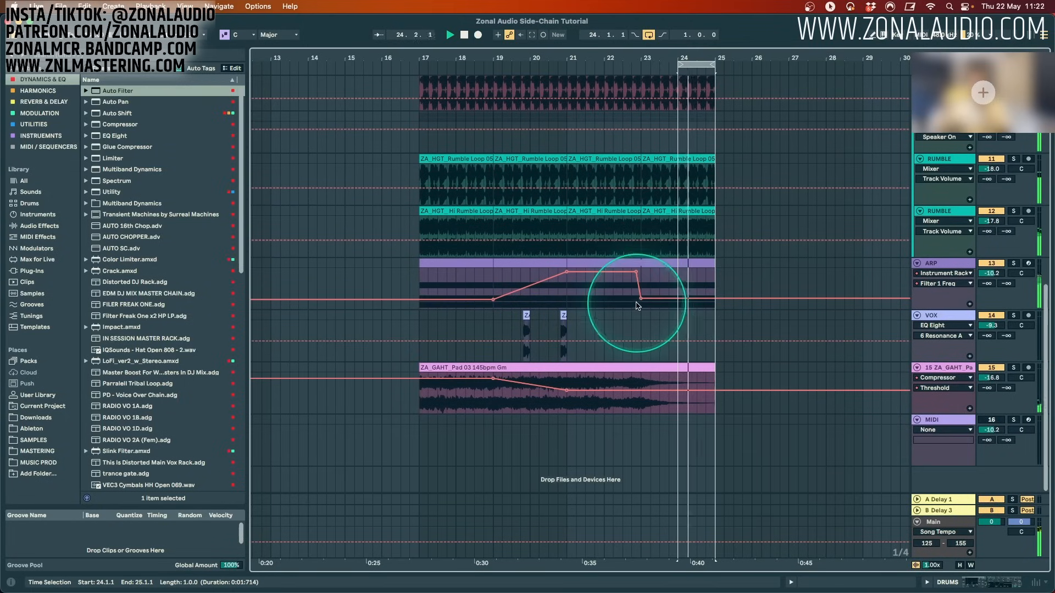
Lower the ARP's Filter 1 Freq automation from bar 23 onward and play the arrangement from bar 17.
left_click_drag(641, 301, 641, 304)
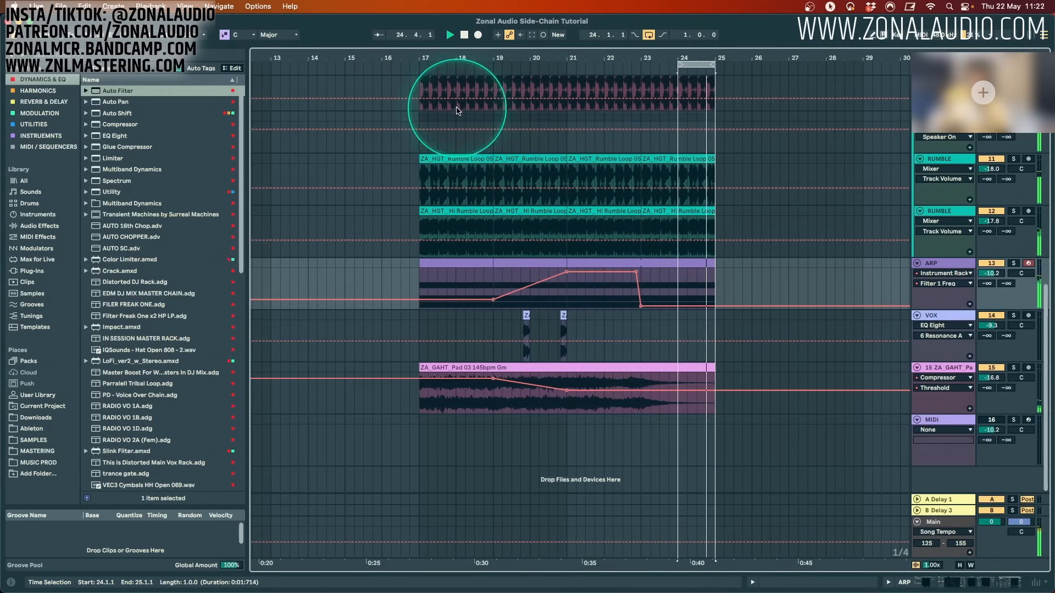
scroll(434, 159, "up", 5)
left_click(419, 186)
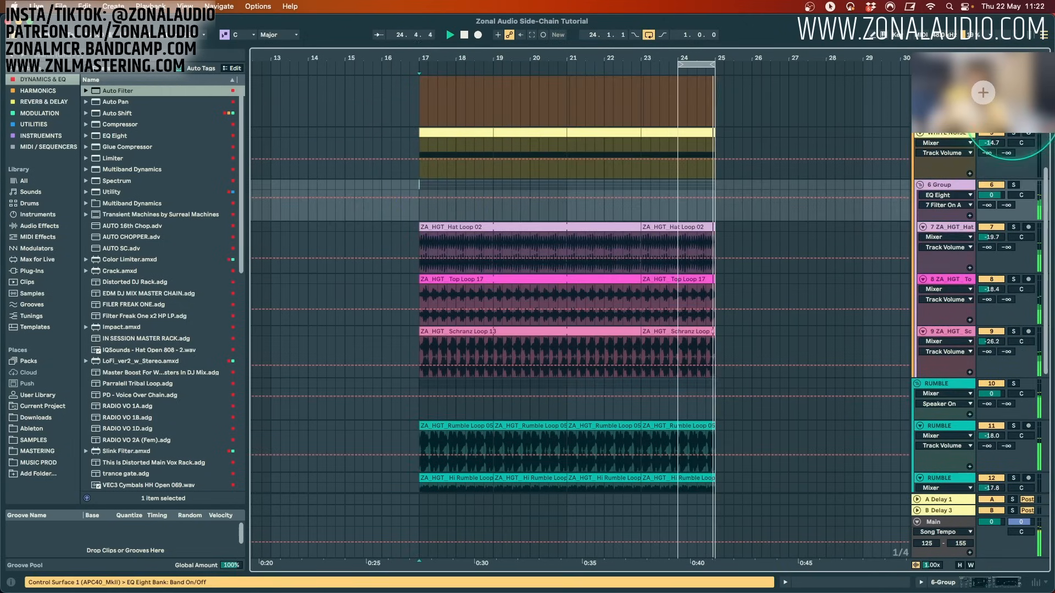
key("space")
Set Roar on the DRUMS group to 5.7 dB Drive, 55% Amount, -13 dB Output and 50% Dry/Wet.
scroll(687, 246, "up", 4)
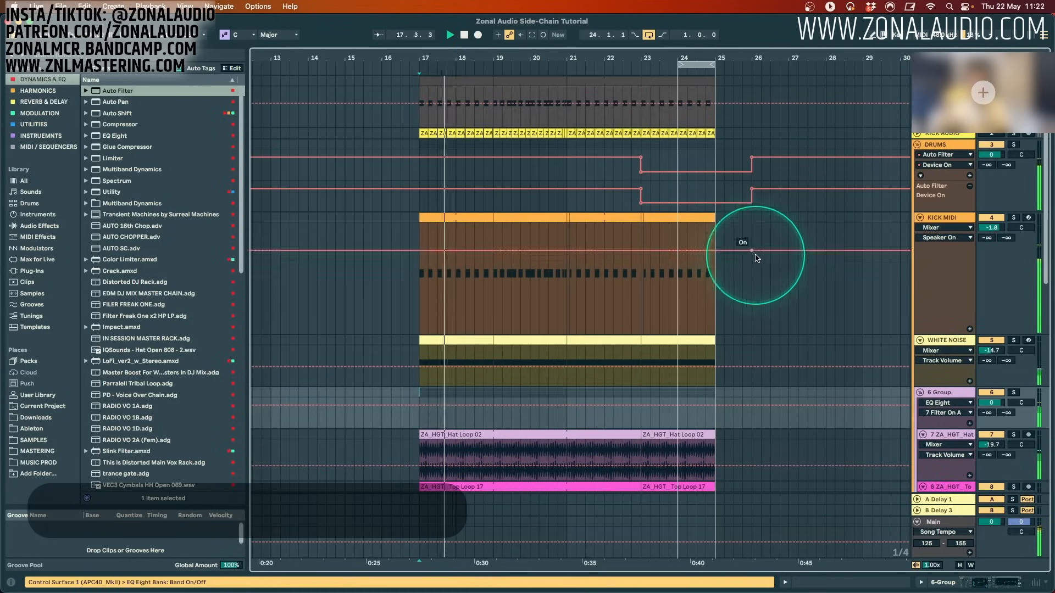
scroll(793, 275, "down", 1)
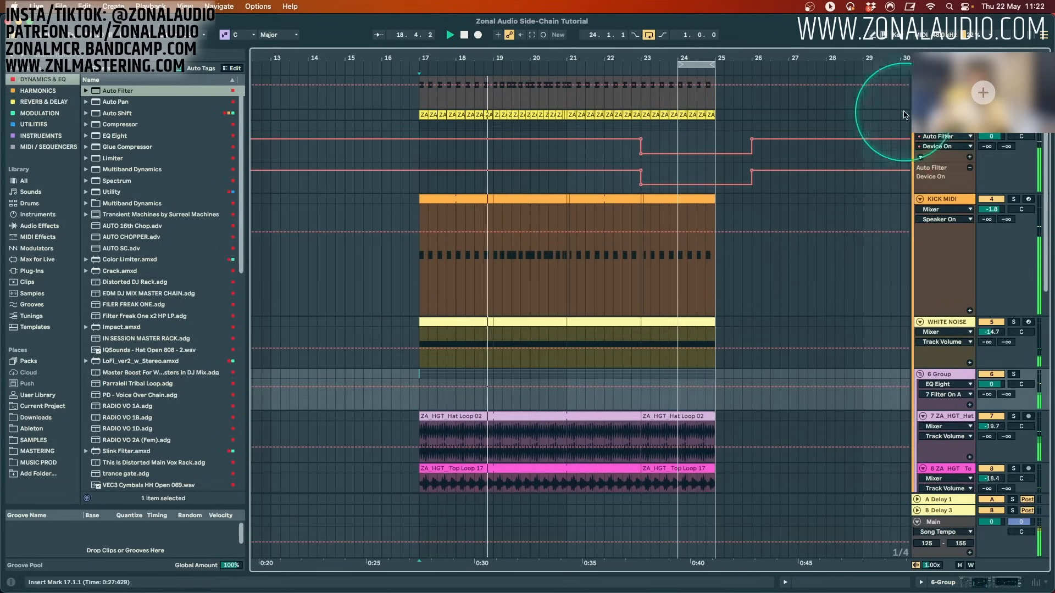
double_click(940, 124)
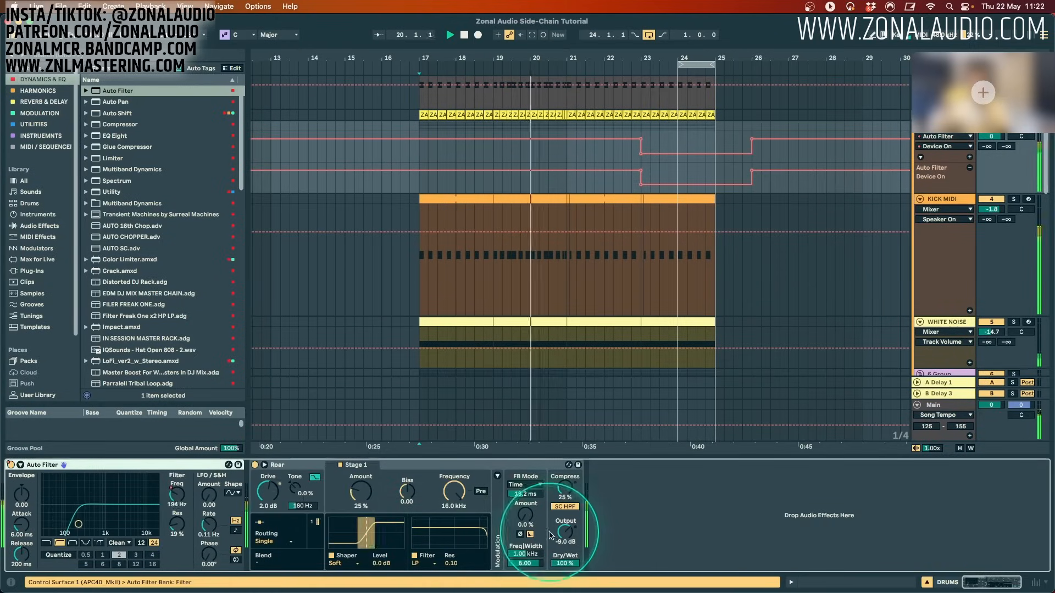
key("Tab")
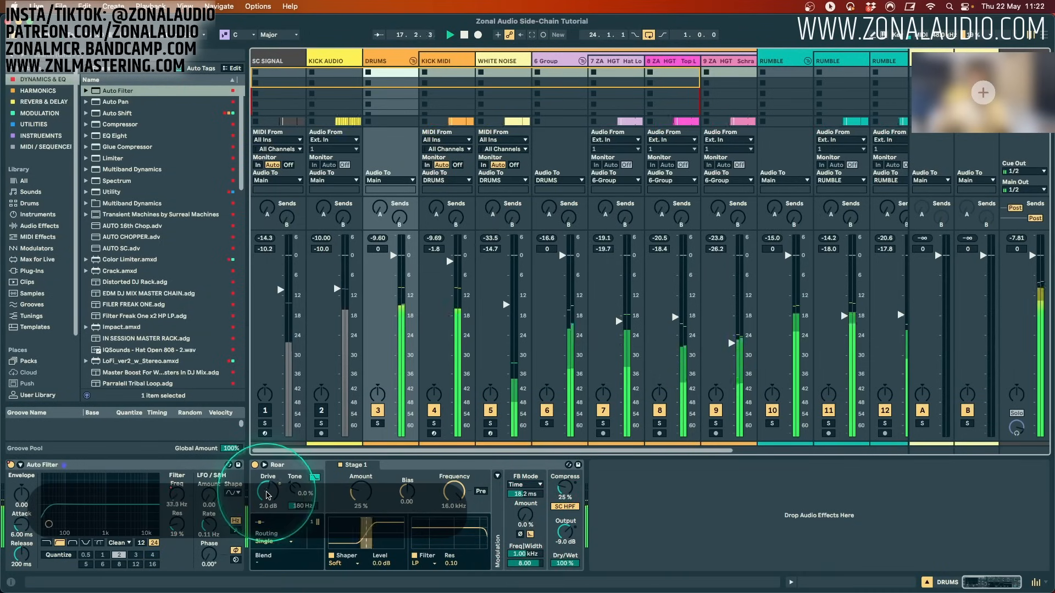
left_click(267, 495)
left_click_drag(361, 493, 361, 486)
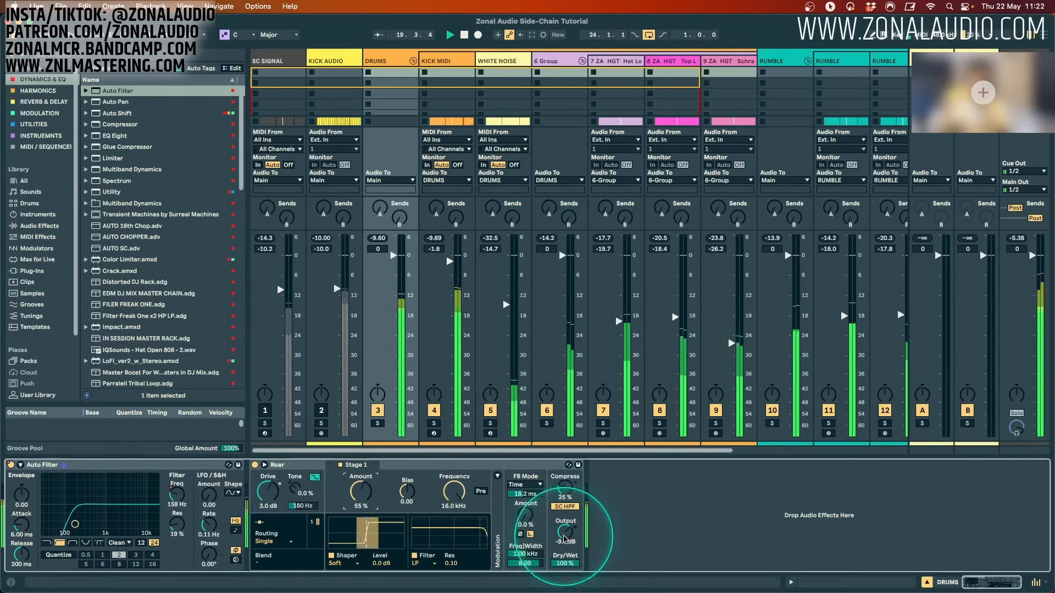
left_click_drag(268, 493, 268, 483)
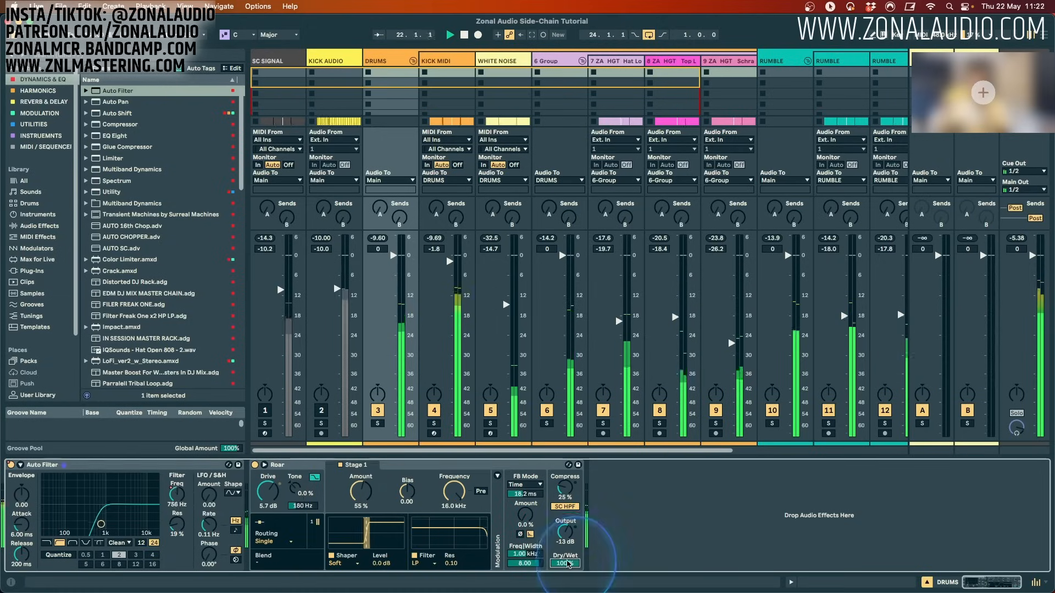
type("50")
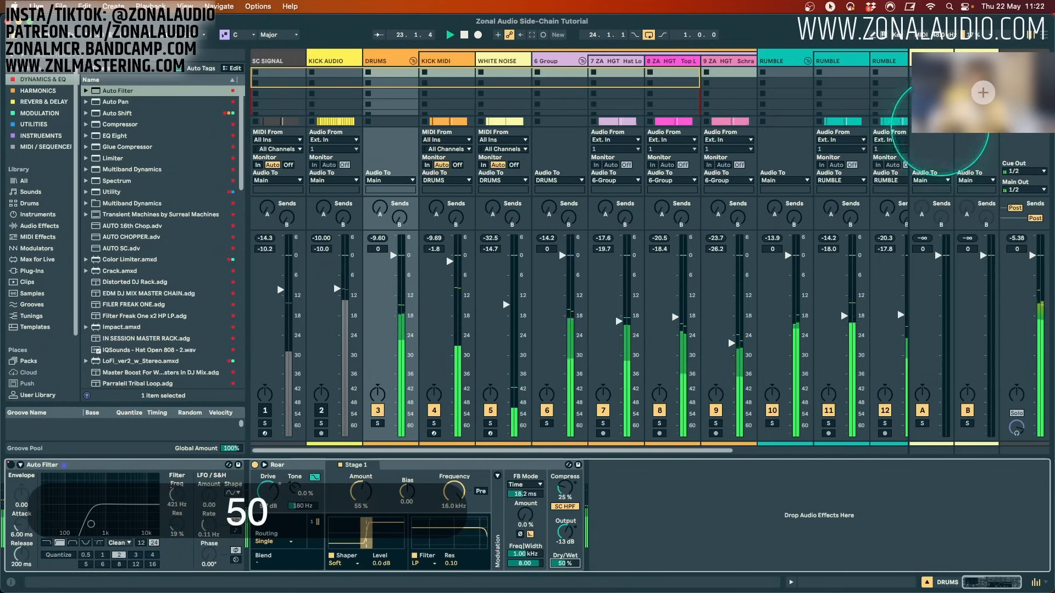
Fold the RUMBLE group and move it into the DRUMS group between KICK MIDI and WHITE NOISE.
double_click(764, 63)
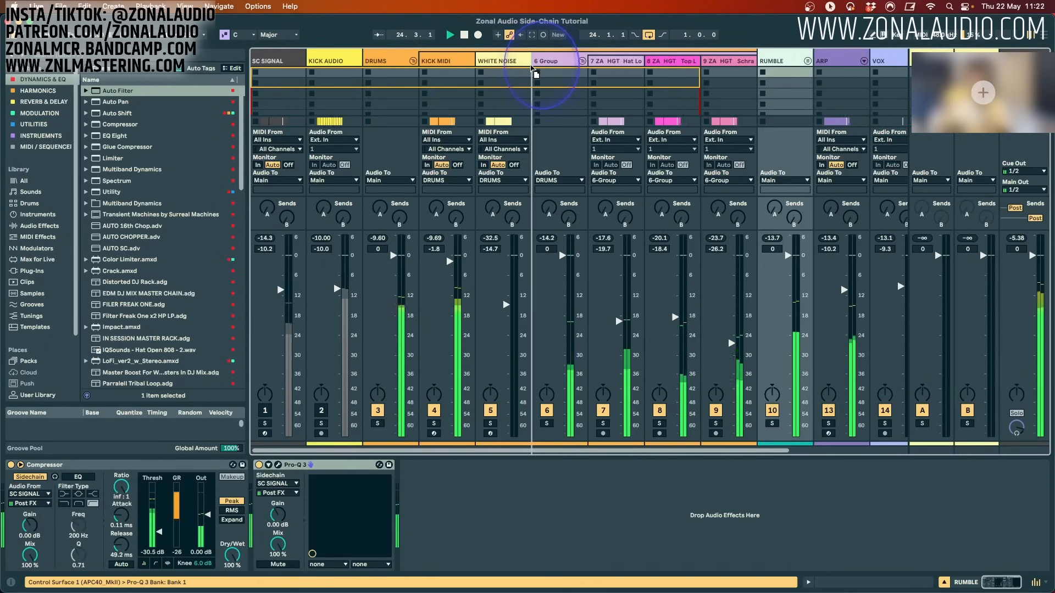
key("Tab")
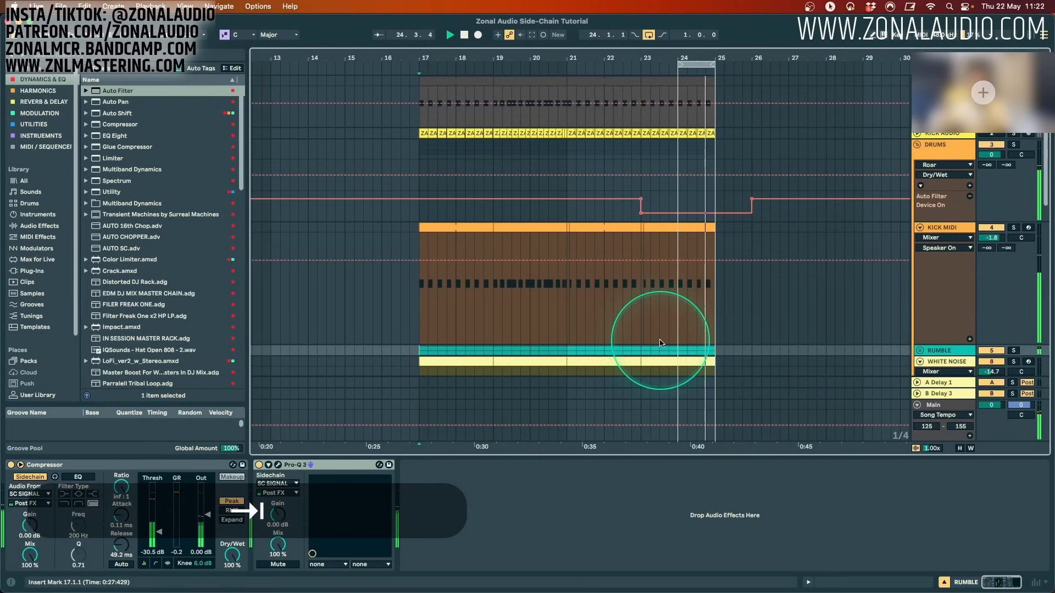
Duplicate the WHITE NOISE clip at bar 17 three times so its copies fill the track up to bar 25.
scroll(800, 301, "down", 5)
left_click(683, 208)
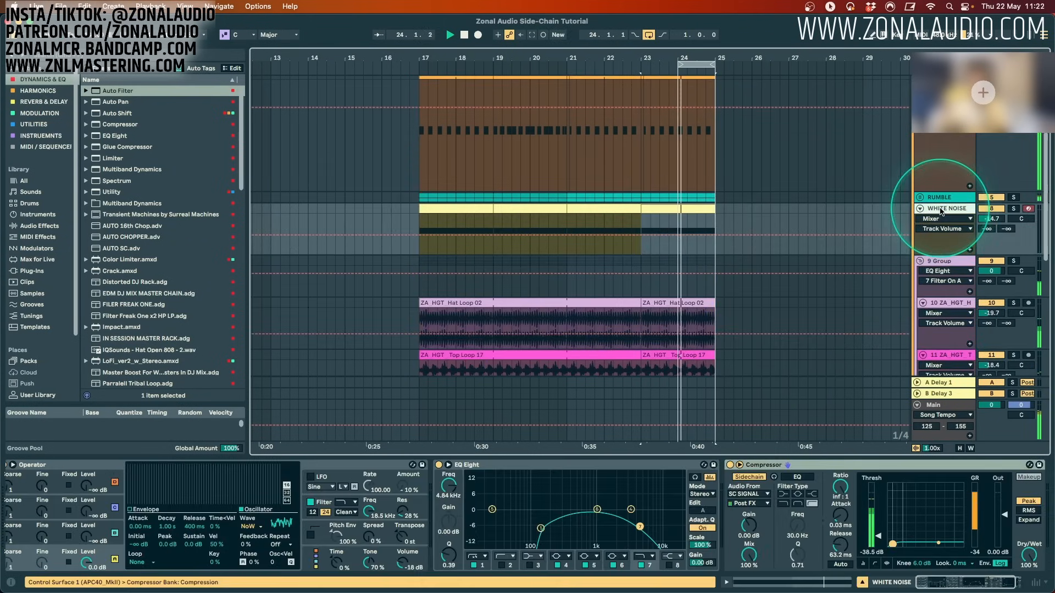
double_click(471, 208)
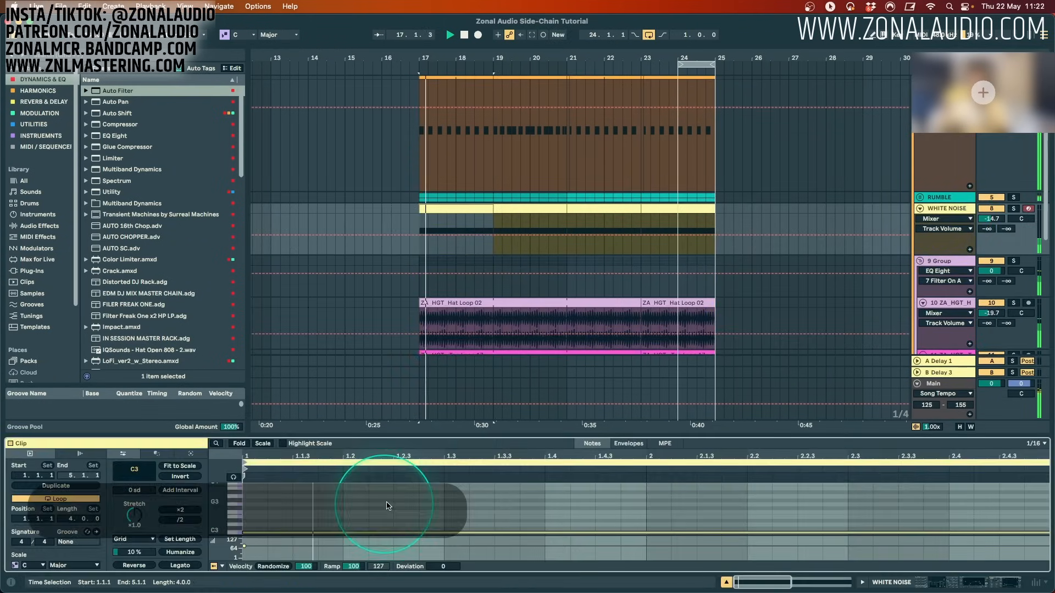
left_click(483, 209)
key("super+d")
key("super+d")
key("super+d")
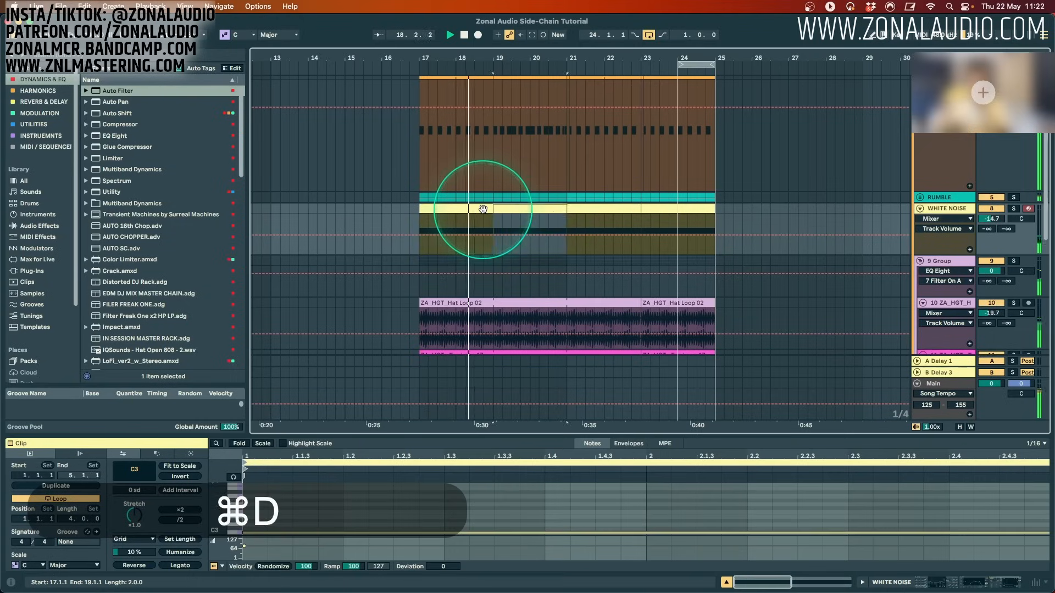
Bypass Roar on the DRUMS group to compare levels, set its Output to -7.0 dB and re-enable it.
scroll(954, 154, "up", 5)
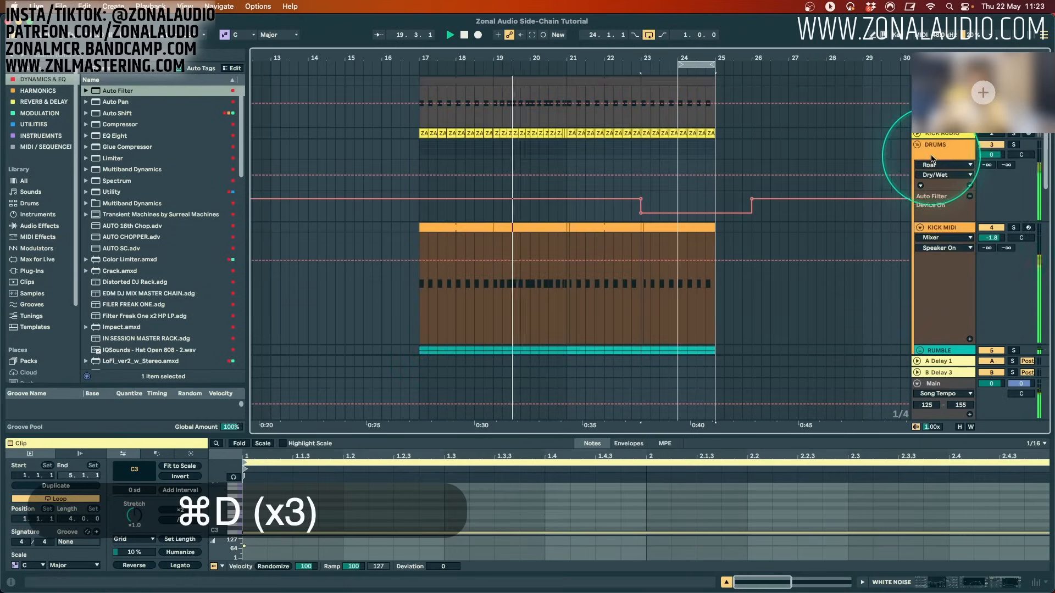
left_click(954, 153)
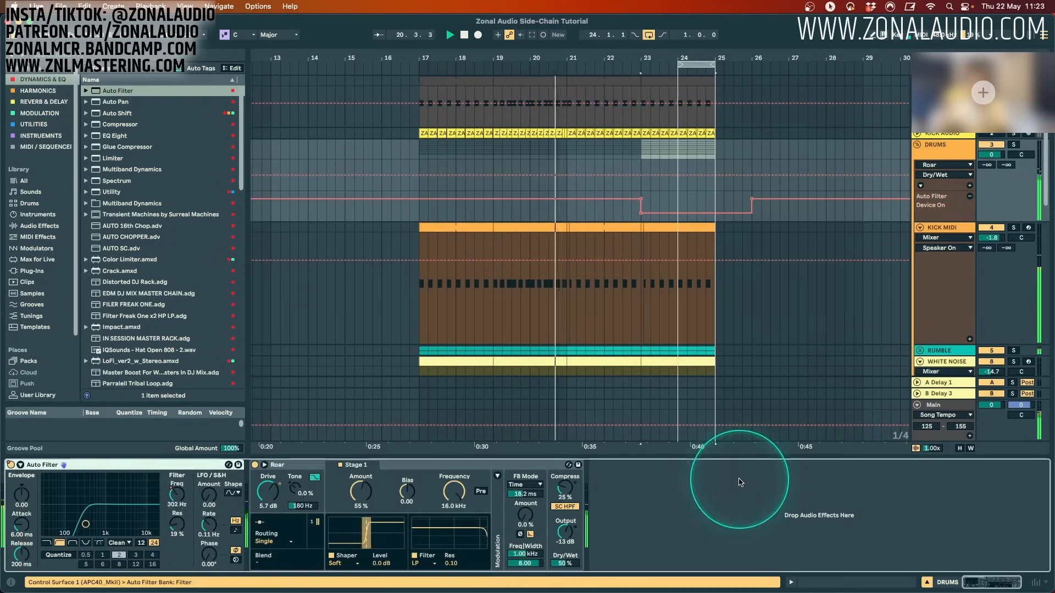
key("Tab")
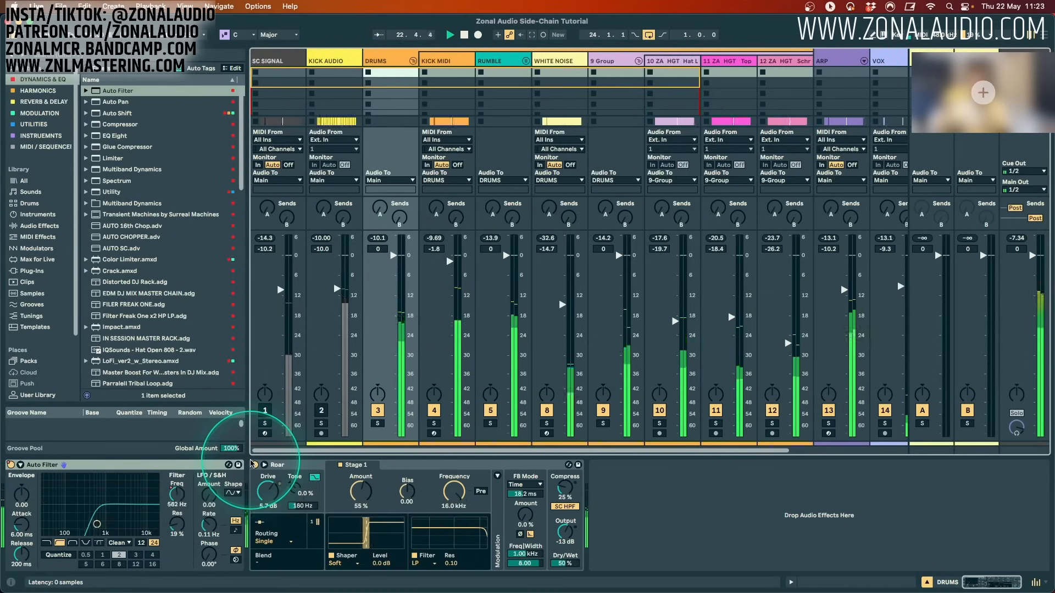
left_click(253, 465)
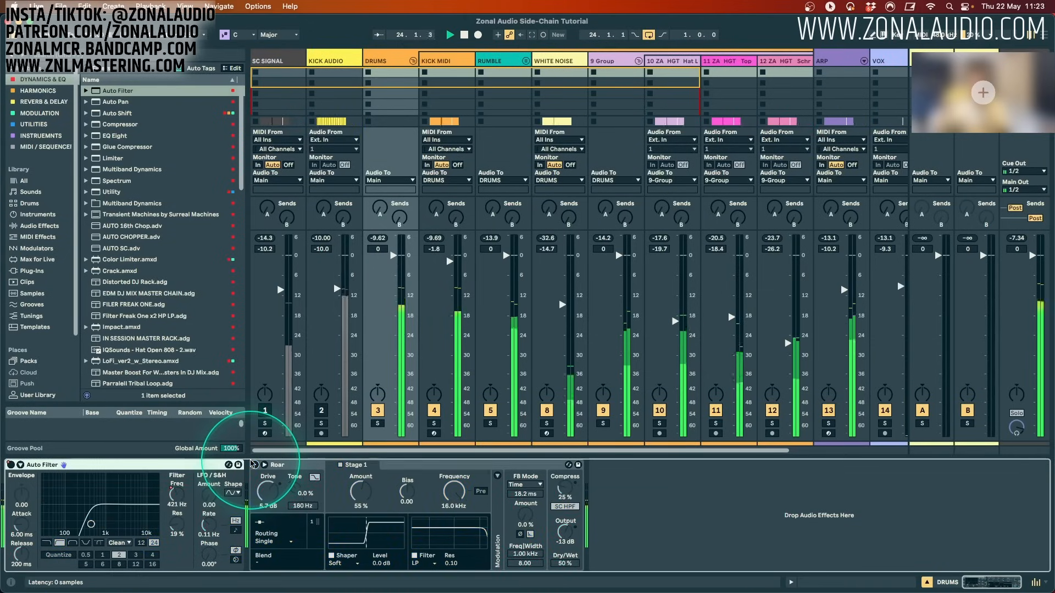
left_click(254, 465)
left_click(559, 517)
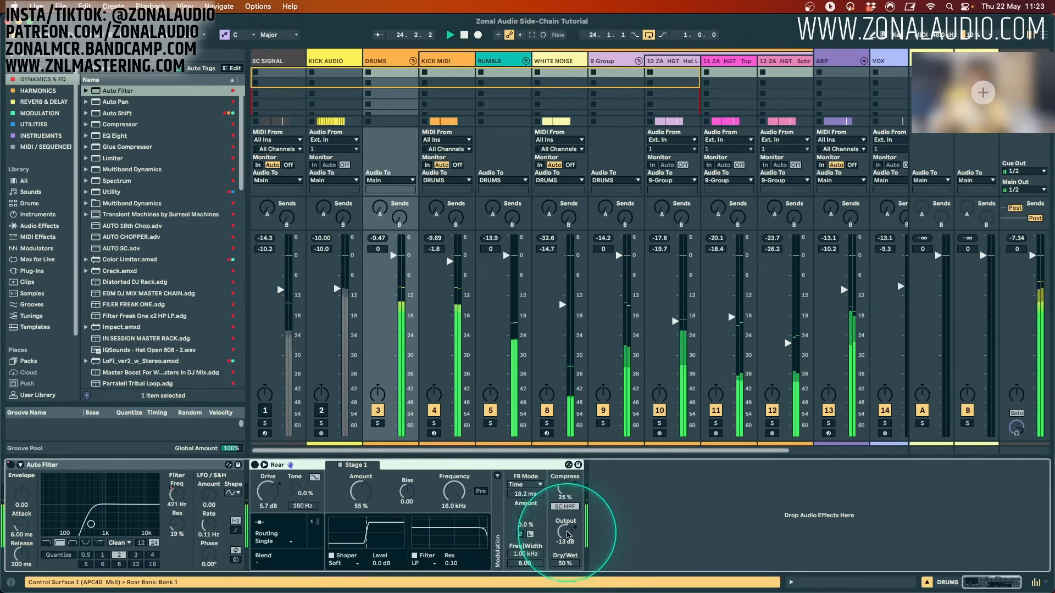
left_click_drag(568, 534, 567, 524)
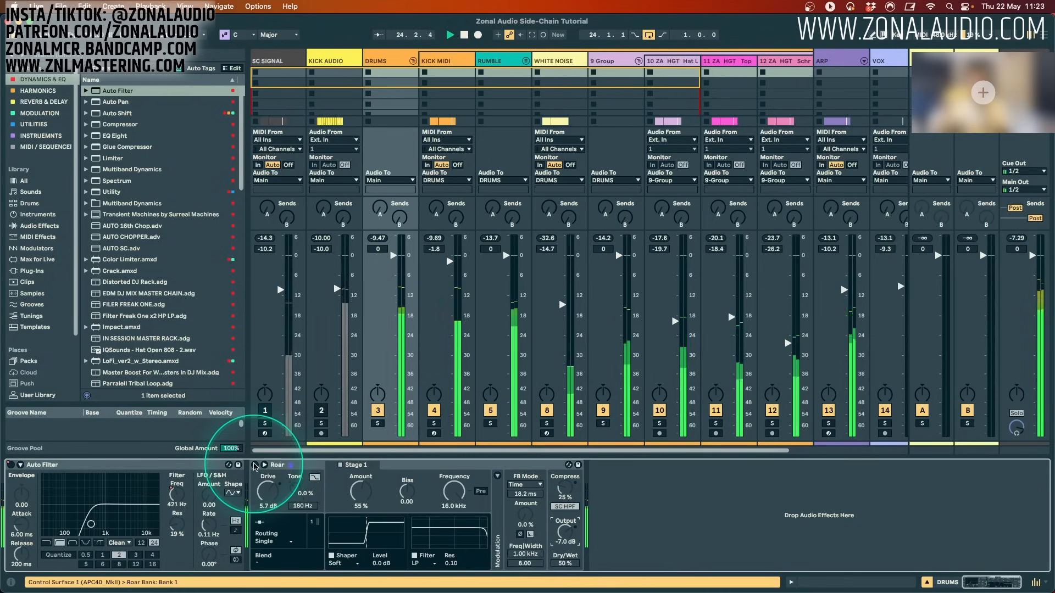
left_click(253, 465)
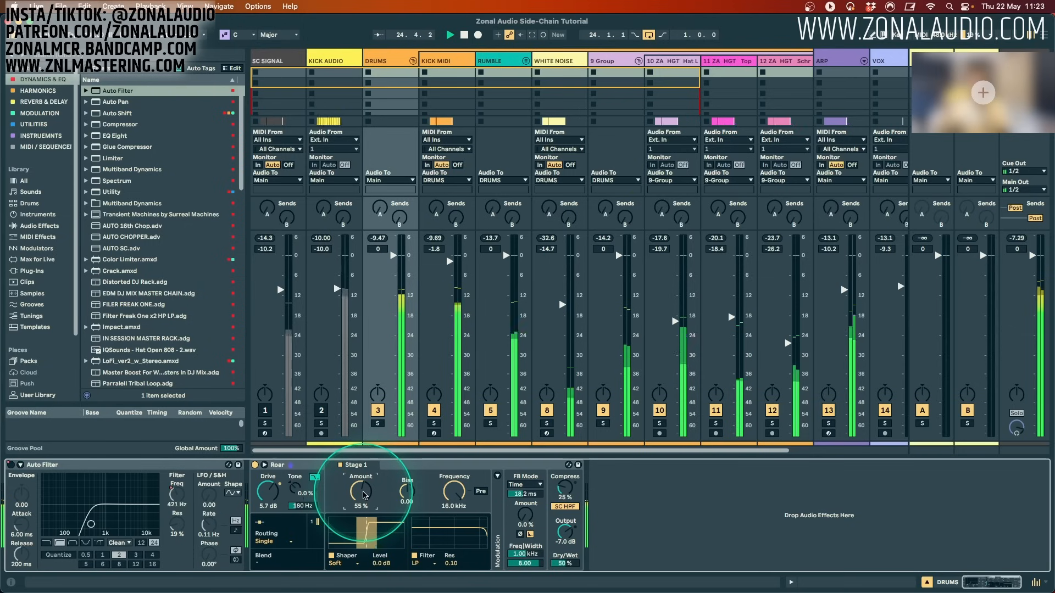
Set Roar to 53% Amount, 3.7 dB Drive and -5.0 dB Output, and lower the RUMBLE group's volume to -0.4 dB.
scroll(364, 495, "down", 2)
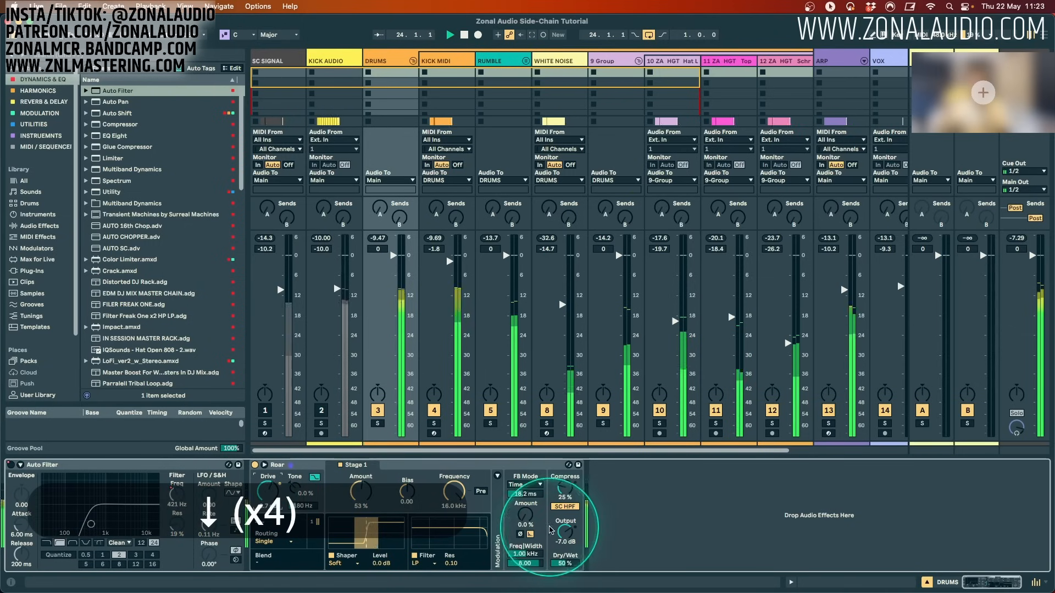
scroll(552, 531, "up", 2)
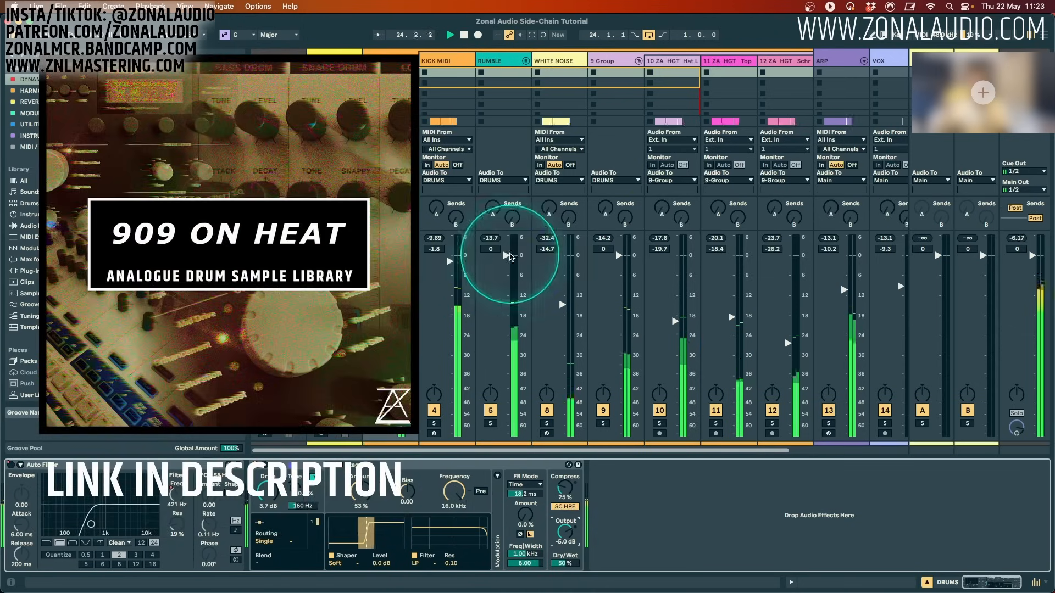
left_click_drag(510, 256, 510, 258)
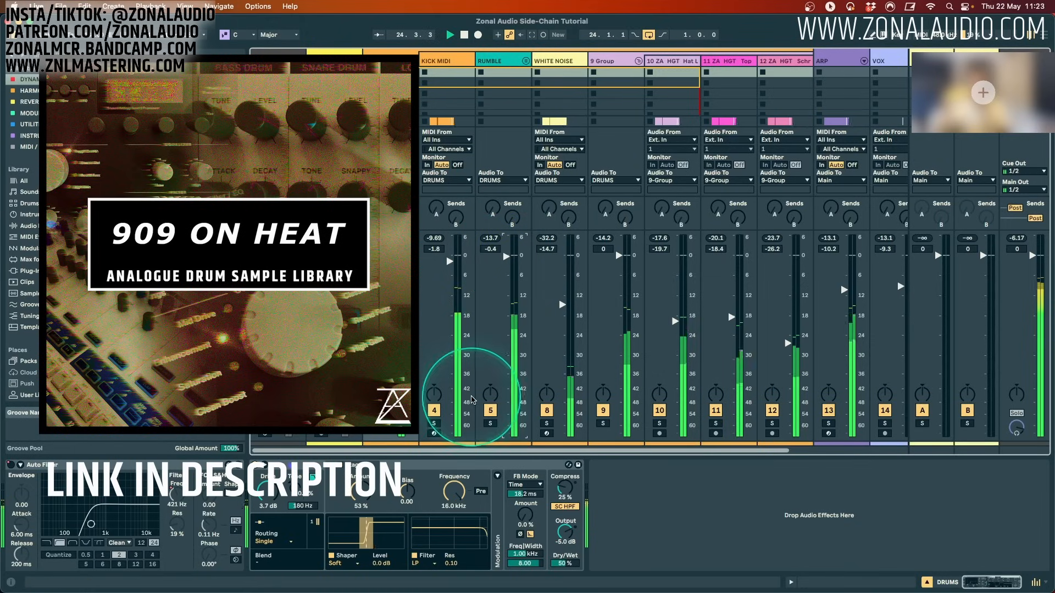
Set Roar's Dry/Wet to 45%, its Drive to 1.7 dB and its Amount to 53%.
scroll(566, 563, "down", 3)
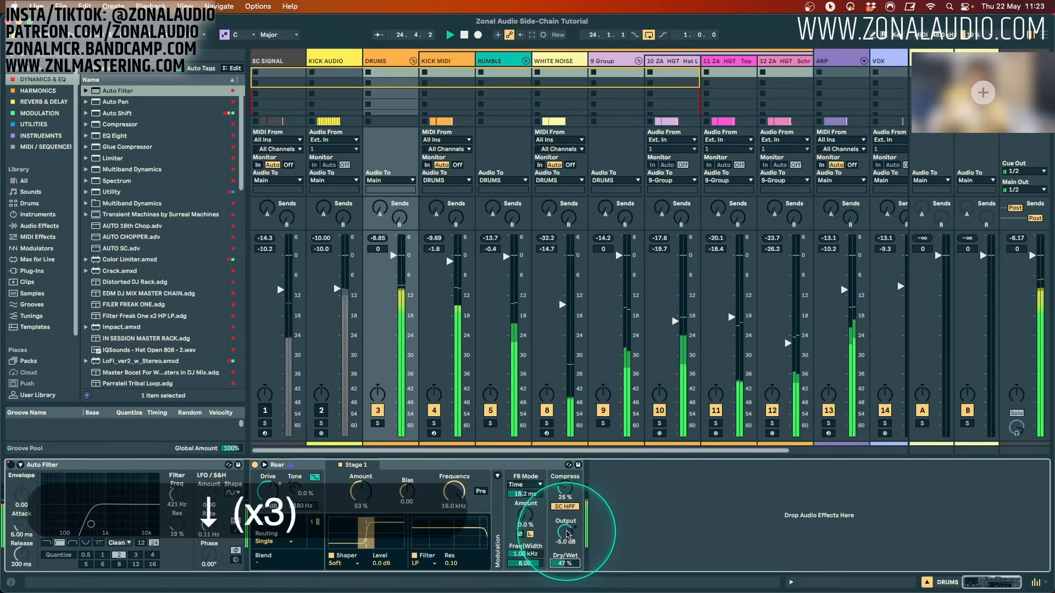
scroll(566, 564, "down", 2)
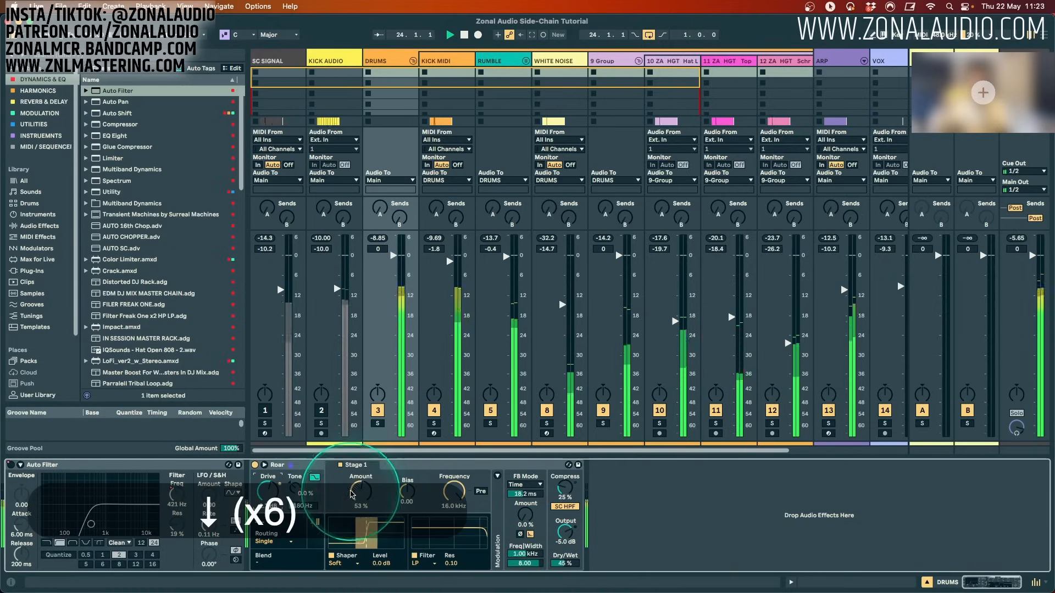
key("Down")
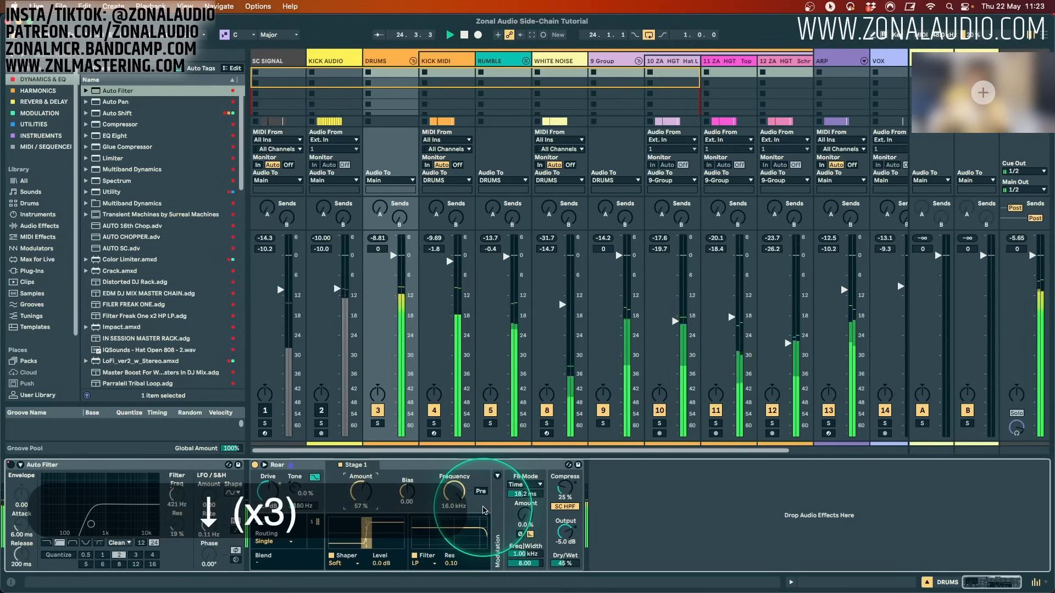
key("Down")
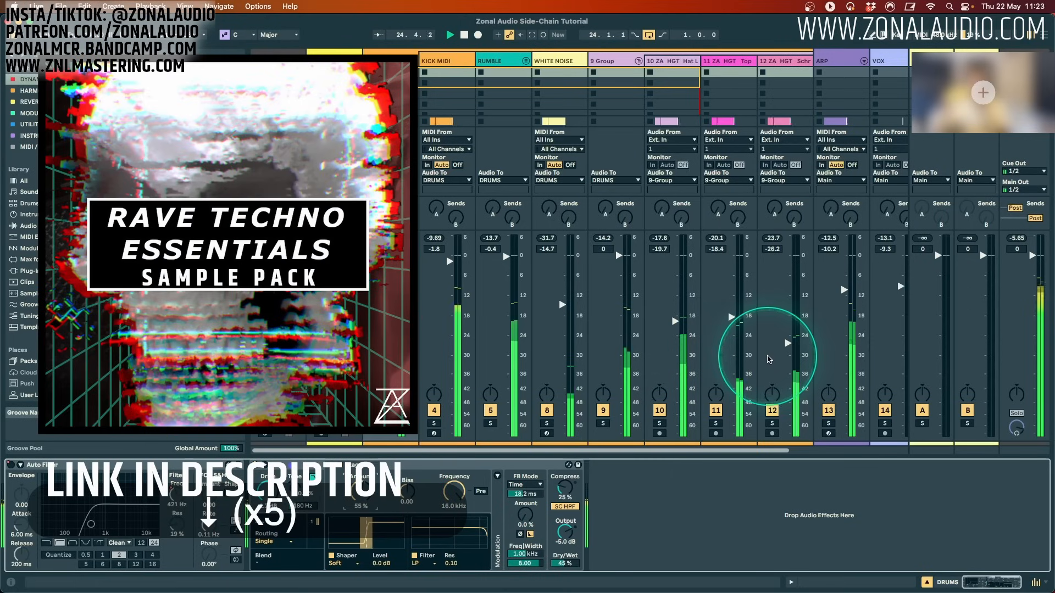
key("Down")
Raise the Filter 1 Freq macro on the ARP's Instrument Rack to 89.
left_click(841, 74)
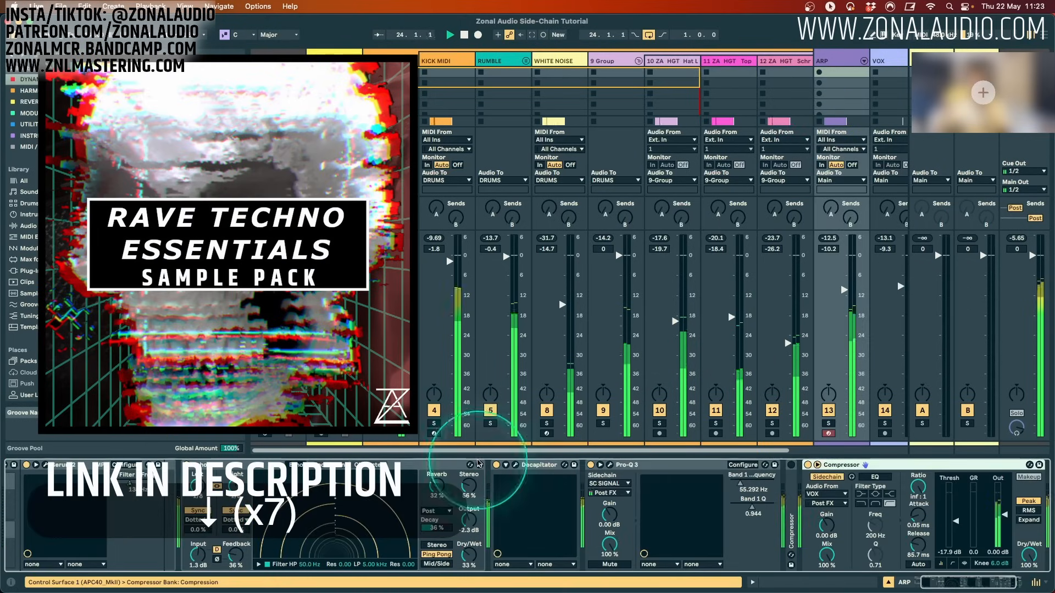
scroll(172, 506, "left", 2)
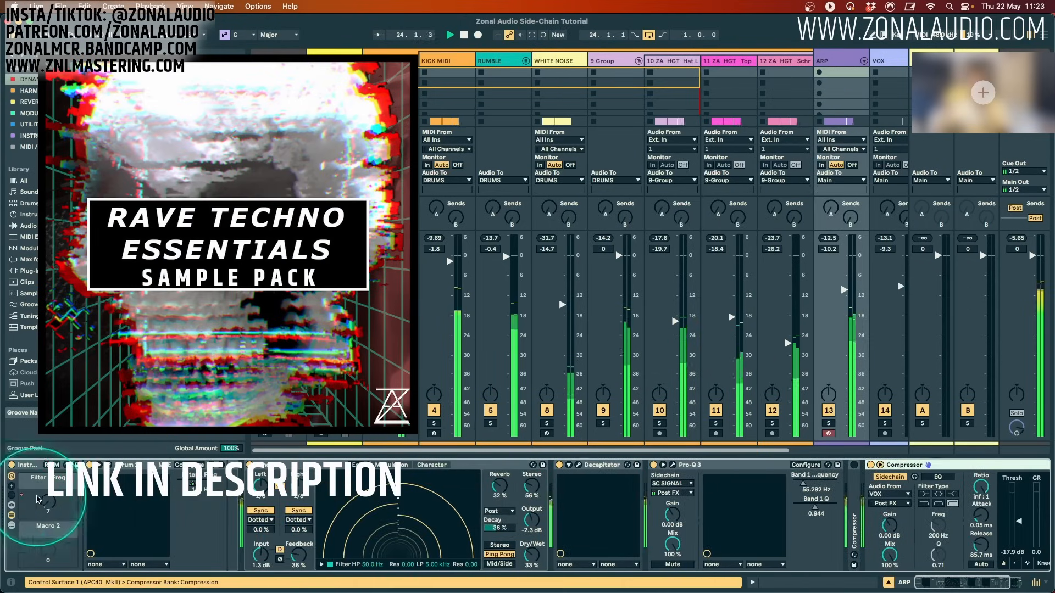
left_click_drag(38, 499, 57, 478)
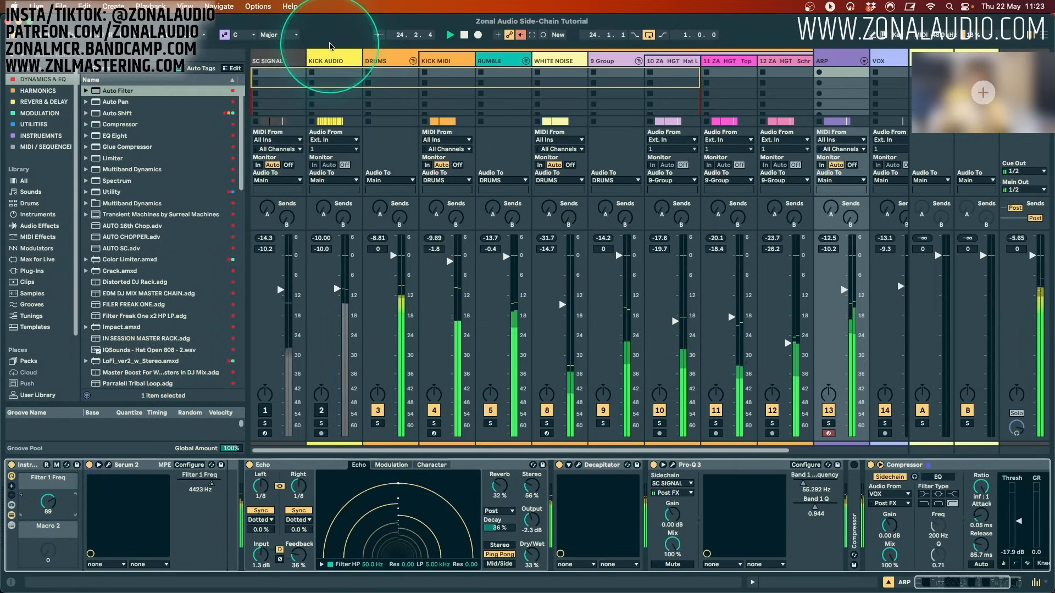
Reduce Roar's Dry/Wet on the DRUMS group to 41%.
left_click(382, 60)
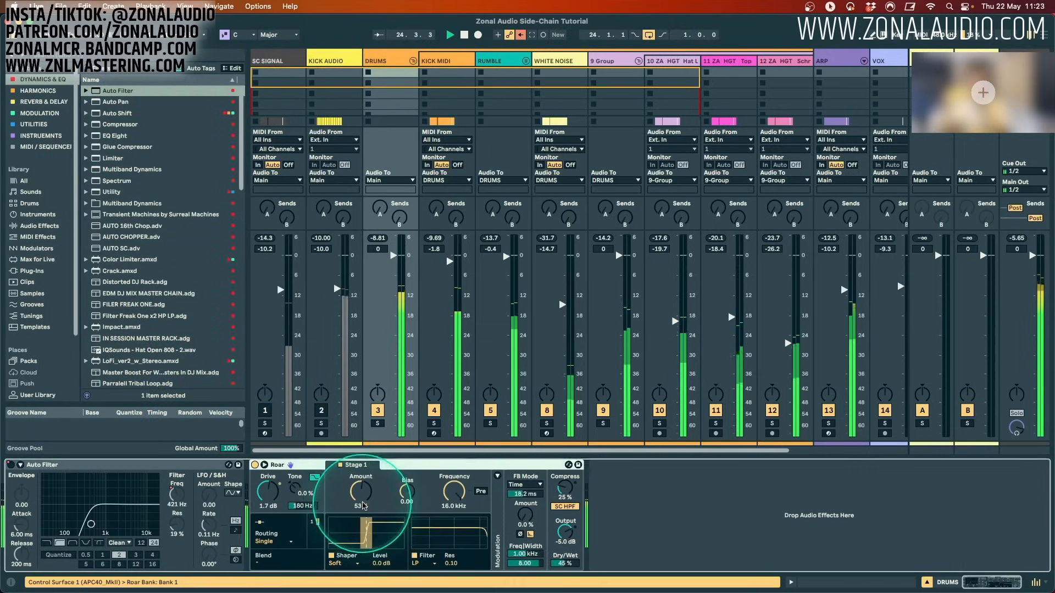
left_click_drag(565, 561, 565, 563)
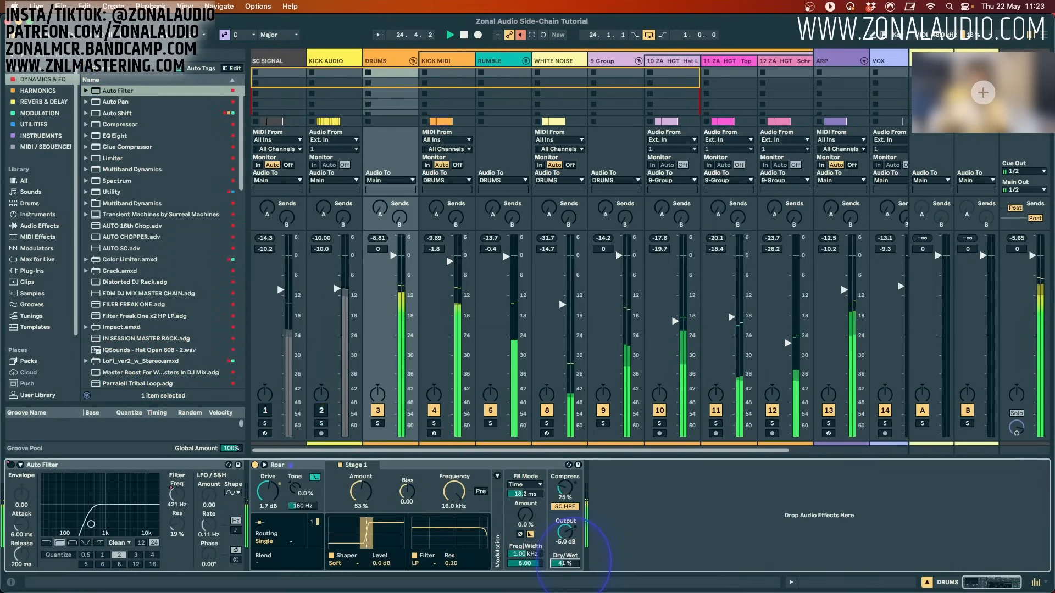